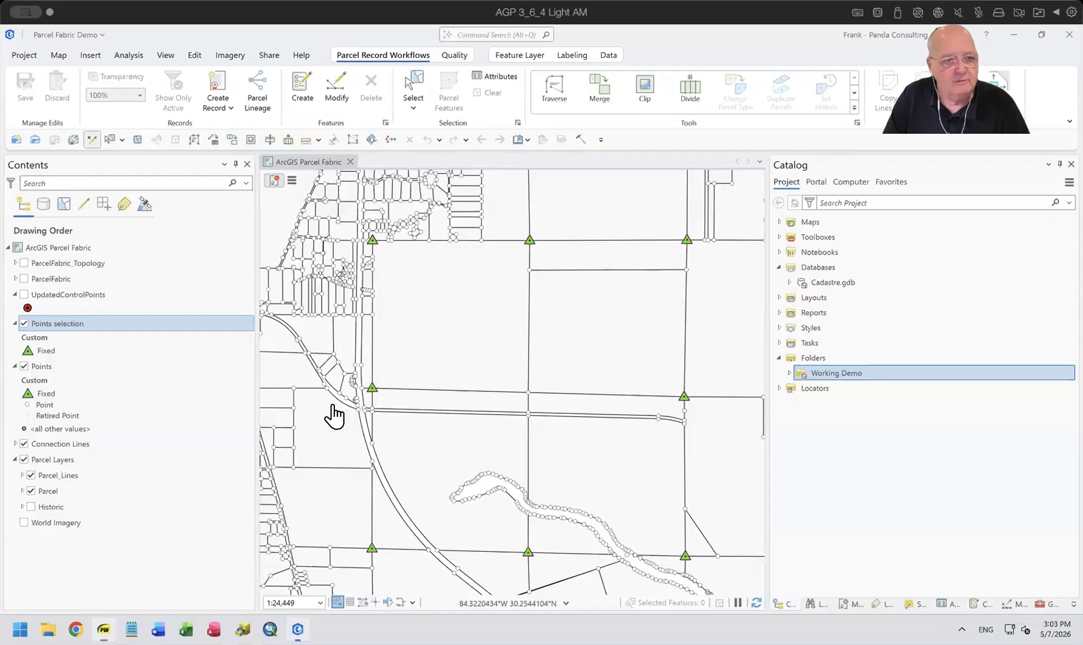
pyautogui.rightClick(62, 326)
pyautogui.click(160, 527)
pyautogui.click(47, 368)
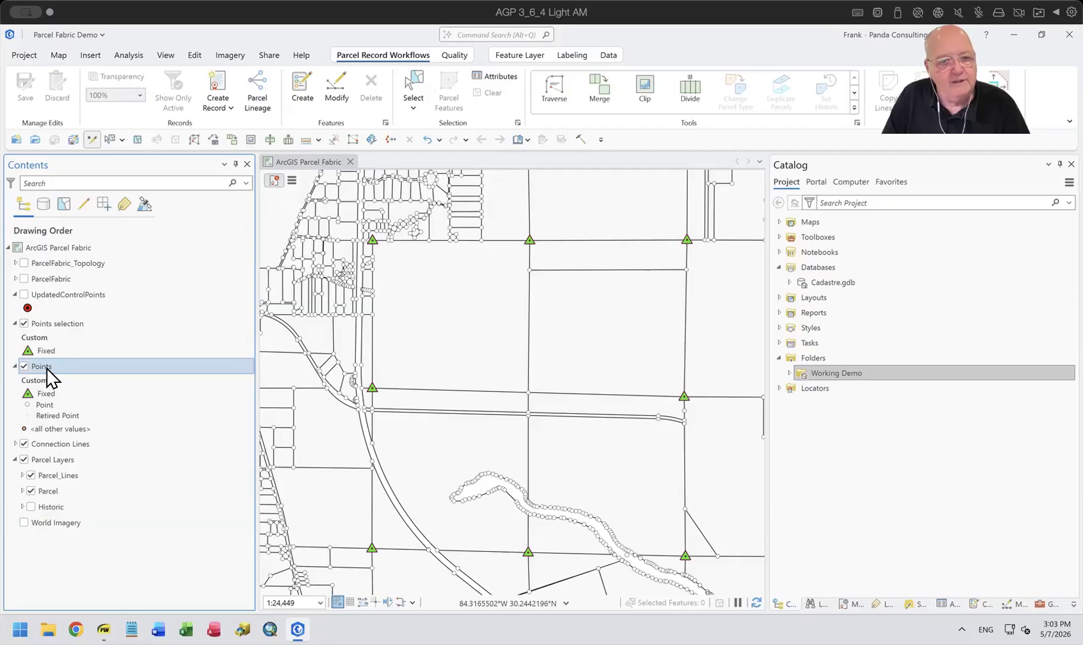
# Add a definition query to the Points selection layer where Preserve is equal to 1 - Yes.
pyautogui.keyDown('ctrl'); pyautogui.click(55, 322); pyautogui.keyUp('ctrl')
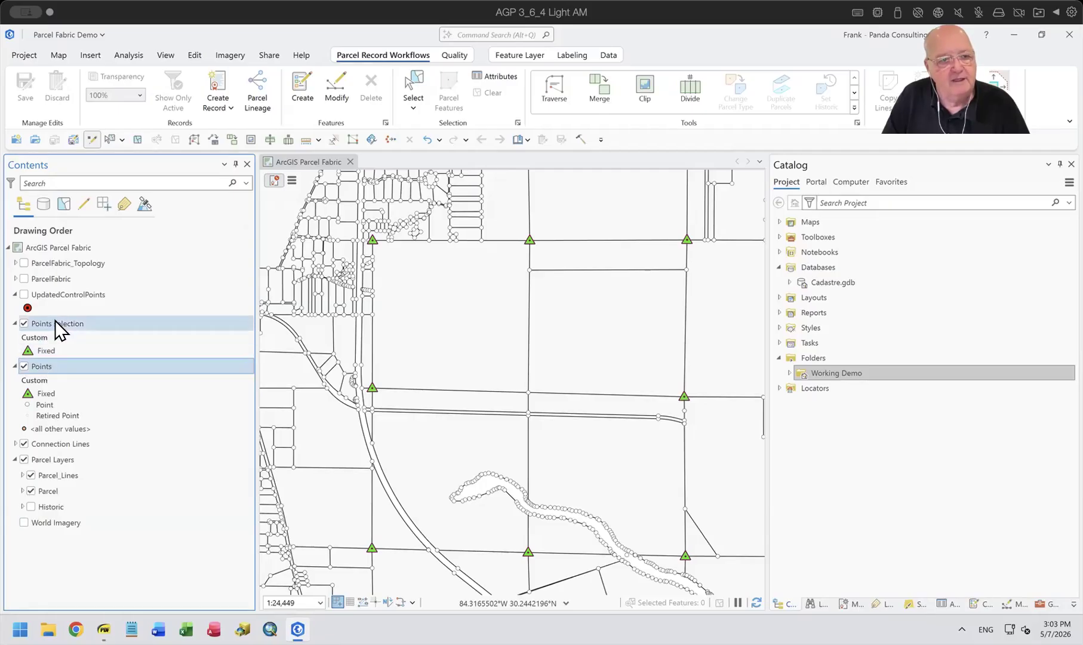
pyautogui.click(55, 320)
pyautogui.rightClick(61, 322)
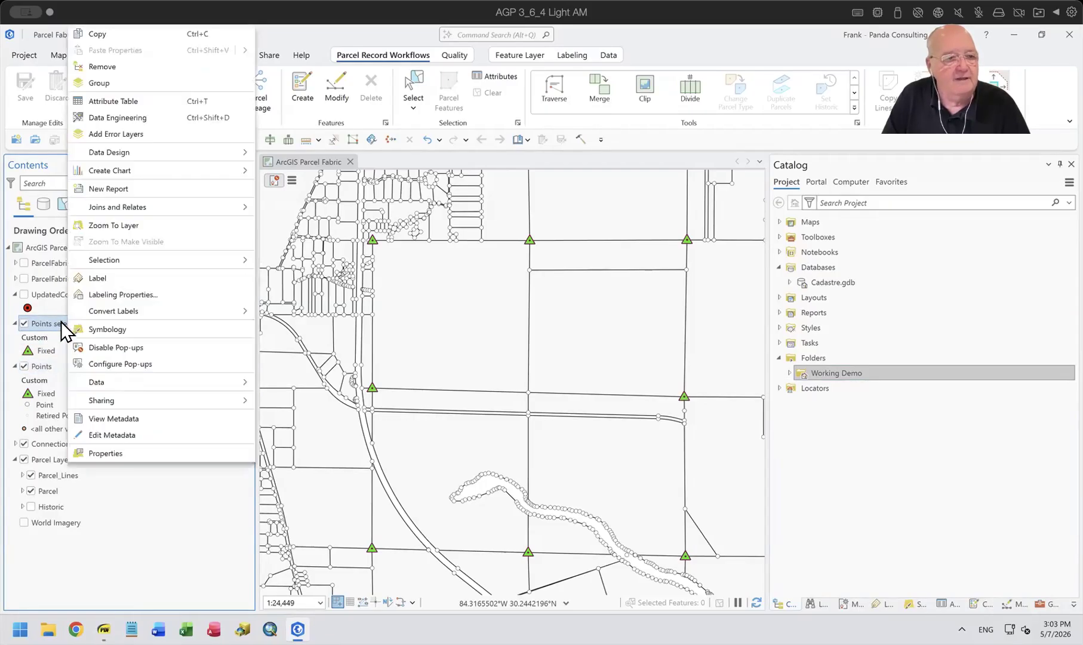
pyautogui.click(117, 454)
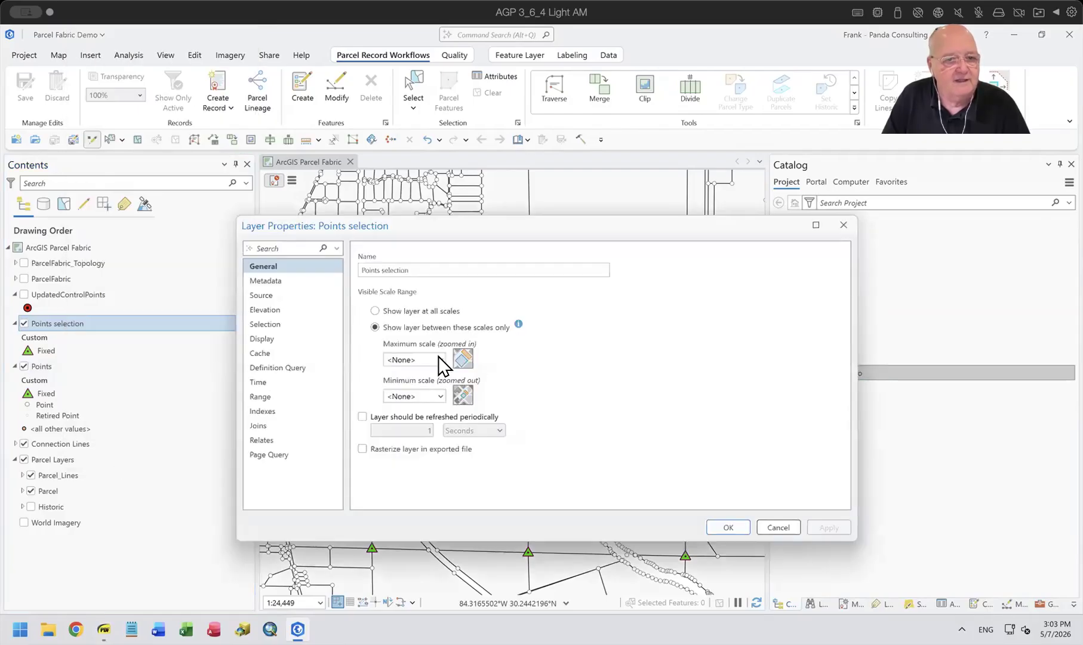
pyautogui.click(278, 369)
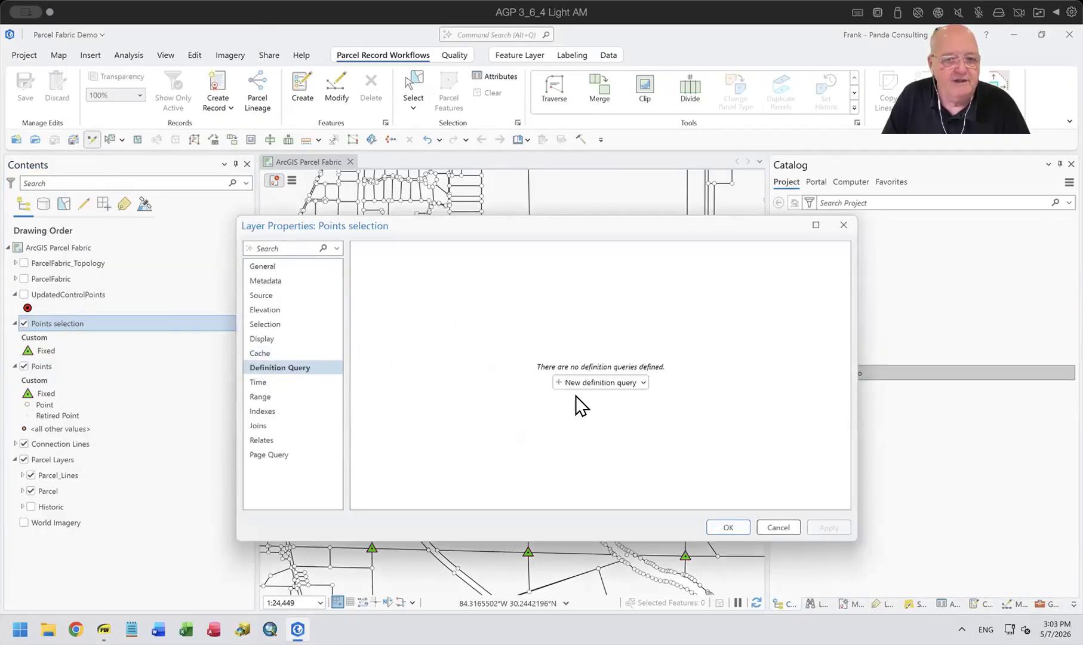
pyautogui.click(592, 380)
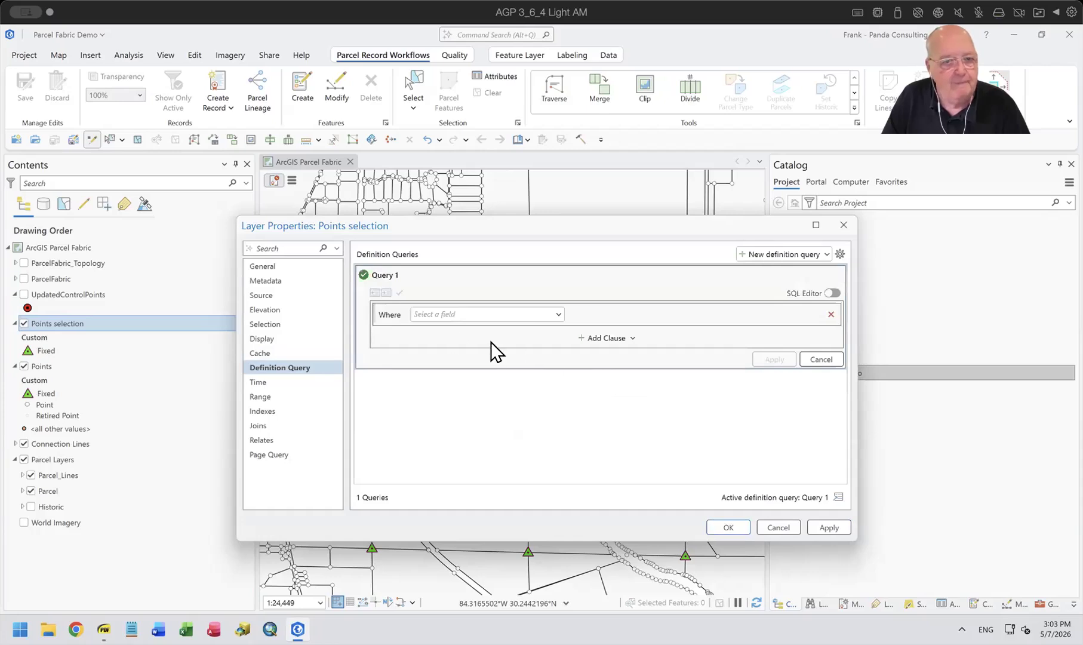
pyautogui.click(559, 315)
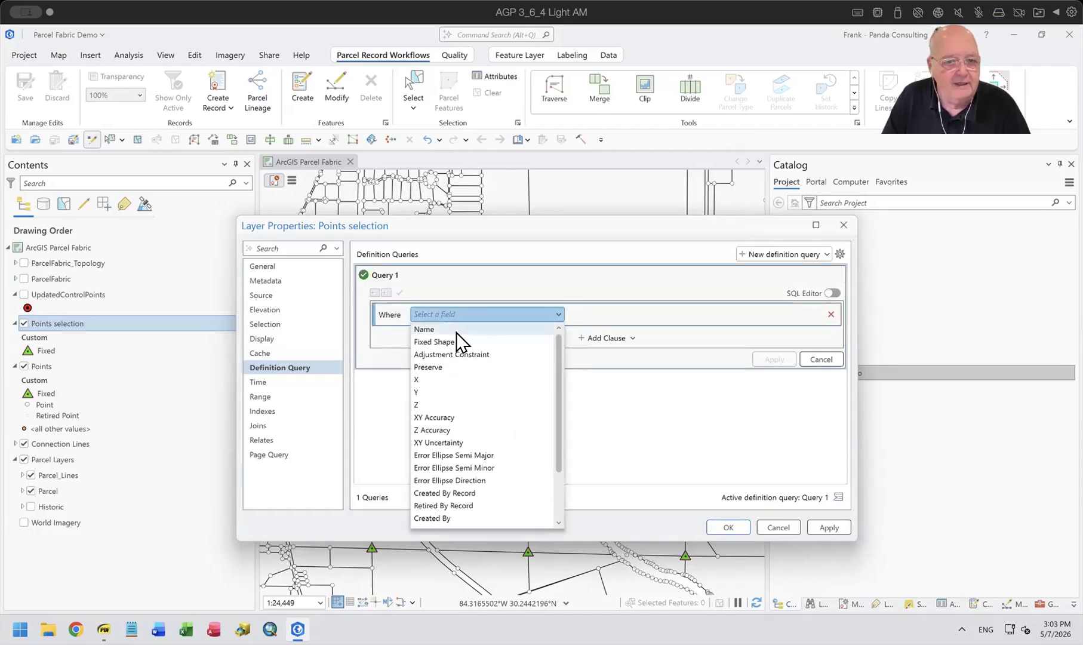
pyautogui.click(450, 367)
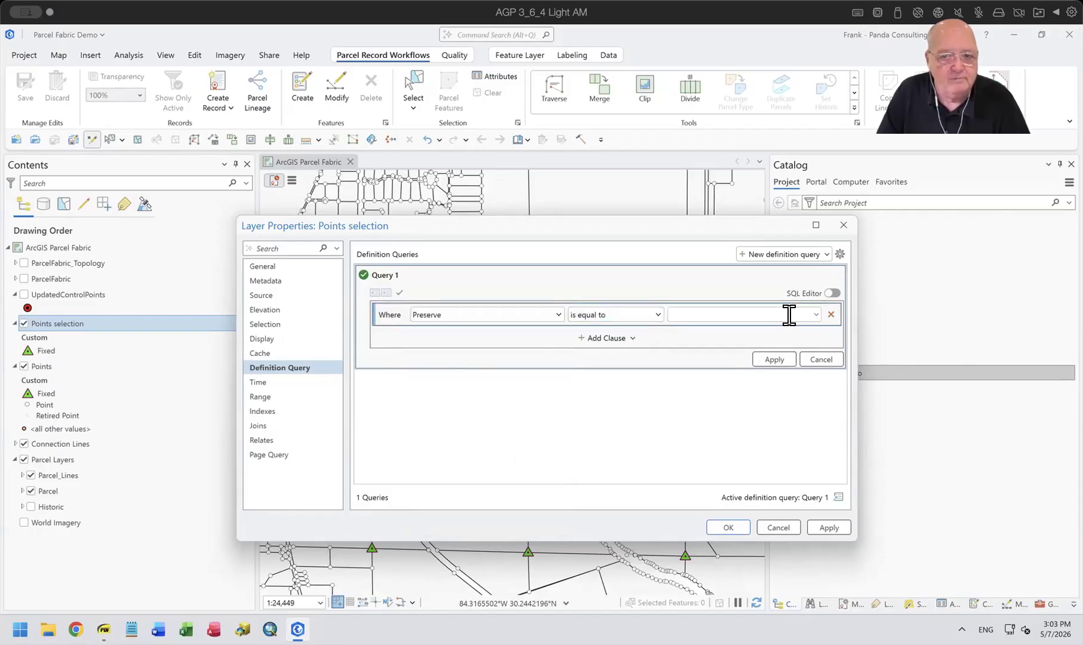
pyautogui.click(815, 314)
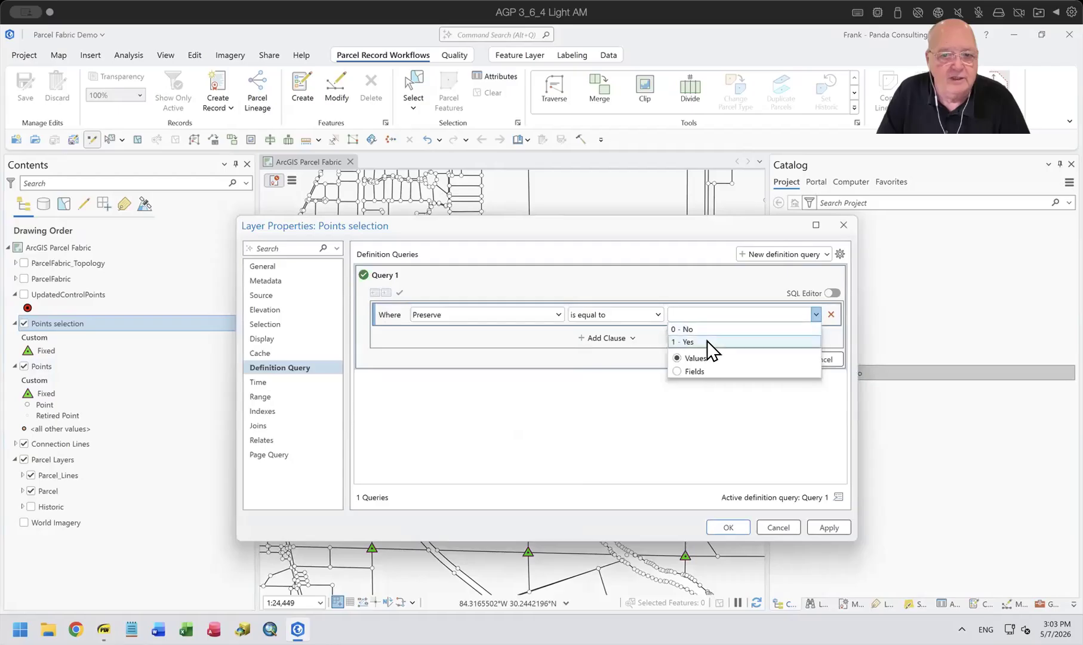
pyautogui.click(709, 347)
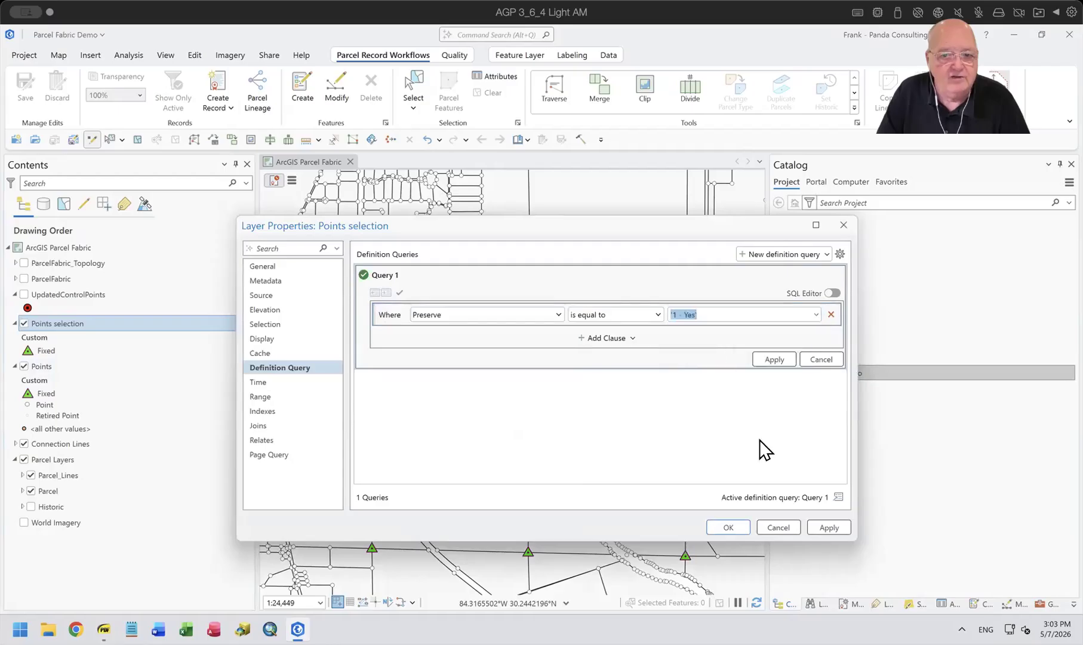
pyautogui.click(769, 359)
pyautogui.click(725, 527)
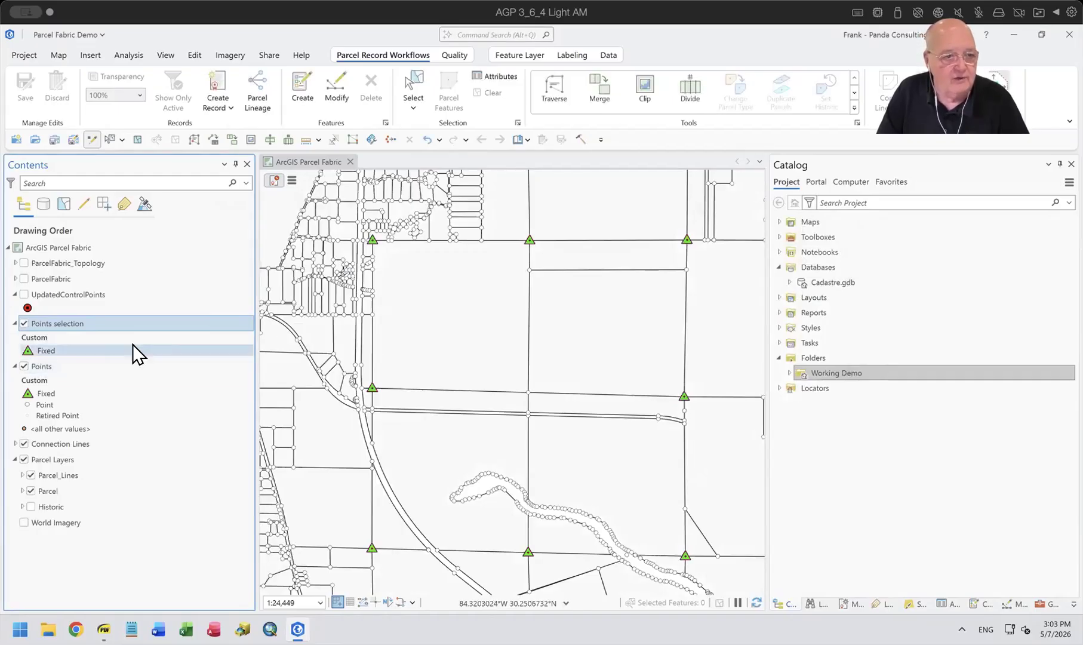
# Review the records in the Points selection layer's attribute table, including the Preserve field, and close the table.
pyautogui.rightClick(72, 326)
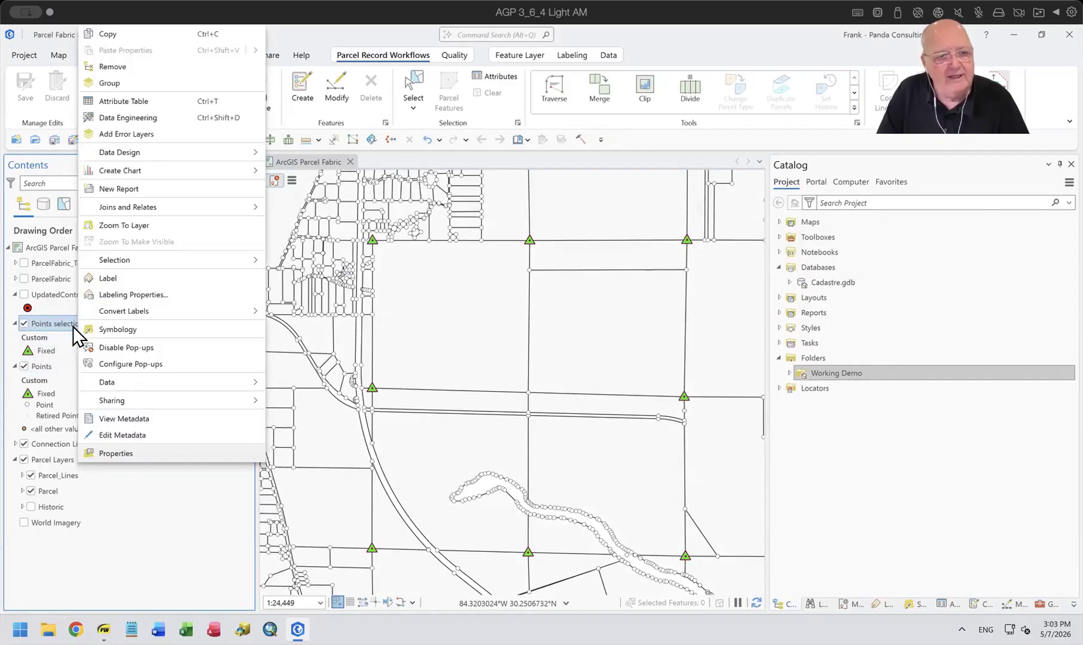
pyautogui.click(142, 101)
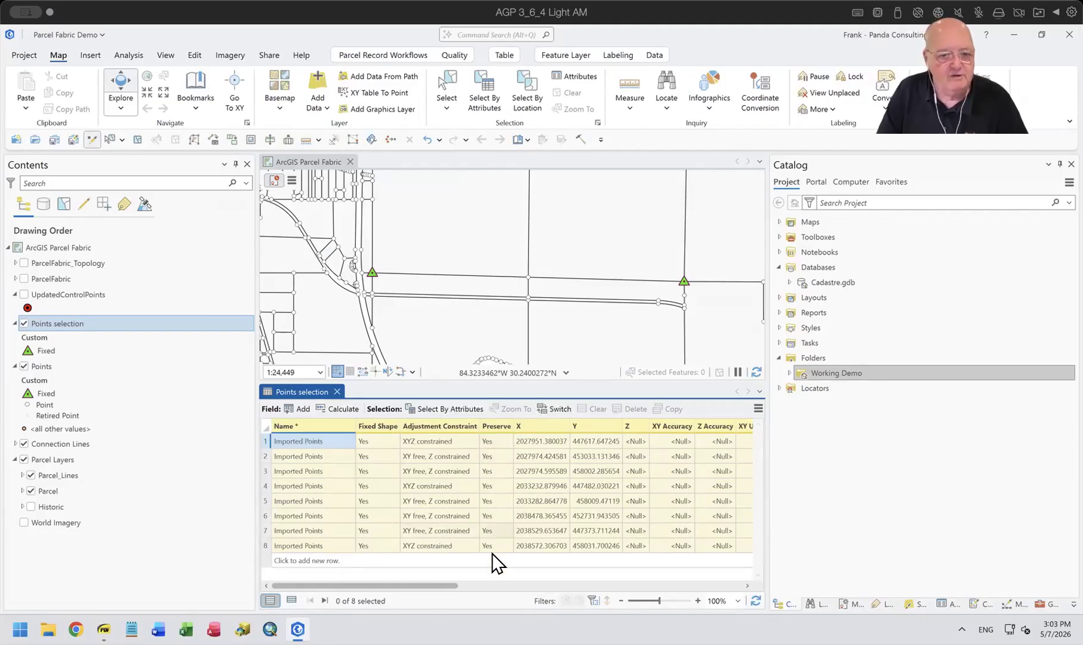
pyautogui.click(336, 391)
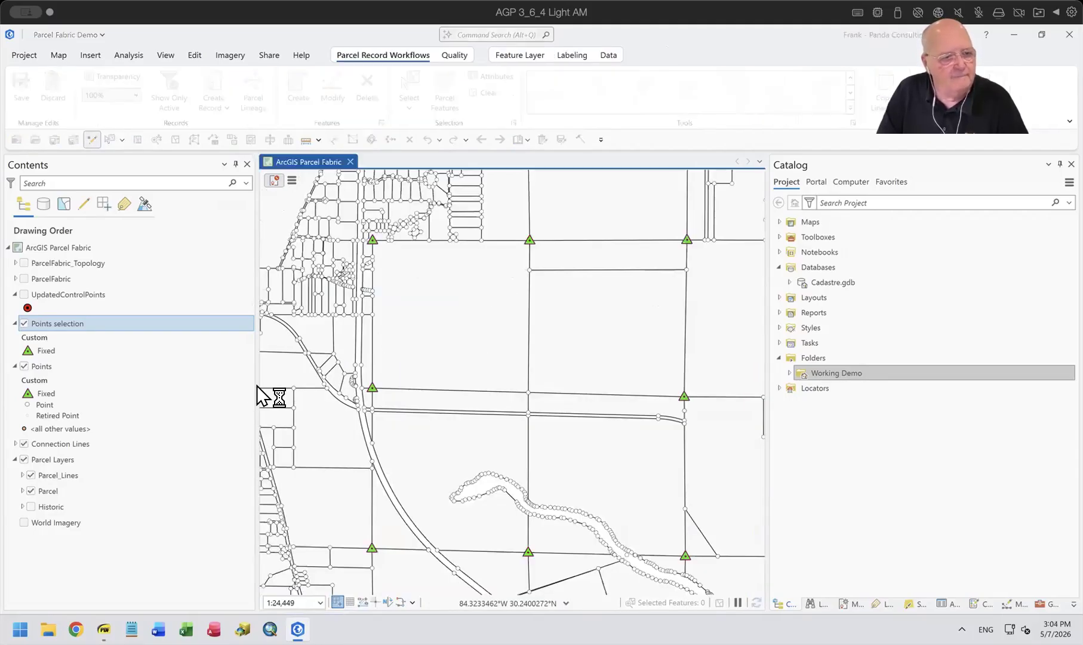
# Inspect the Arcade expression of the Preserve calculation rule in the Points selection layer's attribute rules, leaving it unedited.
pyautogui.rightClick(75, 326)
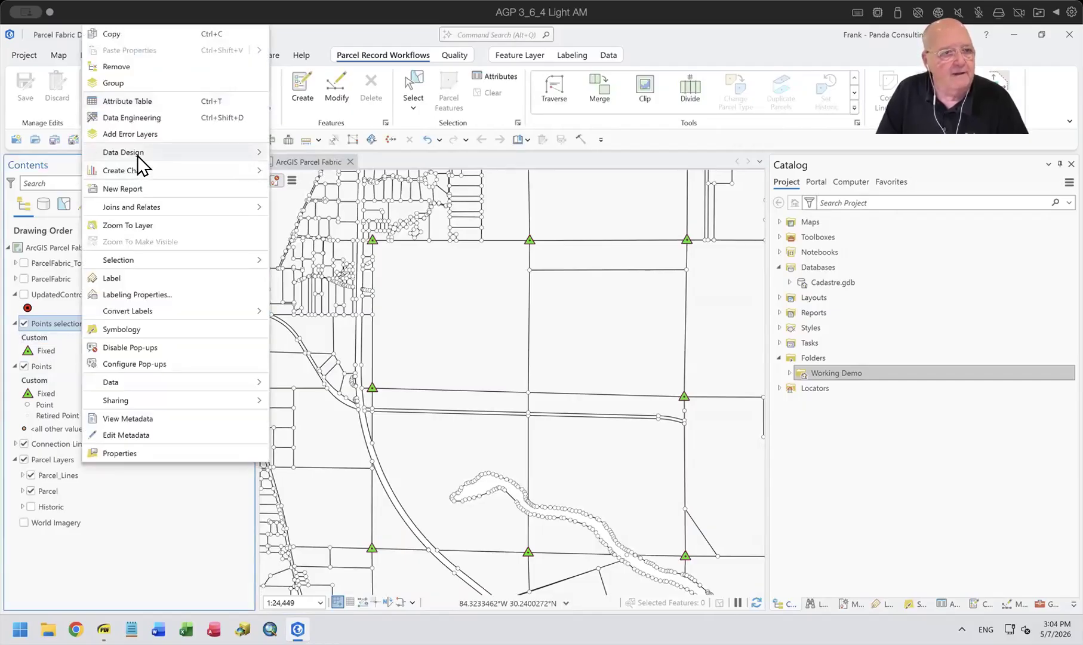
pyautogui.moveTo(232, 150)
pyautogui.click(299, 200)
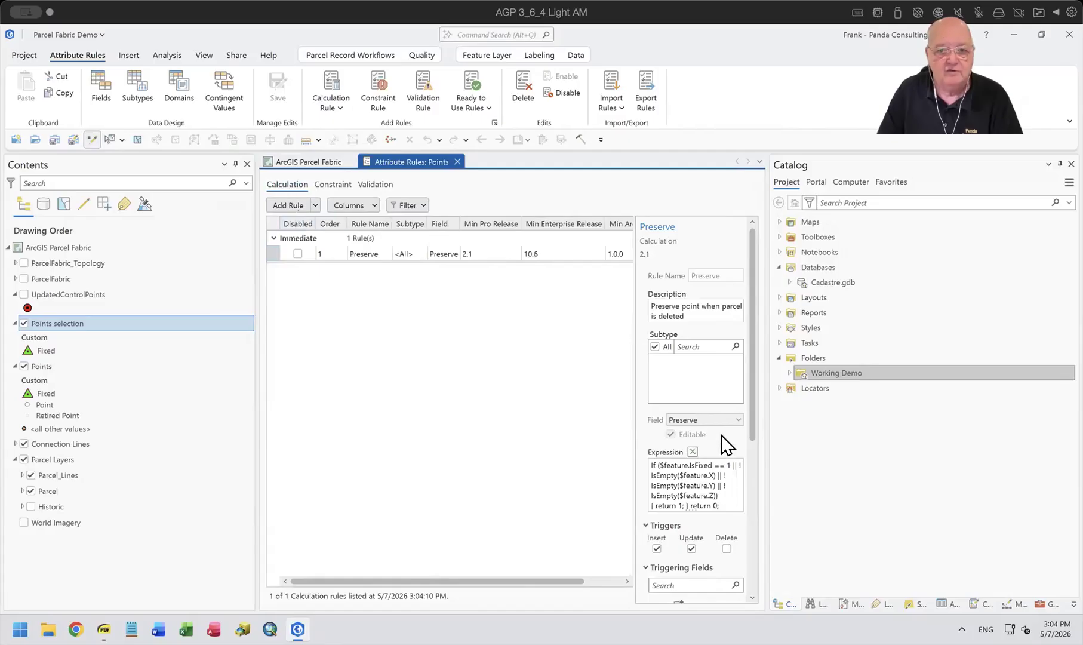
pyautogui.click(693, 451)
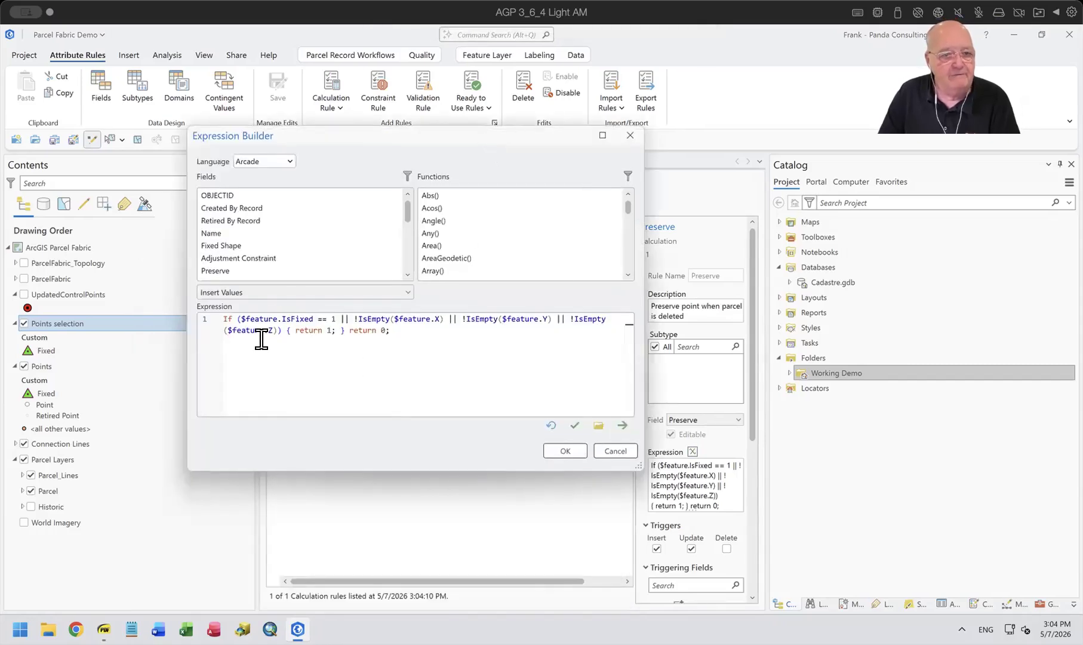
pyautogui.moveTo(282, 313); pyautogui.dragTo(341, 317)
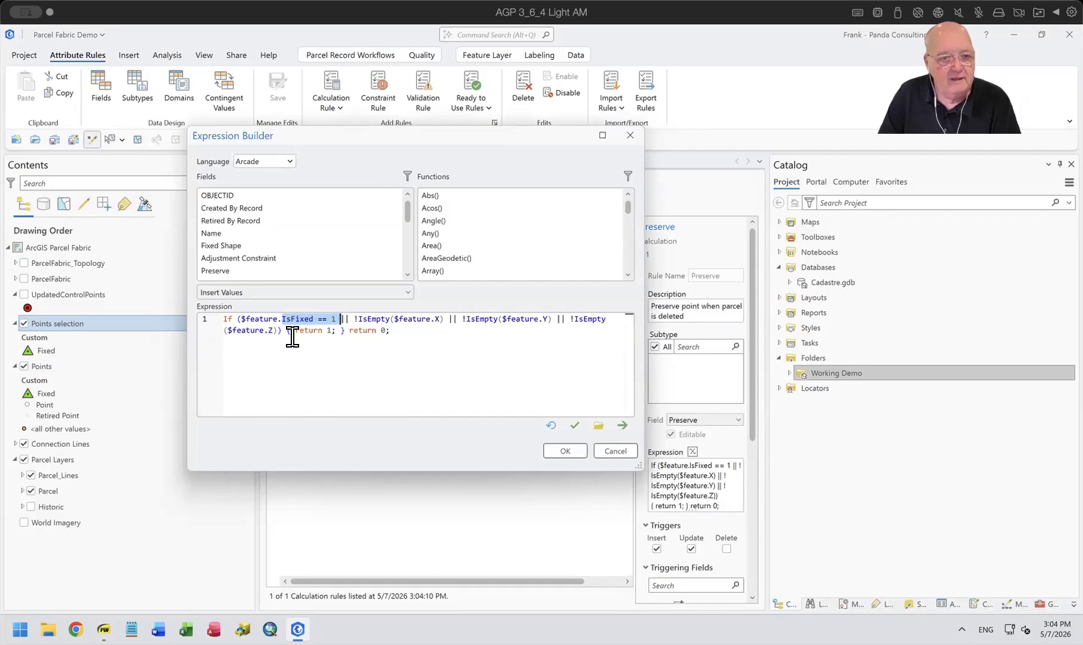
pyautogui.click(607, 449)
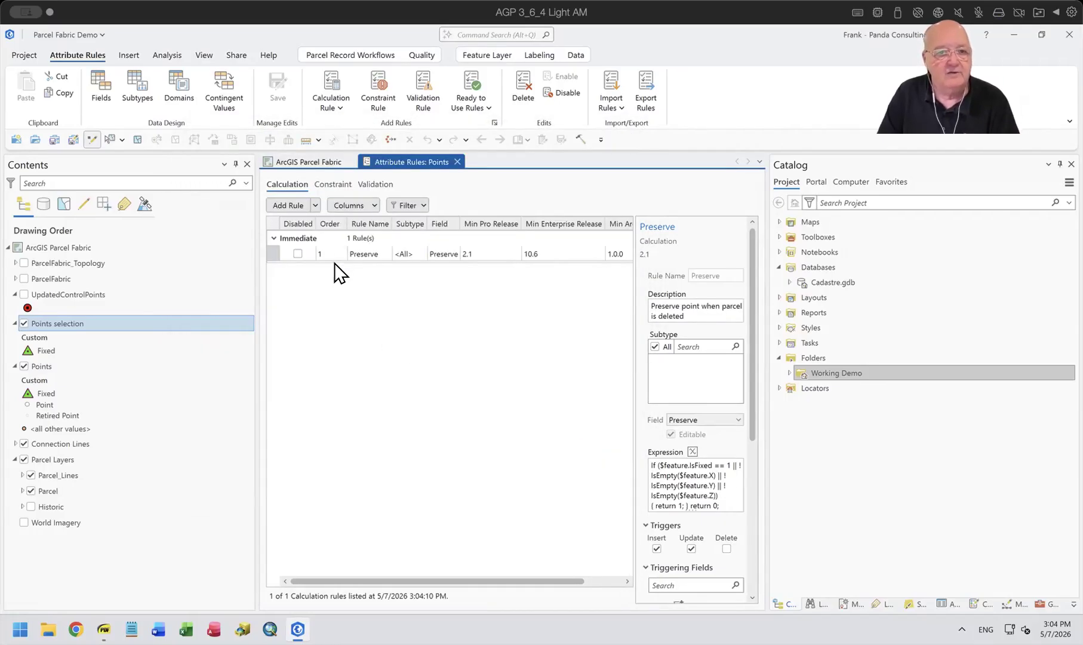
# Inspect the expression of the SHAPE IS FIXED constraint rule, return to the calculation rules and close the attribute rules view.
pyautogui.click(331, 184)
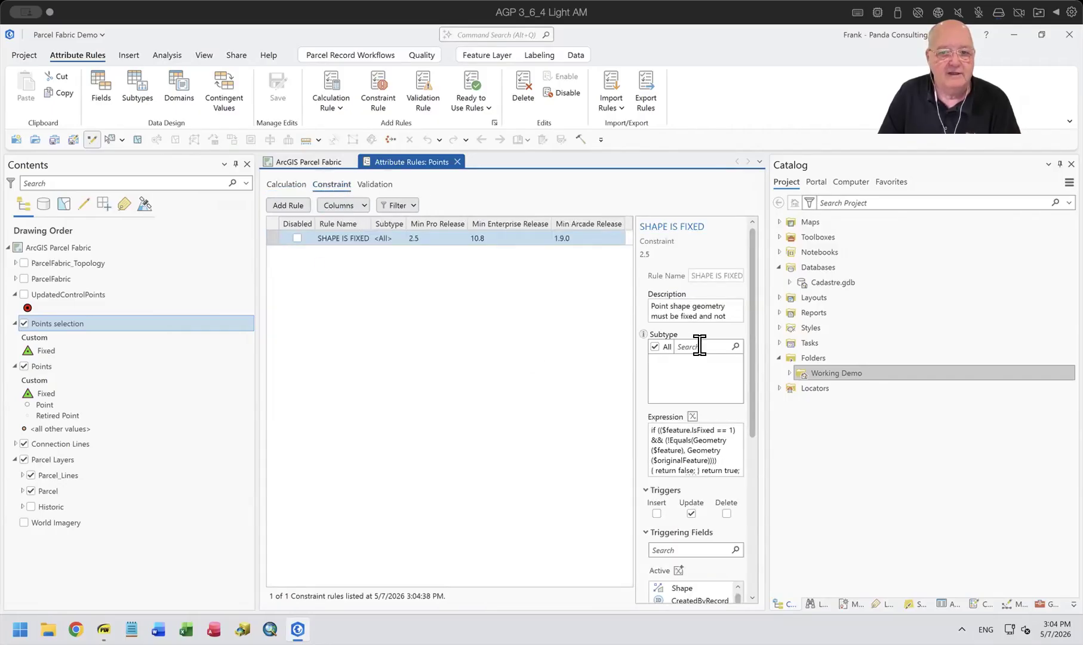
pyautogui.click(692, 417)
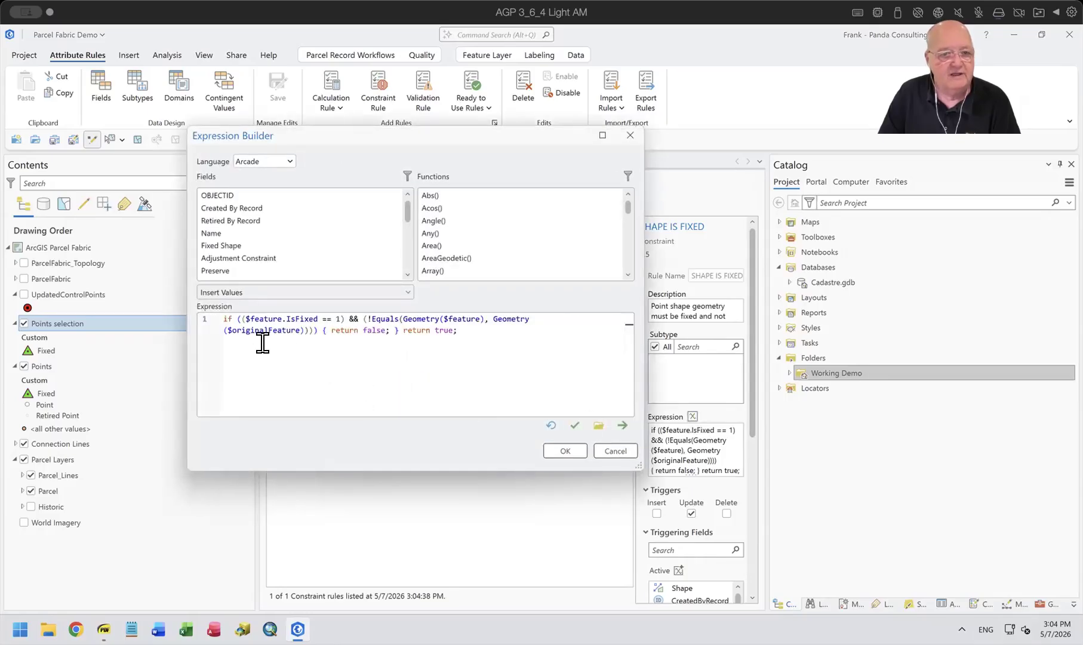
pyautogui.click(607, 451)
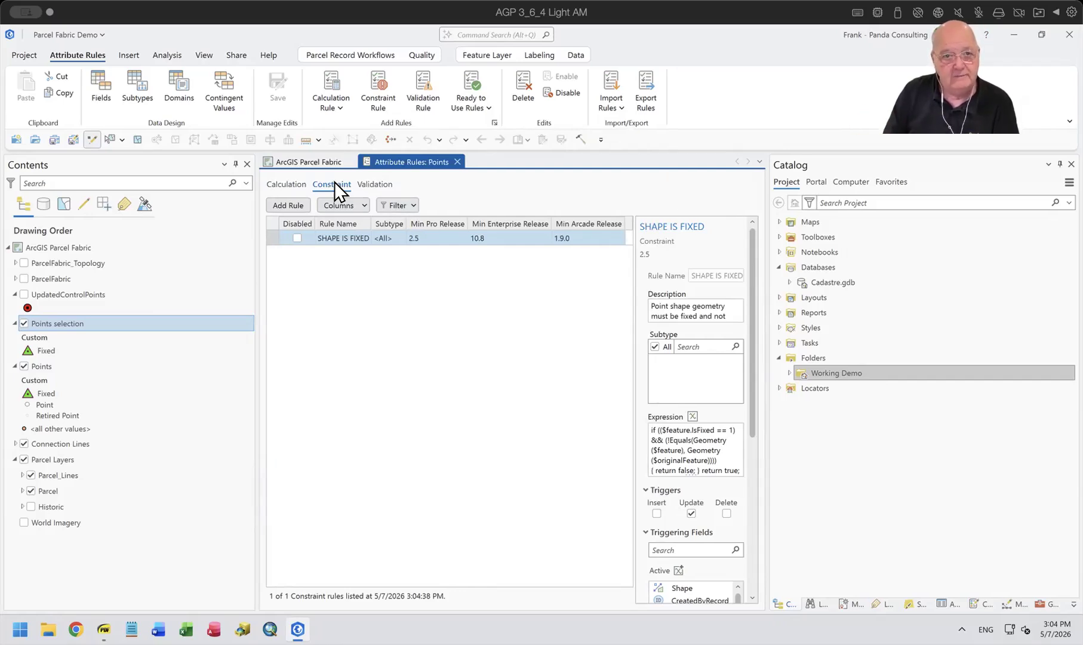
pyautogui.click(288, 183)
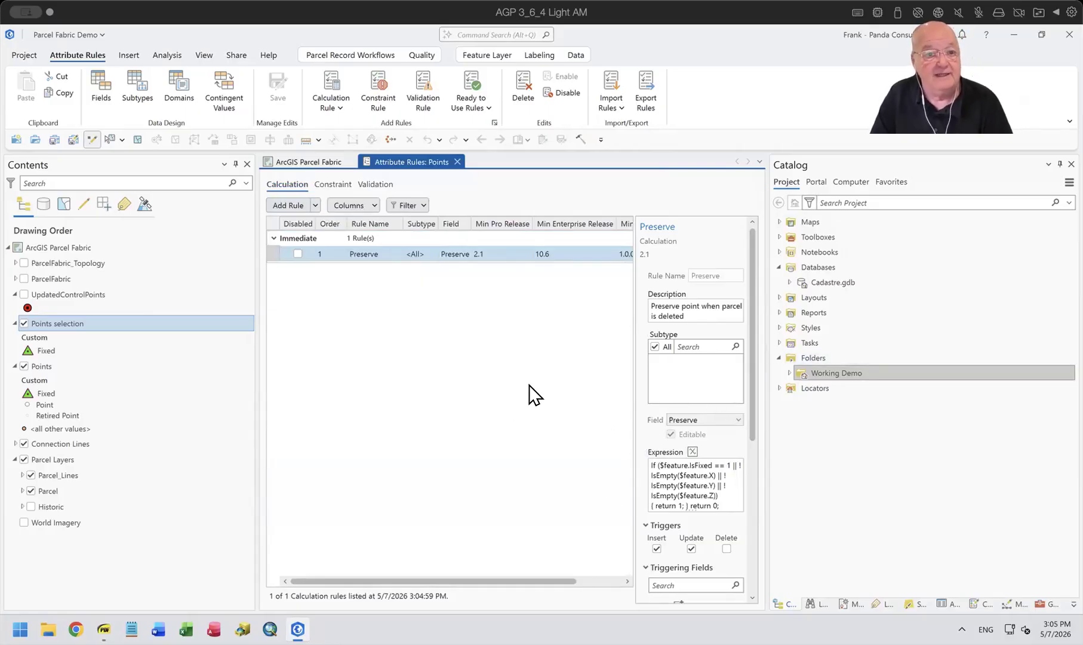
pyautogui.click(457, 162)
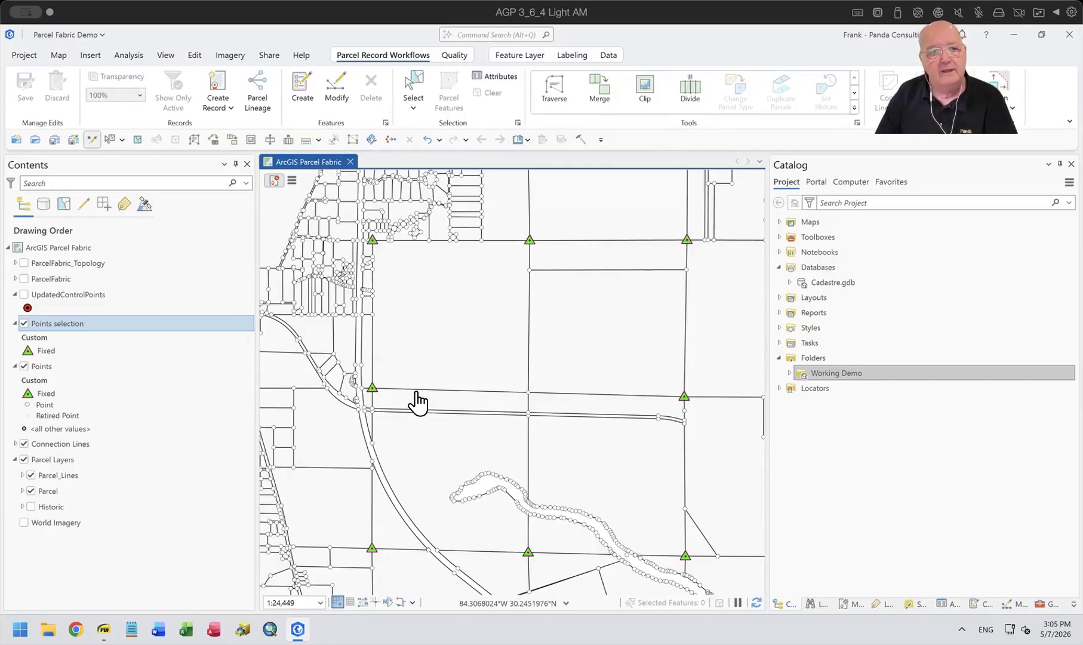
# Review the fields and records in the UpdatedControlPoints attribute table, and close the table.
pyautogui.rightClick(79, 294)
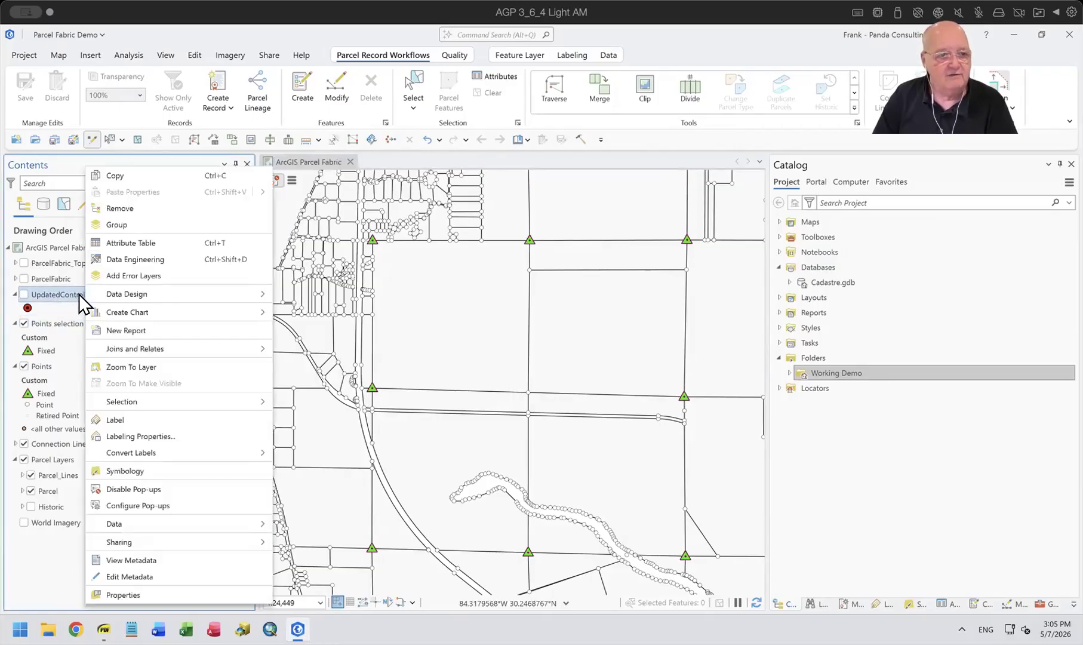
pyautogui.click(132, 241)
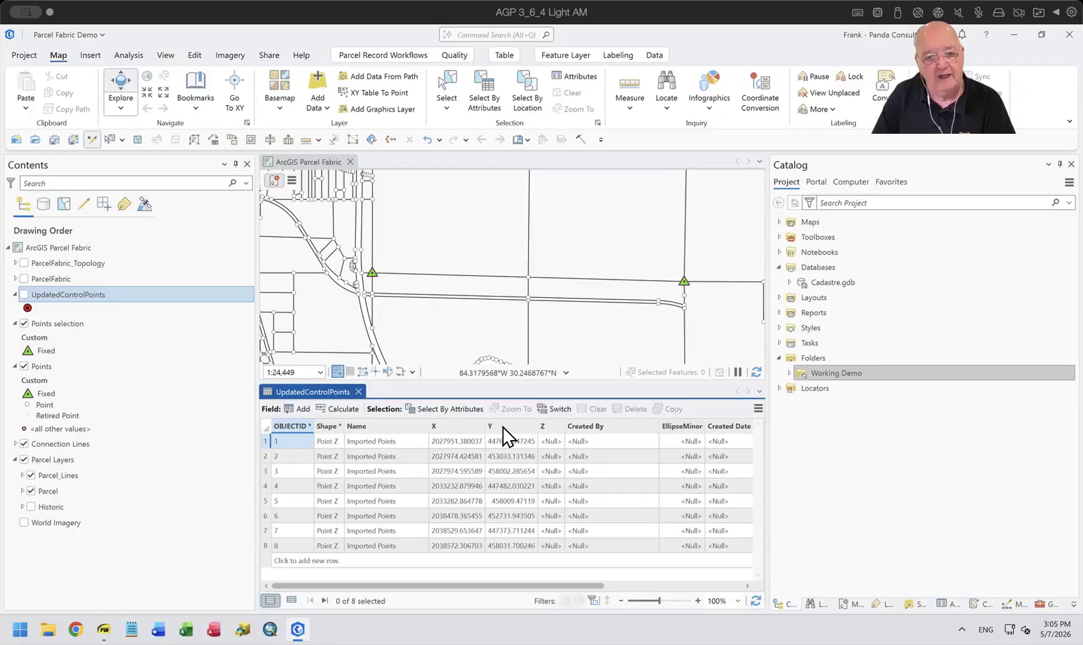
pyautogui.moveTo(465, 583); pyautogui.dragTo(395, 590)
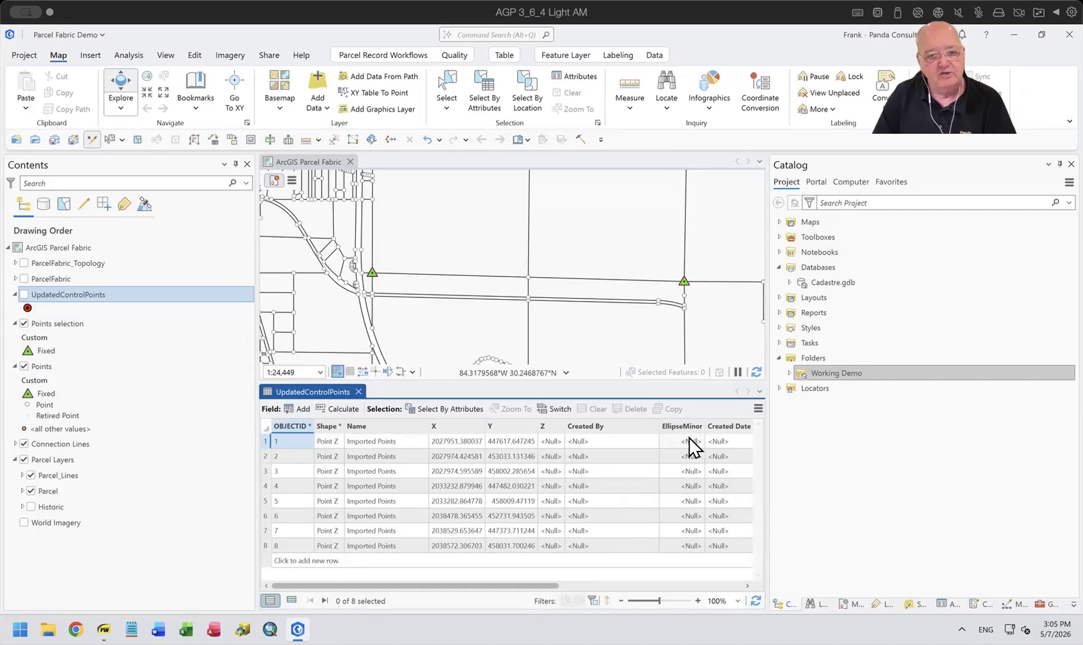
pyautogui.click(357, 391)
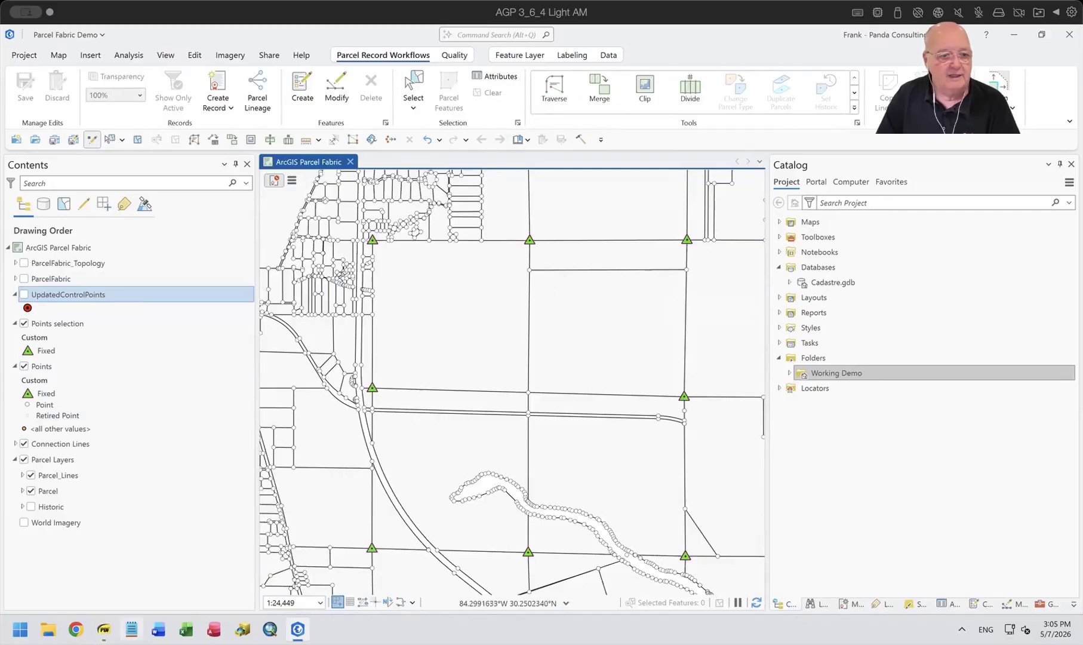
# Switch to the PDF viewer showing the Control Points page of Import Parcel Points.pdf.
pyautogui.click(104, 630)
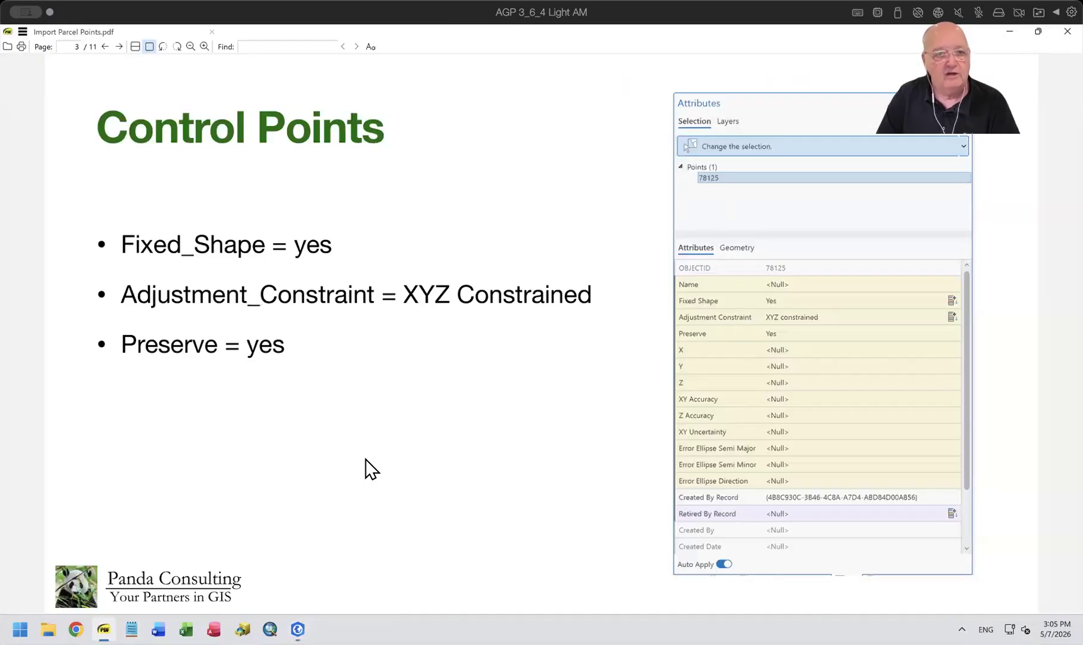
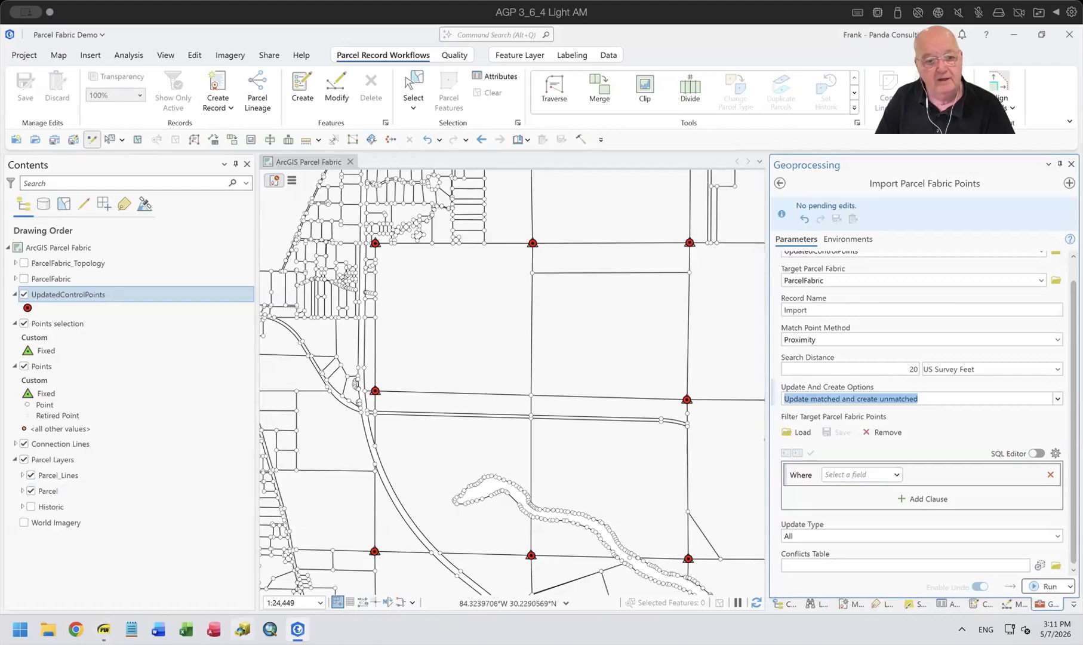
# Switch to the PDF viewer and review the Update and Create Options page and the three options on the Update Types page.
pyautogui.click(104, 629)
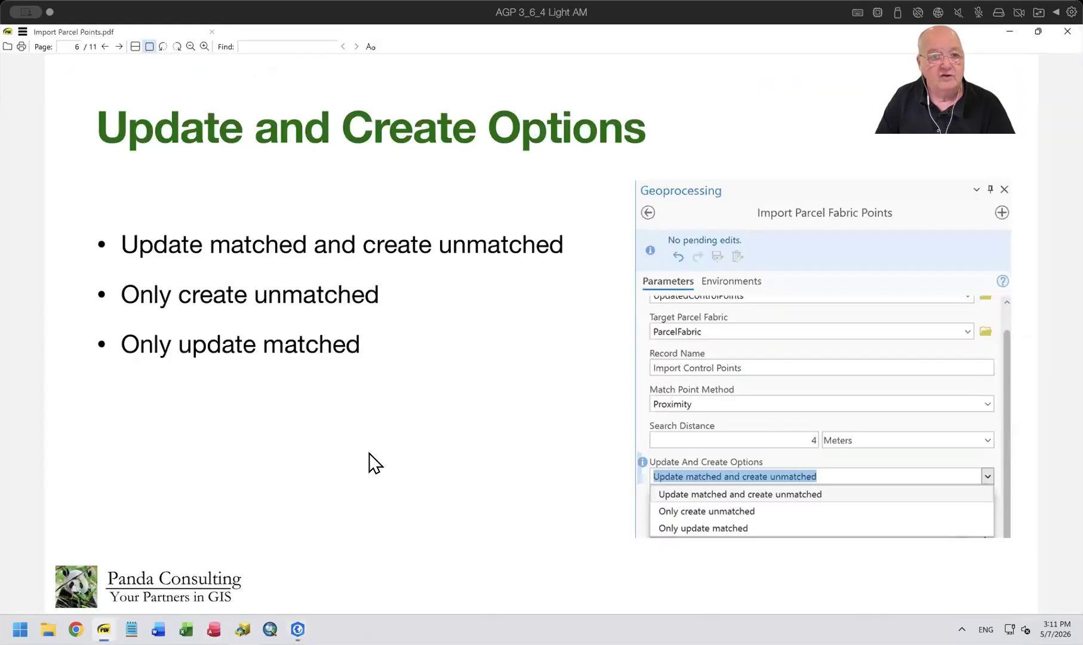
pyautogui.press('pagedown')
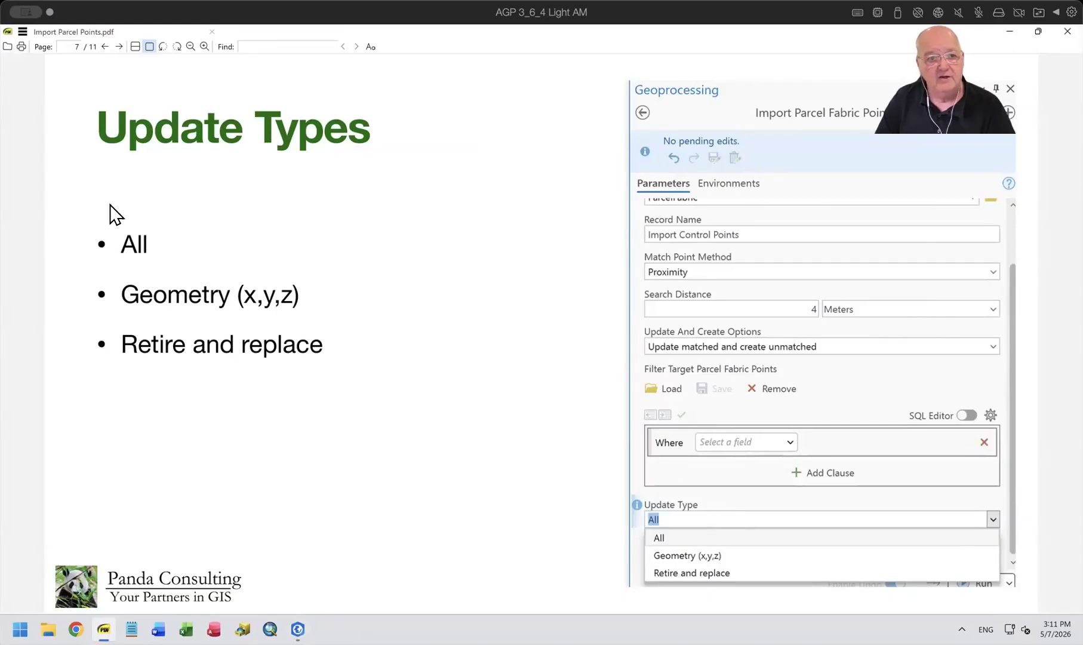
pyautogui.moveTo(112, 244); pyautogui.dragTo(149, 245)
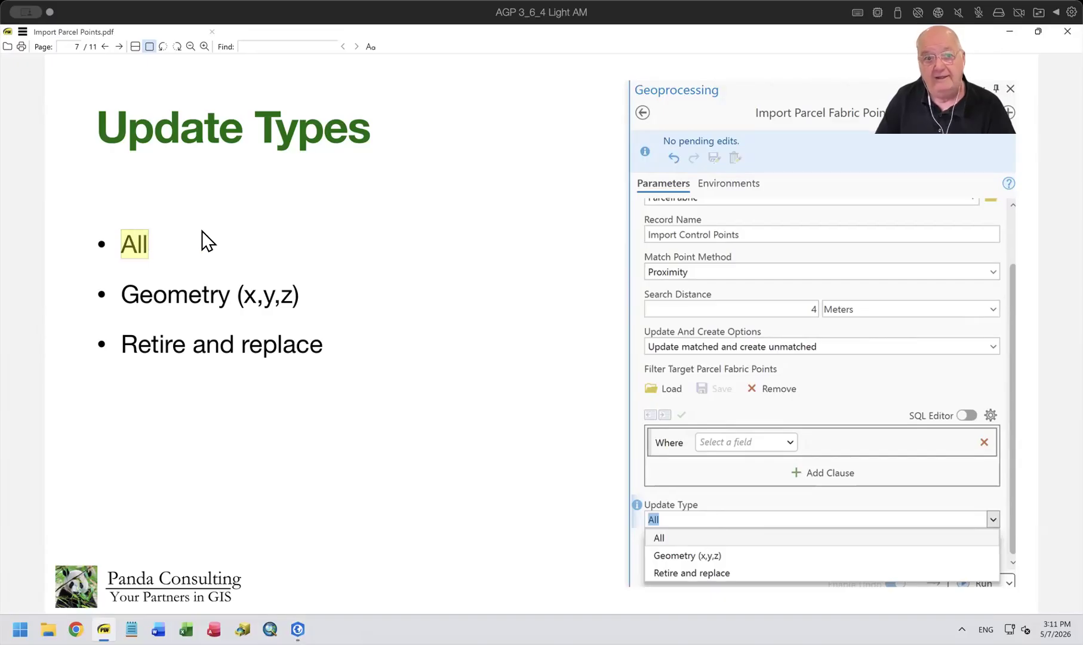
pyautogui.click(122, 292)
pyautogui.moveTo(121, 293); pyautogui.dragTo(317, 297)
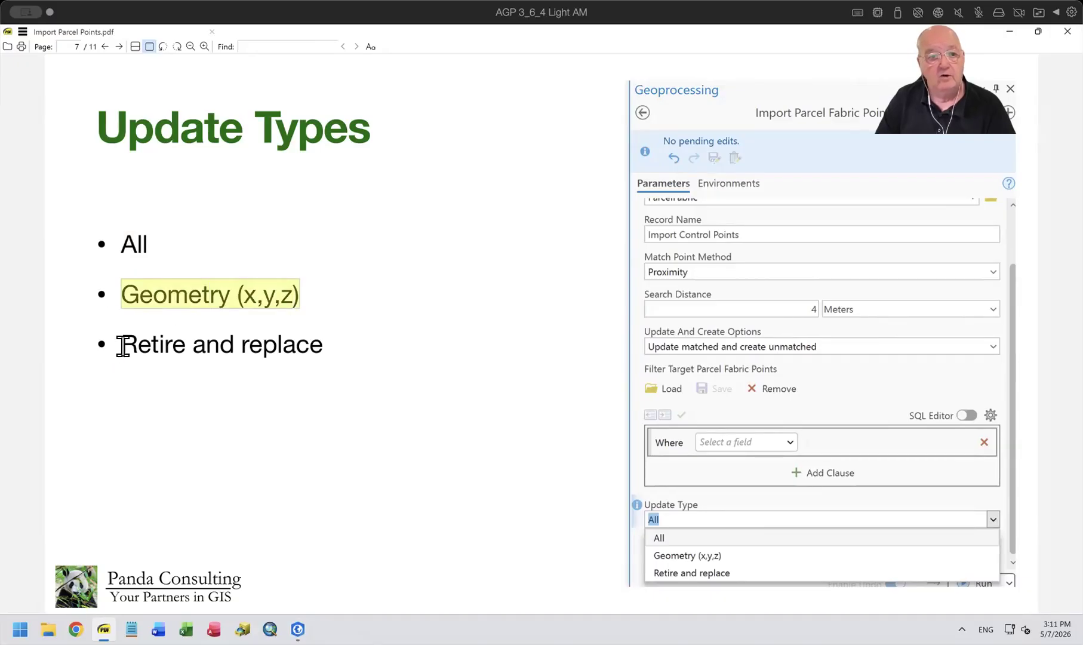
pyautogui.moveTo(122, 344); pyautogui.dragTo(180, 346)
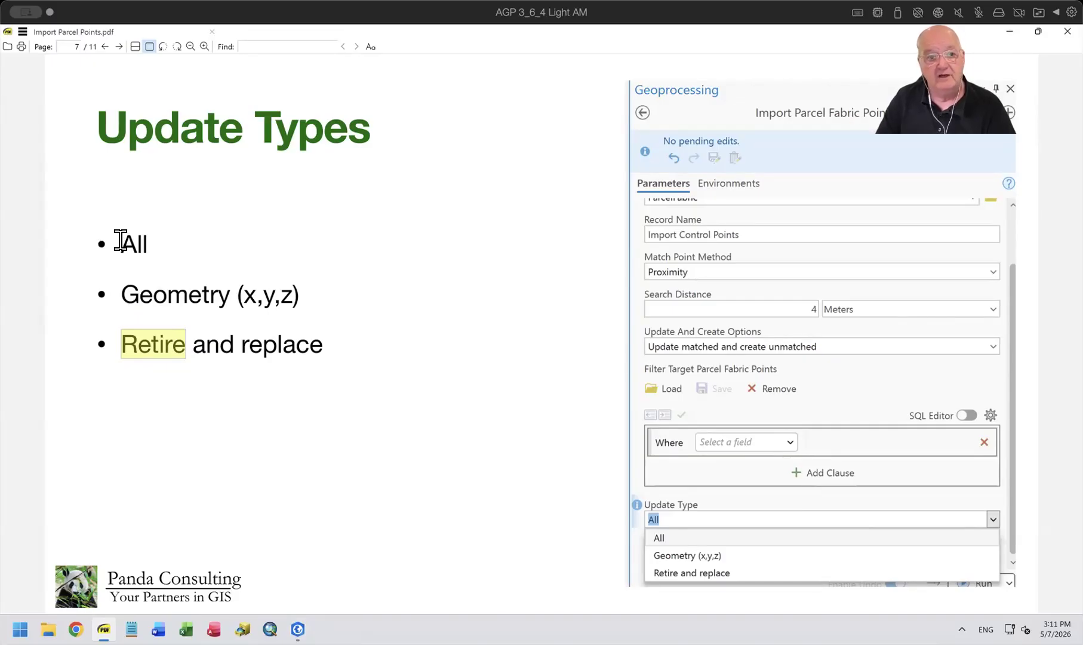
pyautogui.moveTo(120, 241); pyautogui.dragTo(148, 241)
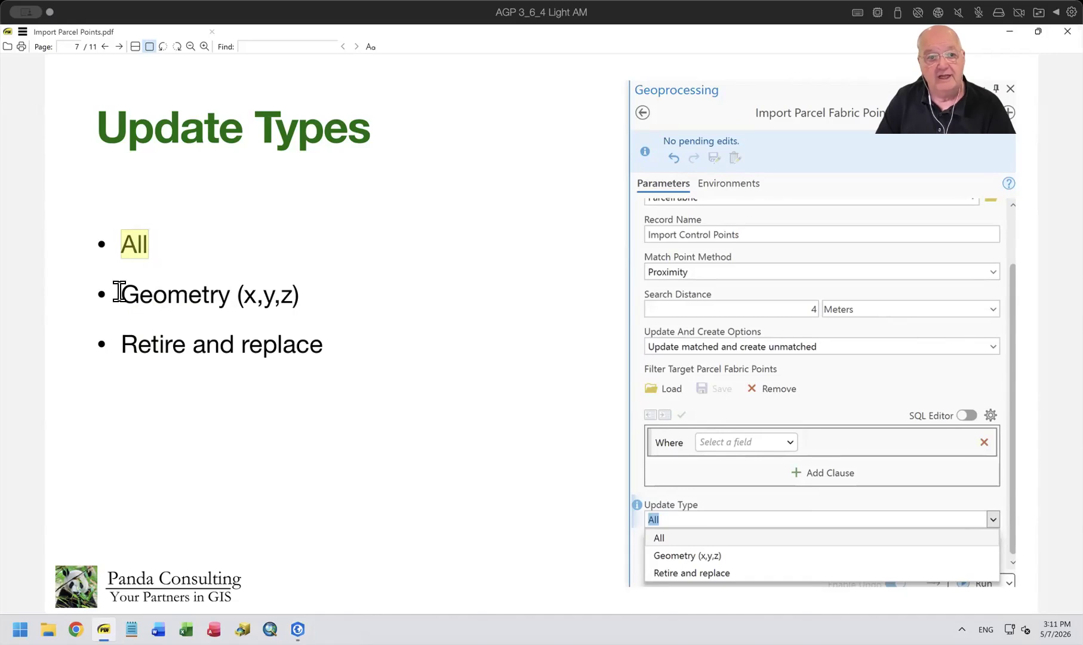
pyautogui.moveTo(118, 294); pyautogui.dragTo(338, 293)
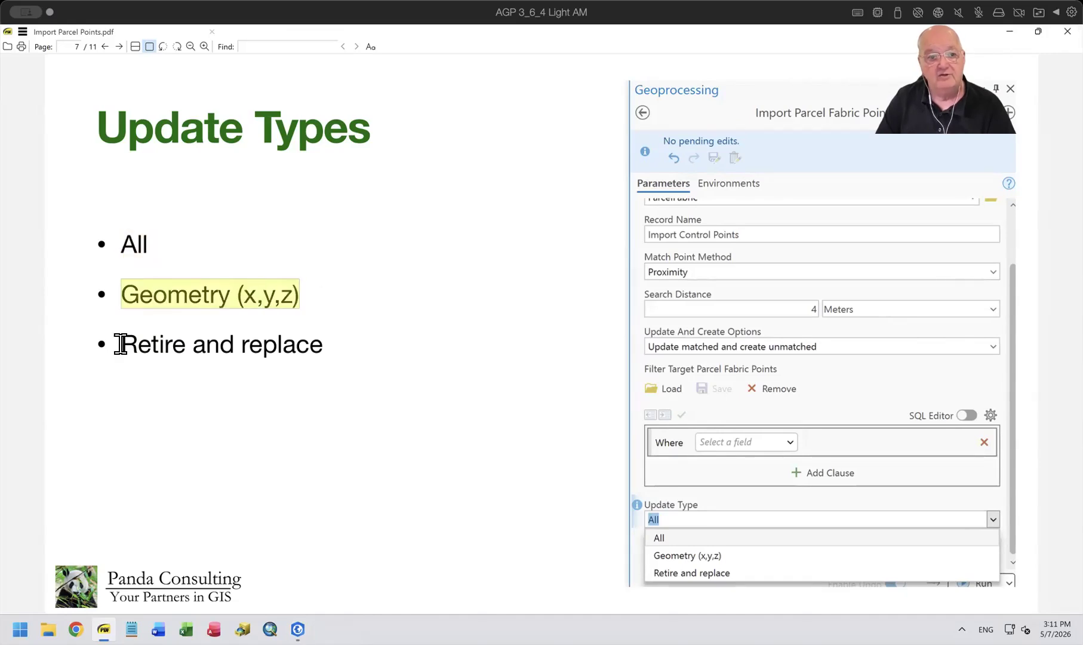
pyautogui.moveTo(120, 344); pyautogui.dragTo(377, 333)
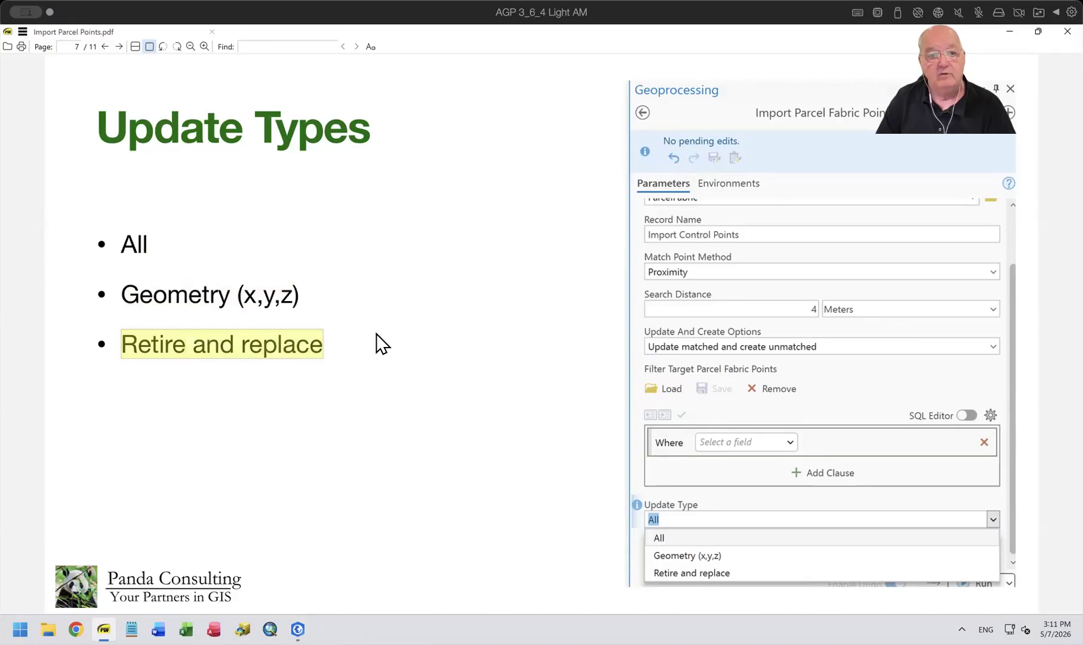
# Switch back to ArcGIS Pro, run Import Parcel Fabric Points with the configured parameters, and review and close the run details.
pyautogui.moveTo(297, 629)
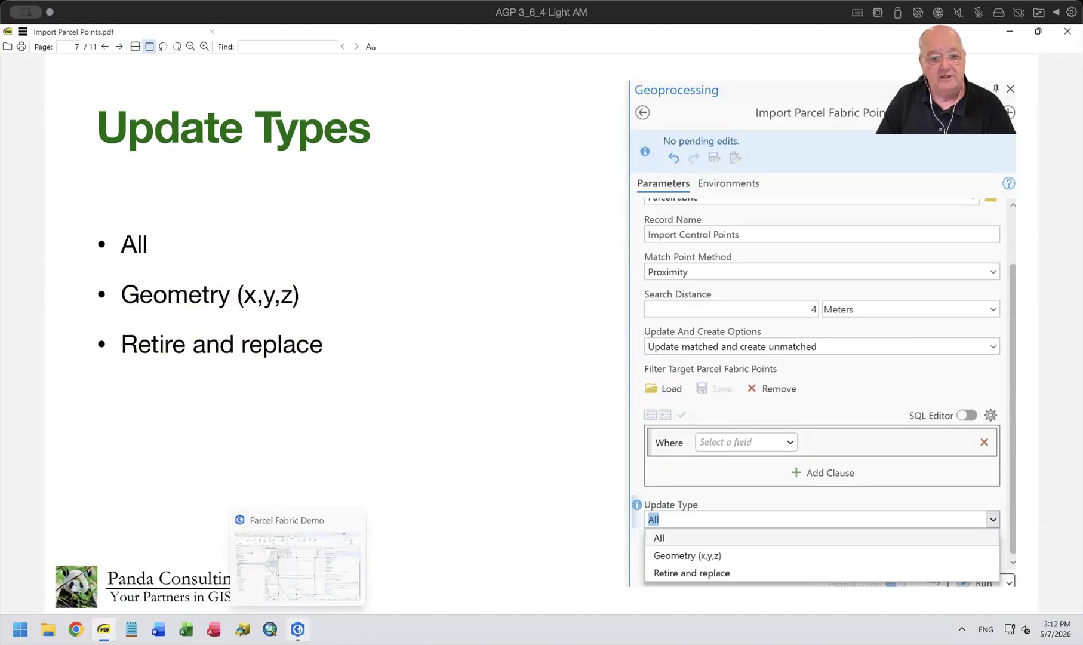
pyautogui.click(297, 558)
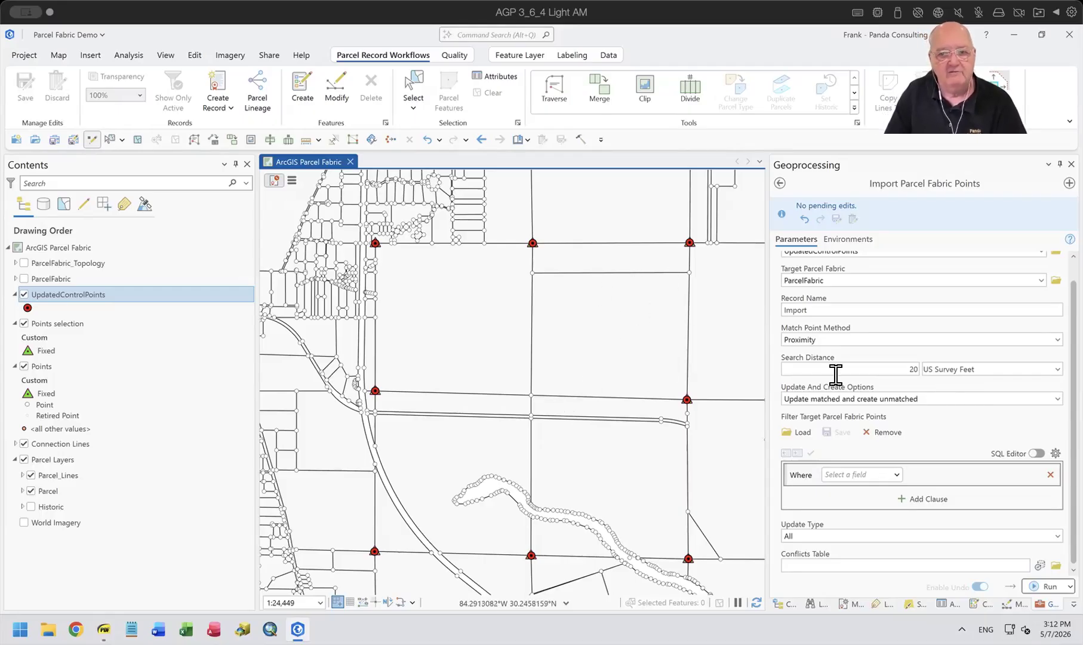
pyautogui.click(1042, 586)
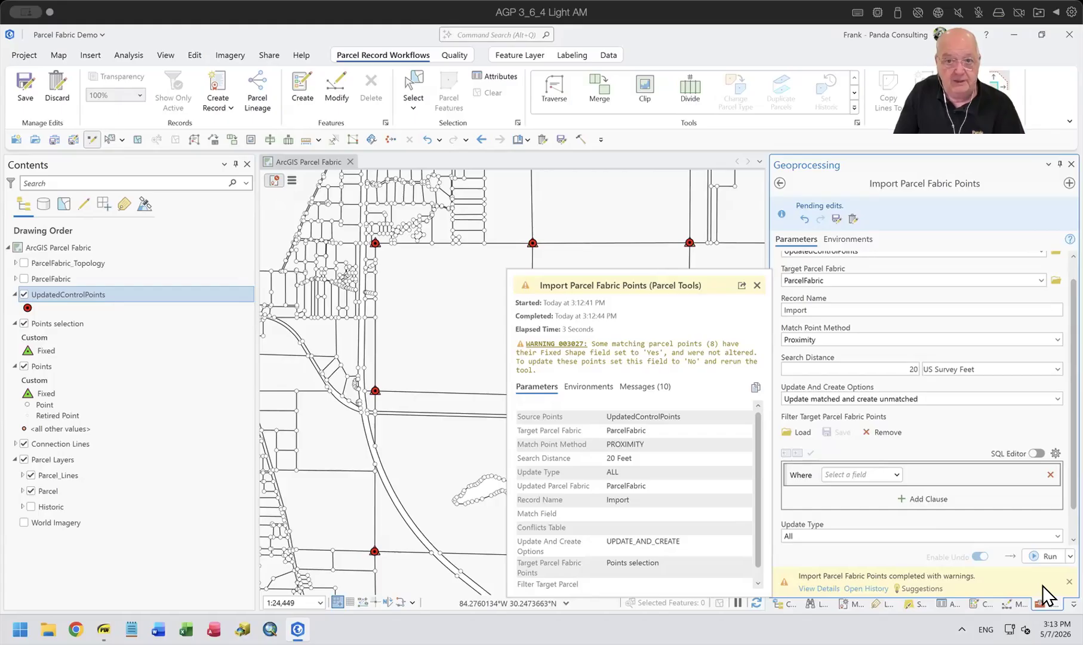
pyautogui.click(757, 287)
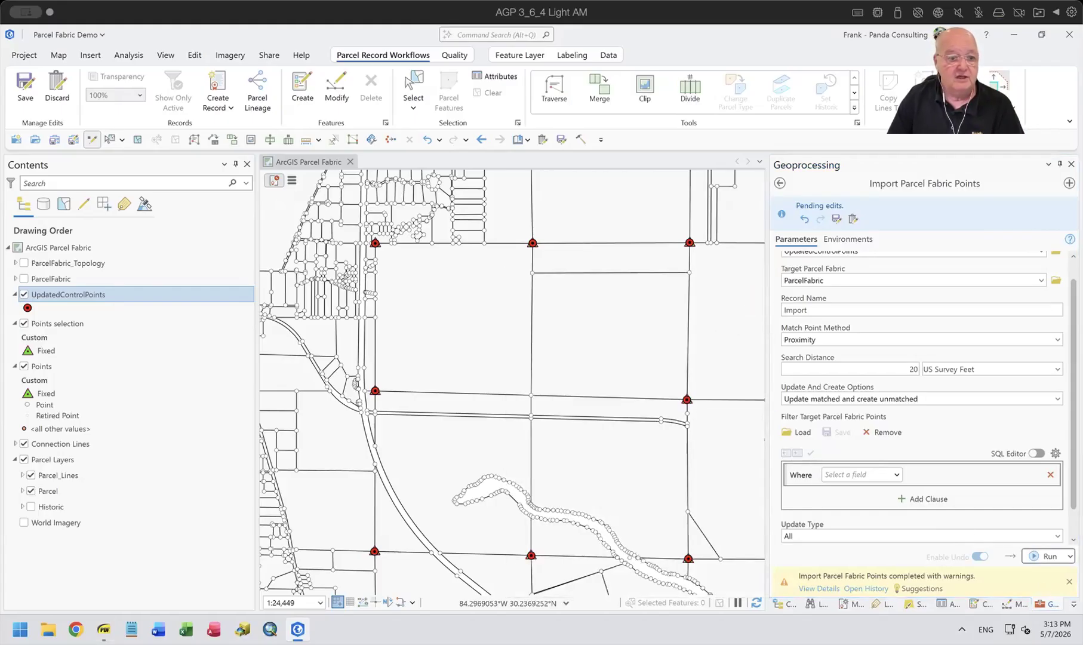
# View the Preserve Attribute Rule page in the PDF viewer, and return to ArcGIS Pro.
pyautogui.click(103, 629)
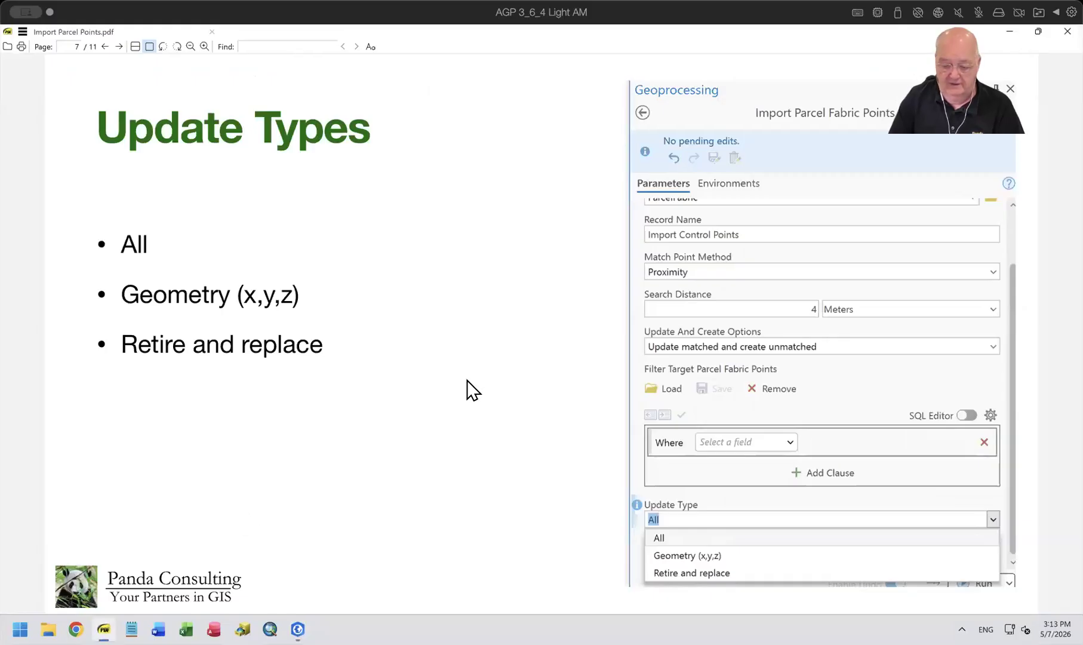
pyautogui.press('pagedown')
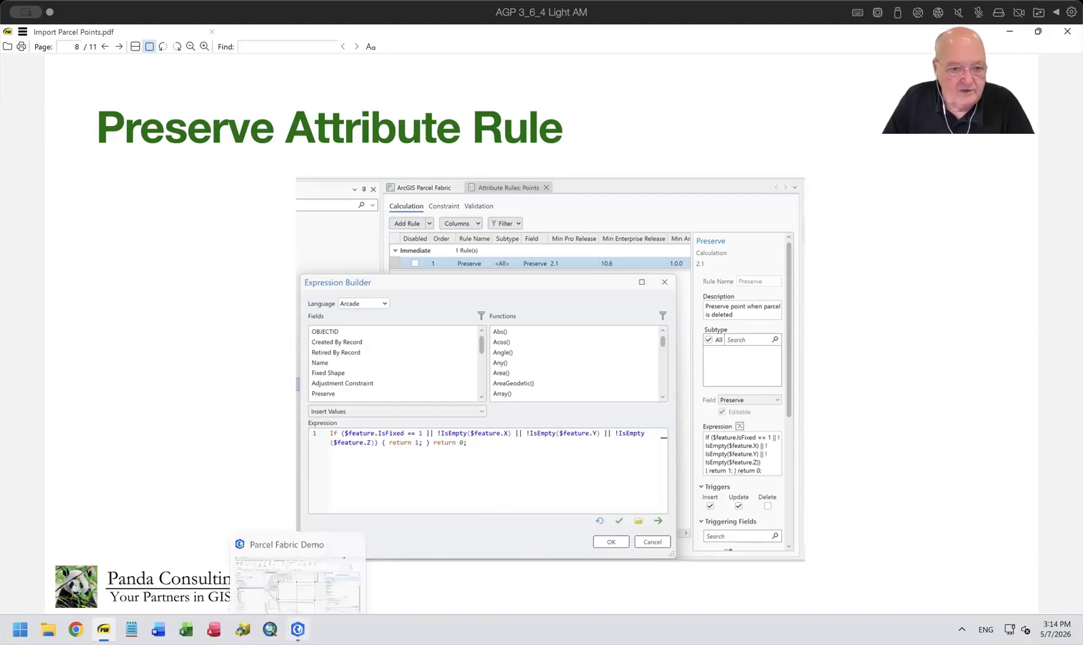
pyautogui.click(298, 629)
# Open the attribute table of the Points selection layer and select all its records by switching the selection.
pyautogui.click(52, 323)
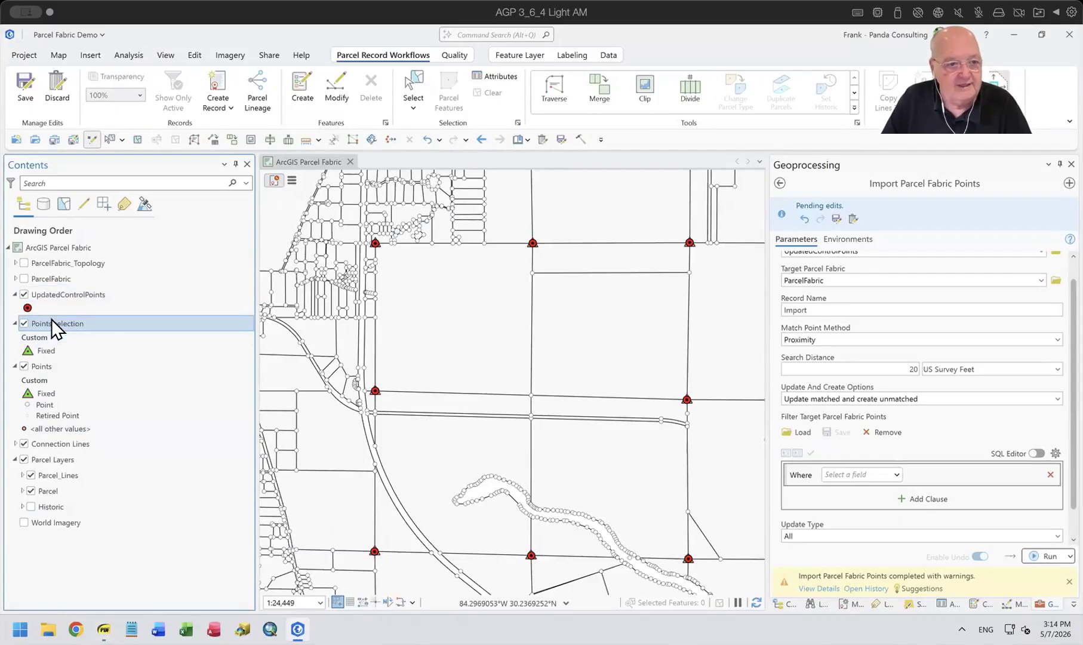
pyautogui.rightClick(52, 320)
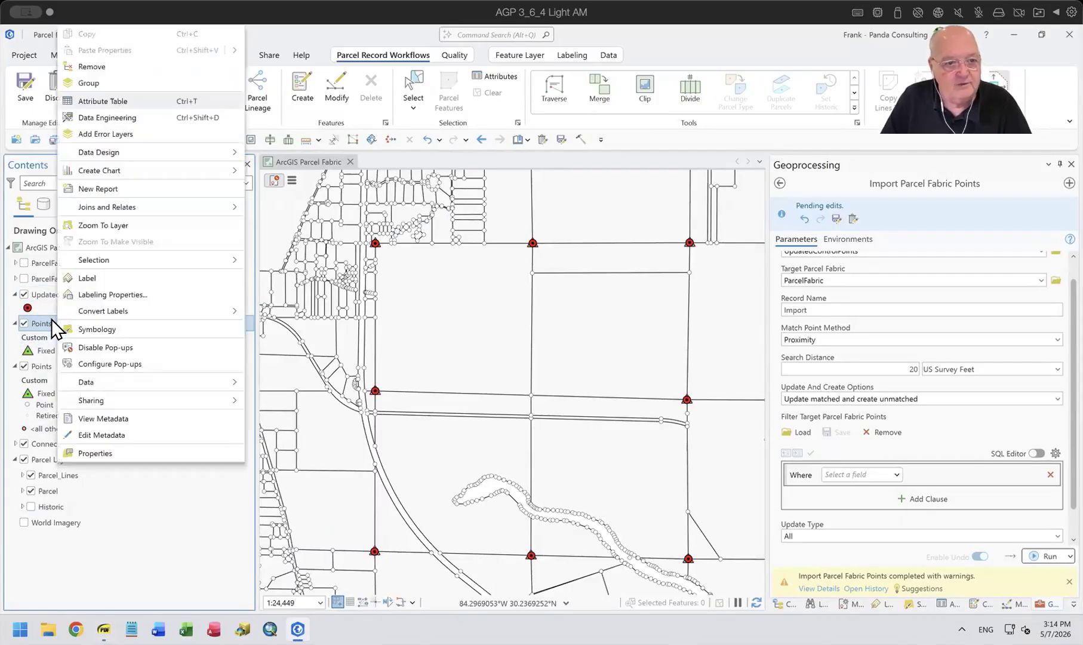
pyautogui.click(111, 101)
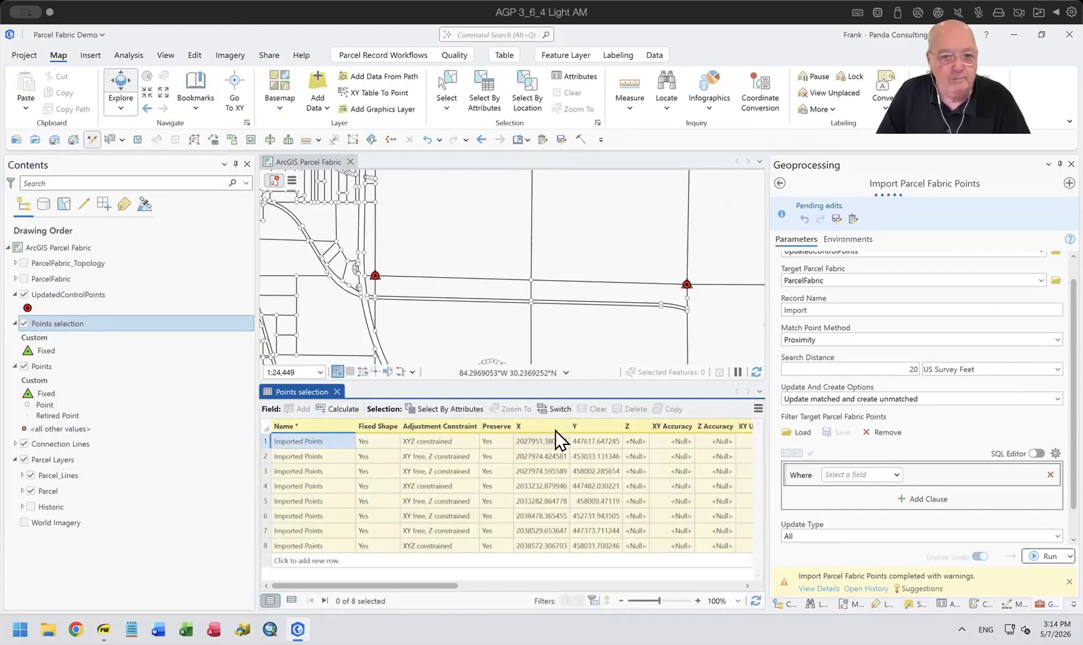
pyautogui.click(558, 409)
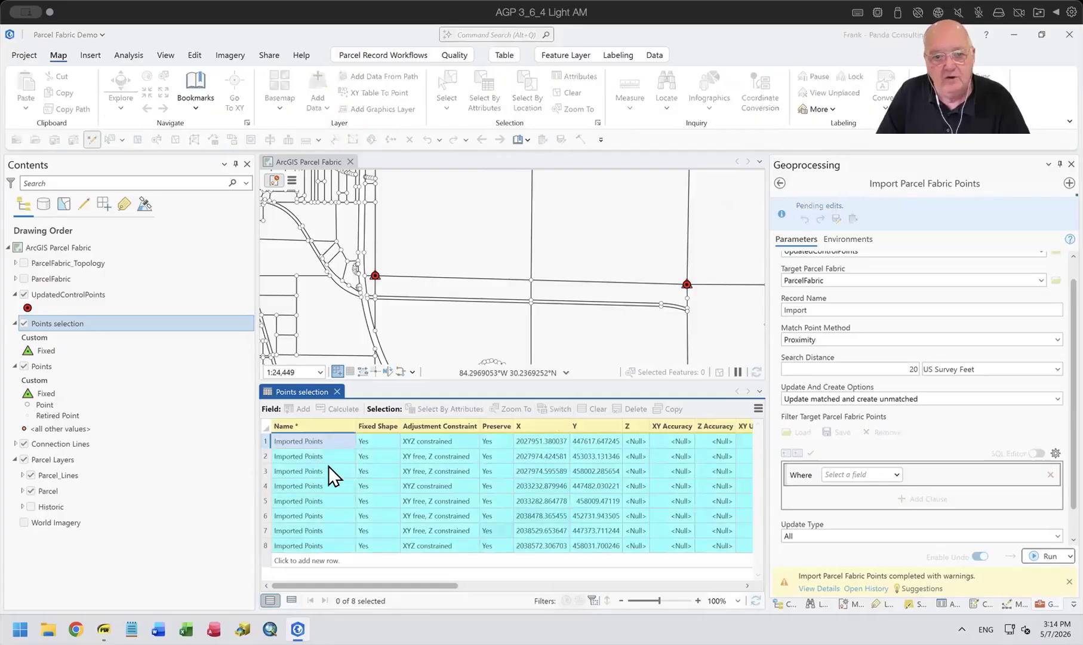
# Set Fixed Shape to No for all the selected points in the Points selection layer, then clear the selection and close the table.
pyautogui.click(943, 600)
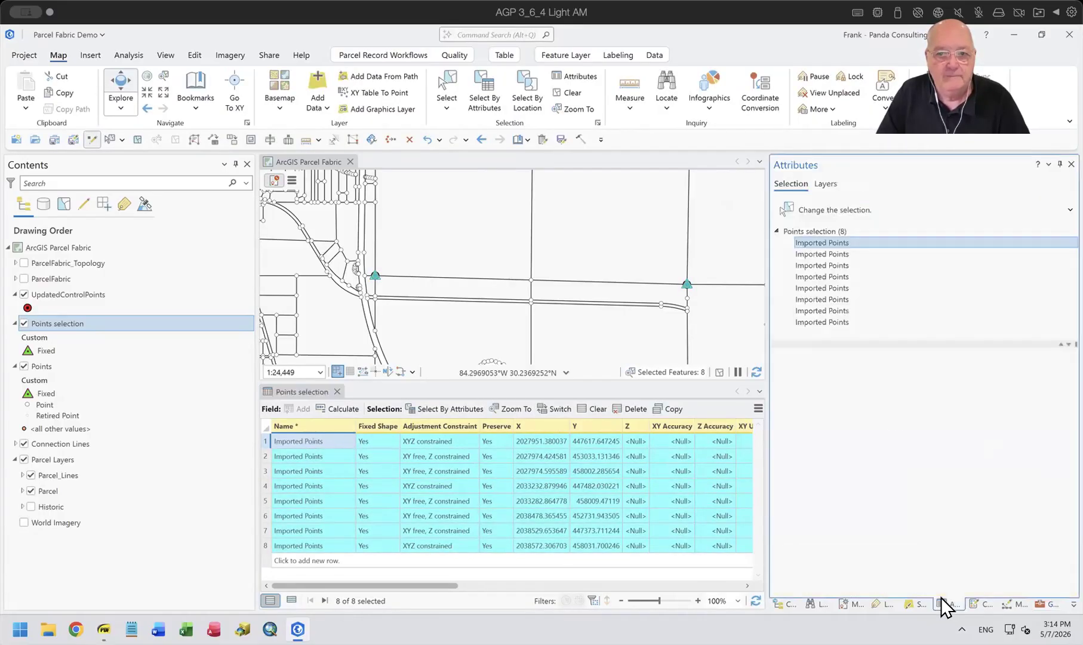
pyautogui.click(831, 232)
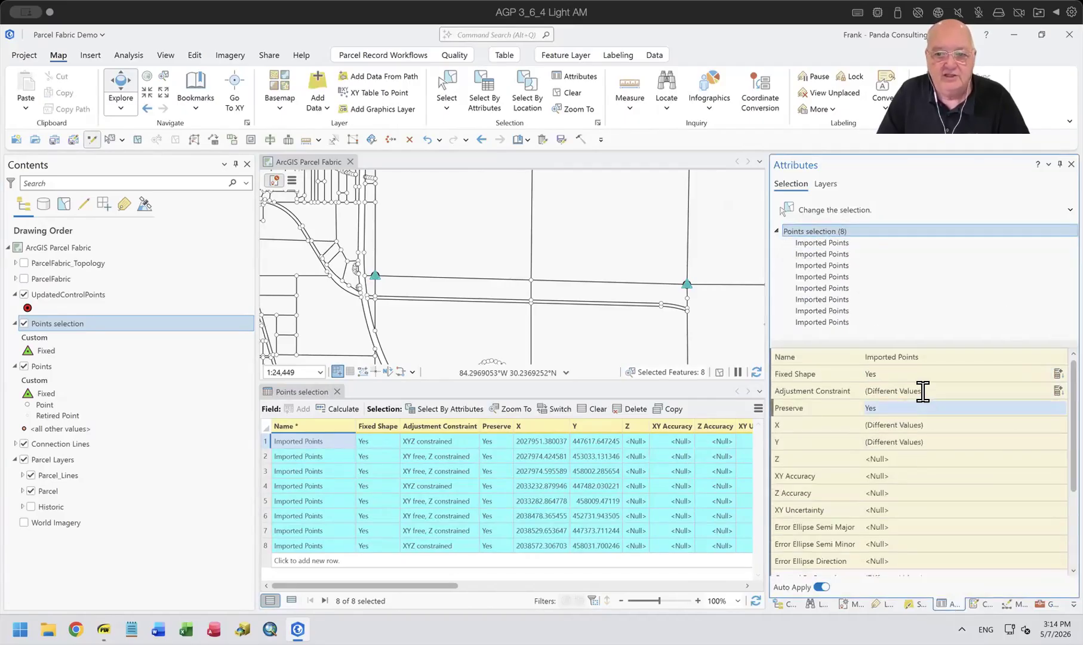
pyautogui.click(915, 375)
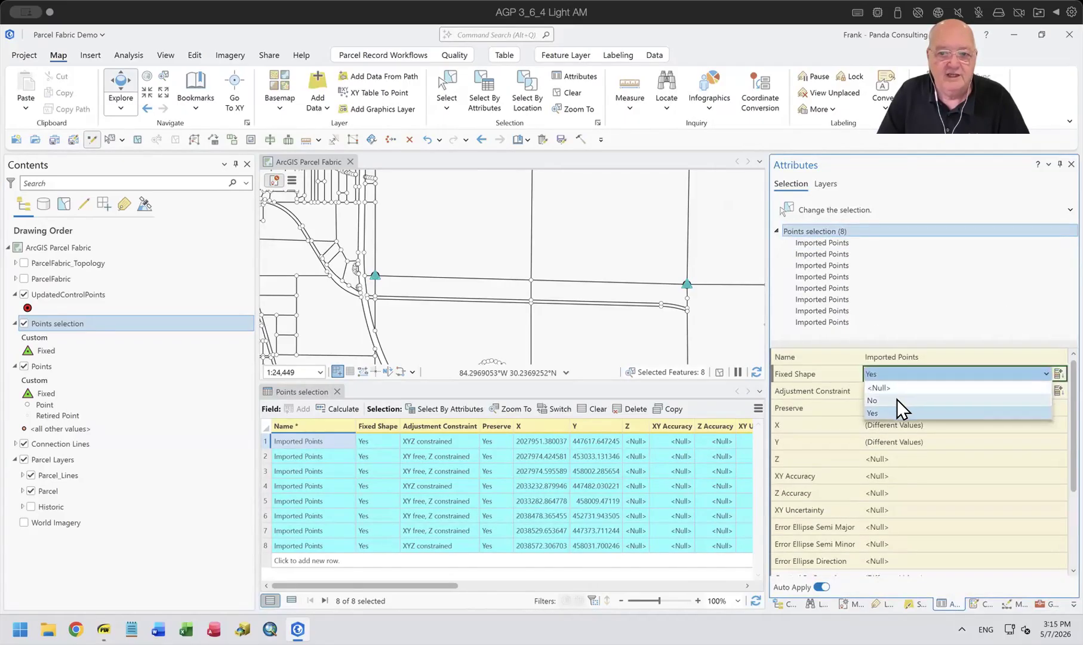
pyautogui.click(897, 398)
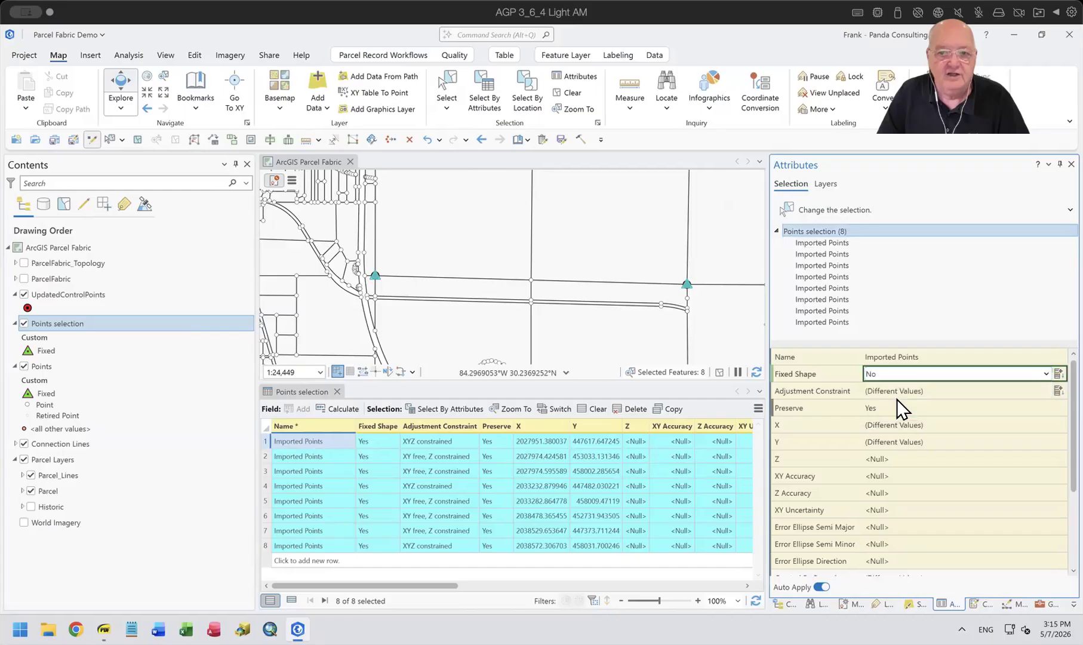
pyautogui.click(818, 394)
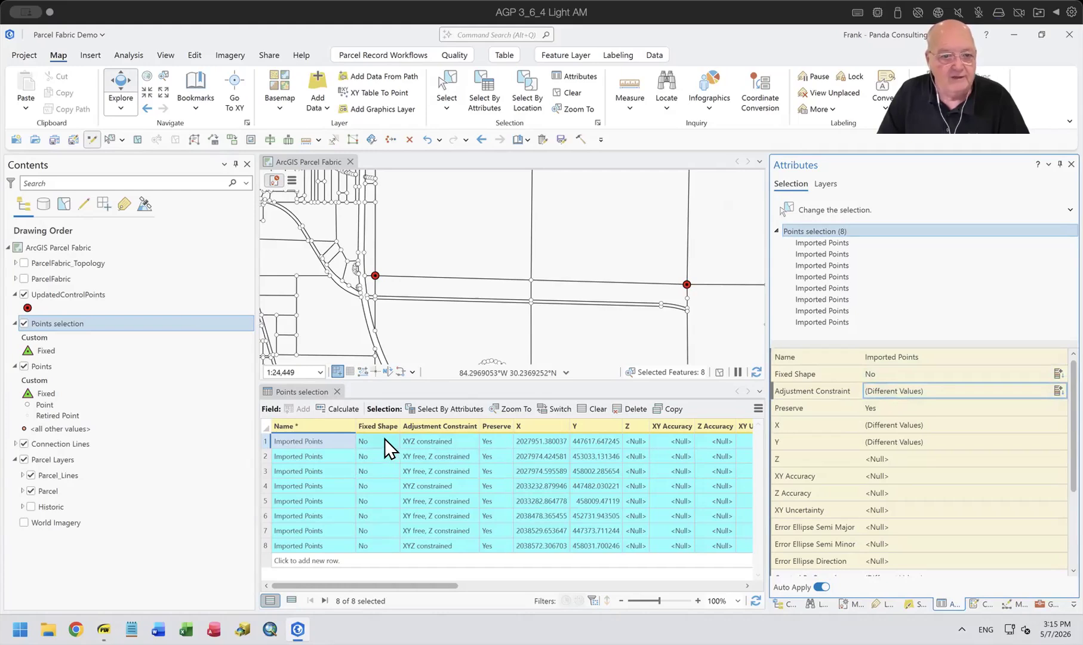
pyautogui.click(572, 94)
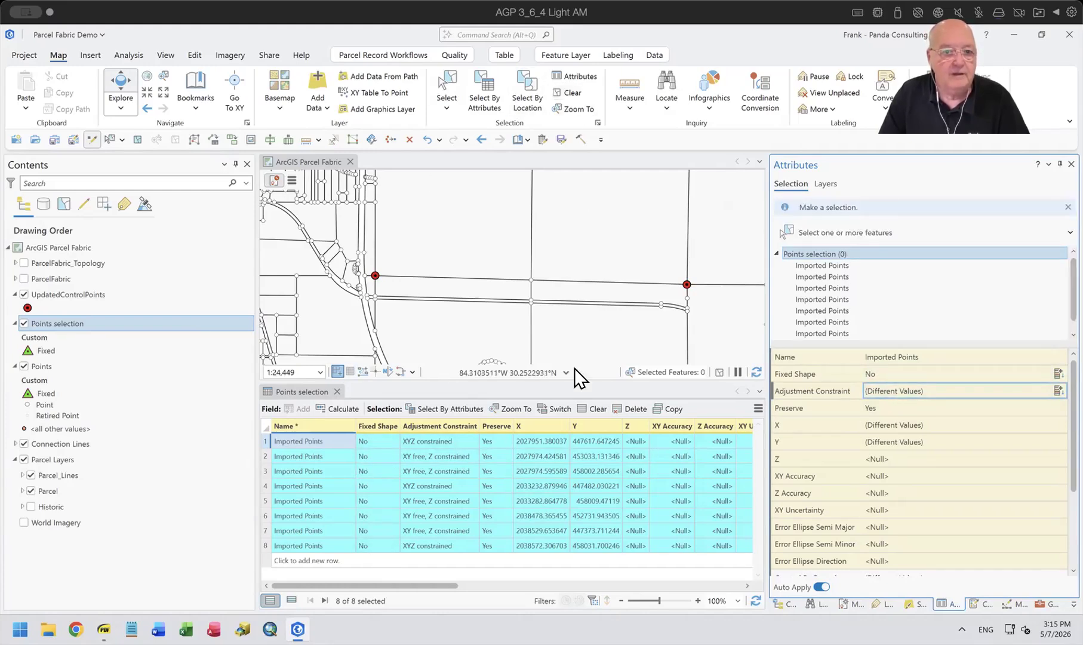
pyautogui.click(337, 391)
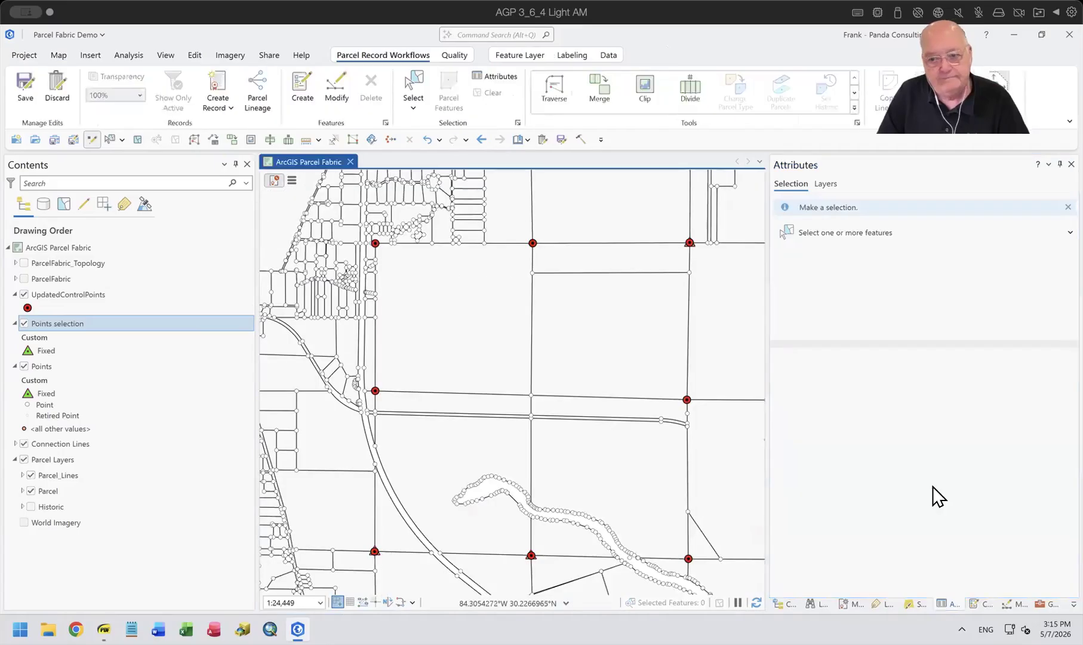
# Rerun Import Parcel Fabric Points with the same parameters, and check and close the run details.
pyautogui.click(1049, 603)
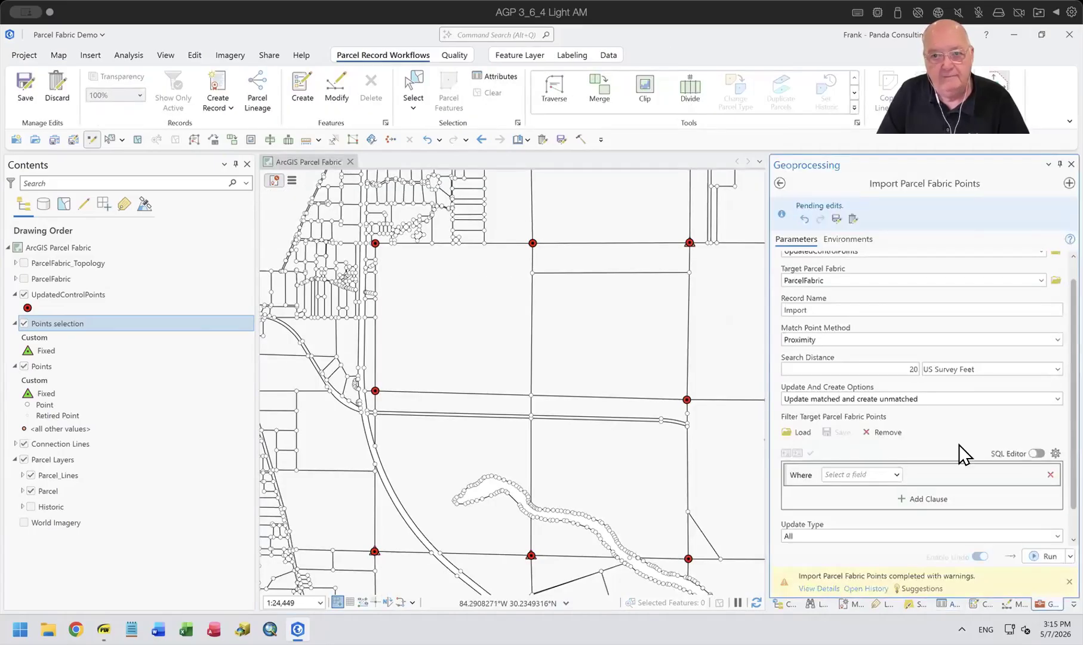
pyautogui.scroll(1, 956, 418)
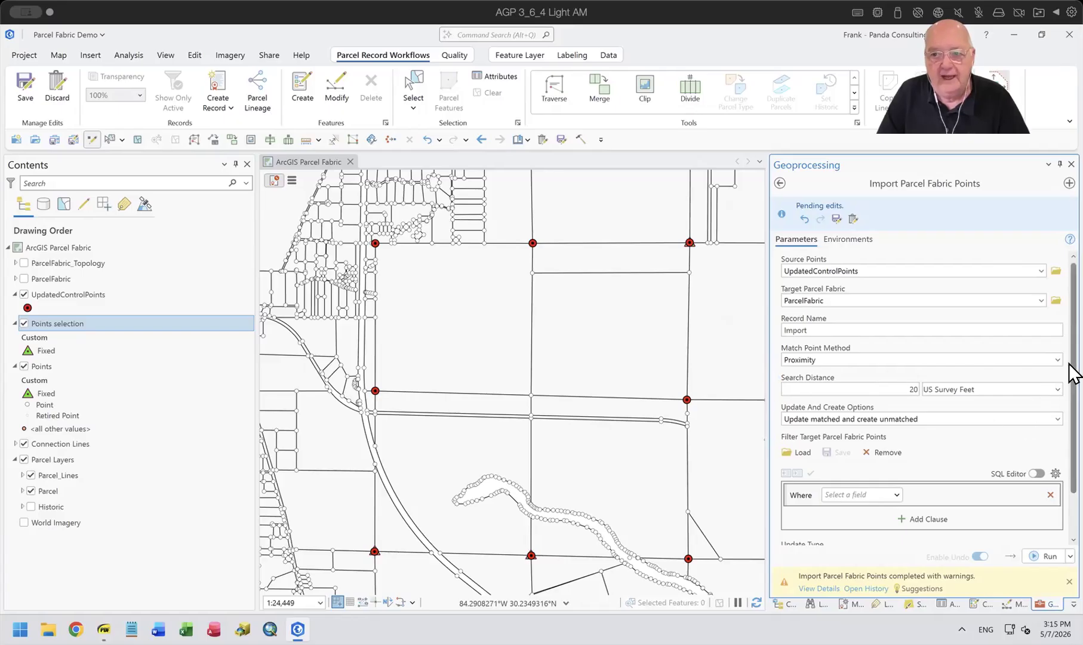
pyautogui.moveTo(1071, 369); pyautogui.dragTo(1074, 474)
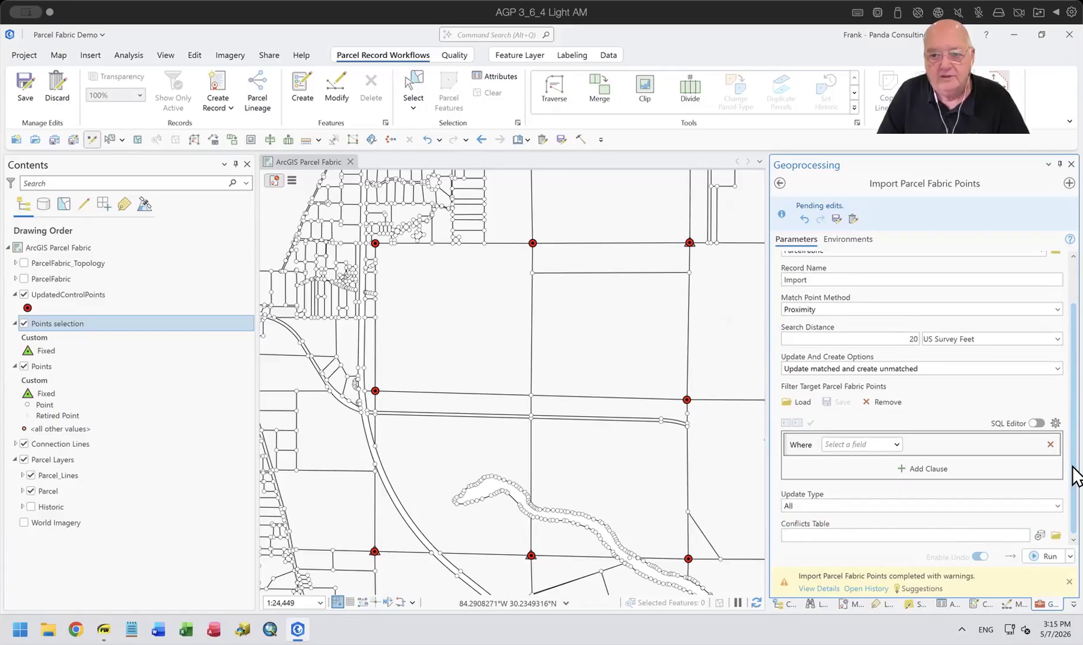
pyautogui.click(1039, 555)
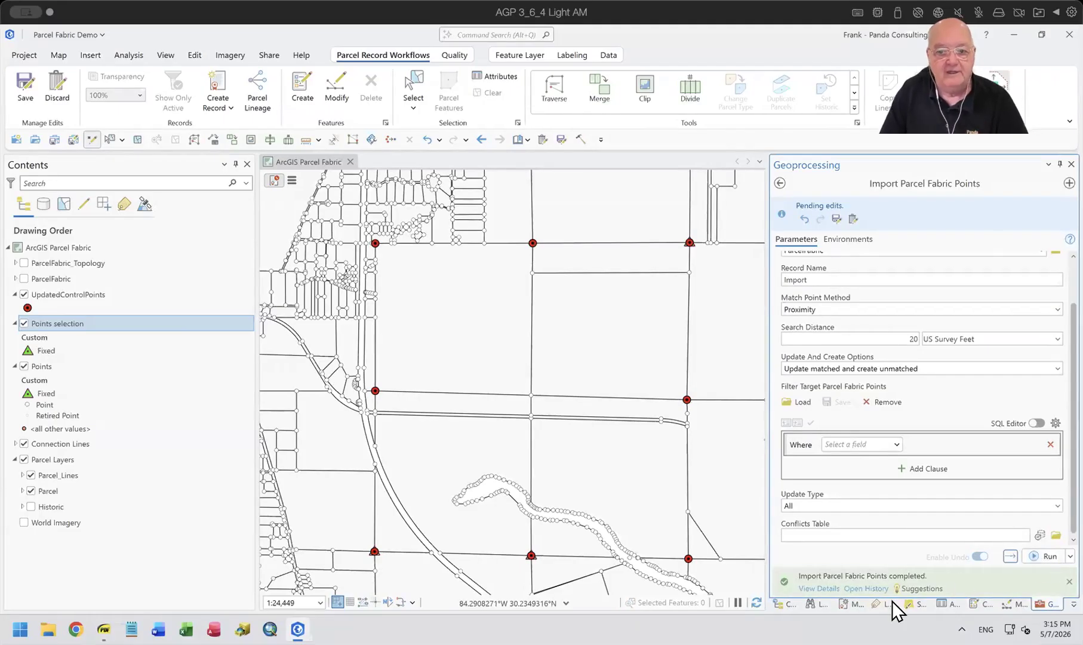
pyautogui.click(810, 589)
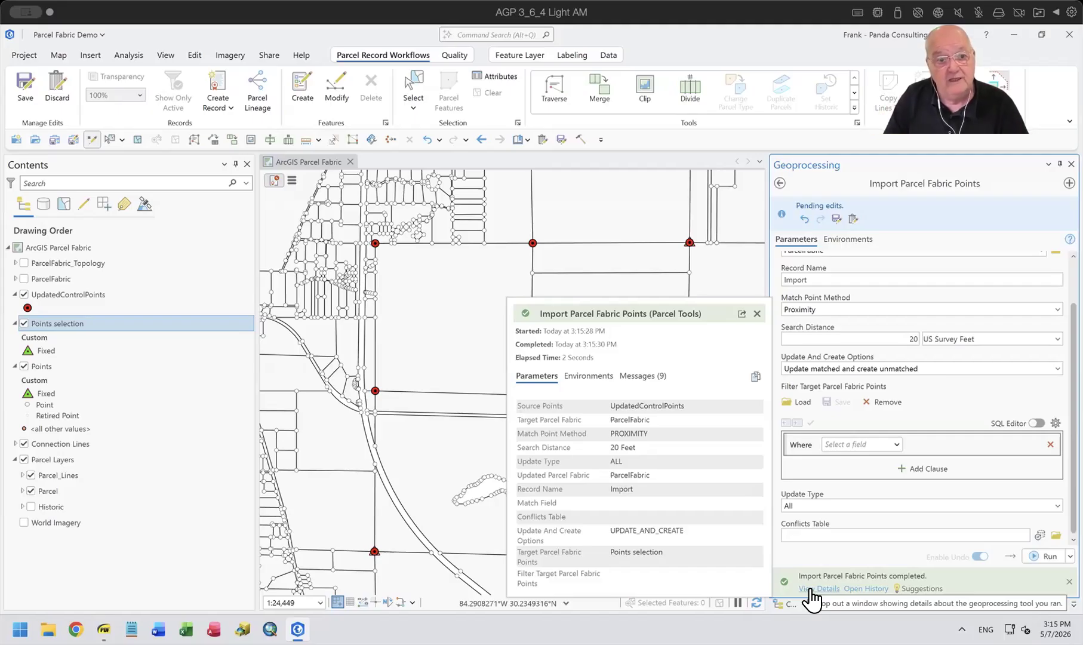
pyautogui.click(756, 314)
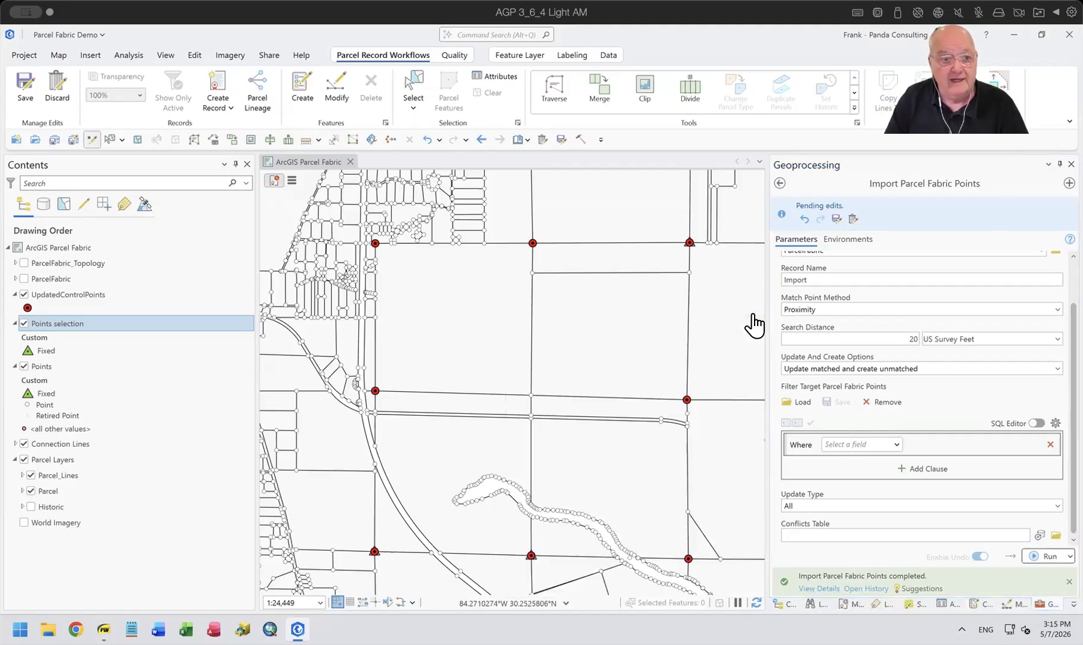
# Open the attribute table of the Points selection layer, select all its records, and open the whole group for attribute editing.
pyautogui.rightClick(71, 323)
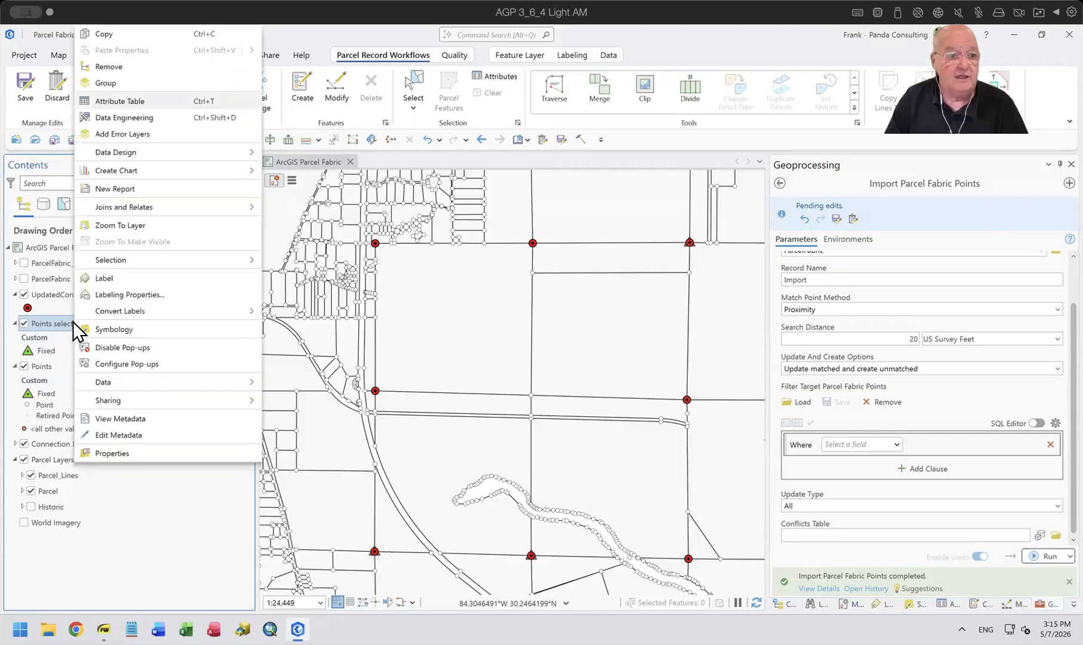
pyautogui.click(140, 102)
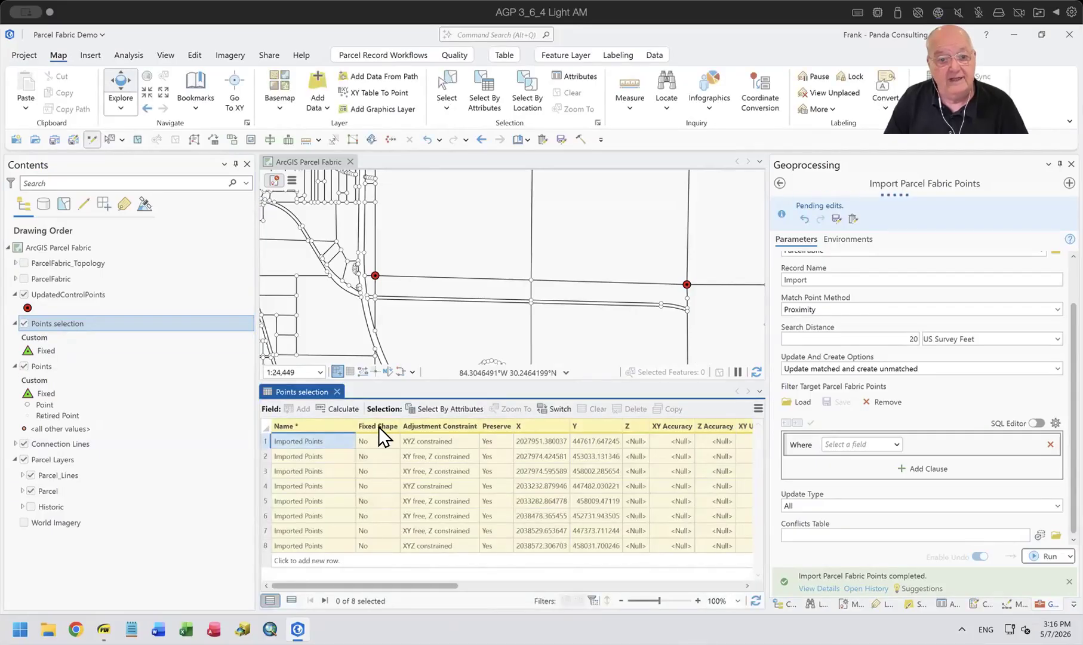
pyautogui.moveTo(378, 425)
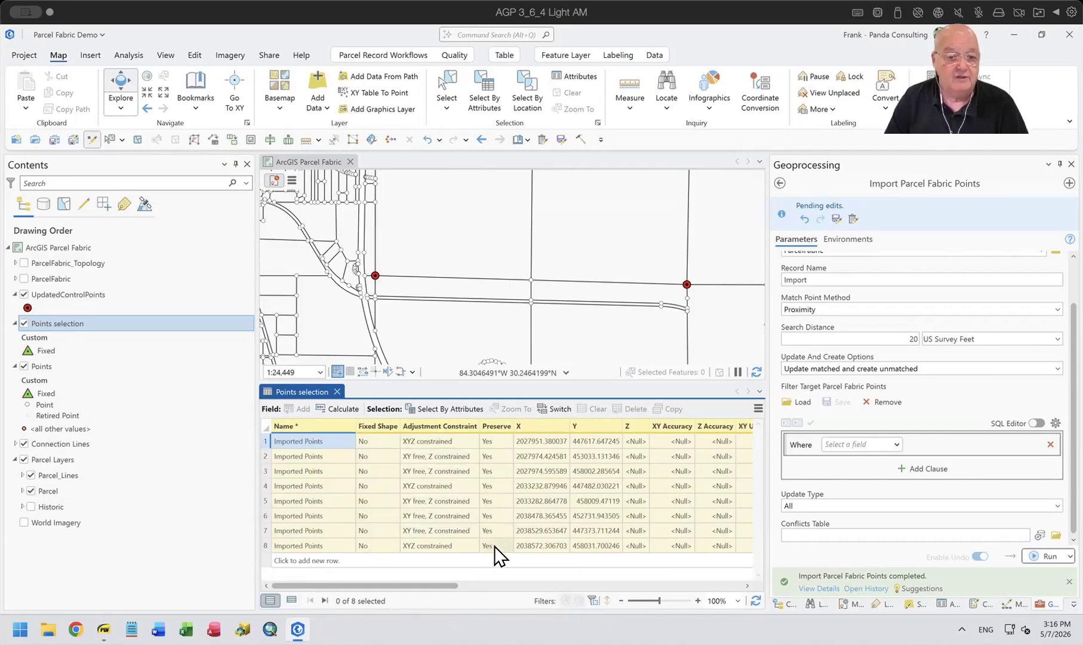
pyautogui.click(557, 407)
pyautogui.click(941, 603)
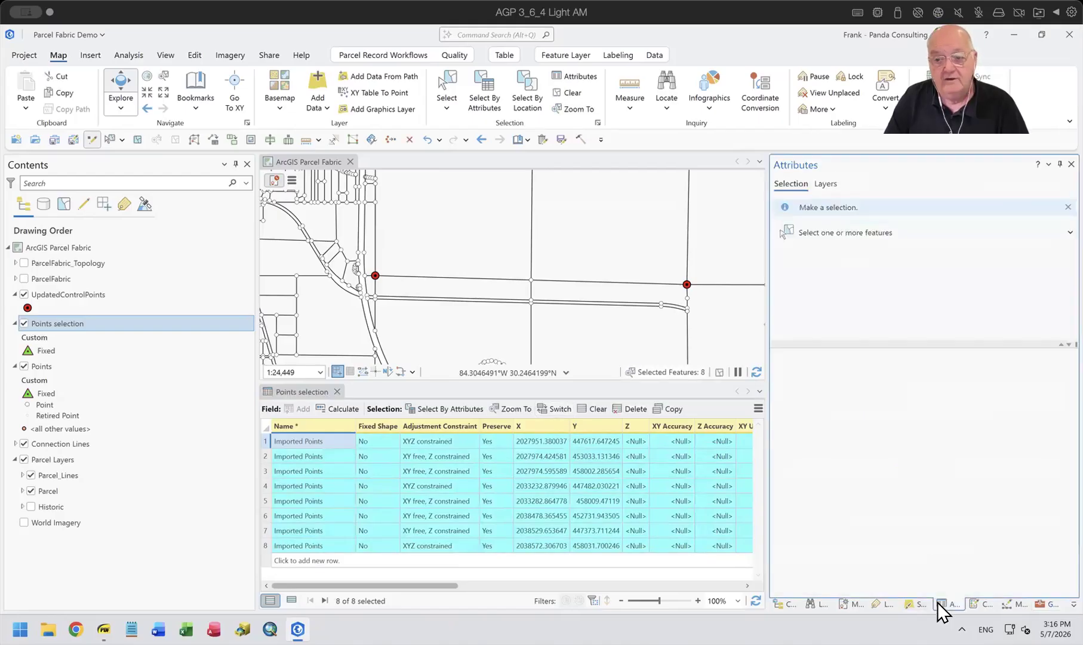
pyautogui.click(809, 231)
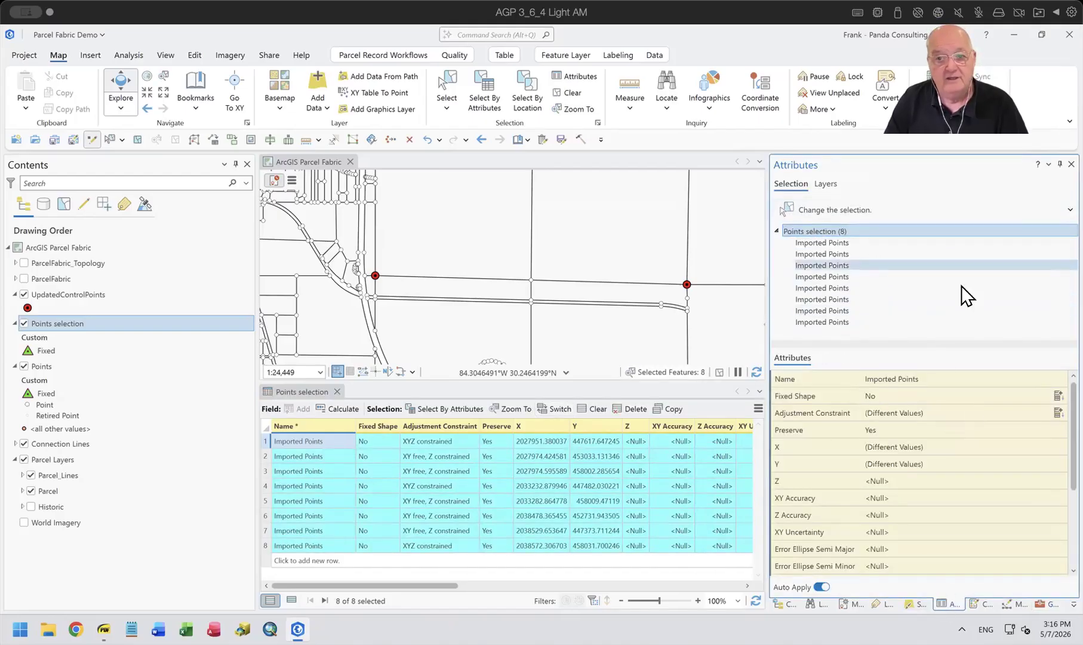
# Set Fixed Shape to Yes for all the selected points in the Points selection layer, clear the selection, and close the table.
pyautogui.click(879, 374)
pyautogui.click(883, 375)
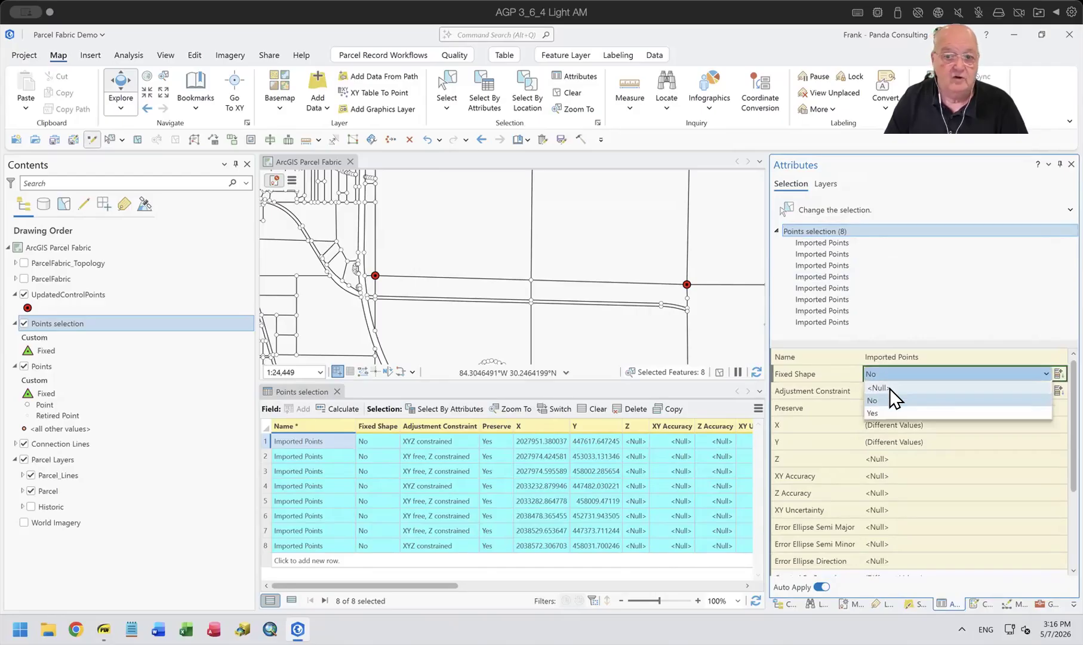
pyautogui.click(886, 413)
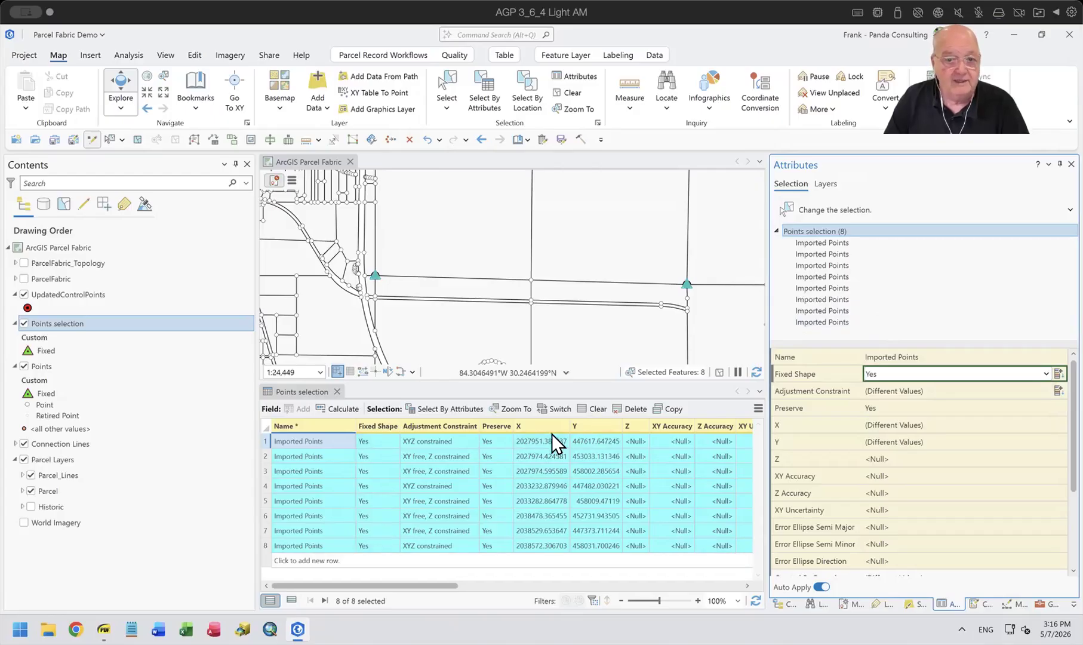
pyautogui.click(591, 408)
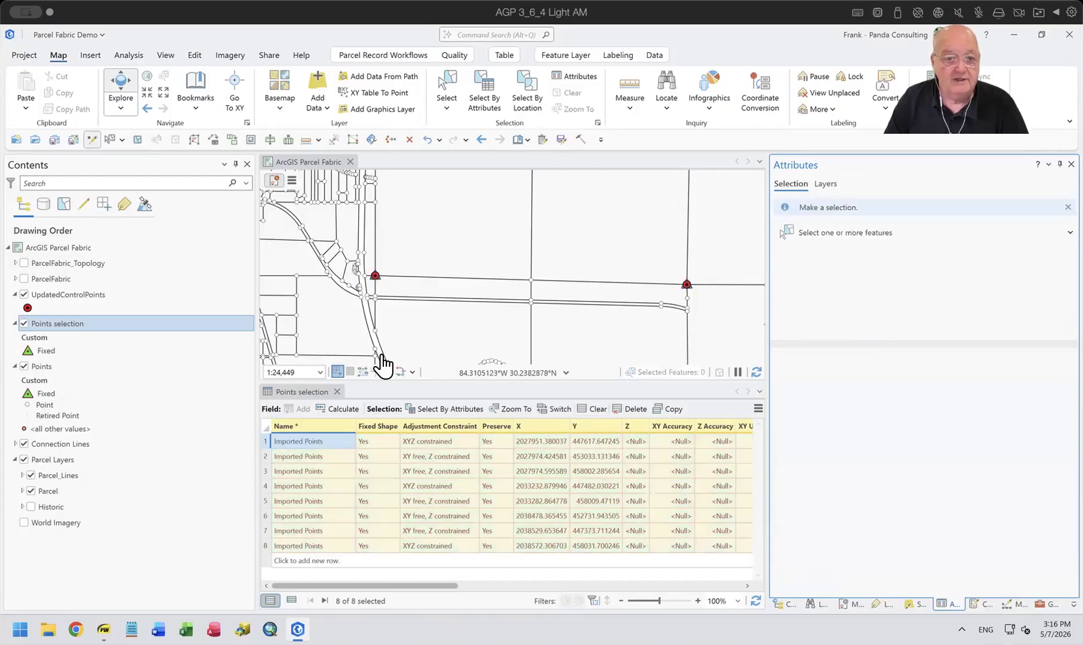
pyautogui.click(336, 371)
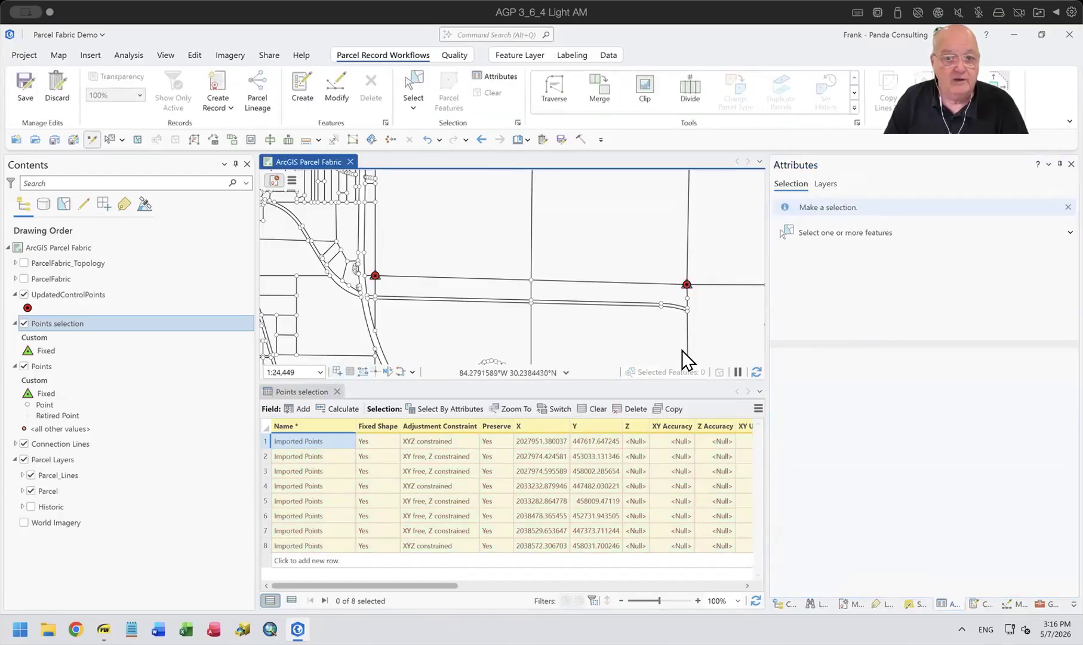
pyautogui.click(336, 391)
# Examine one control point up close, undoing and redoing the Fixed Shape edit twice to compare its state.
pyautogui.scroll(4, 376, 245)
pyautogui.scroll(8, 381, 288)
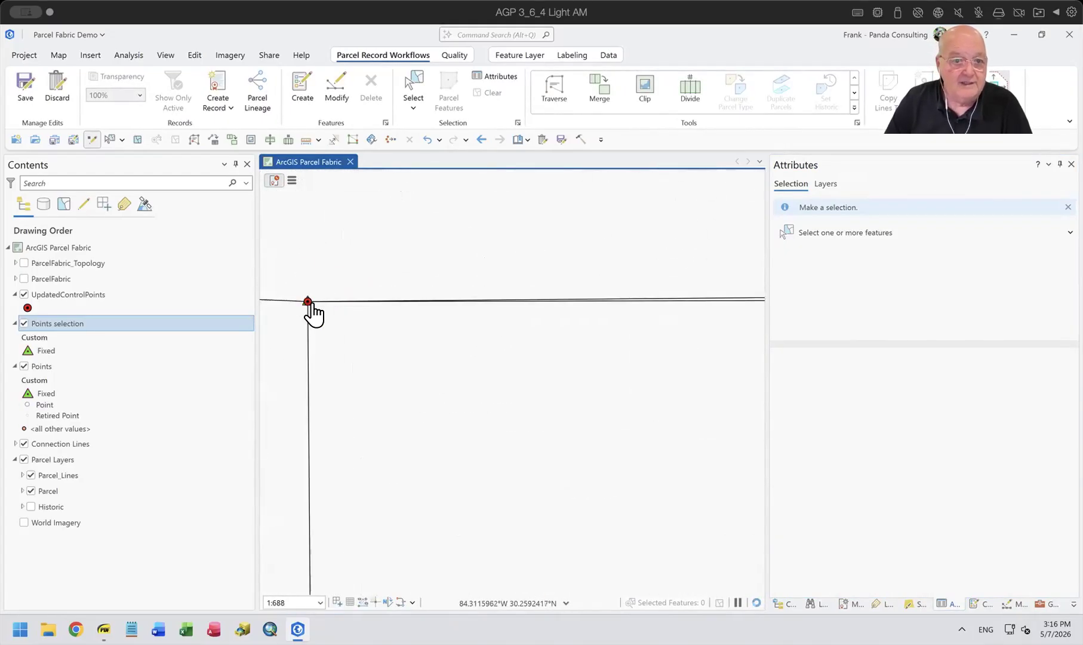
pyautogui.moveTo(308, 320); pyautogui.dragTo(493, 360)
pyautogui.scroll(4, 493, 368)
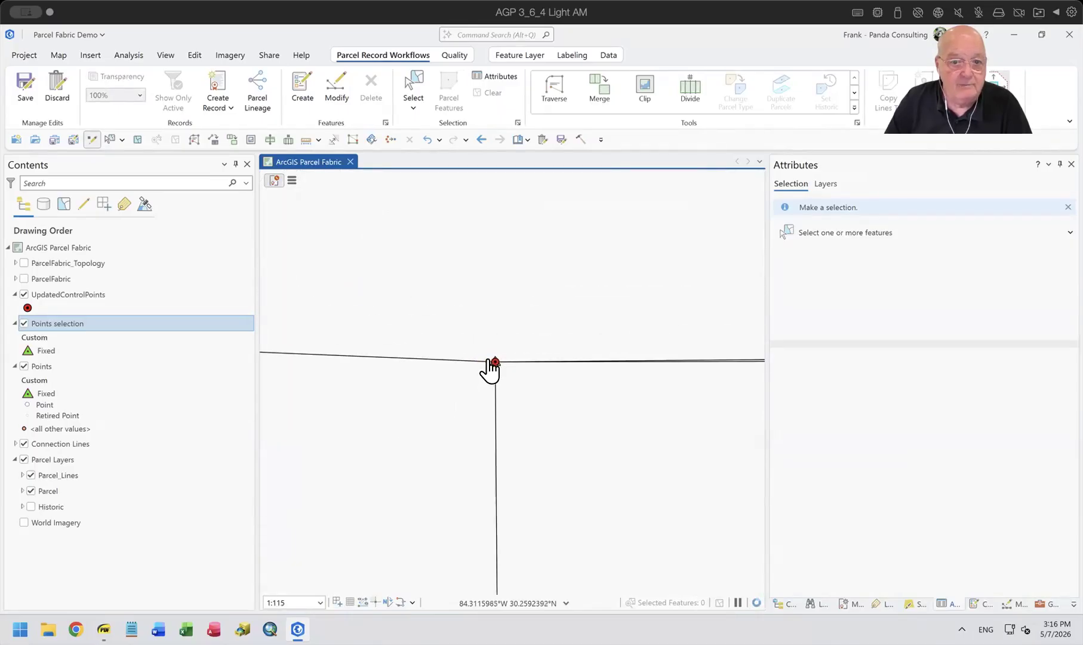
pyautogui.scroll(4, 474, 375)
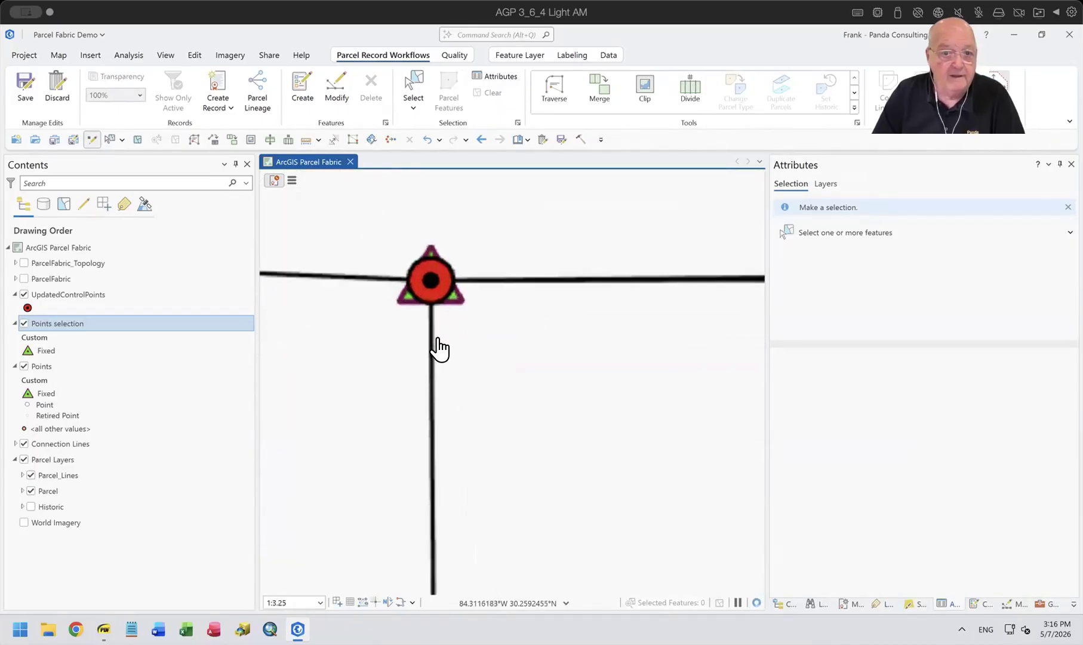
pyautogui.click(427, 139)
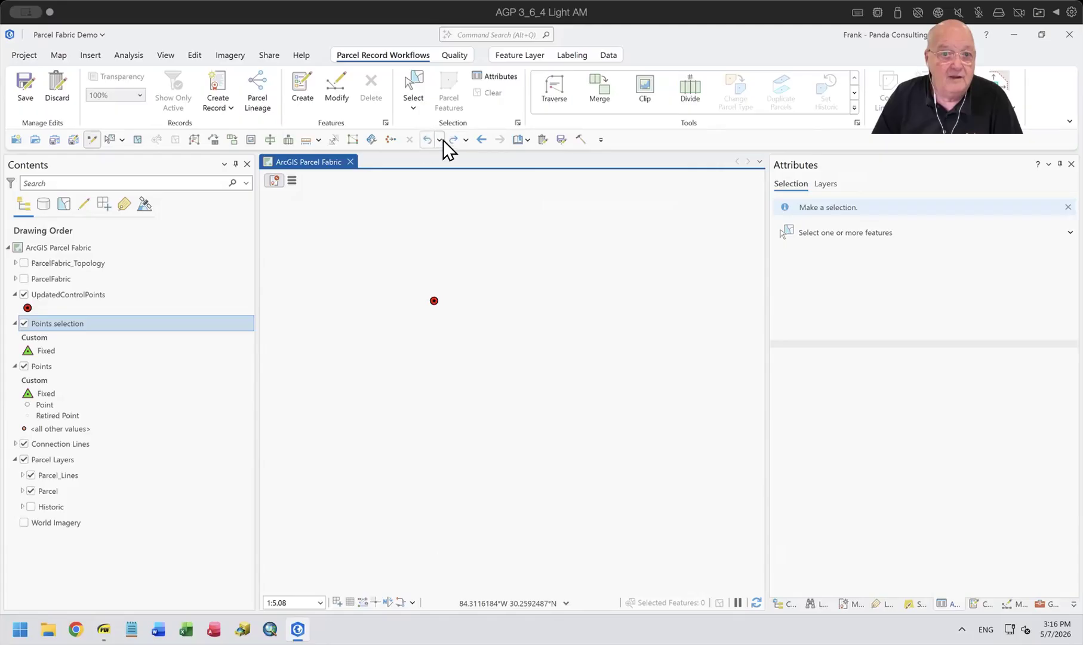
pyautogui.click(454, 139)
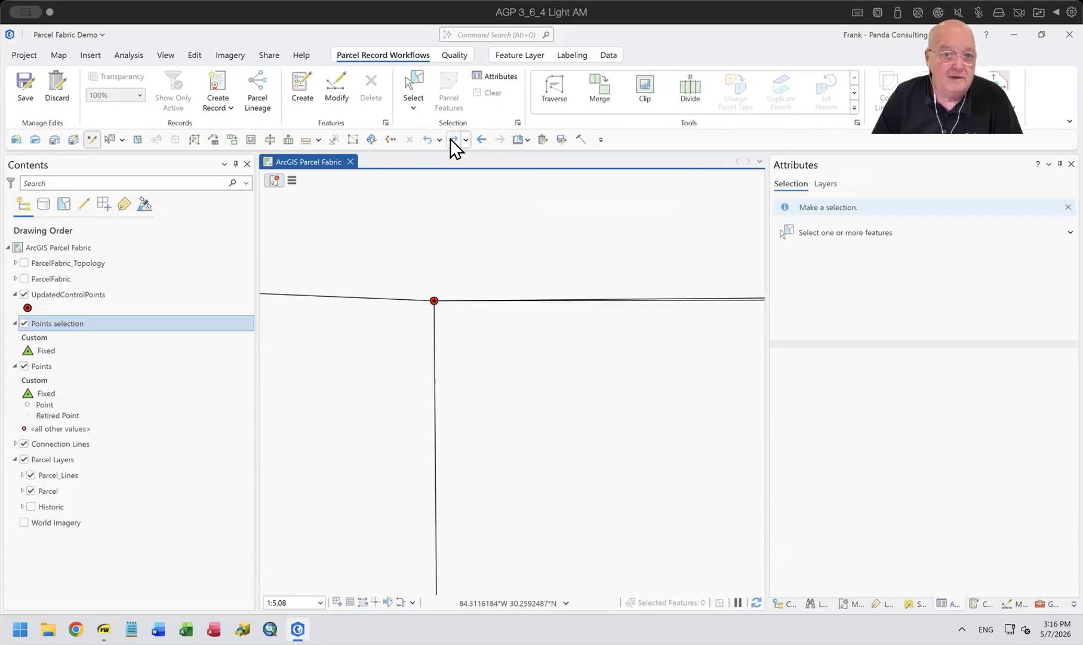
pyautogui.click(427, 140)
pyautogui.click(454, 139)
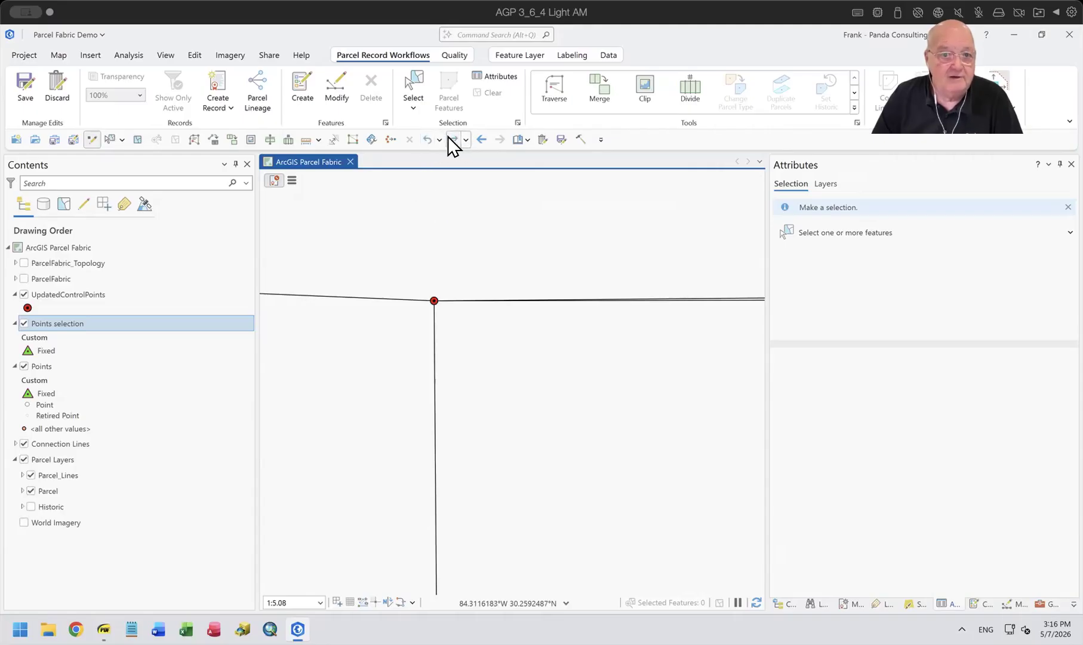
# Hide the UpdatedControlPoints layer and examine the fixed parcel fabric points from close-up out to the whole area.
pyautogui.click(23, 295)
pyautogui.scroll(-3, 528, 304)
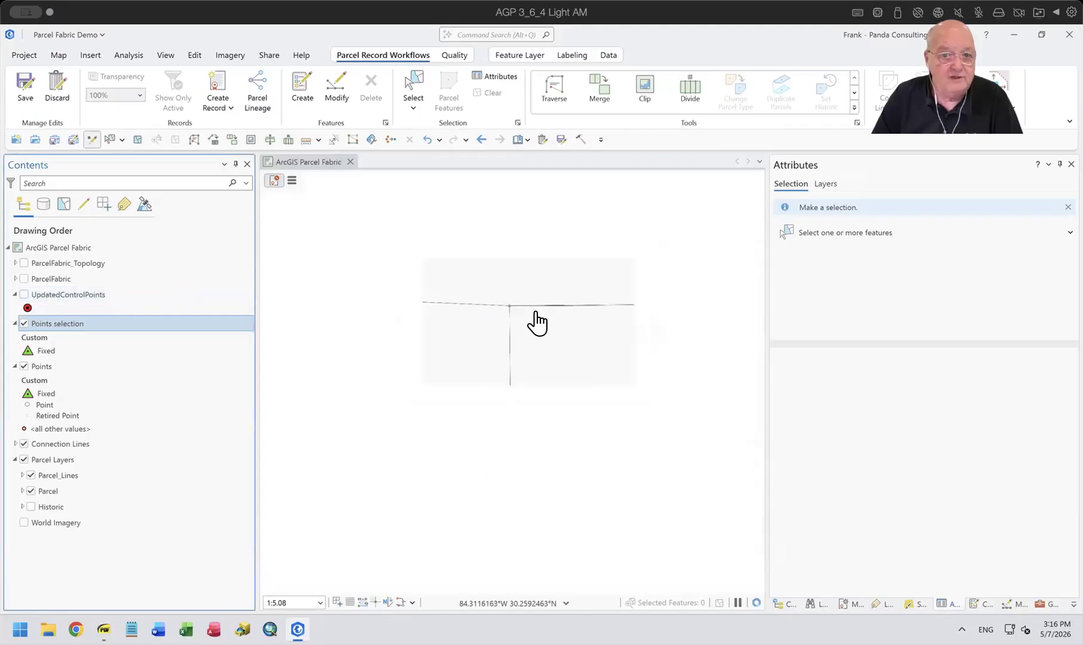
pyautogui.scroll(-2, 637, 352)
pyautogui.moveTo(686, 413); pyautogui.dragTo(388, 397)
pyautogui.scroll(-2, 654, 367)
pyautogui.moveTo(701, 438); pyautogui.dragTo(445, 416)
pyautogui.scroll(-3, 738, 436)
pyautogui.moveTo(738, 434); pyautogui.dragTo(385, 389)
pyautogui.scroll(-2, 544, 380)
pyautogui.scroll(-3, 617, 430)
pyautogui.moveTo(616, 430); pyautogui.dragTo(419, 345)
pyautogui.scroll(-3, 592, 346)
pyautogui.moveTo(655, 430); pyautogui.dragTo(505, 344)
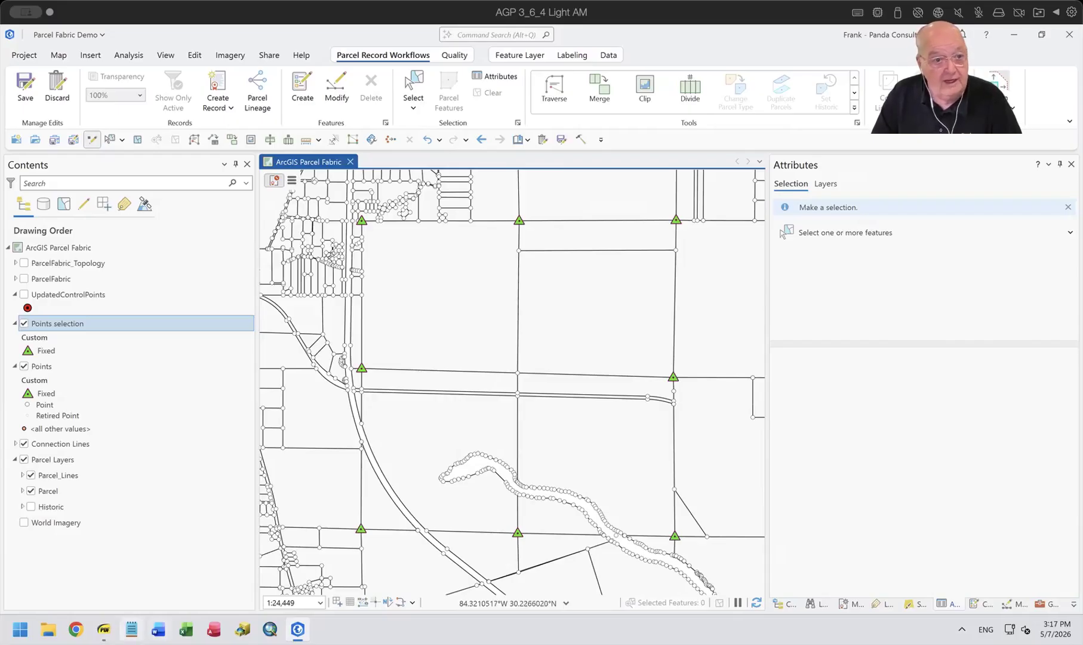
# View the Update Types page in the PDF viewer, highlight the Retire and replace entry, and return to ArcGIS Pro.
pyautogui.click(103, 629)
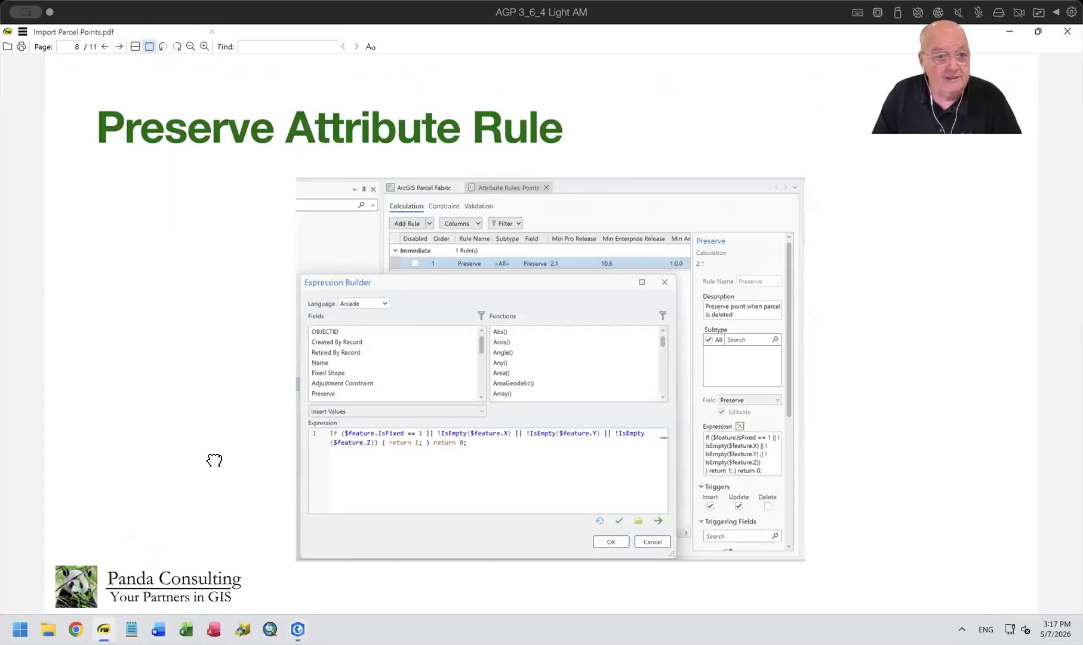
pyautogui.press('pageup')
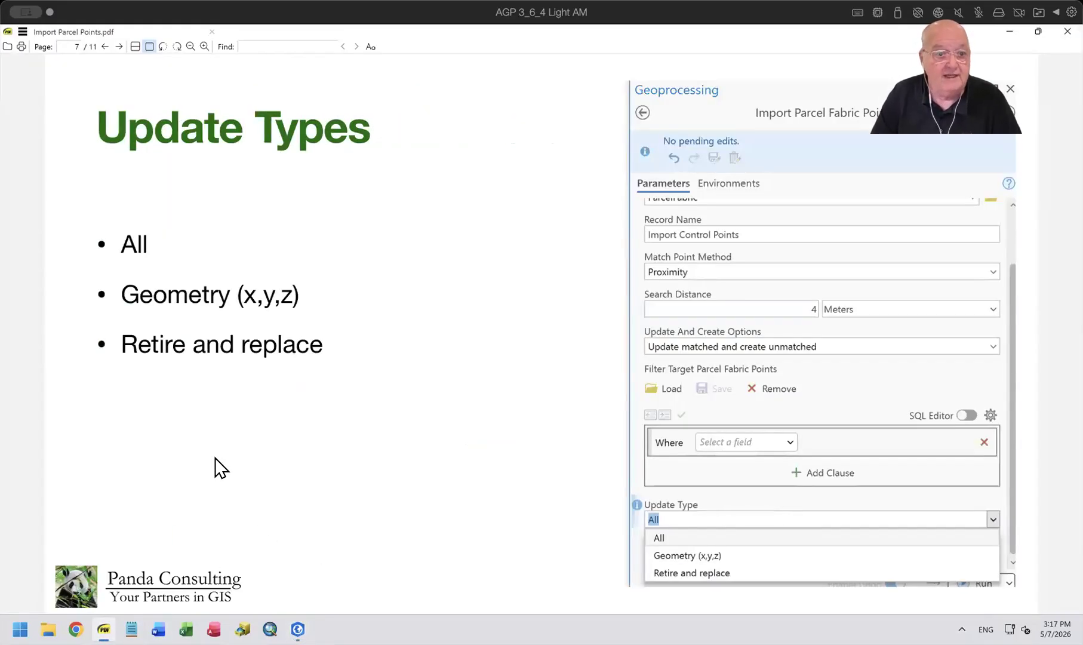
pyautogui.moveTo(117, 342); pyautogui.dragTo(324, 341)
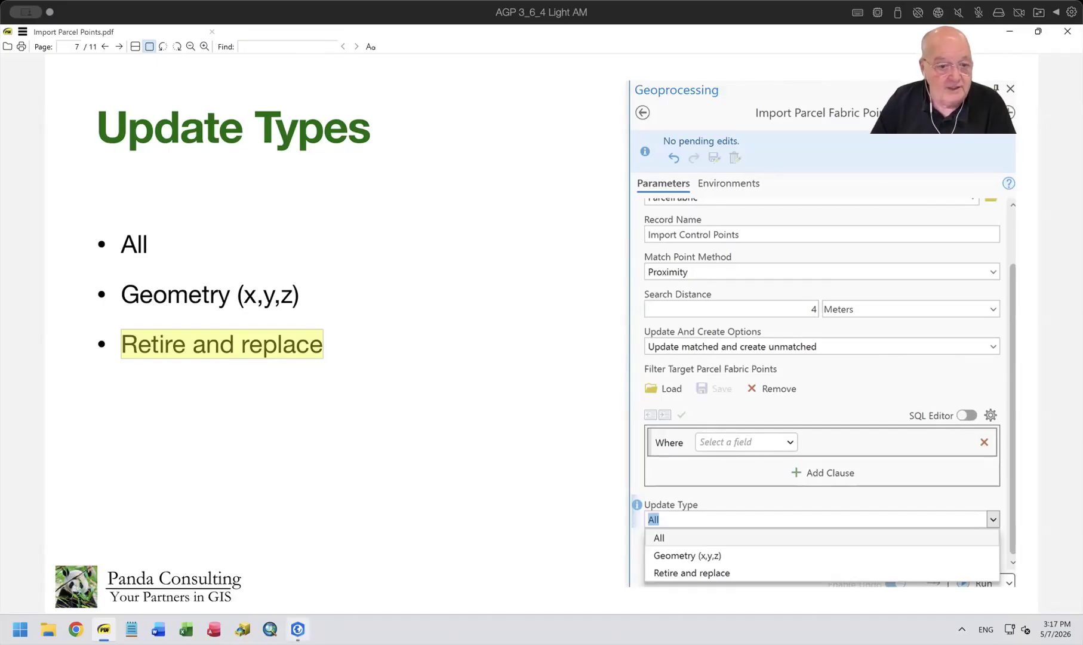
pyautogui.click(298, 628)
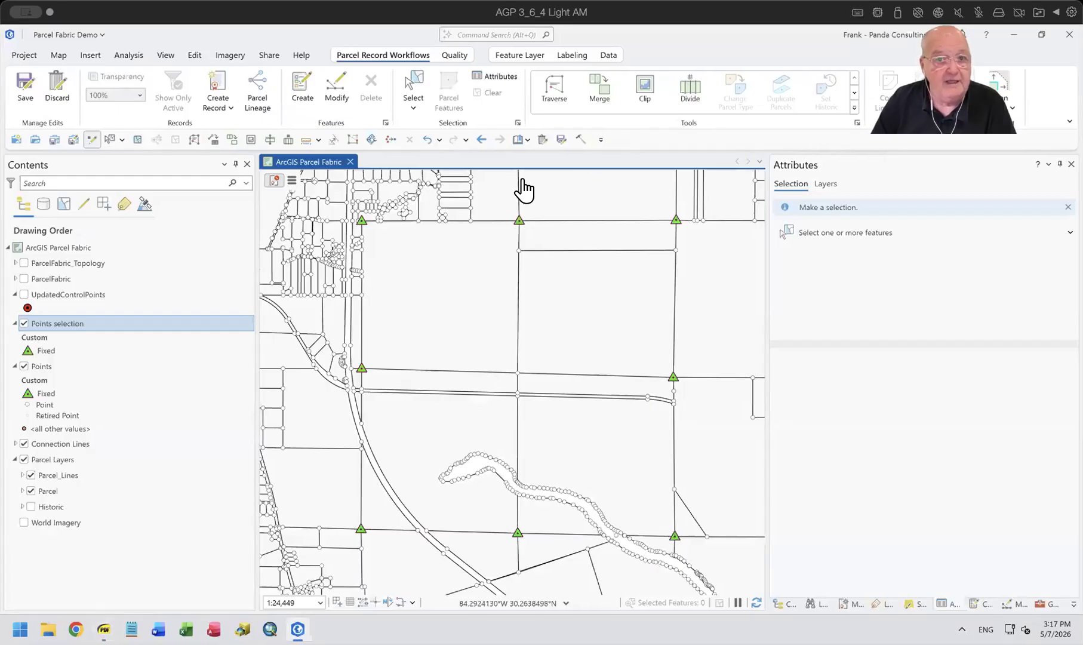
# Discard the pending edits and show the UpdatedControlPoints layer again to compare its points with the fixed fabric points.
pyautogui.click(536, 140)
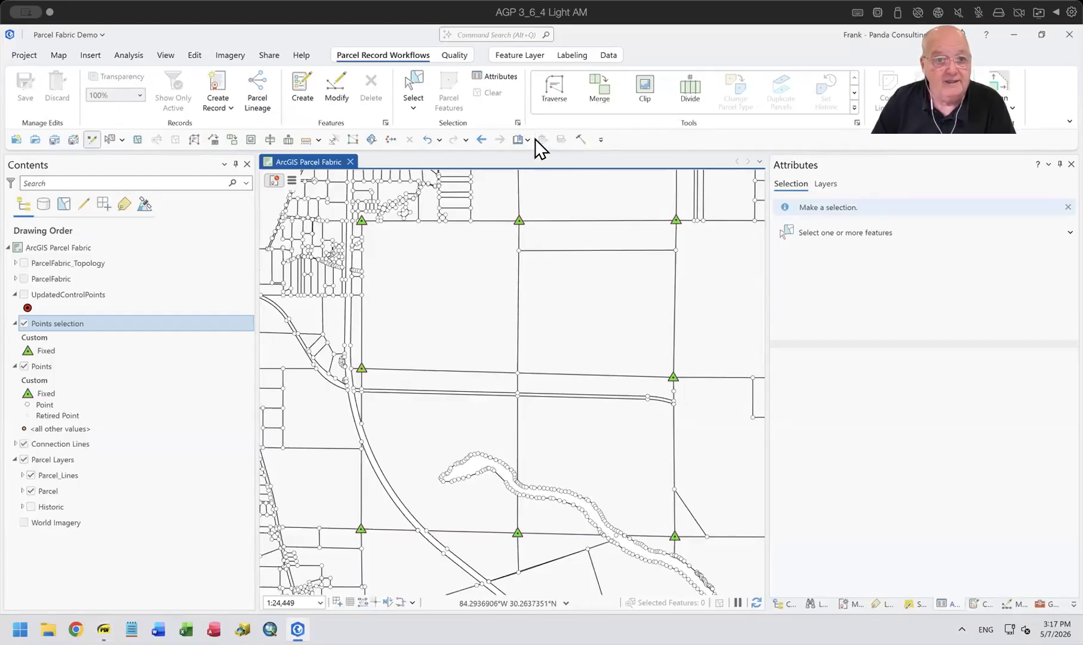
pyautogui.click(24, 294)
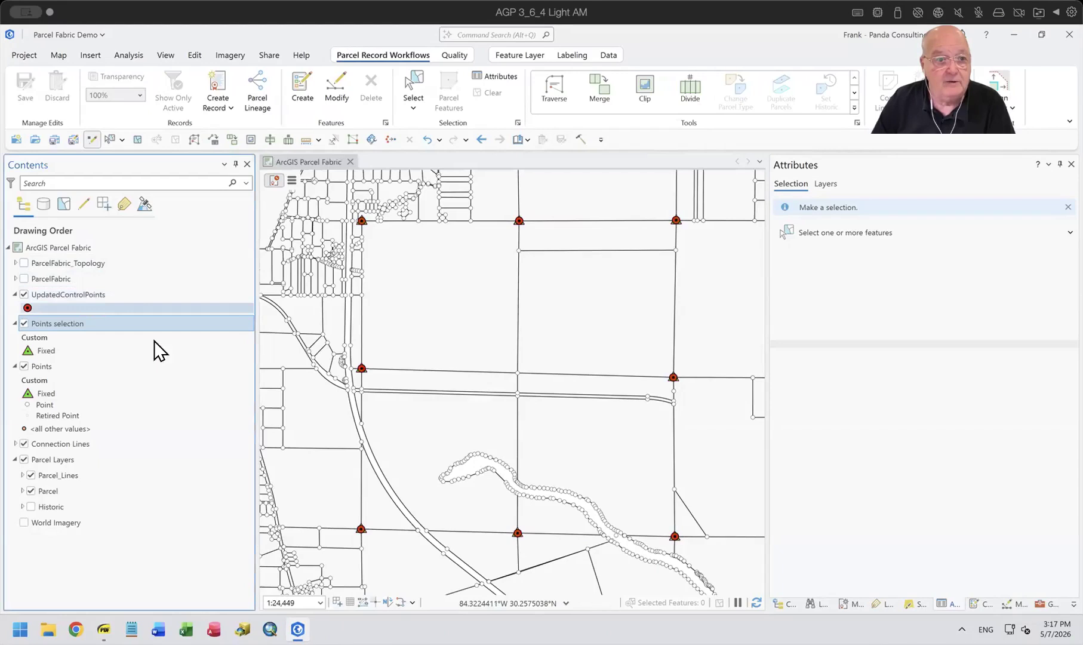
pyautogui.scroll(10, 642, 209)
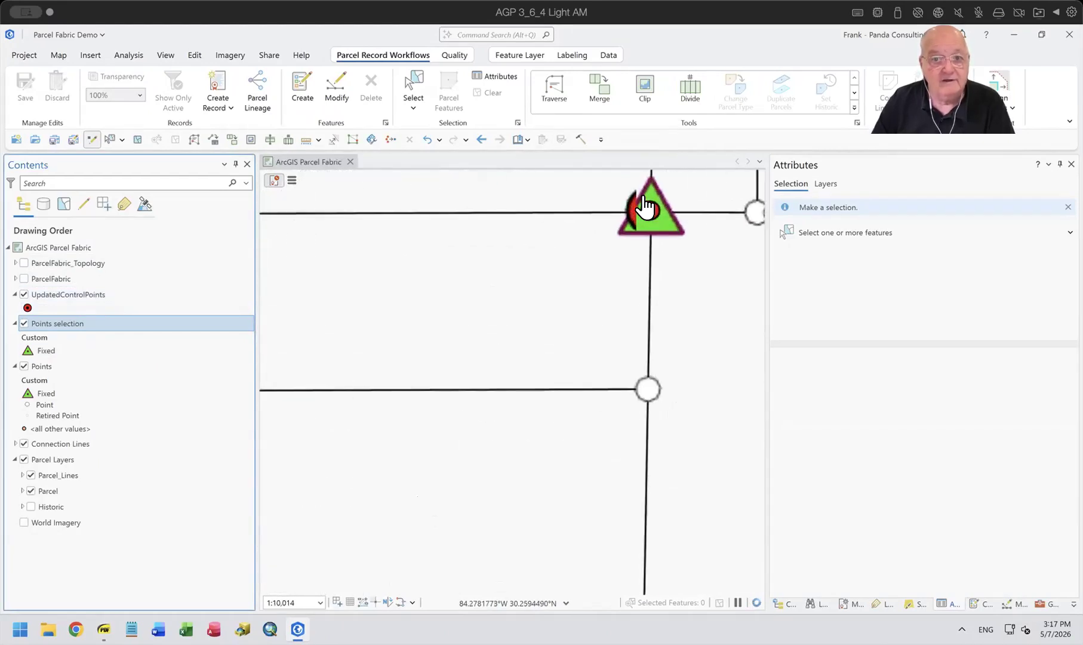
pyautogui.scroll(-10, 690, 298)
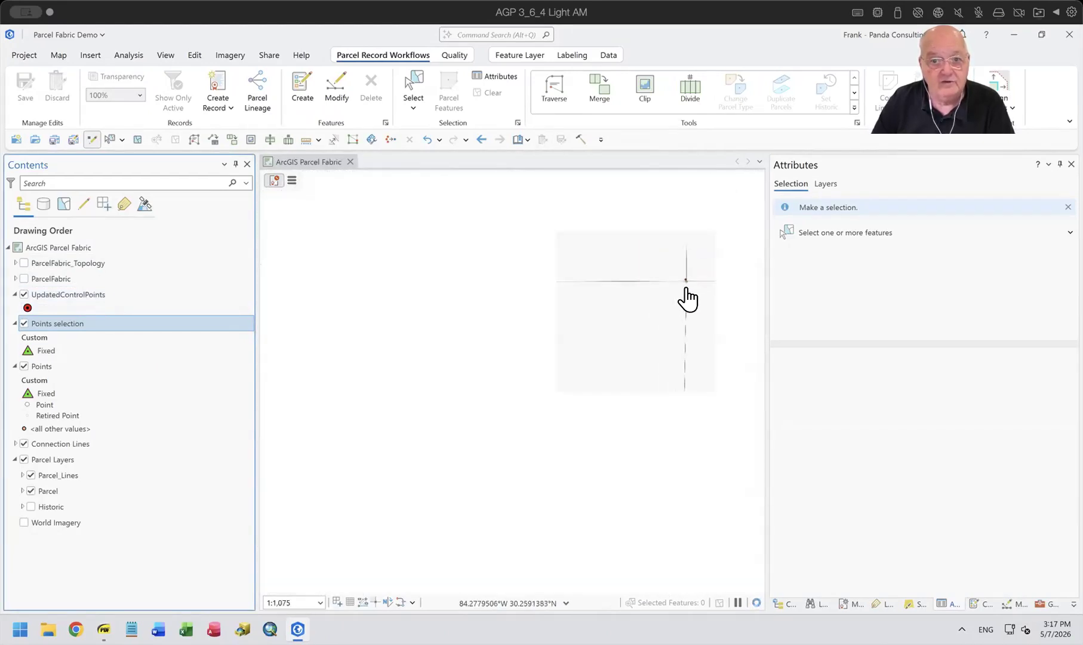
pyautogui.moveTo(648, 392); pyautogui.dragTo(621, 360)
pyautogui.scroll(3, 580, 327)
pyautogui.scroll(-2, 583, 326)
pyautogui.scroll(2, 619, 366)
pyautogui.scroll(-2, 613, 376)
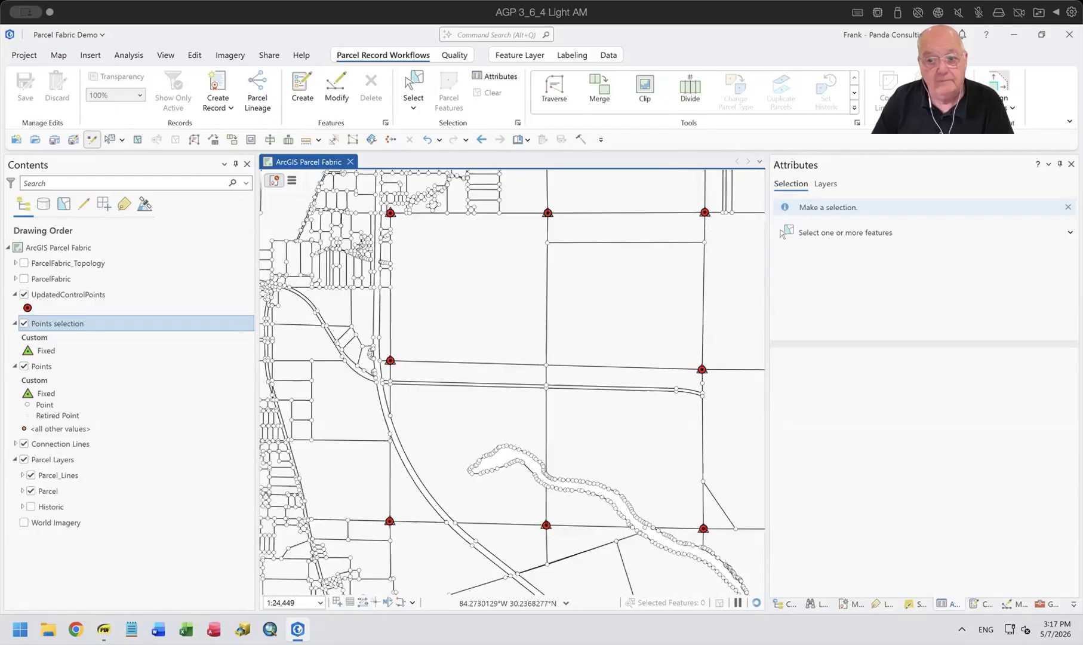
# Rerun Import Parcel Fabric Points with Update Type set to Retire and replace, and view the run details.
pyautogui.click(1042, 598)
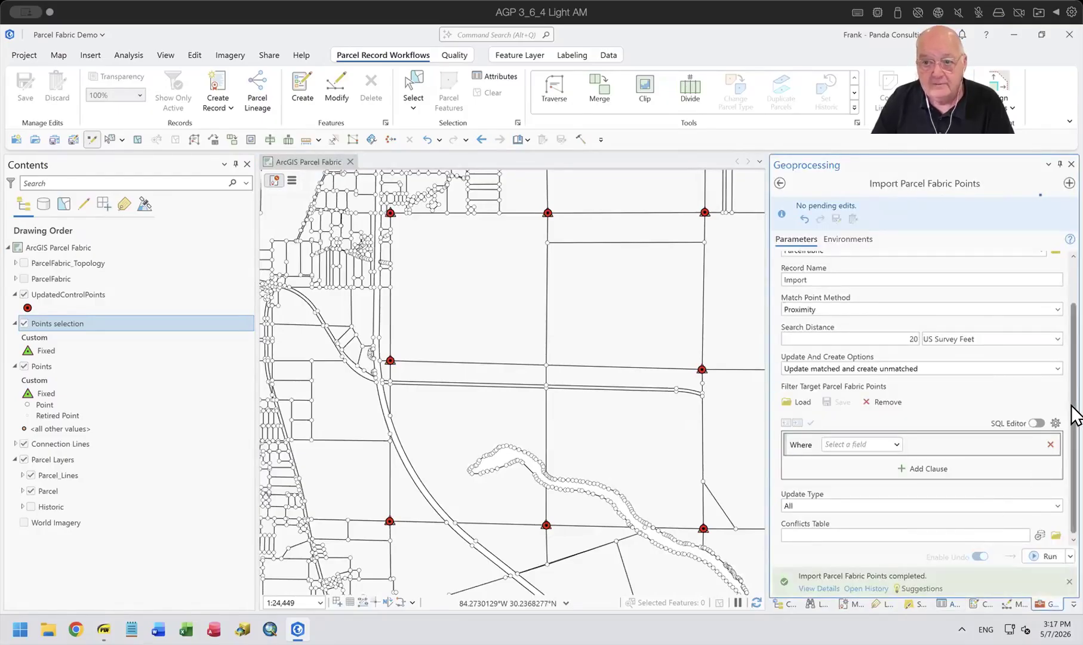
pyautogui.click(1056, 505)
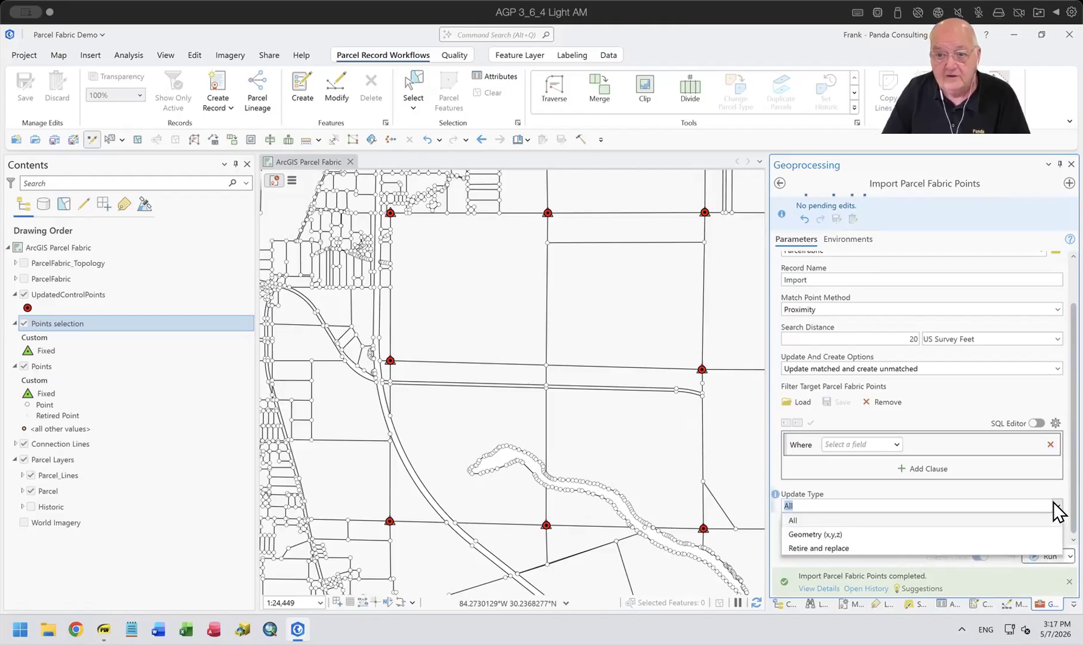
pyautogui.click(842, 549)
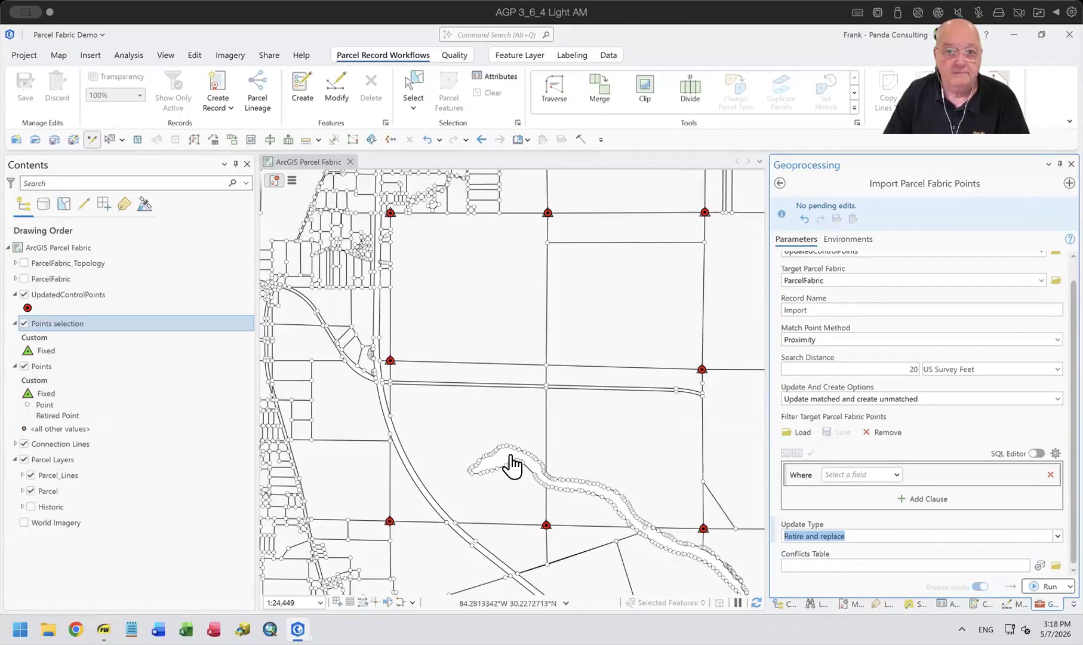
pyautogui.click(1043, 587)
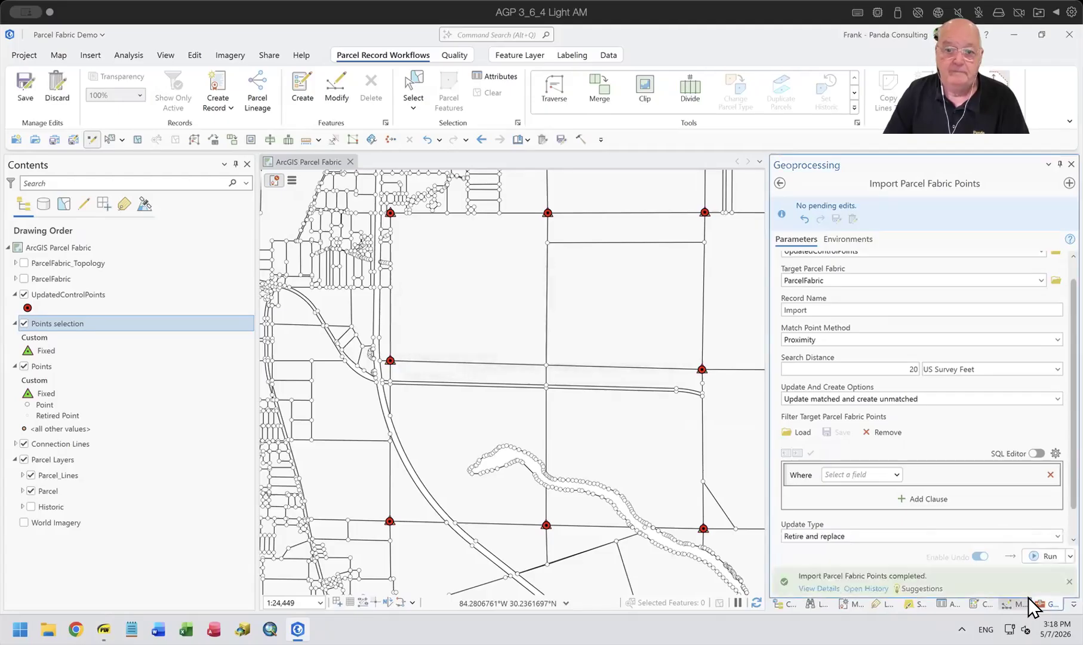
pyautogui.click(808, 588)
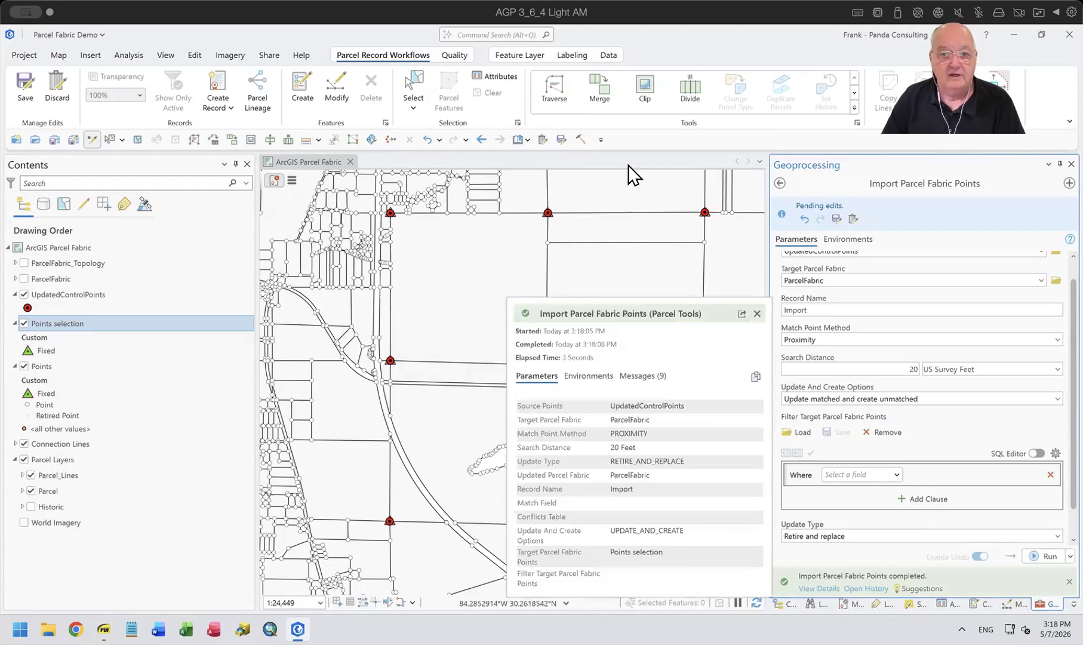
# Compare the UpdatedControlPoints point with the parcel fabric points at one corner close-up, with the UpdatedControlPoints layer hidden and shown.
pyautogui.scroll(5, 706, 218)
pyautogui.scroll(5, 729, 252)
pyautogui.scroll(3, 639, 292)
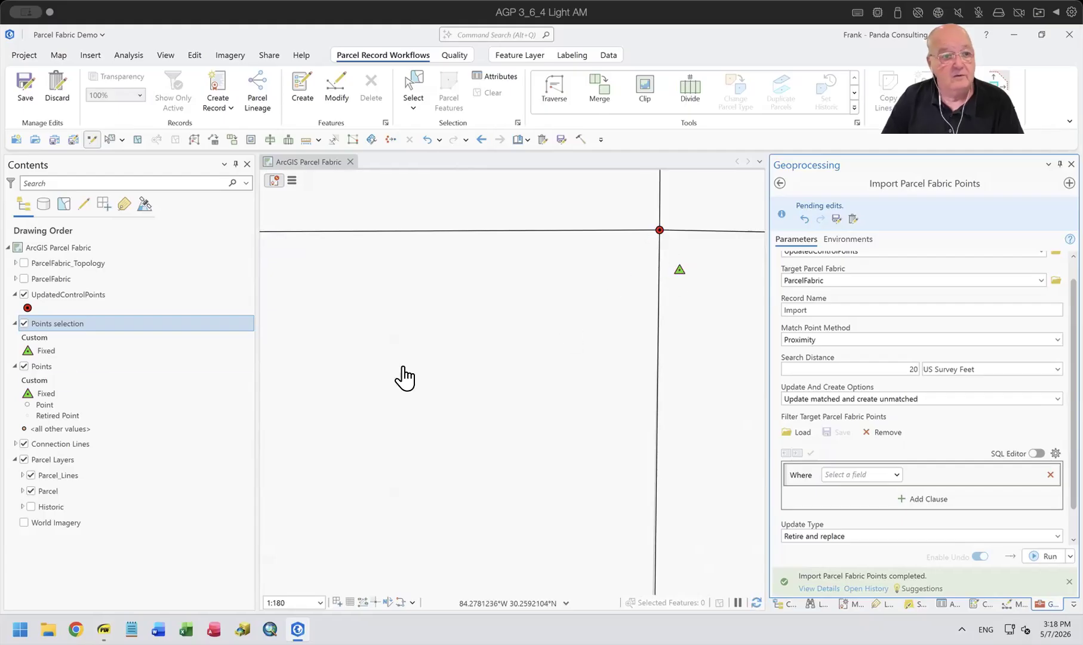
pyautogui.click(24, 295)
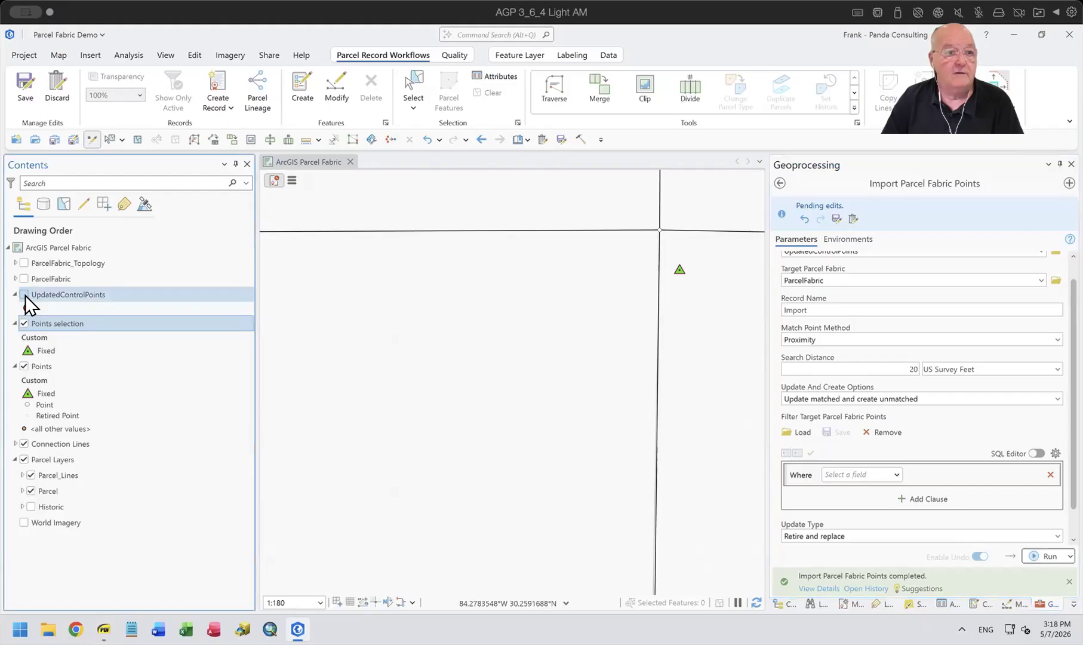
pyautogui.click(23, 295)
pyautogui.click(24, 295)
pyautogui.click(25, 295)
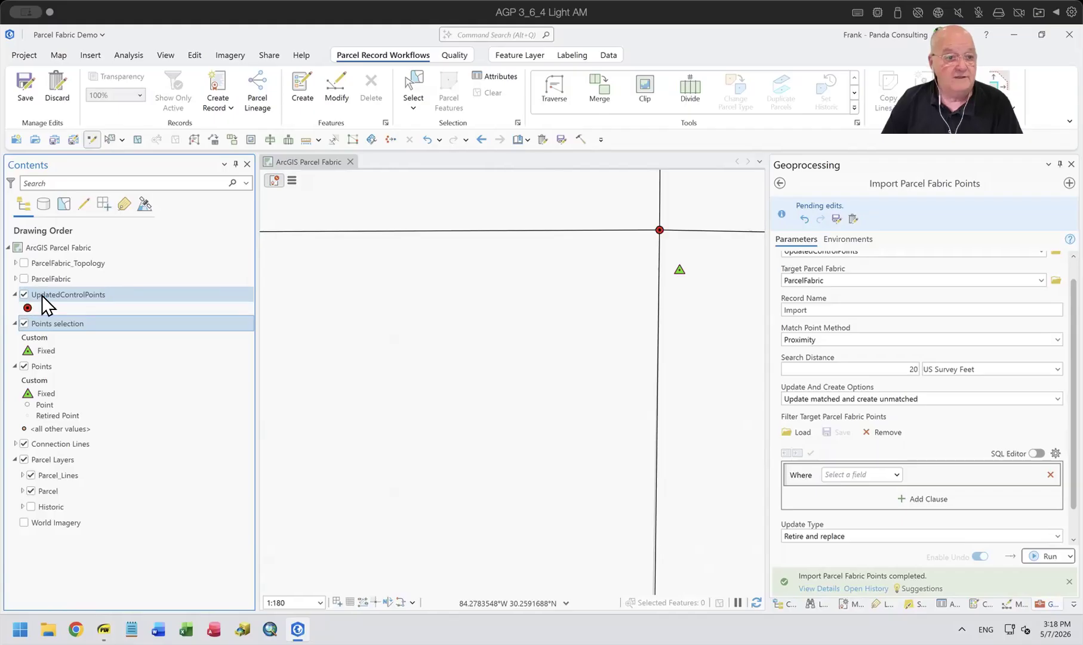
# Review the attribute table of the UpdatedControlPoints layer and close it.
pyautogui.rightClick(41, 296)
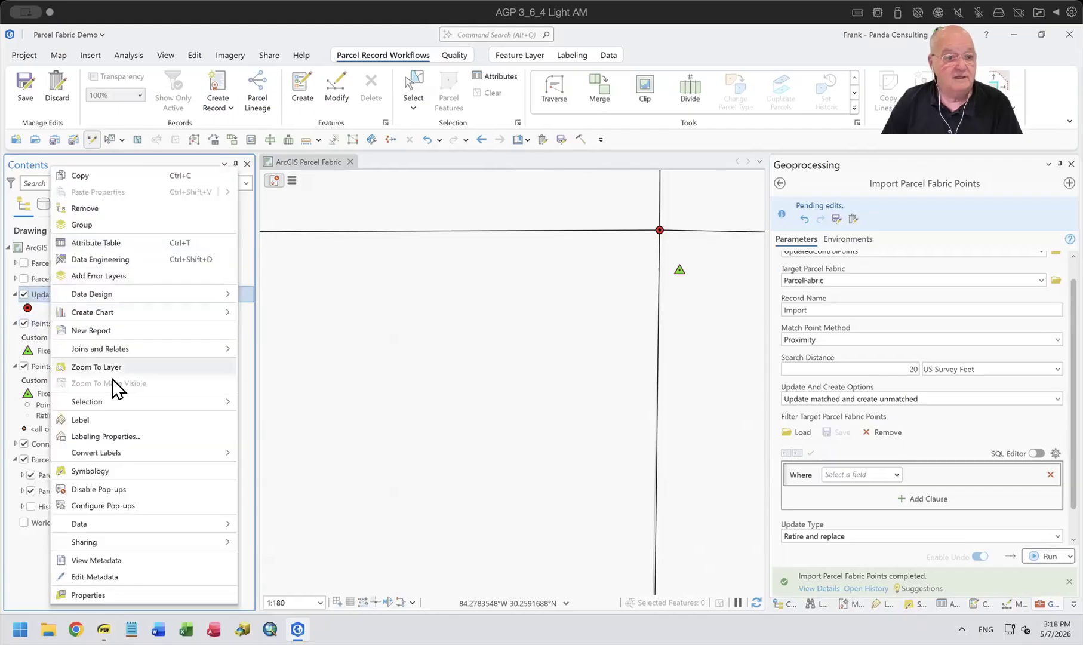
pyautogui.click(93, 242)
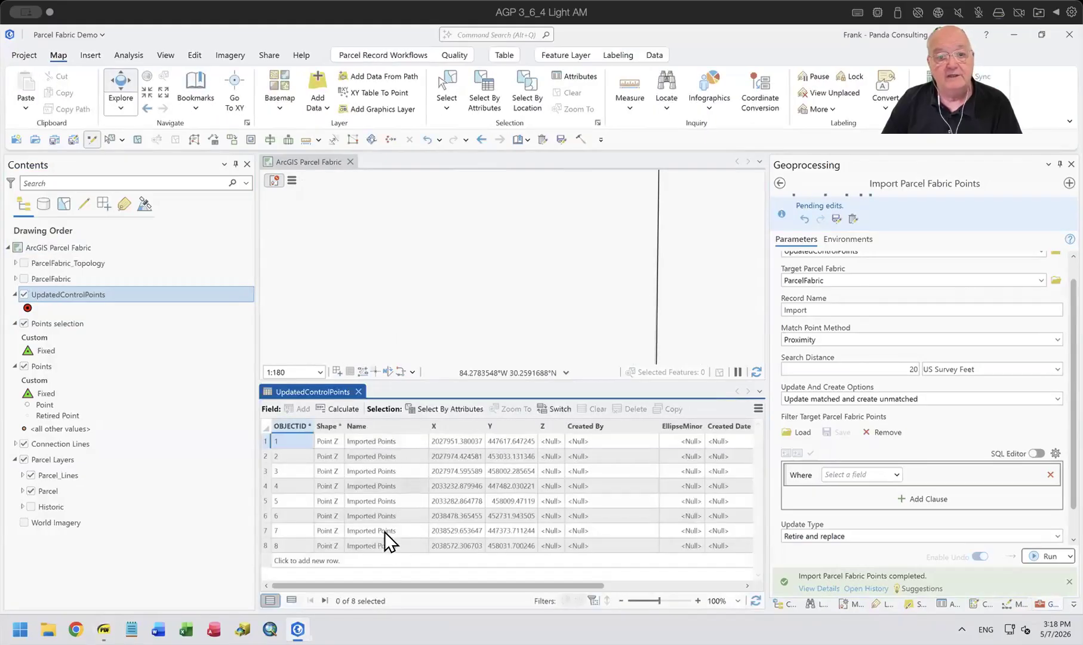
pyautogui.click(359, 389)
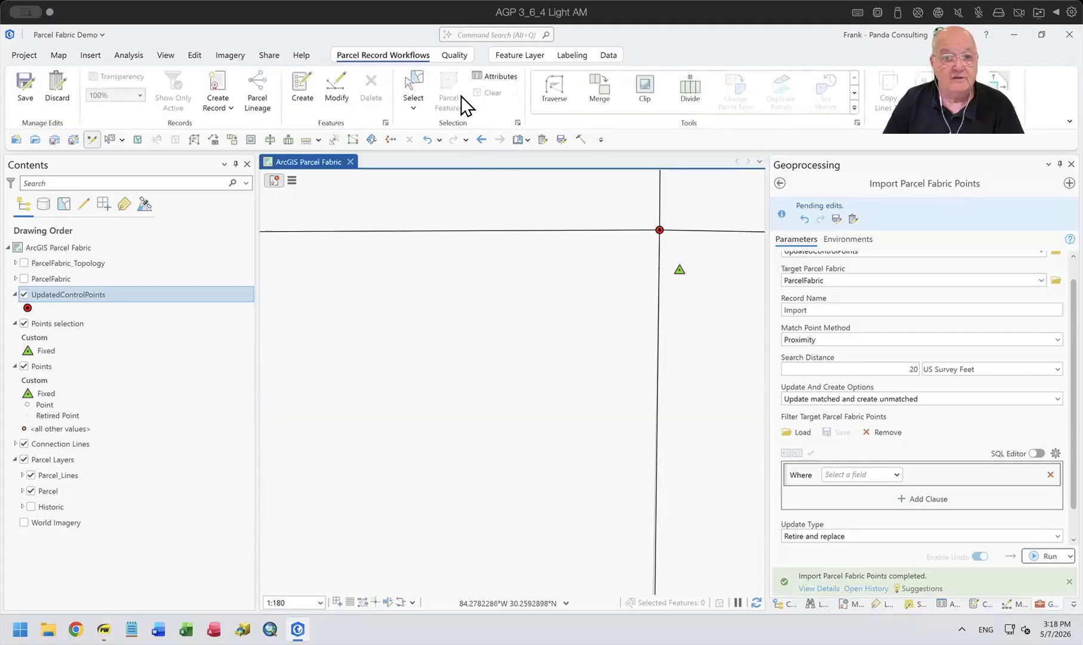
# Select the features at the updated corner, inspect the Points feature's attributes, and keep only that imported point selected.
pyautogui.click(413, 79)
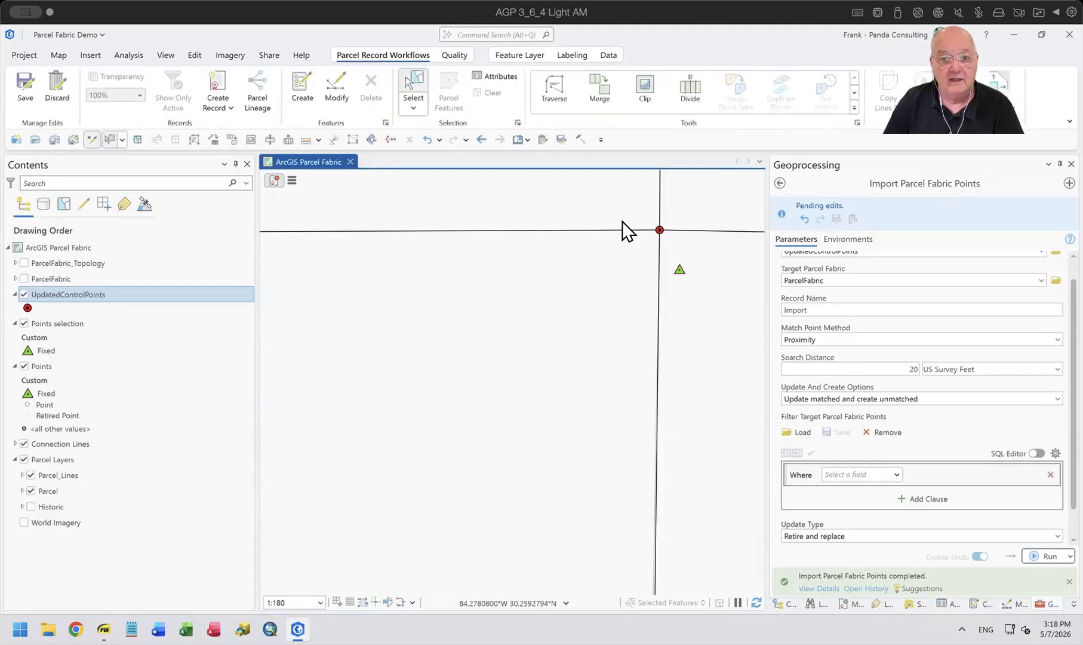
pyautogui.moveTo(646, 222); pyautogui.dragTo(686, 254)
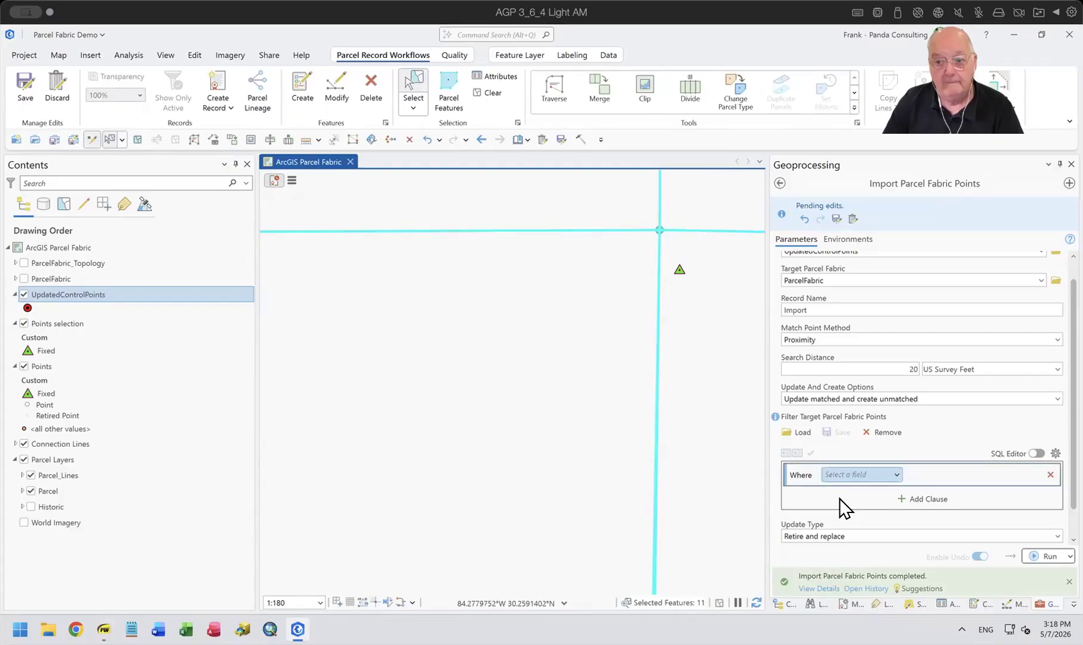
pyautogui.click(945, 604)
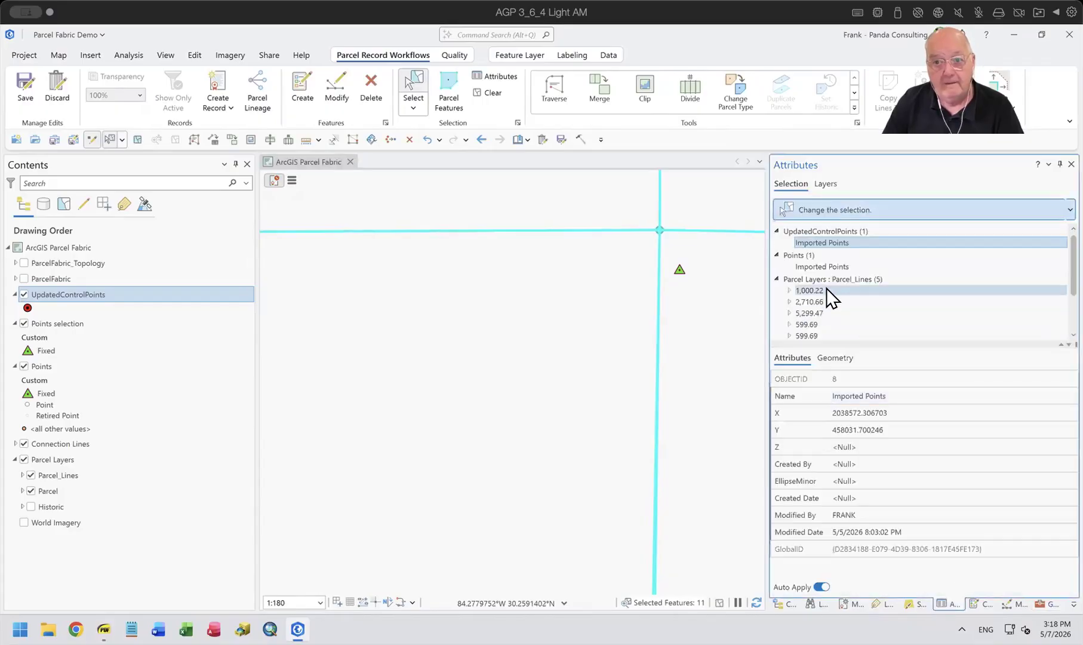
pyautogui.click(815, 262)
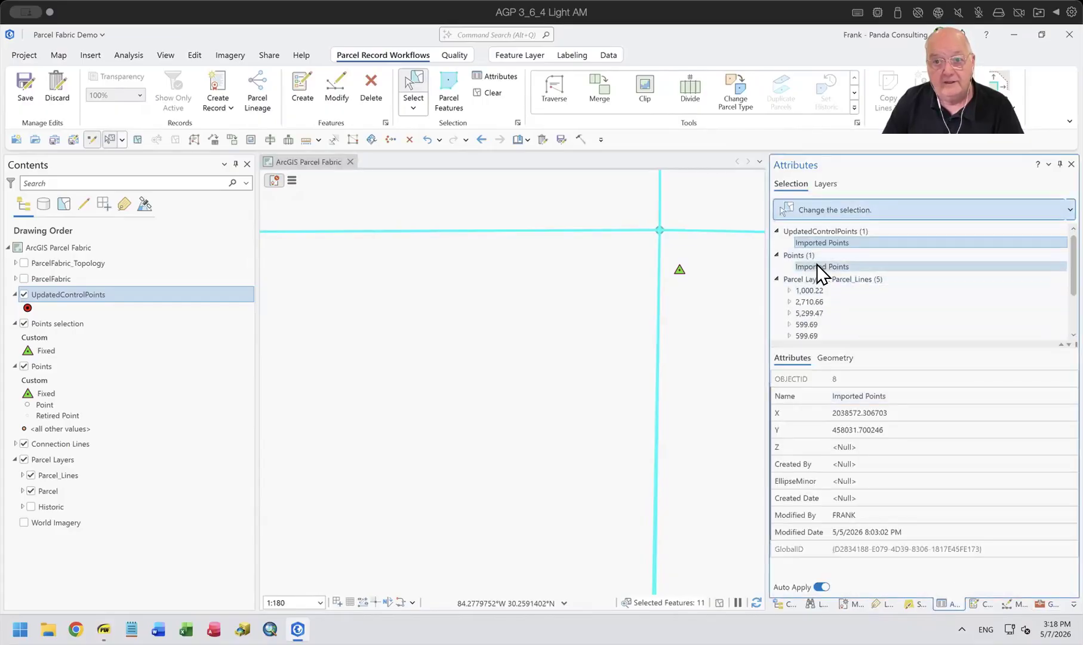
pyautogui.click(941, 377)
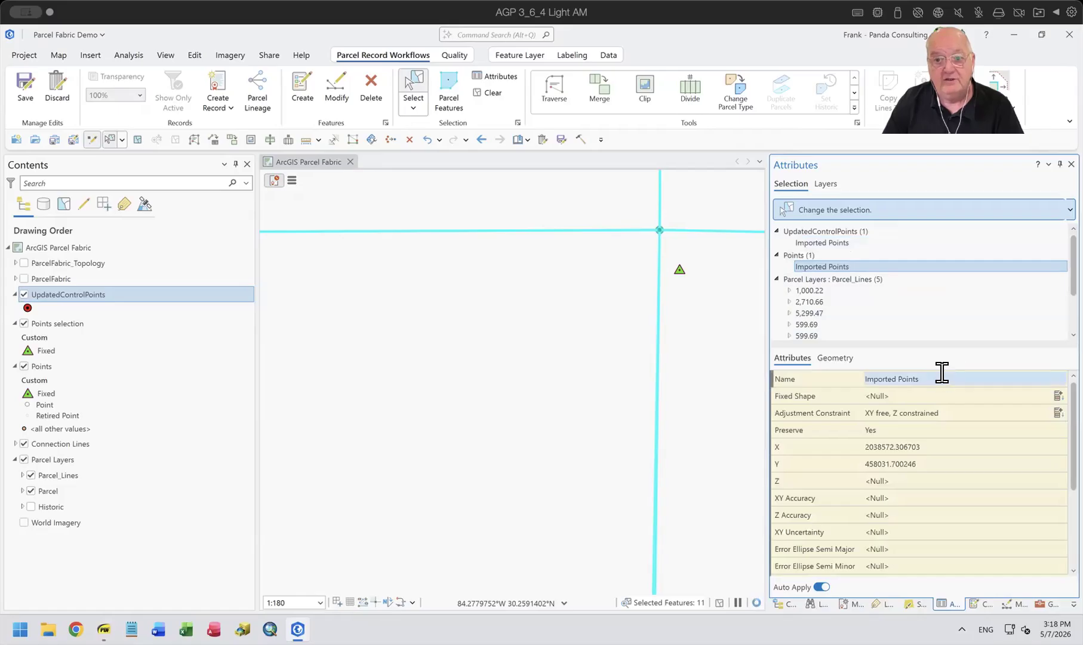
pyautogui.click(945, 388)
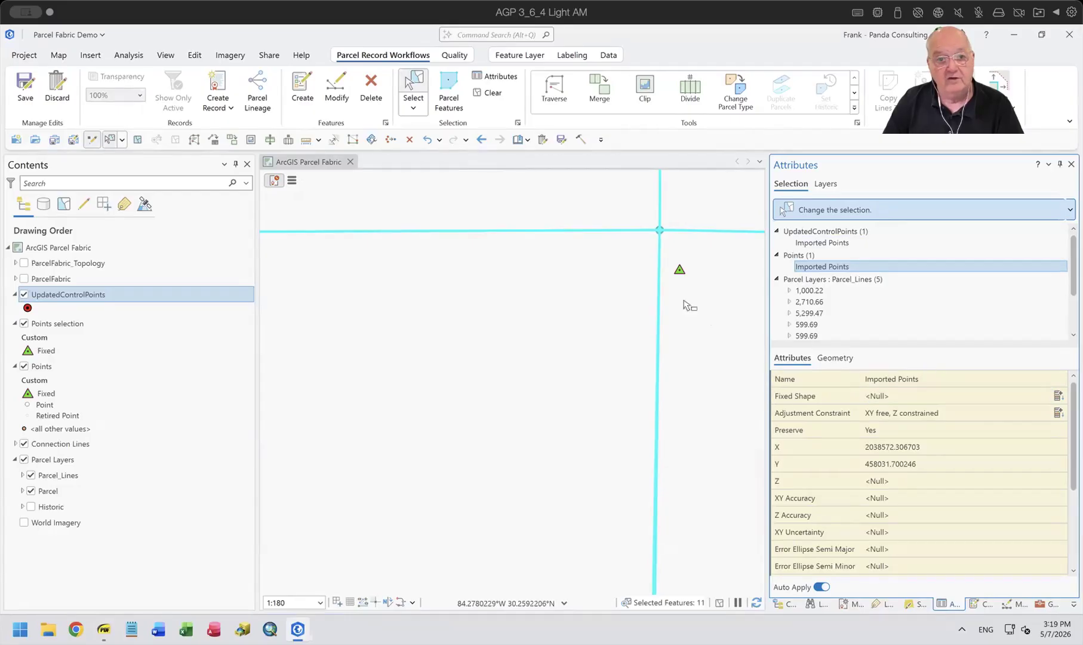
pyautogui.rightClick(830, 261)
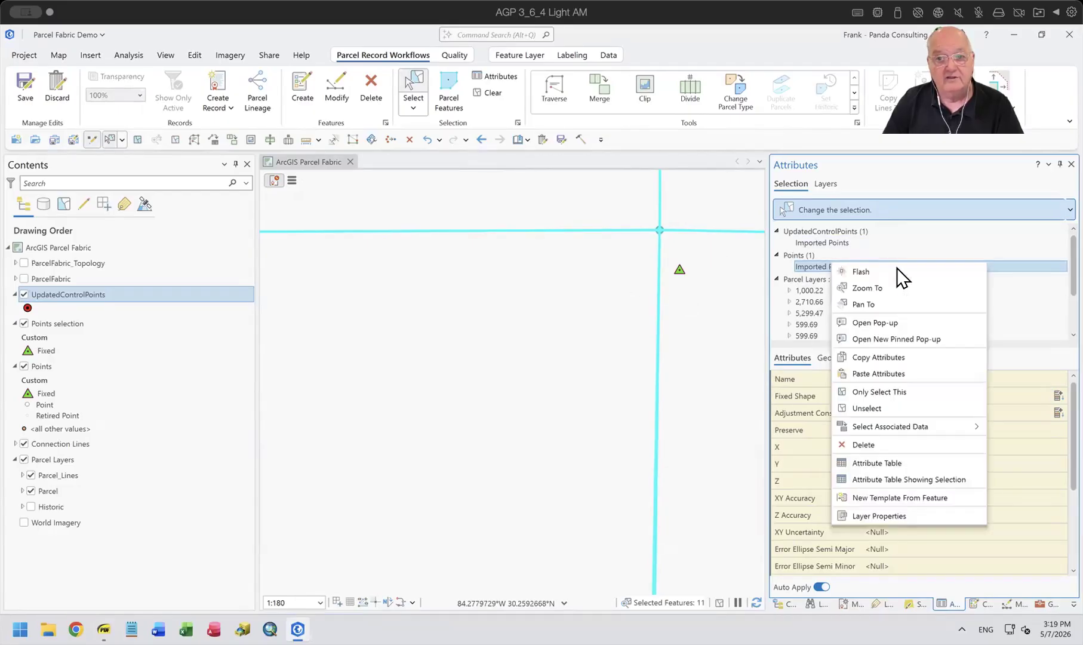
pyautogui.click(885, 391)
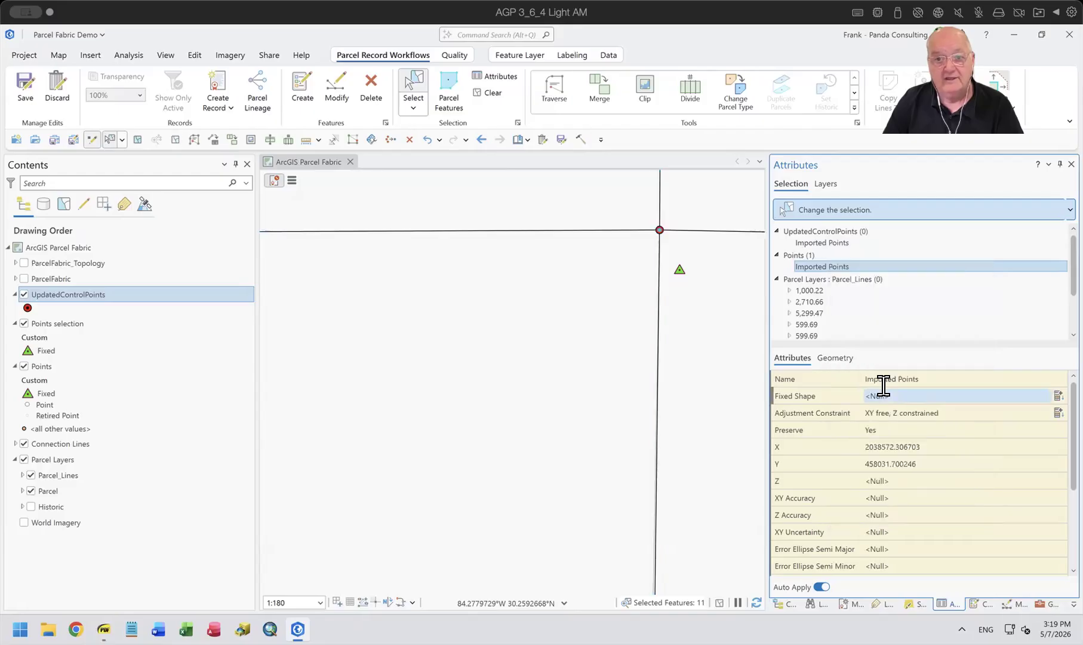
# Activate the record of the selected point and select all points in that active record.
pyautogui.click(292, 181)
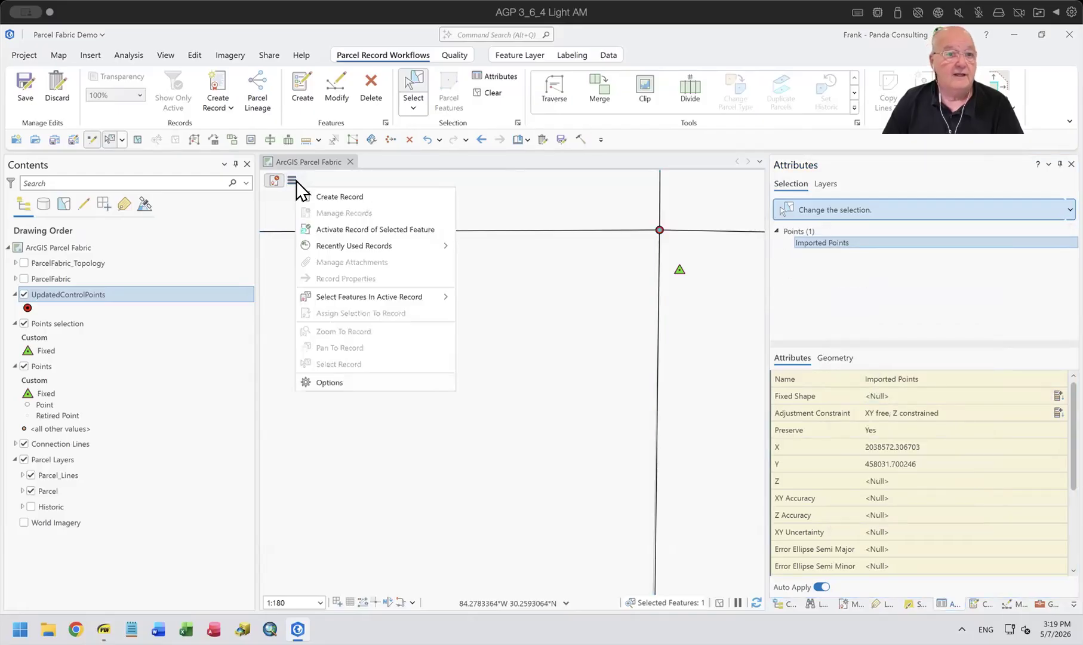
pyautogui.click(353, 232)
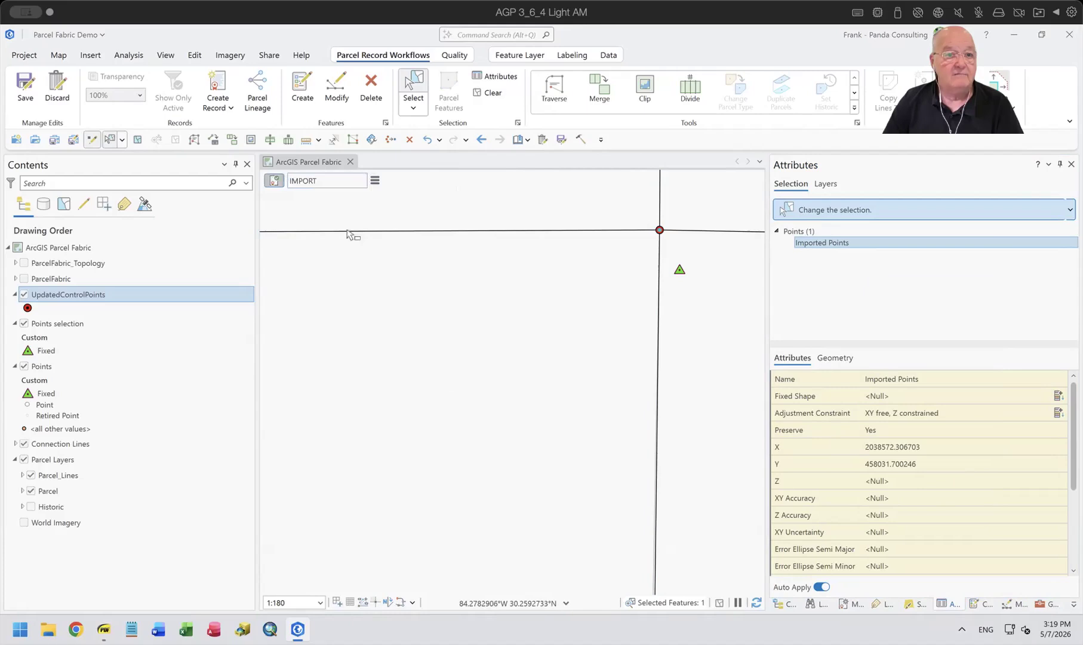
pyautogui.click(374, 180)
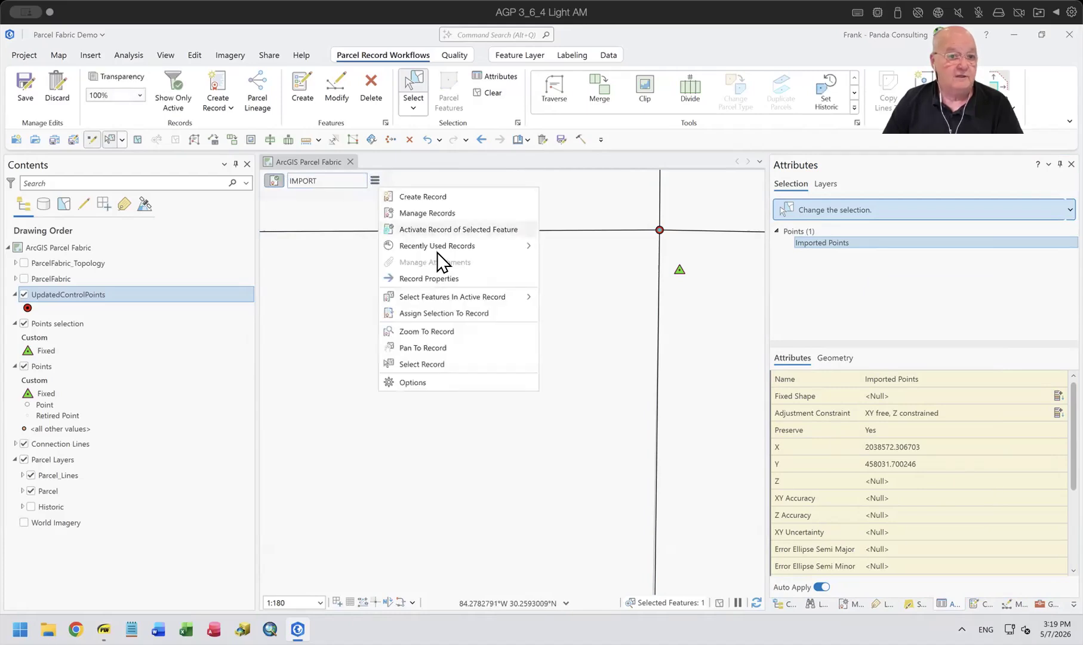
pyautogui.moveTo(461, 297)
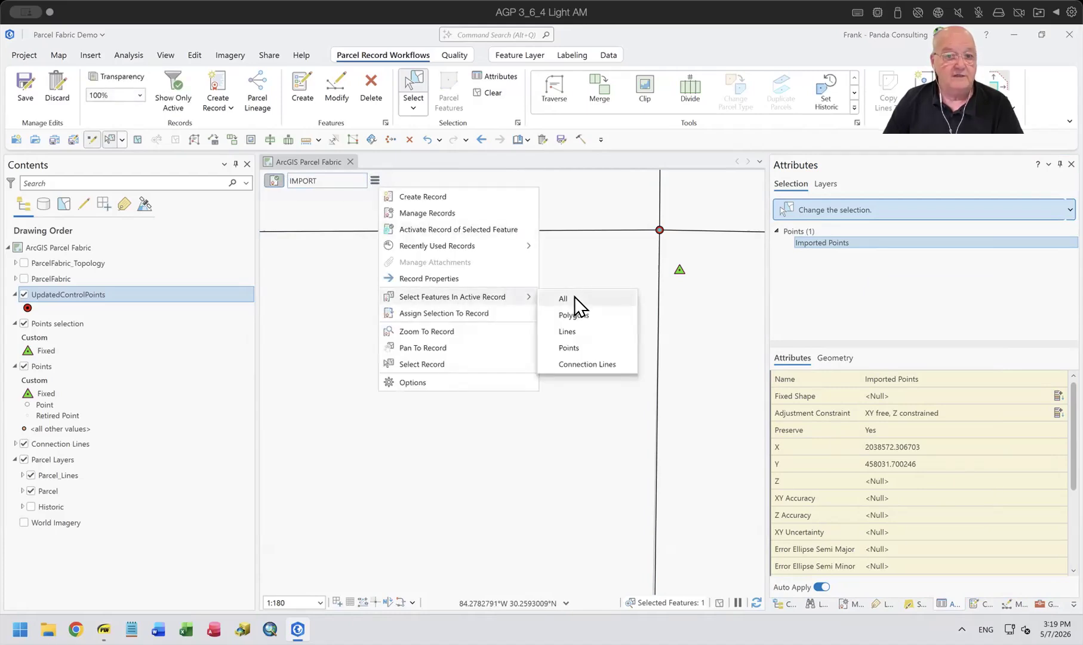
pyautogui.click(573, 352)
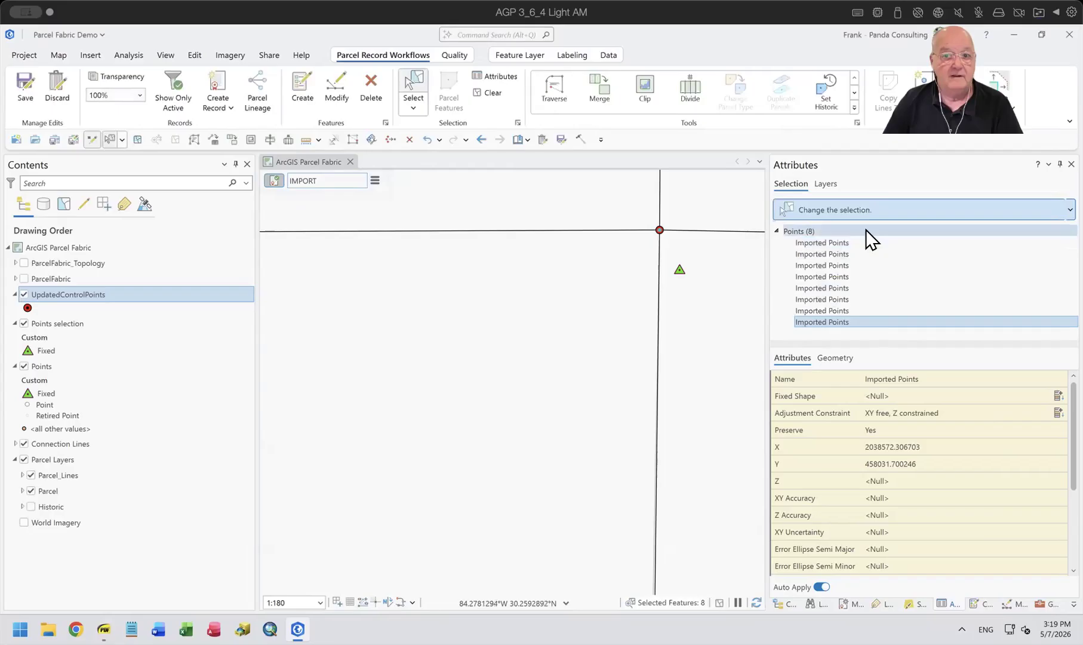
# Set Fixed Shape to Yes for all the selected imported points at once.
pyautogui.click(802, 230)
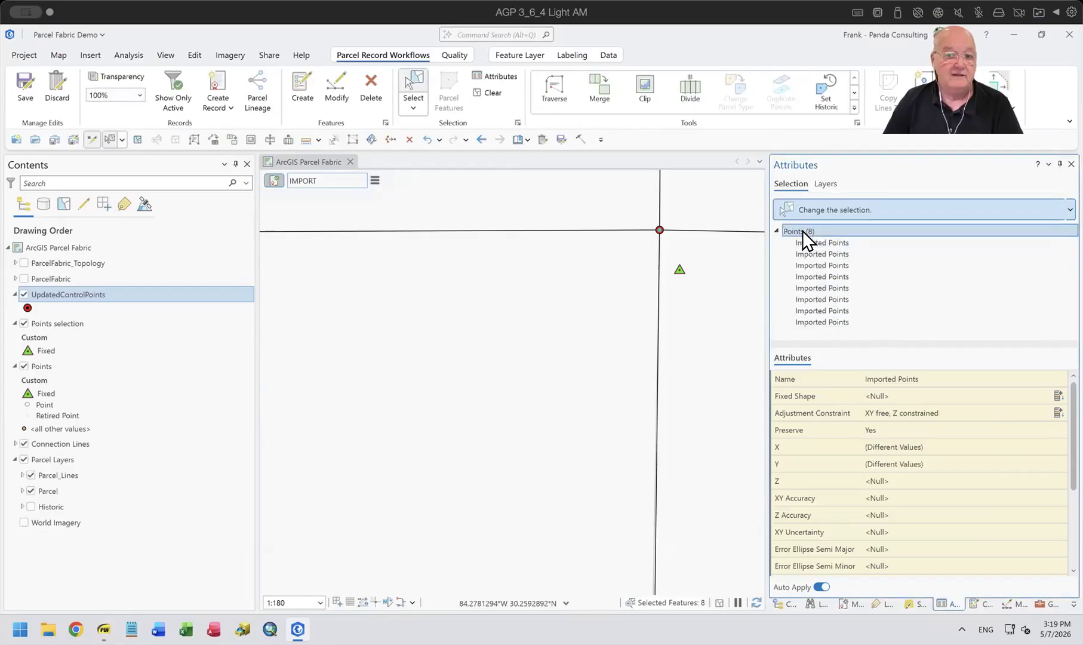
pyautogui.click(926, 365)
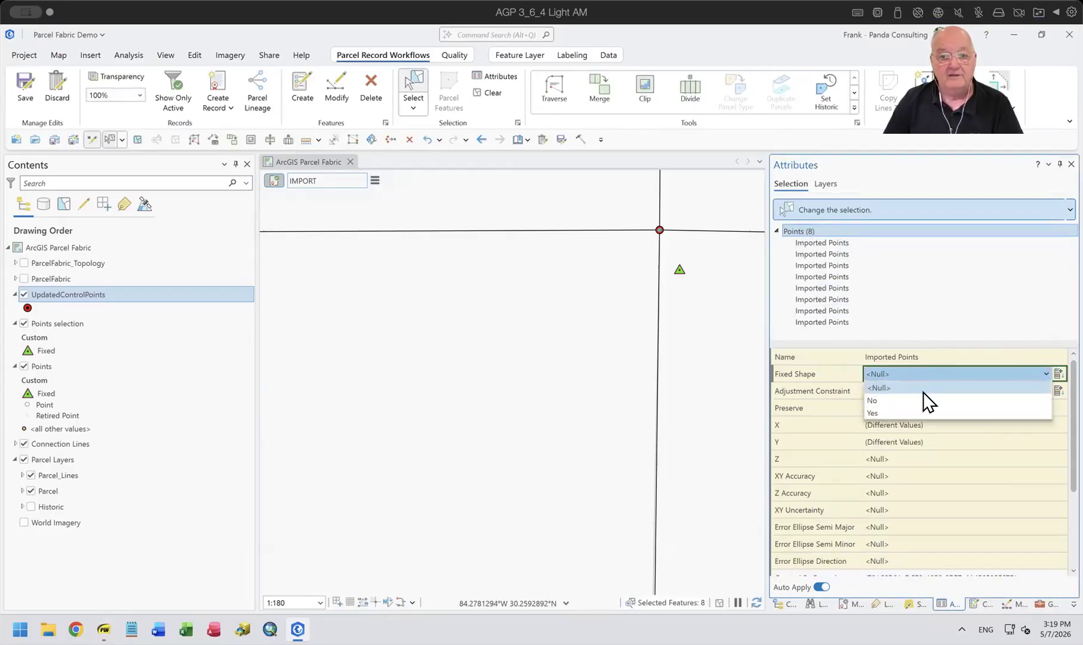
pyautogui.click(912, 413)
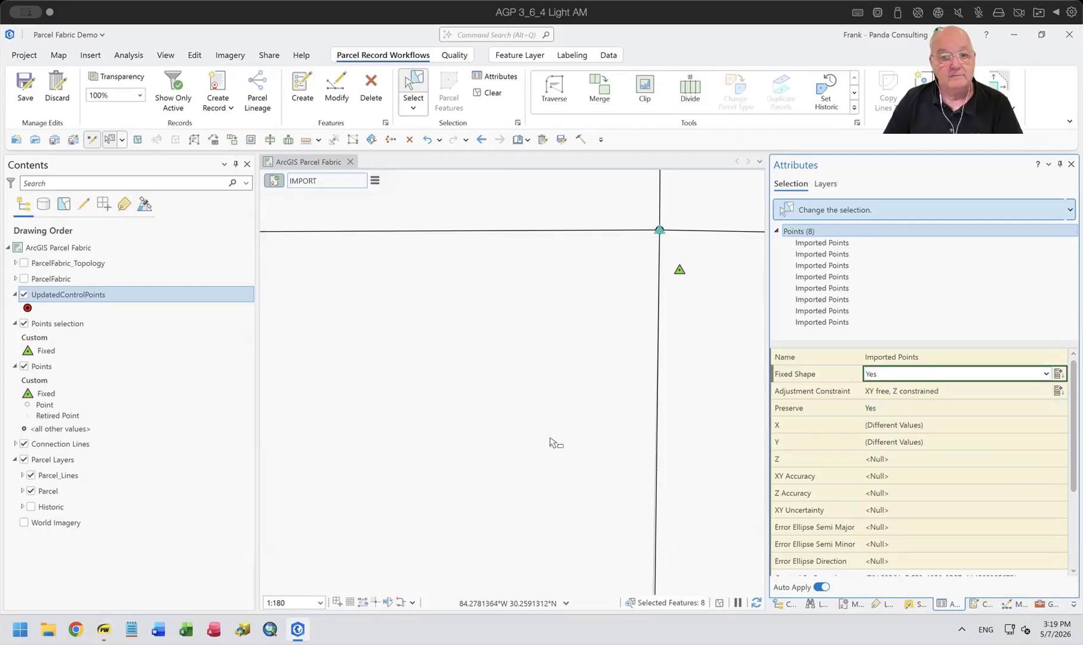
# Select the old fixed point beside the updated corner and inspect its attributes down to the Retired By Record field.
pyautogui.click(679, 273)
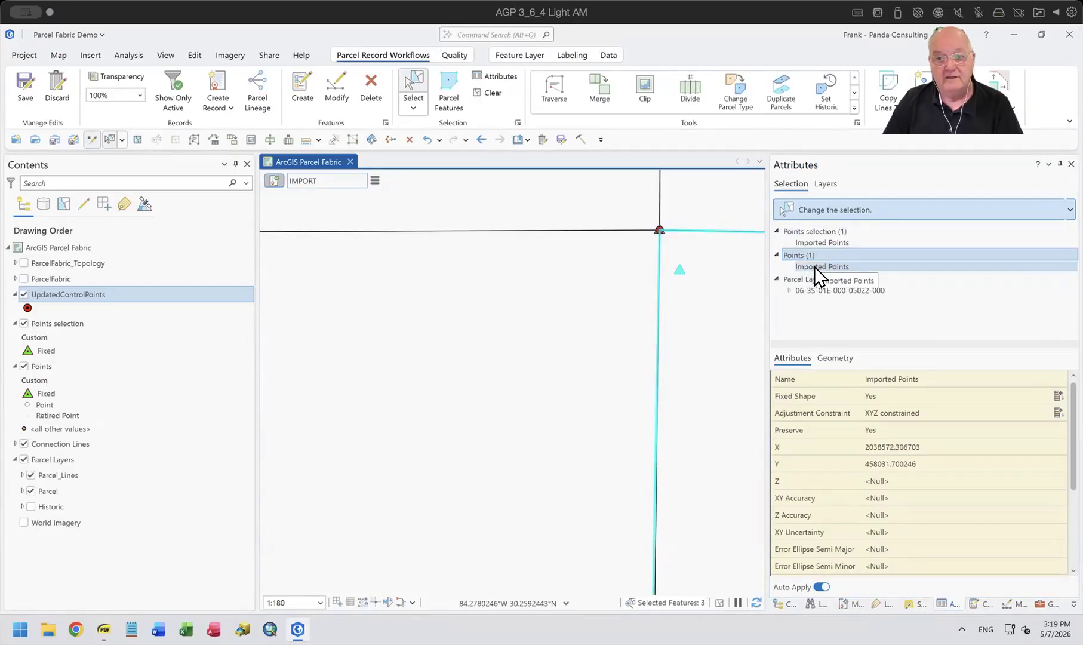
pyautogui.click(821, 242)
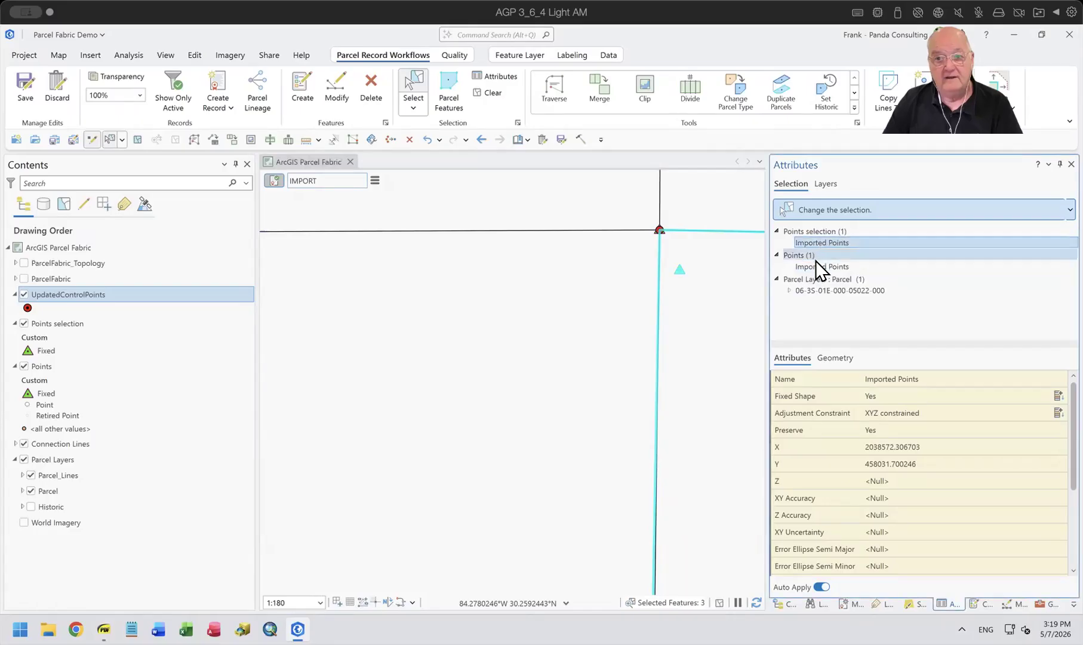
pyautogui.click(816, 263)
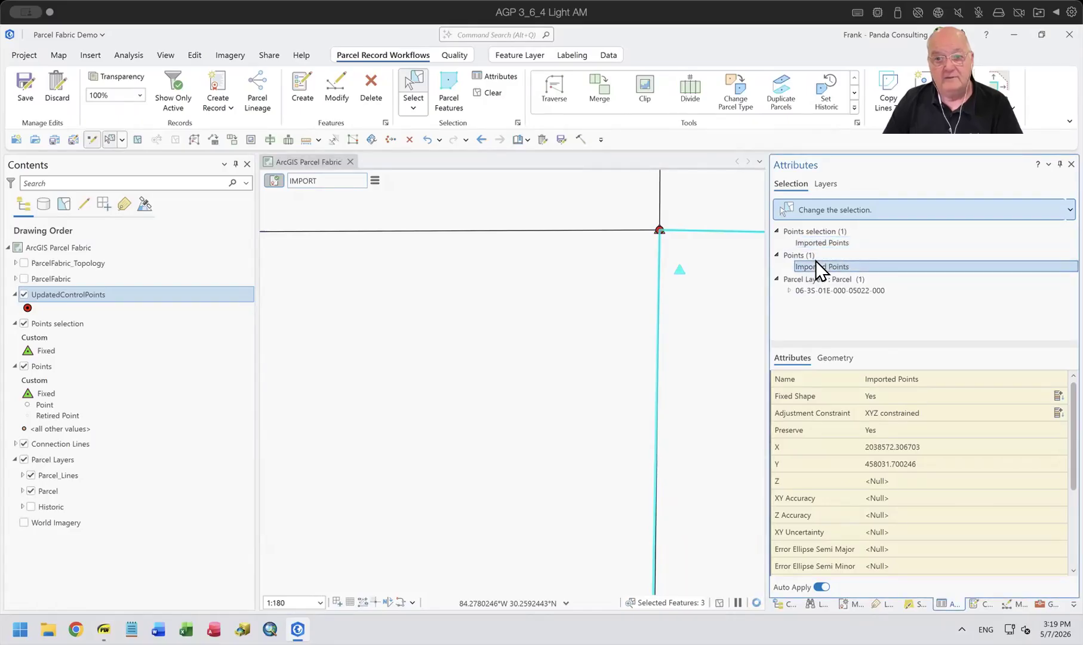
pyautogui.scroll(-3, 960, 430)
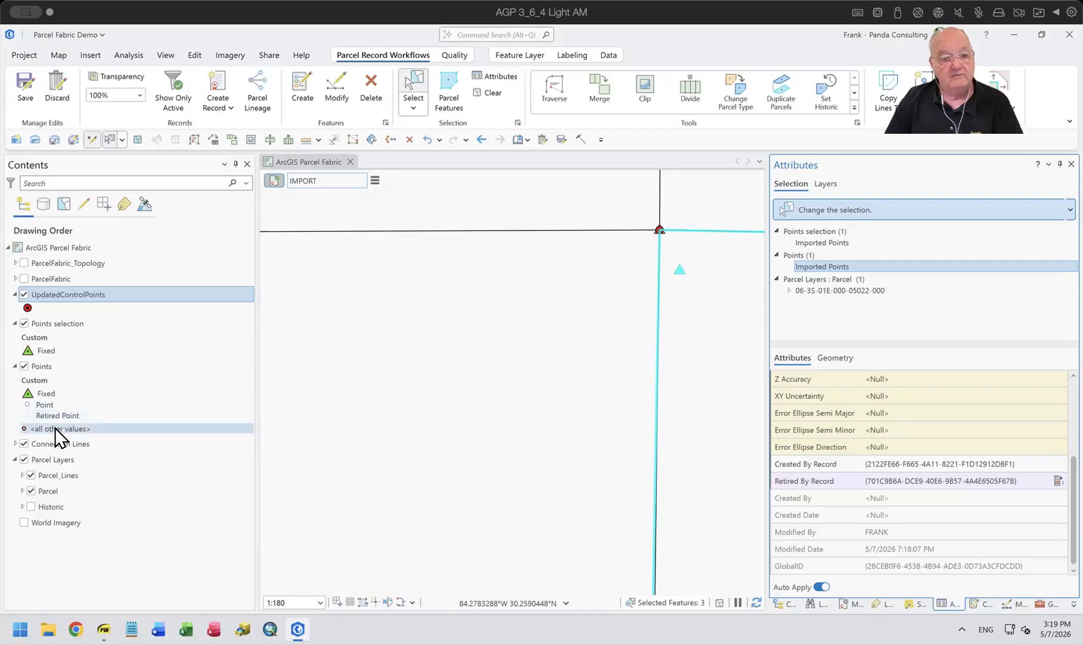
# Hide the UpdatedControlPoints layer and clear the current selection.
pyautogui.click(24, 294)
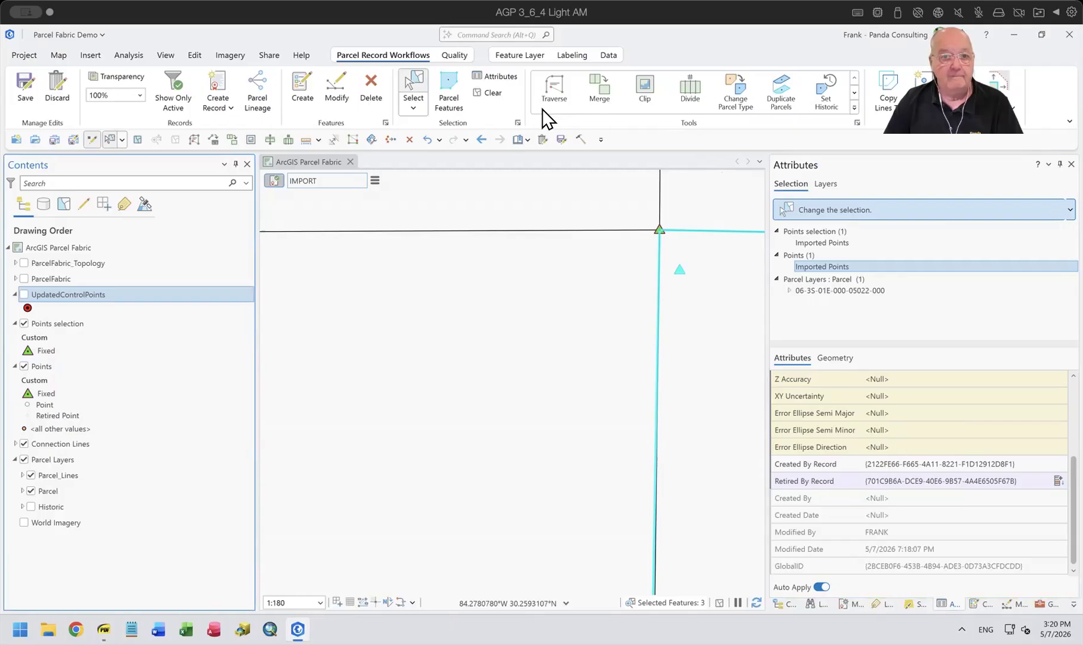
pyautogui.click(487, 93)
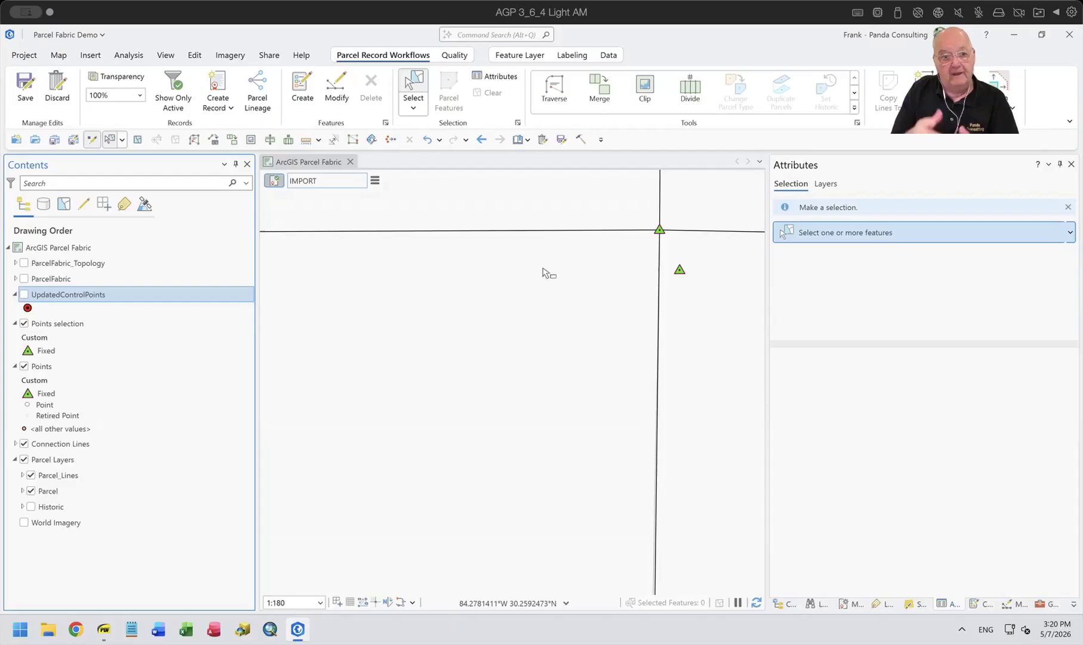
# Add a definition query to the Points layer where Retired By Record is null.
pyautogui.click(37, 367)
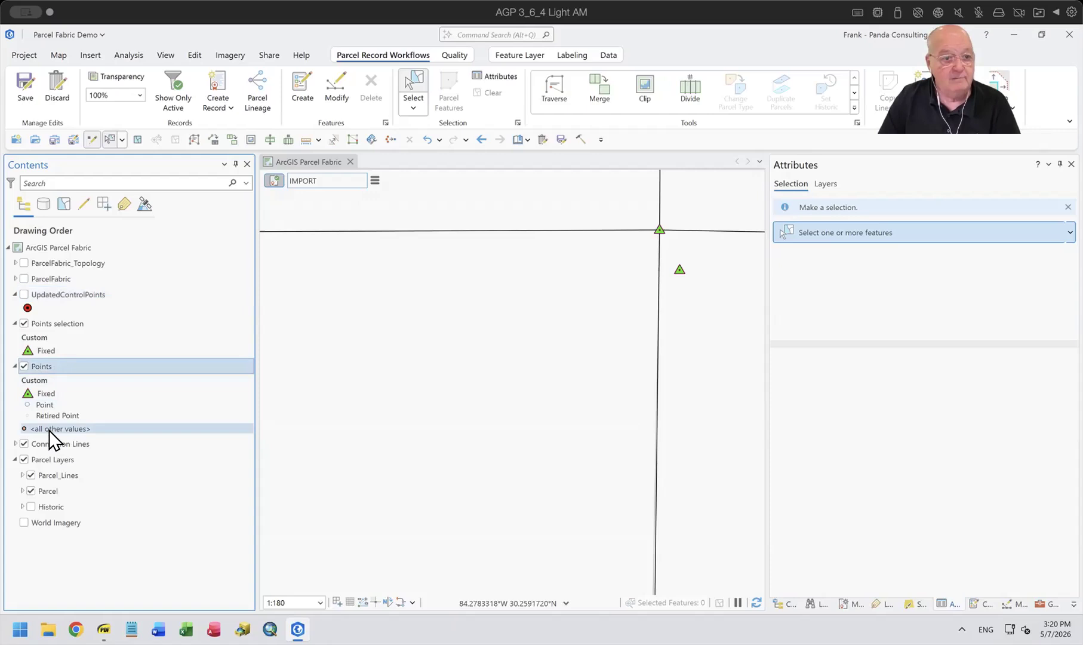
pyautogui.rightClick(46, 365)
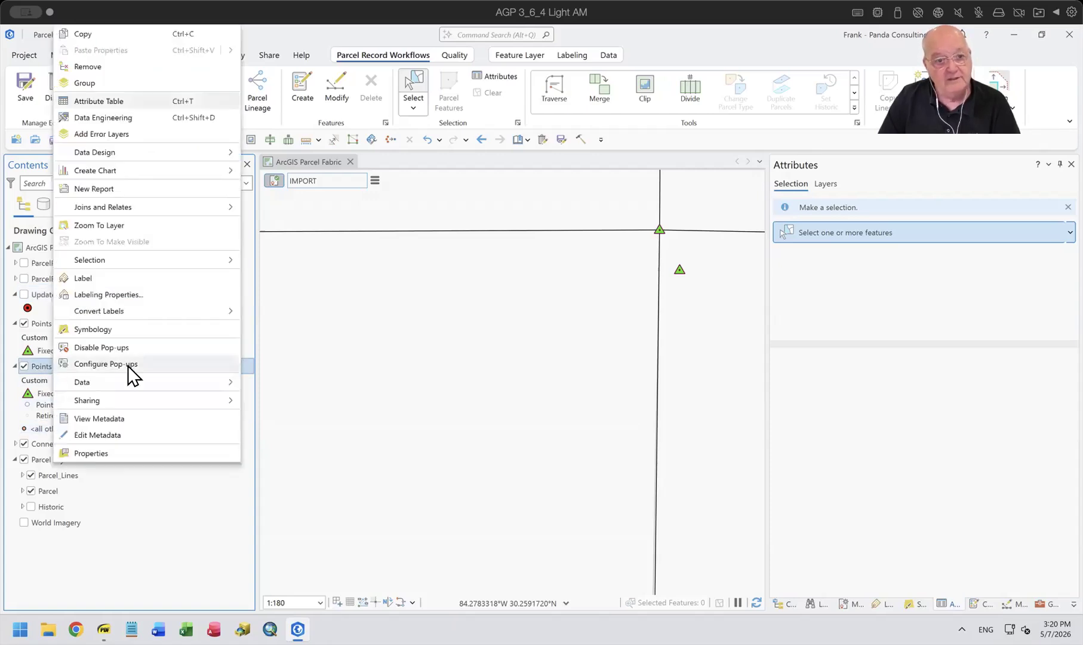
pyautogui.click(91, 453)
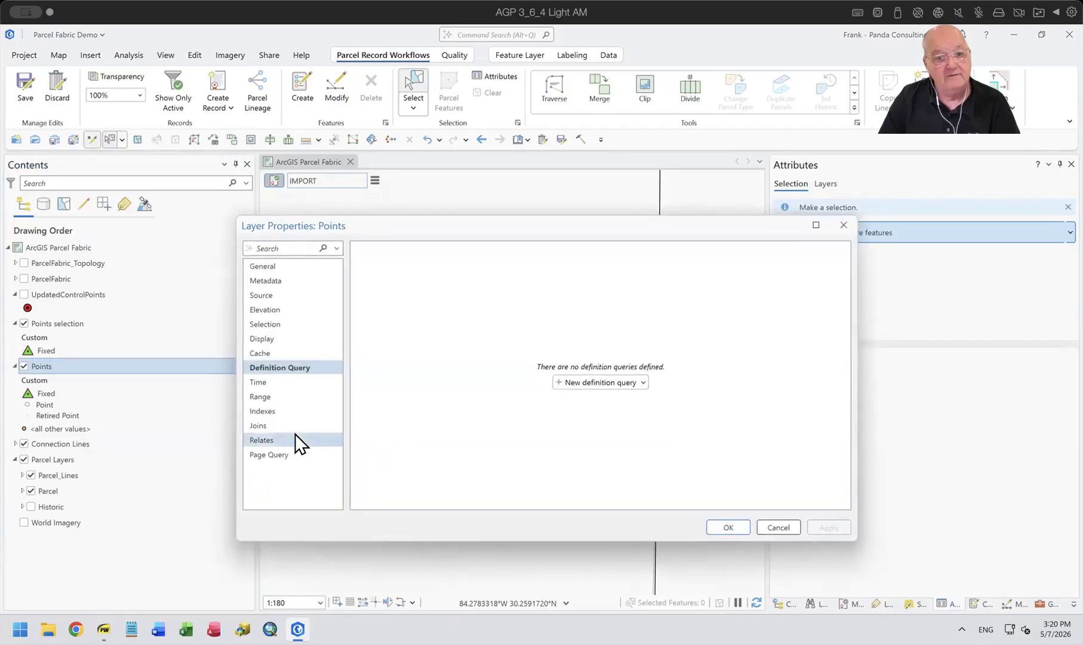
pyautogui.click(609, 383)
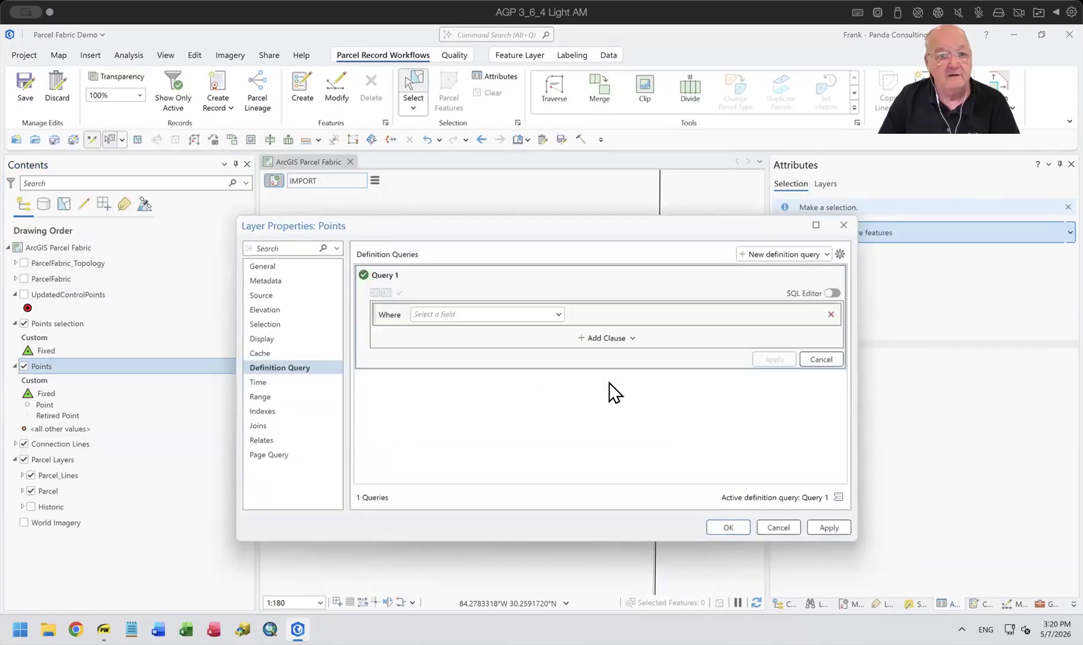
pyautogui.click(555, 315)
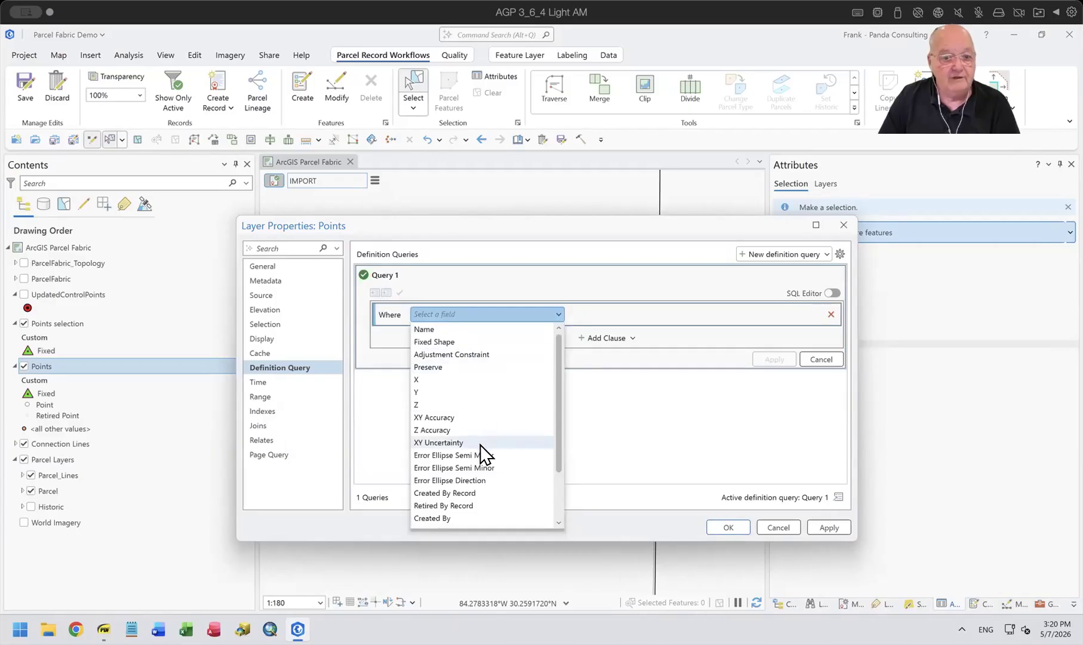
pyautogui.click(470, 505)
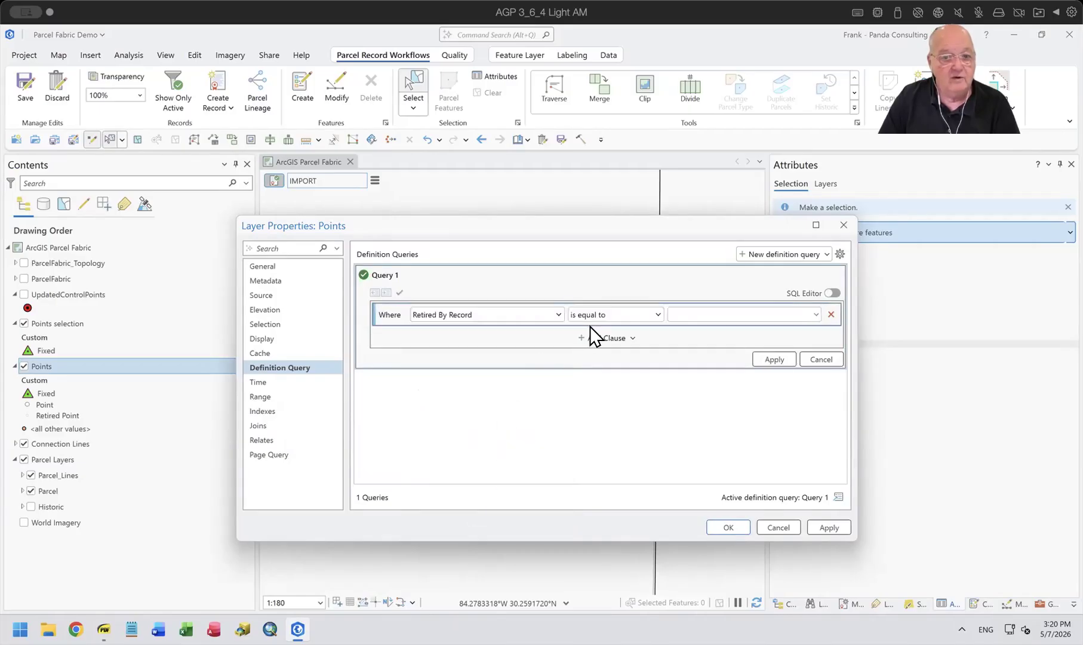
pyautogui.click(654, 314)
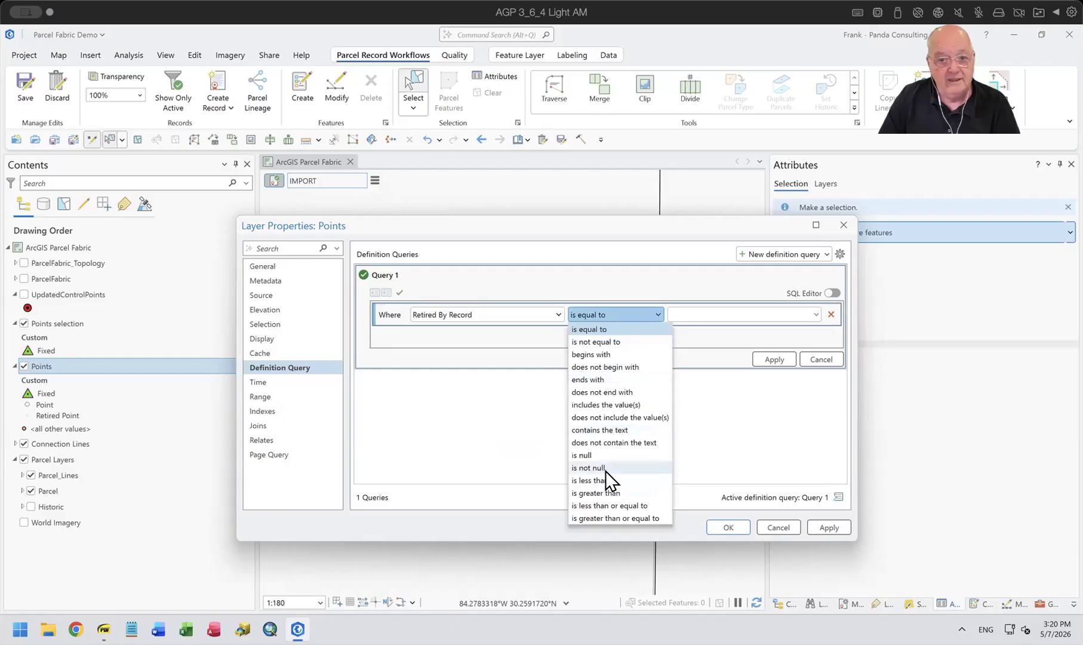
pyautogui.click(599, 454)
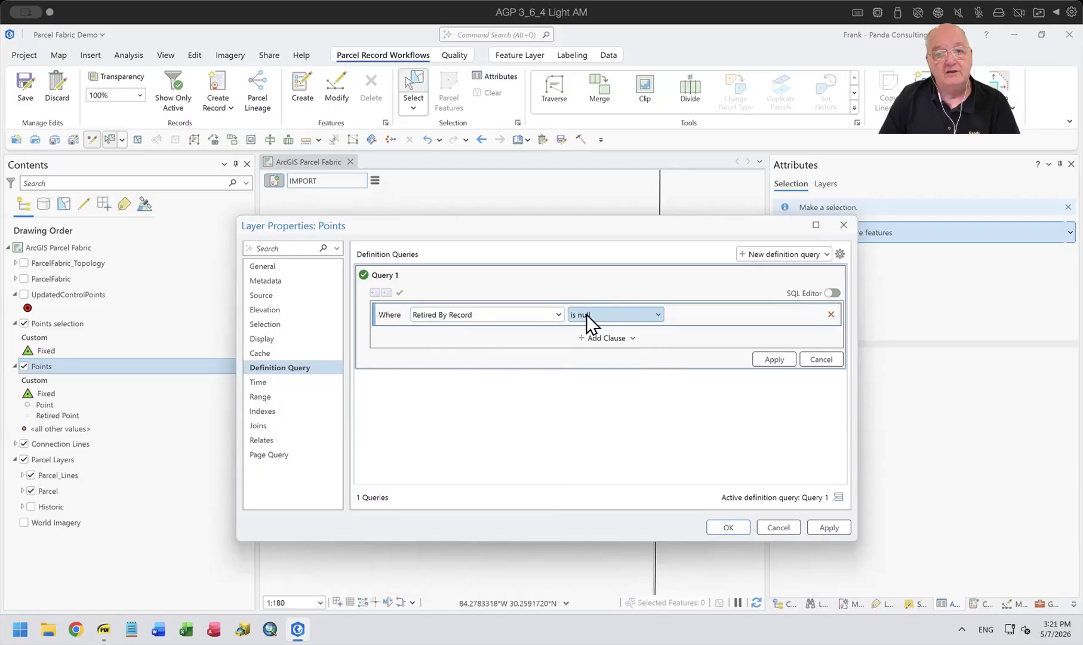
pyautogui.click(722, 527)
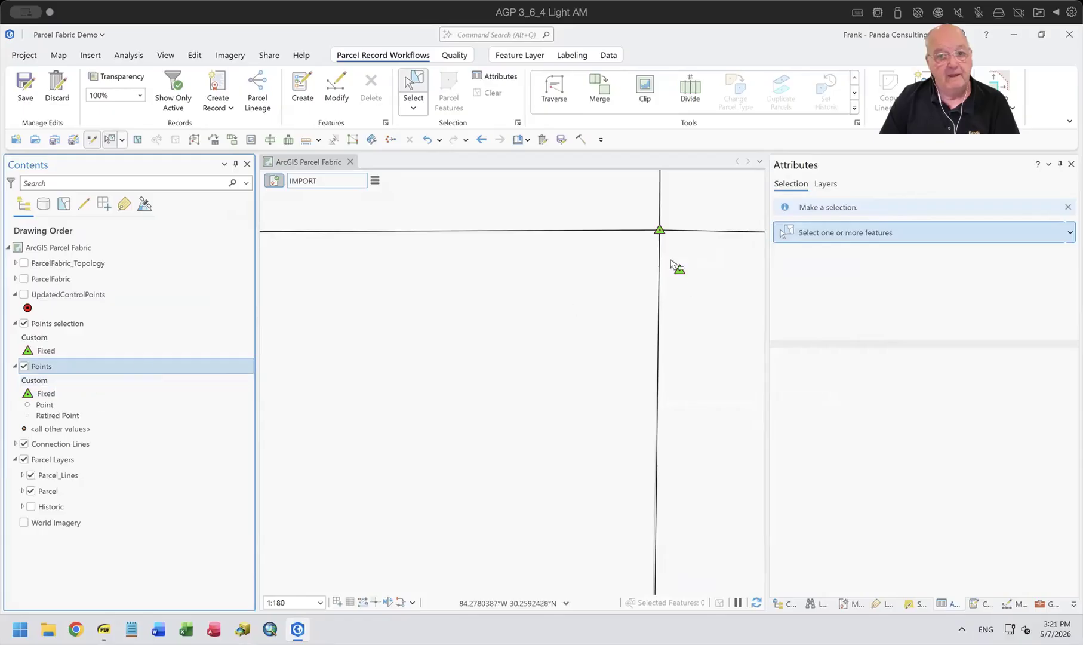
# Select the old fixed point beside the updated corner and inspect its layer membership and Retired By Record value.
pyautogui.moveTo(675, 262); pyautogui.dragTo(700, 284)
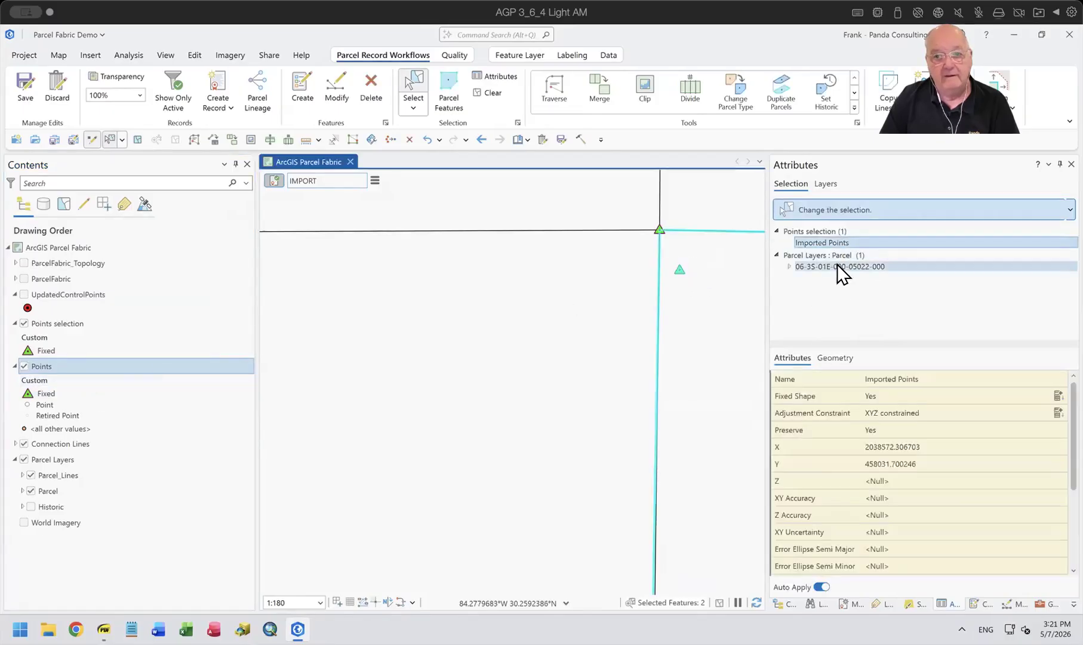
pyautogui.click(816, 240)
pyautogui.scroll(-3, 972, 531)
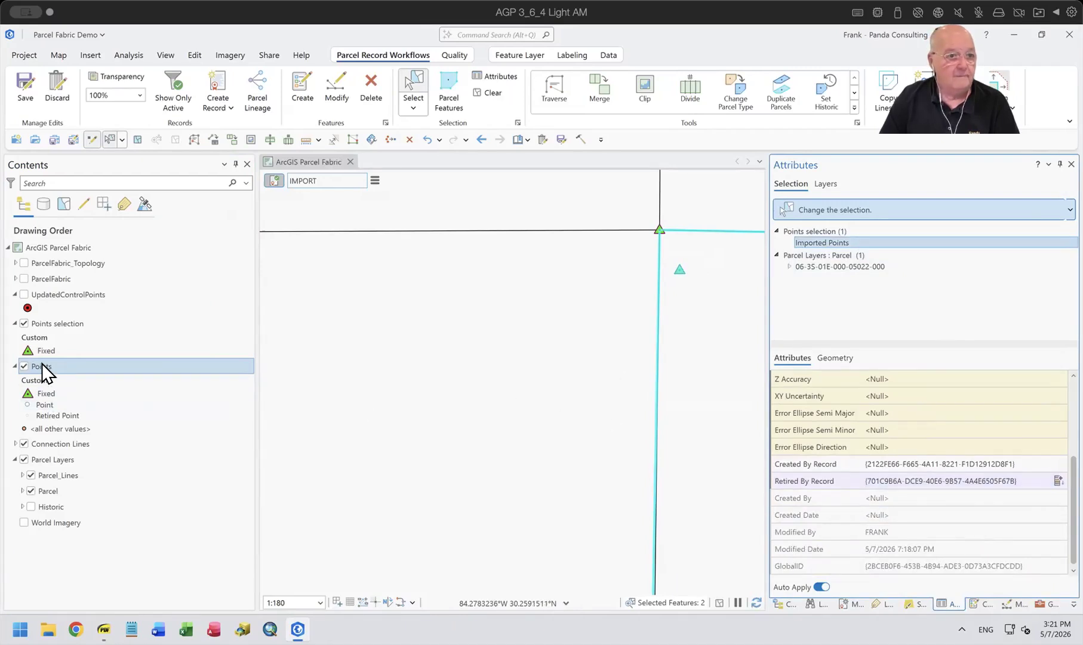
# Hide the Points selection layer and clear the current selection.
pyautogui.click(23, 325)
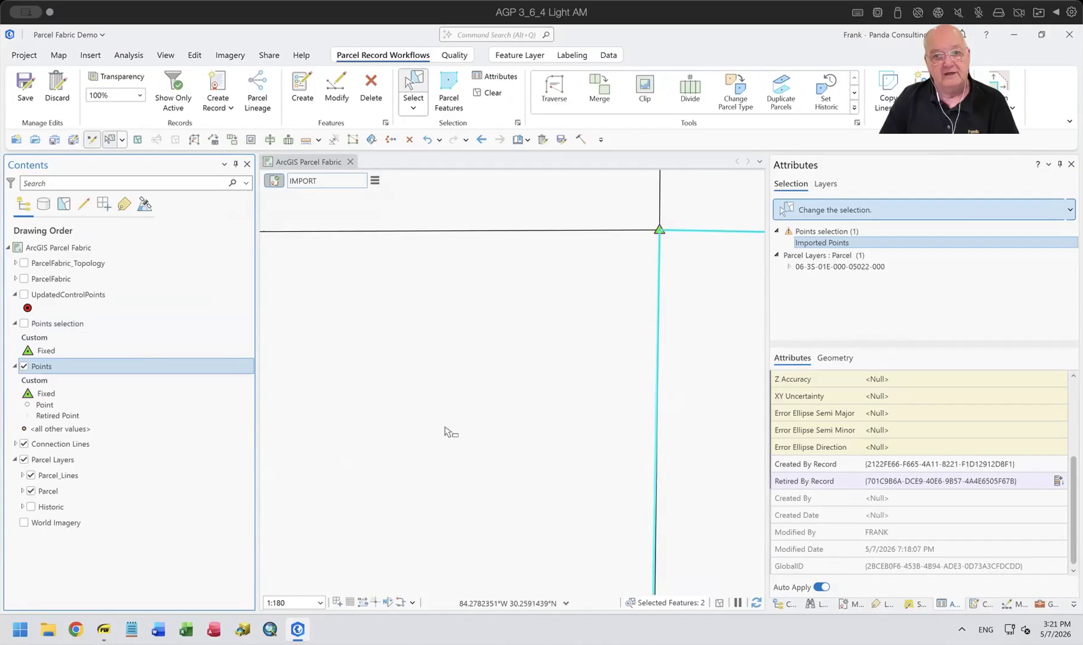
pyautogui.scroll(-3, 543, 385)
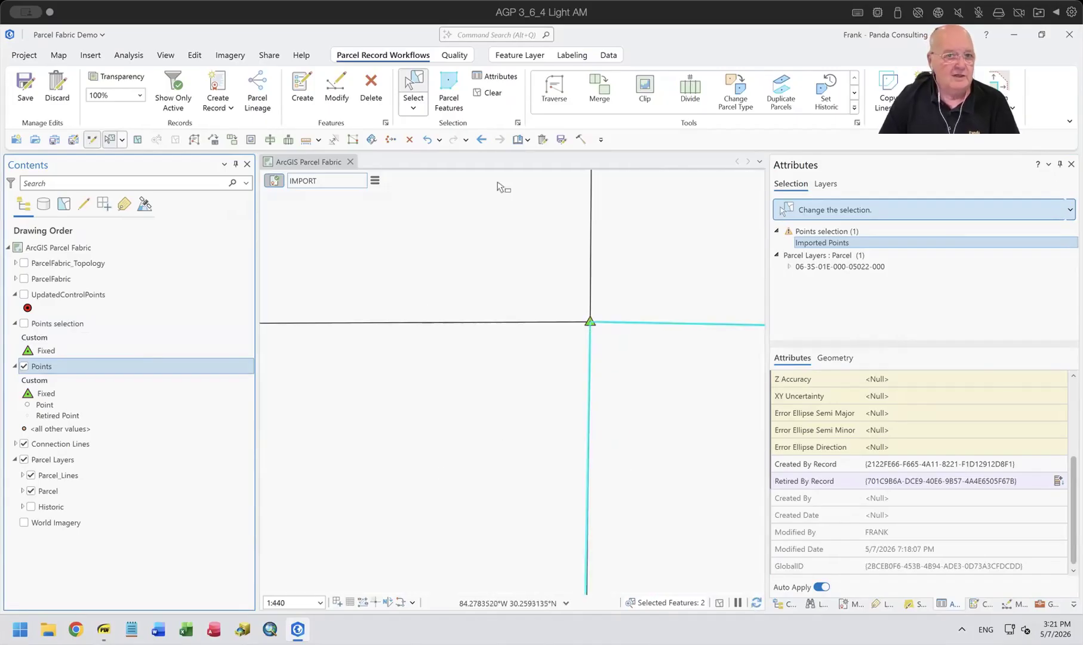
pyautogui.click(485, 95)
# Examine the fixed control points around the section and review the Update Type setting of Import Parcel Fabric Points.
pyautogui.scroll(-7, 553, 300)
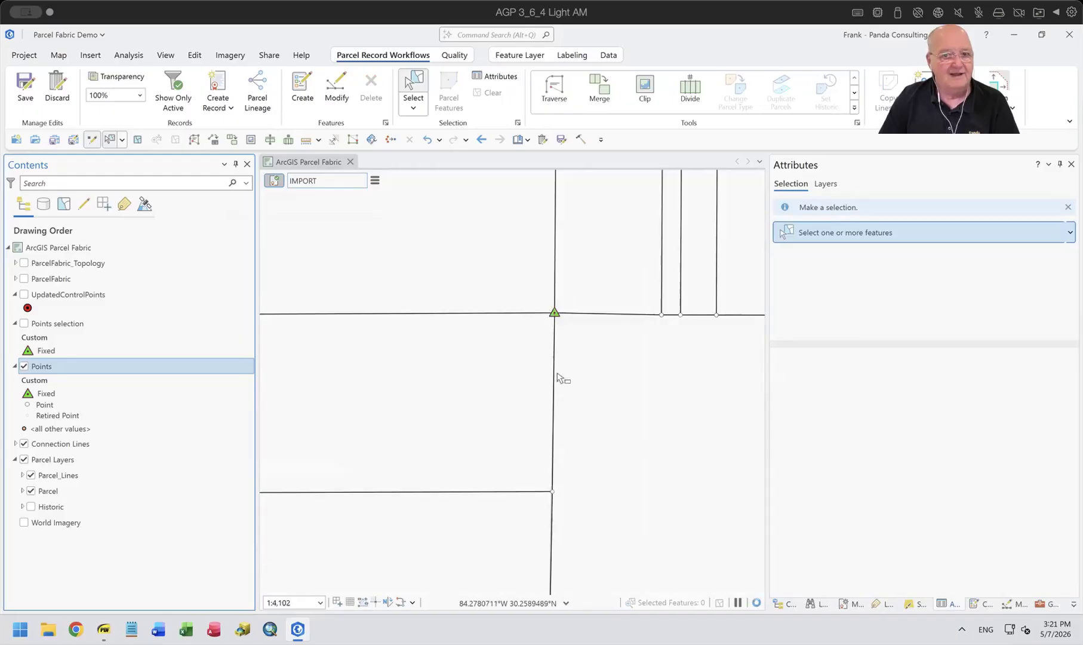
pyautogui.scroll(-3, 568, 416)
pyautogui.moveTo(617, 472); pyautogui.dragTo(633, 422)
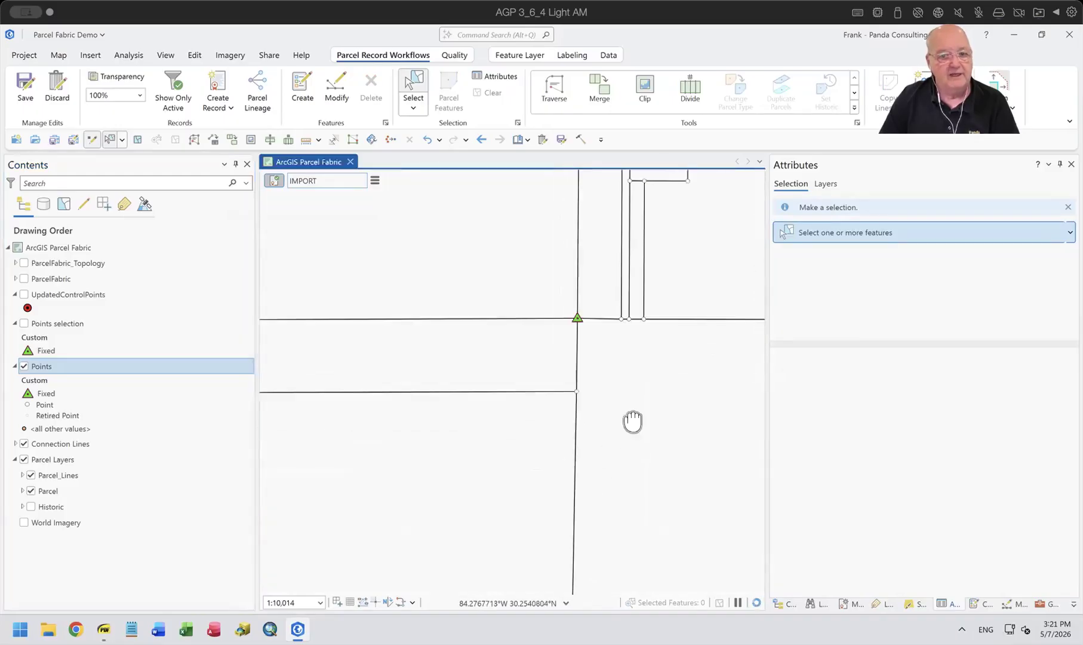
pyautogui.scroll(-3, 460, 353)
pyautogui.moveTo(380, 341); pyautogui.dragTo(565, 379)
pyautogui.scroll(2, 564, 383)
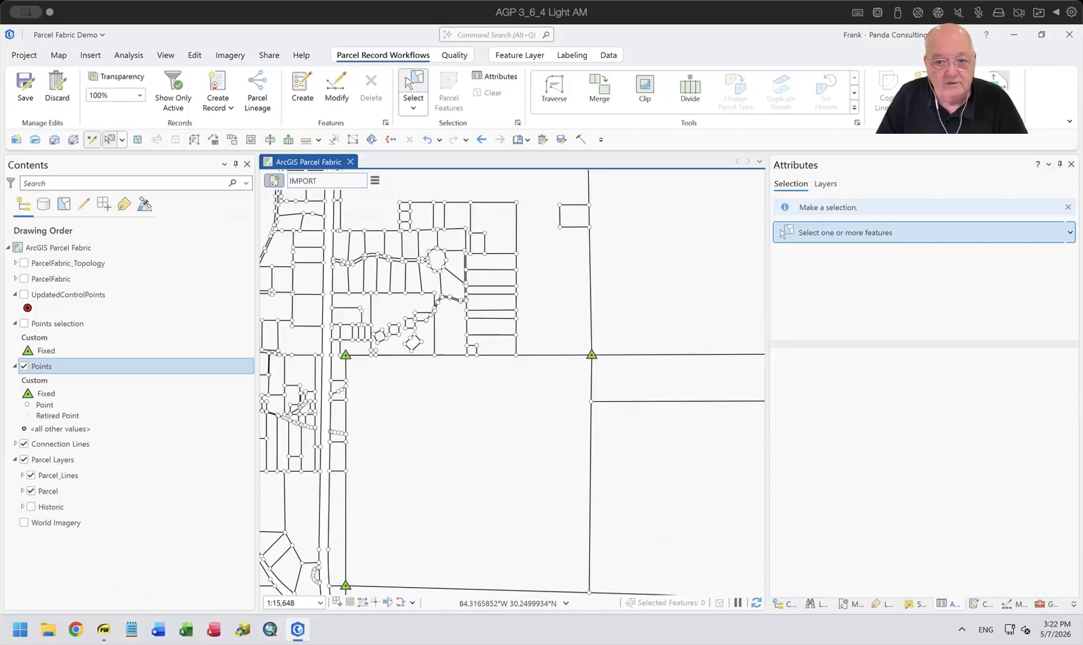
pyautogui.click(1046, 603)
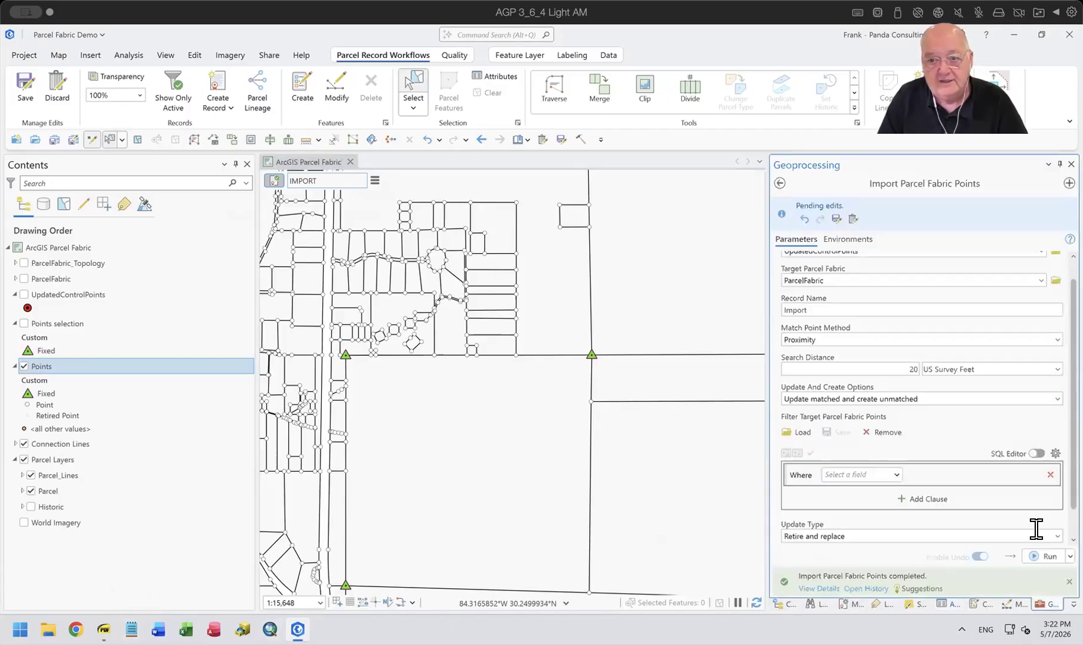
pyautogui.scroll(-1, 1036, 528)
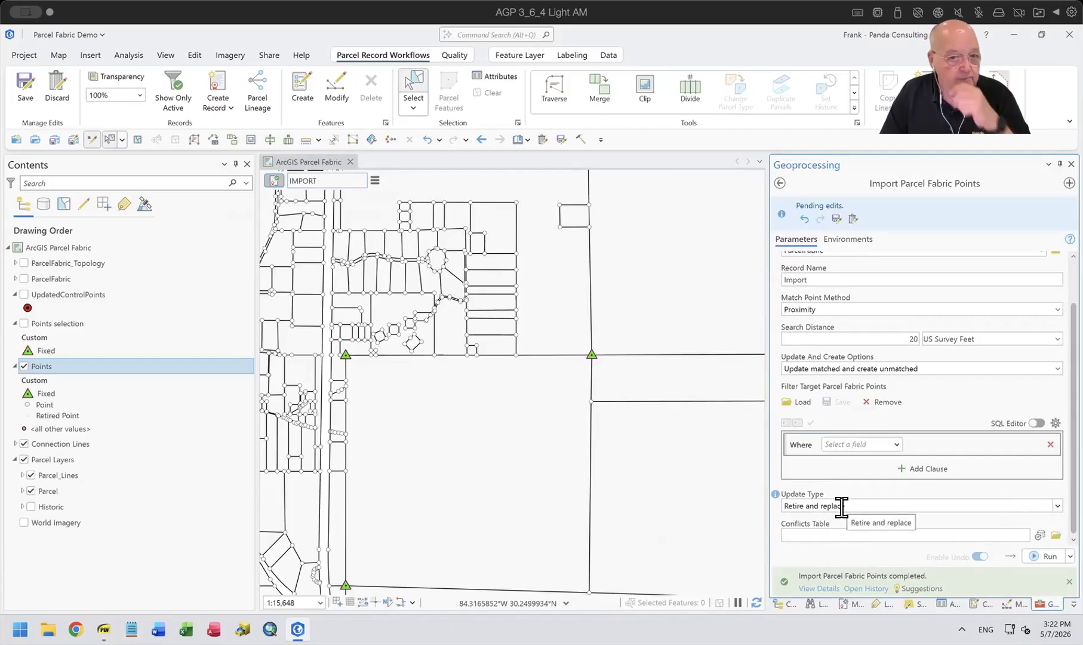
# Switch to Import Parcel Points.pdf, page from Update Types to the Adjustments slide, and return to ArcGIS Pro.
pyautogui.moveTo(104, 629)
pyautogui.click(132, 567)
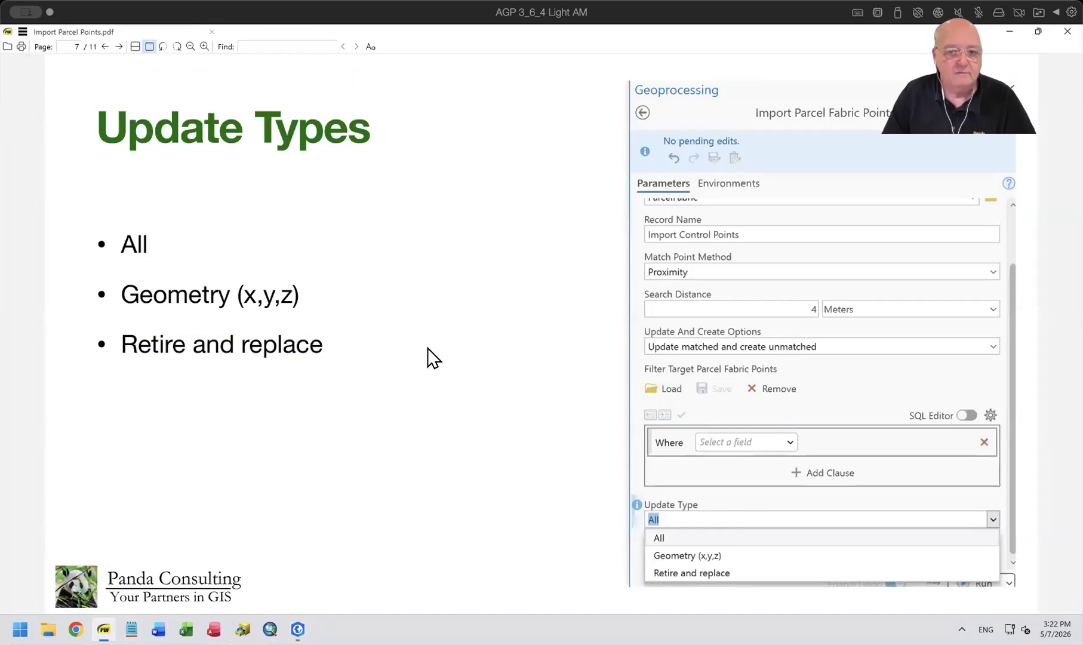
pyautogui.press('pagedown')
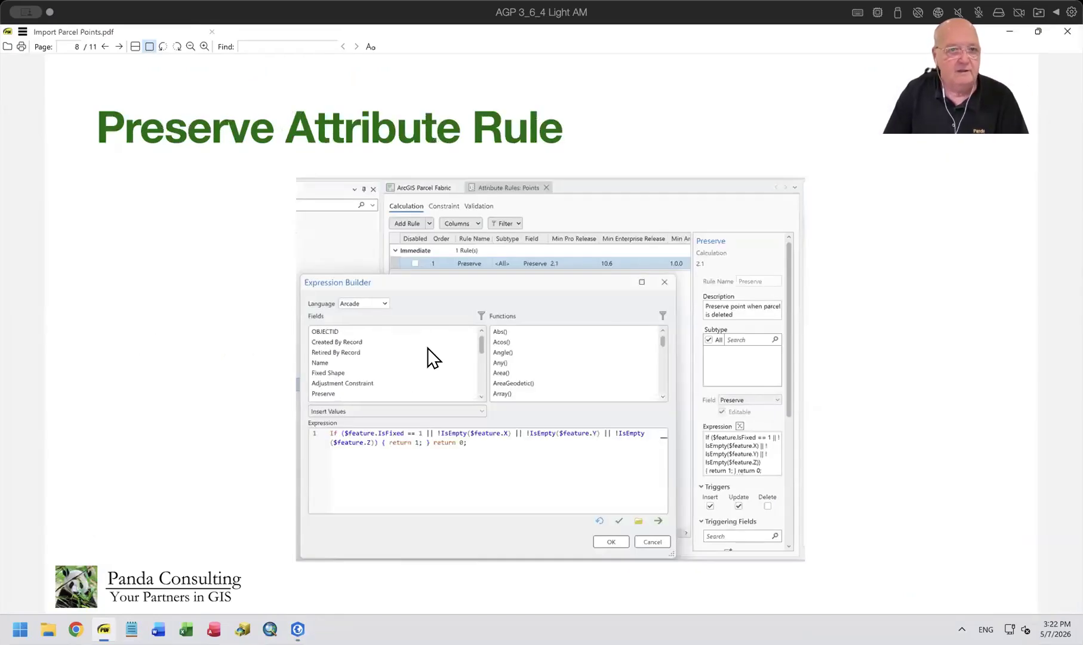
pyautogui.press('pagedown')
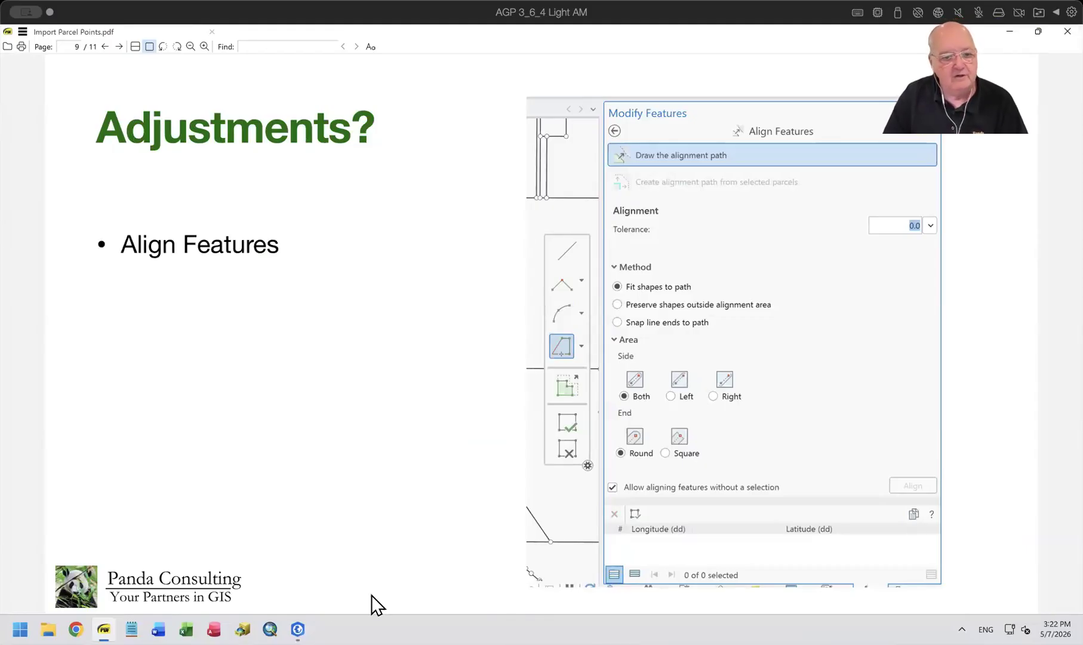
pyautogui.click(297, 629)
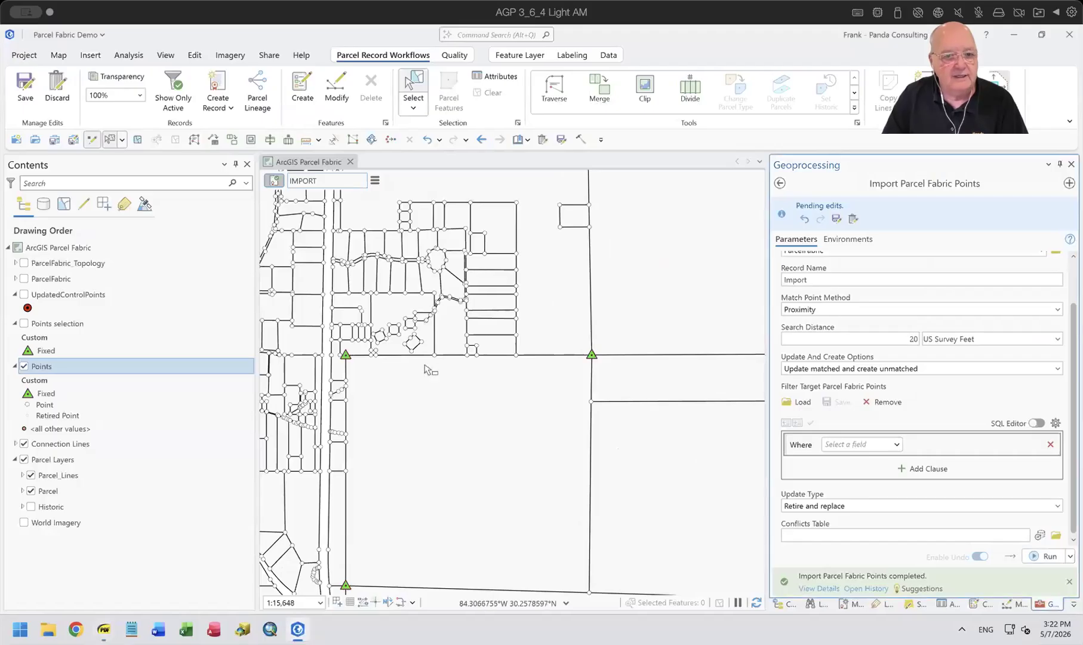
# Highlight the gaps and overlaps in the parcels around the fixed control points, and clear the highlights after reviewing them.
pyautogui.scroll(3, 465, 368)
pyautogui.scroll(-2, 465, 369)
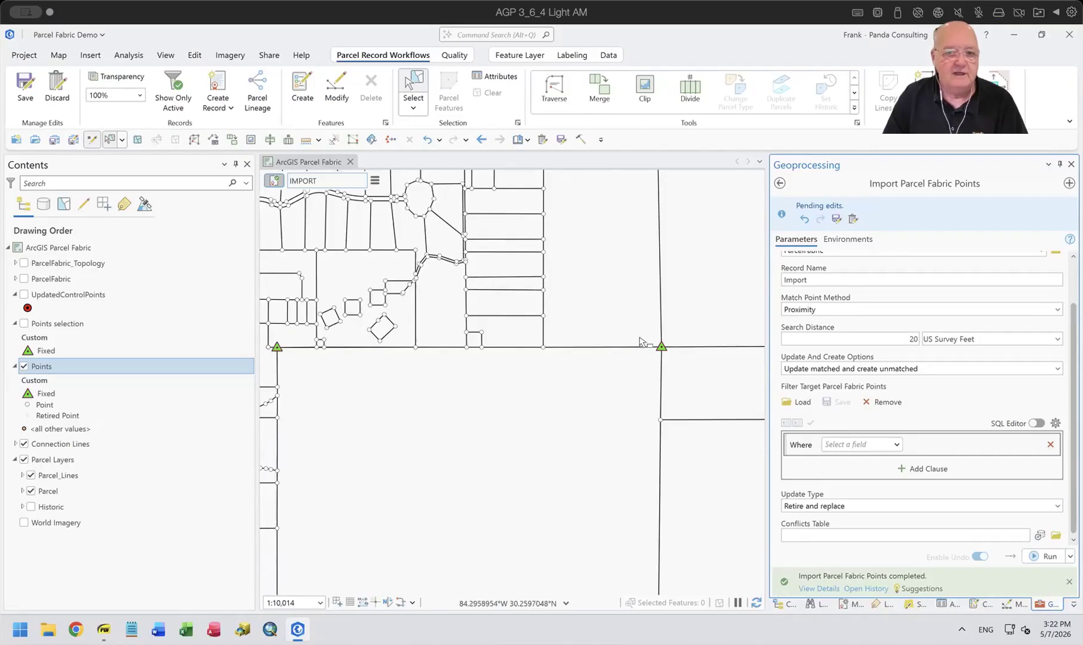
pyautogui.scroll(2, 393, 350)
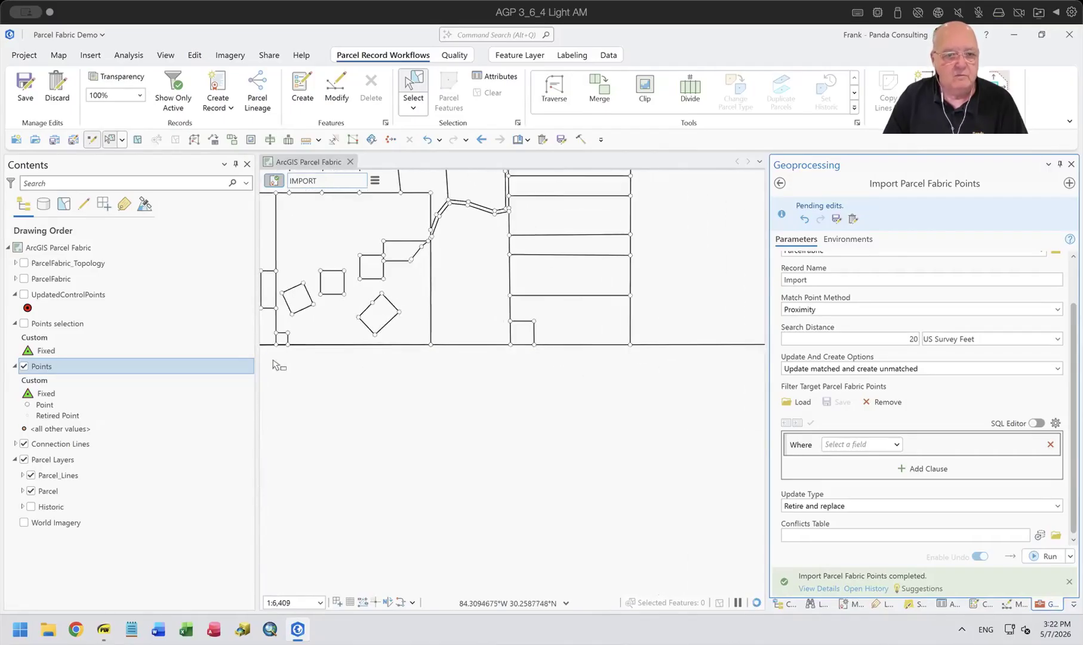
pyautogui.scroll(-4, 575, 377)
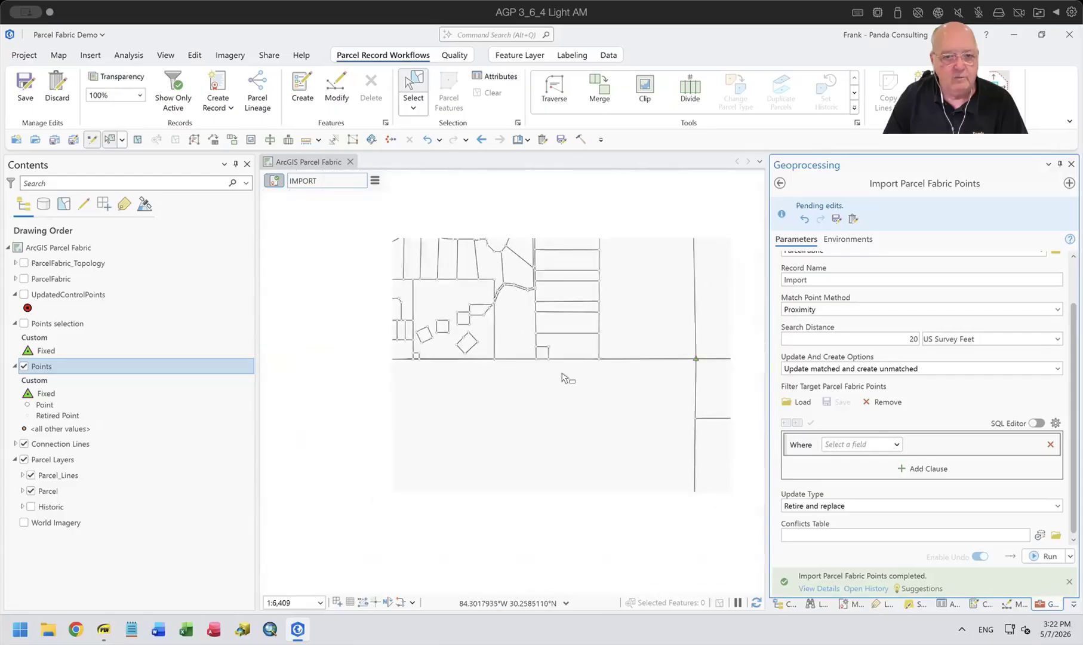
pyautogui.scroll(5, 445, 368)
pyautogui.scroll(-5, 446, 367)
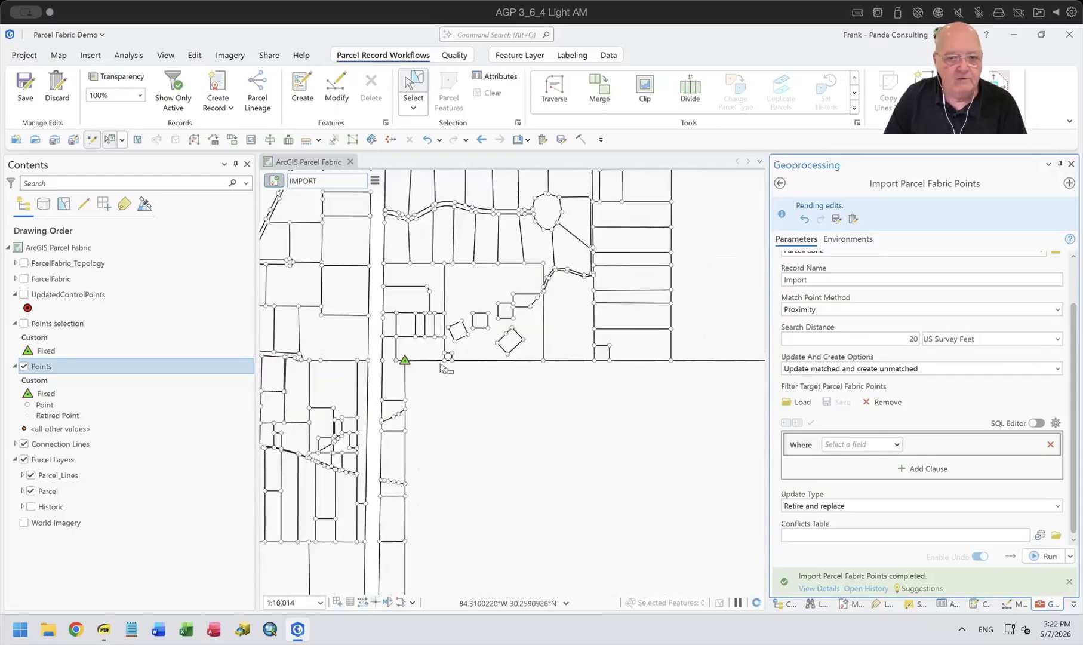
pyautogui.moveTo(525, 441); pyautogui.dragTo(502, 421)
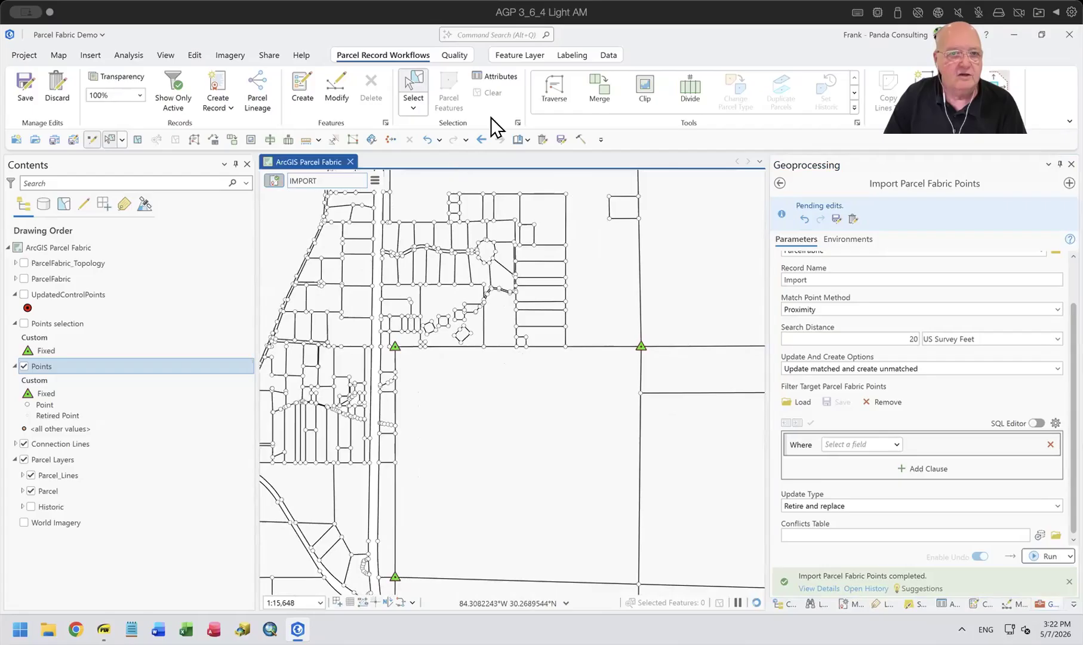
pyautogui.click(455, 54)
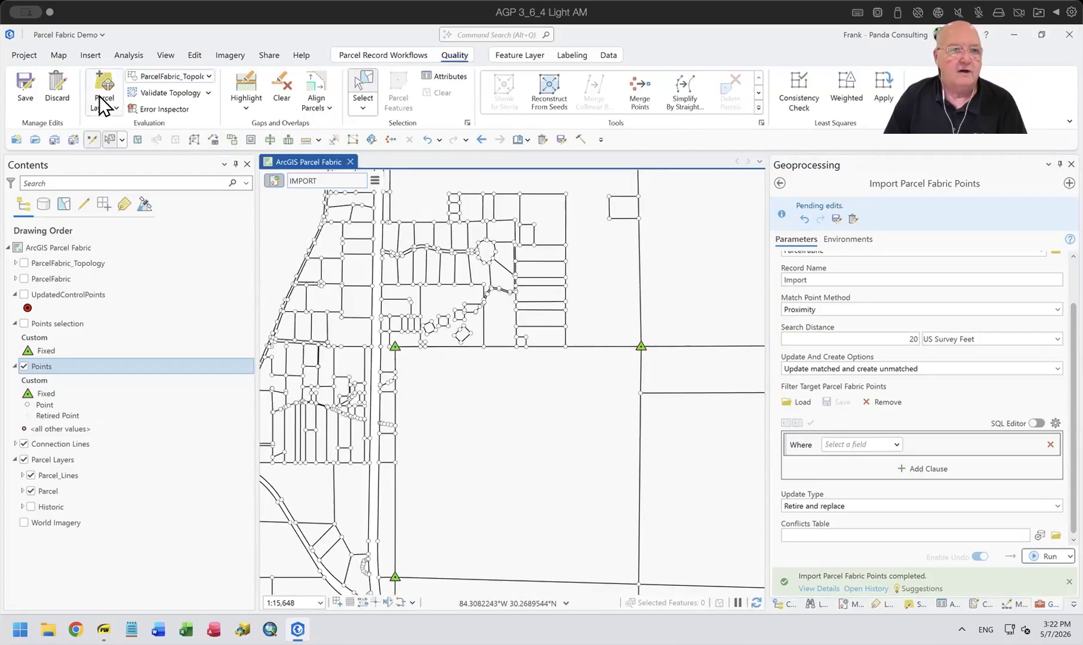
pyautogui.click(235, 83)
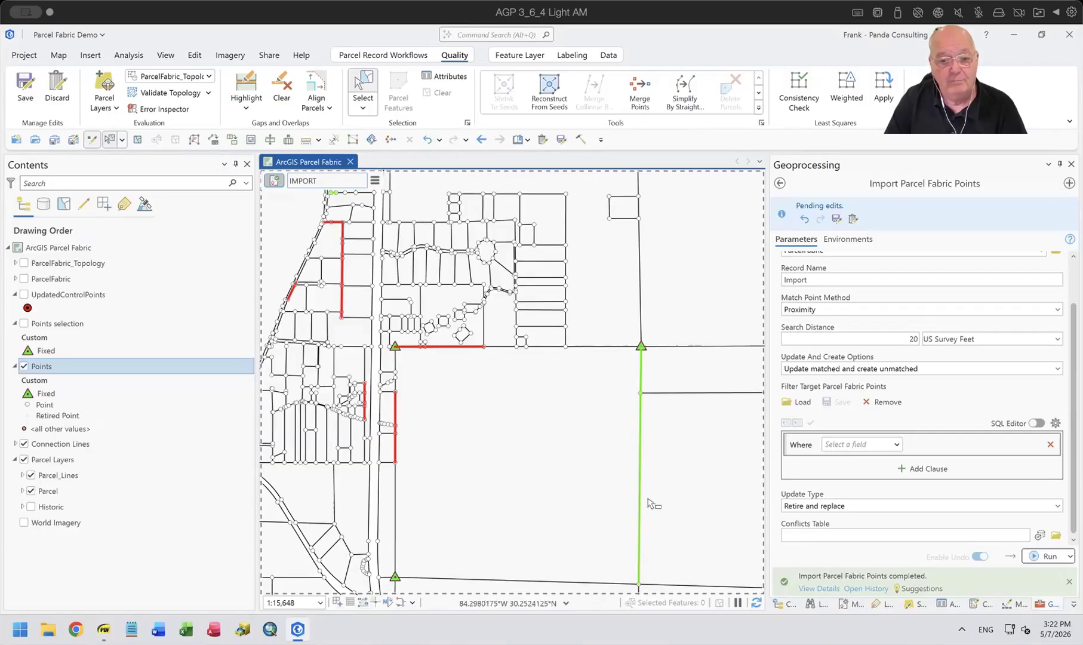
pyautogui.scroll(-2, 647, 510)
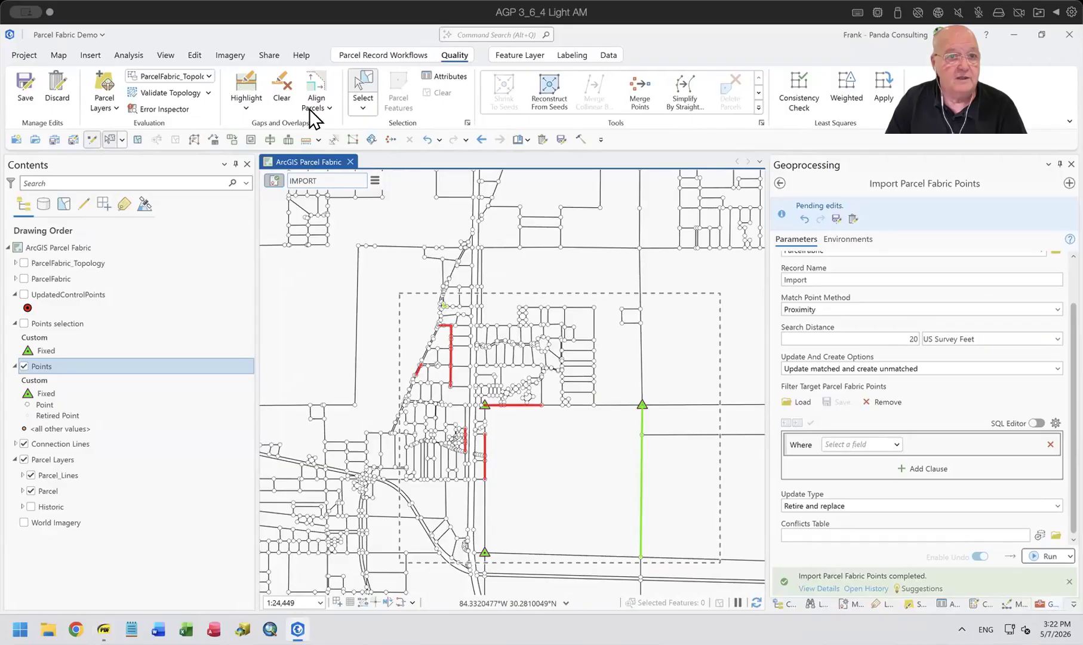
pyautogui.click(282, 89)
# Examine the parcel boundaries along the section line between the two northern fixed points for mismatches.
pyautogui.scroll(2, 589, 432)
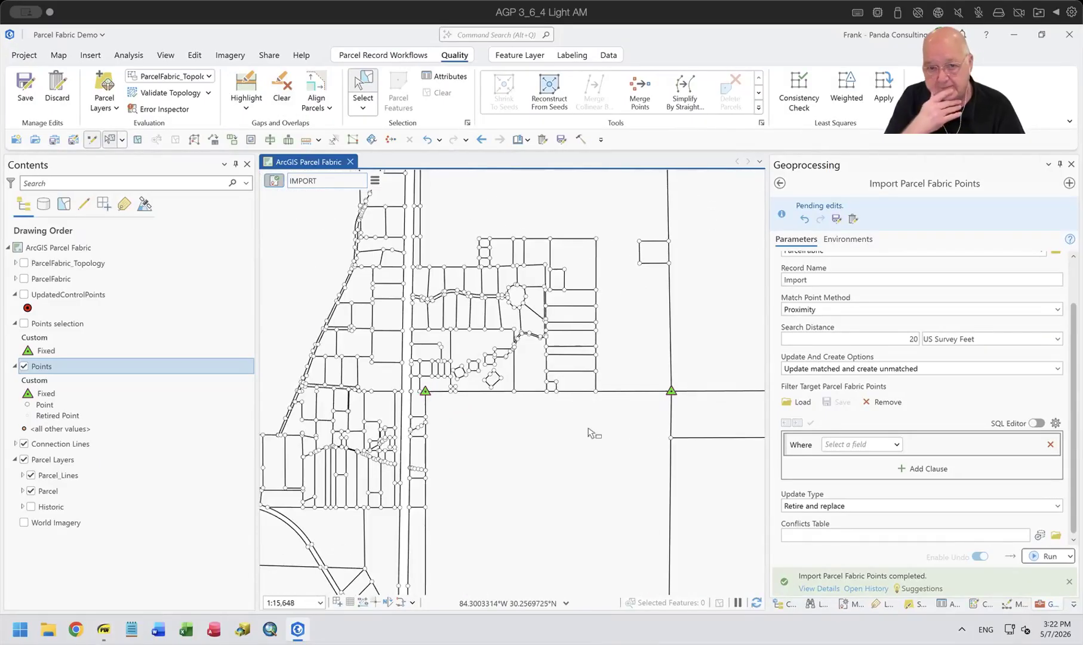
pyautogui.scroll(3, 443, 388)
pyautogui.scroll(4, 636, 319)
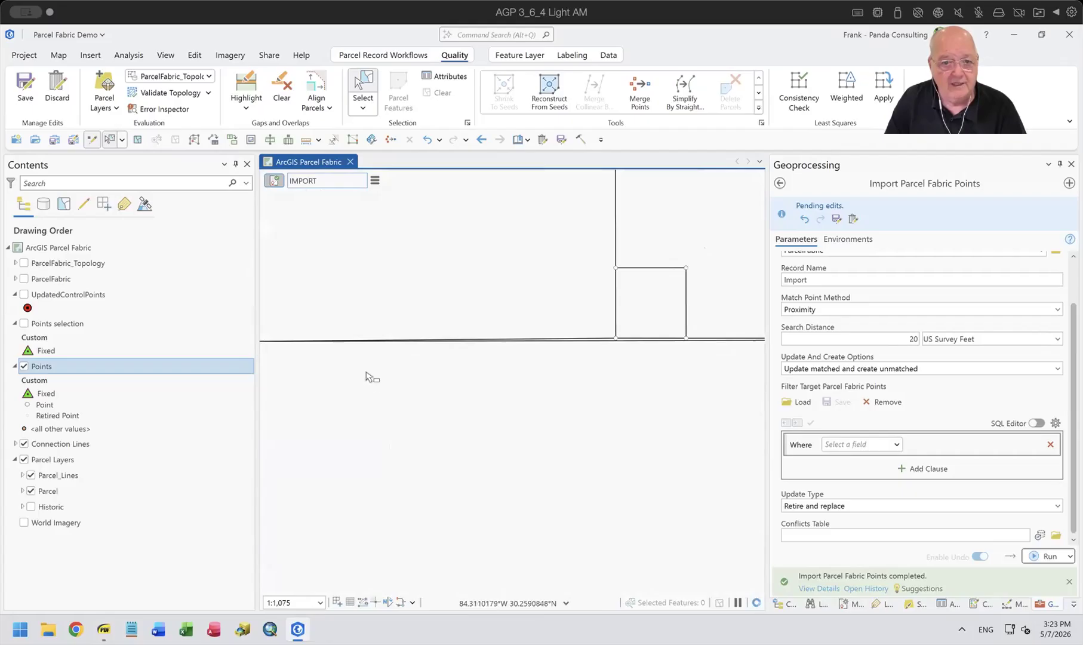
pyautogui.scroll(-2, 425, 358)
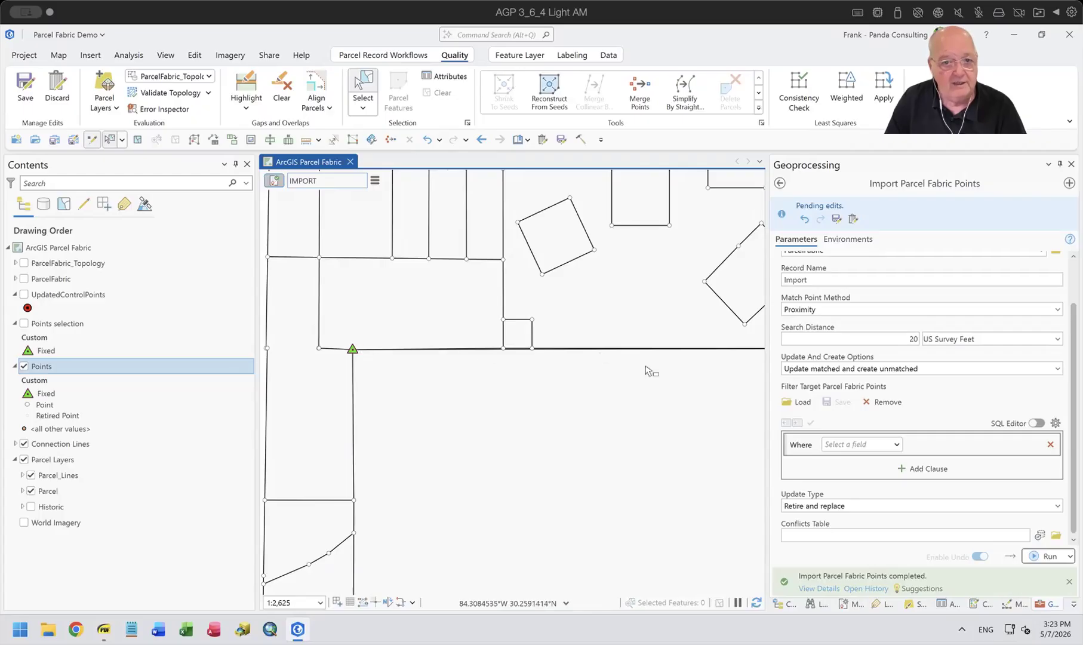
pyautogui.scroll(-1, 648, 370)
pyautogui.moveTo(660, 385); pyautogui.dragTo(509, 411)
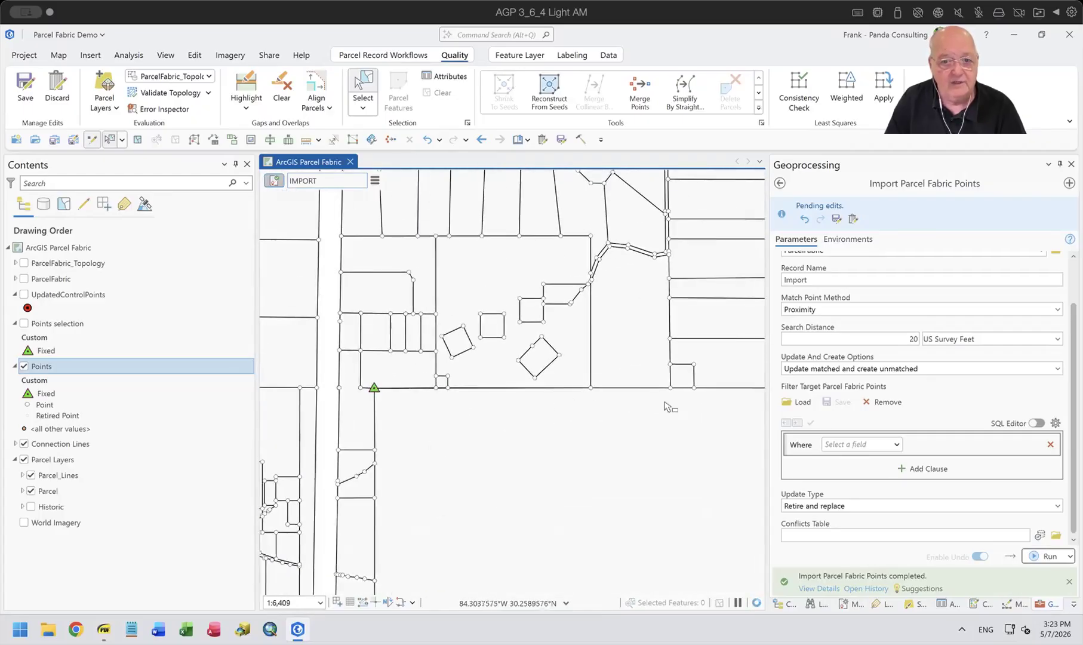
pyautogui.scroll(-1, 670, 407)
pyautogui.moveTo(675, 433); pyautogui.dragTo(578, 437)
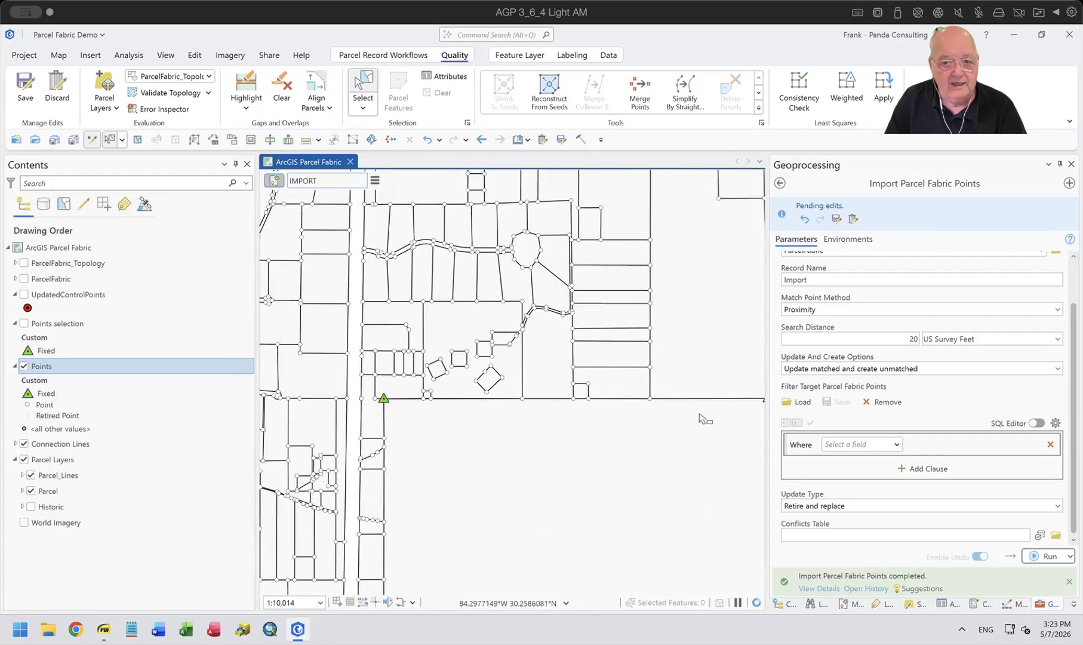
# Examine the parcel boundaries along the section line between the two northern fixed points and around the neighbouring small square parcels.
pyautogui.scroll(-1, 704, 417)
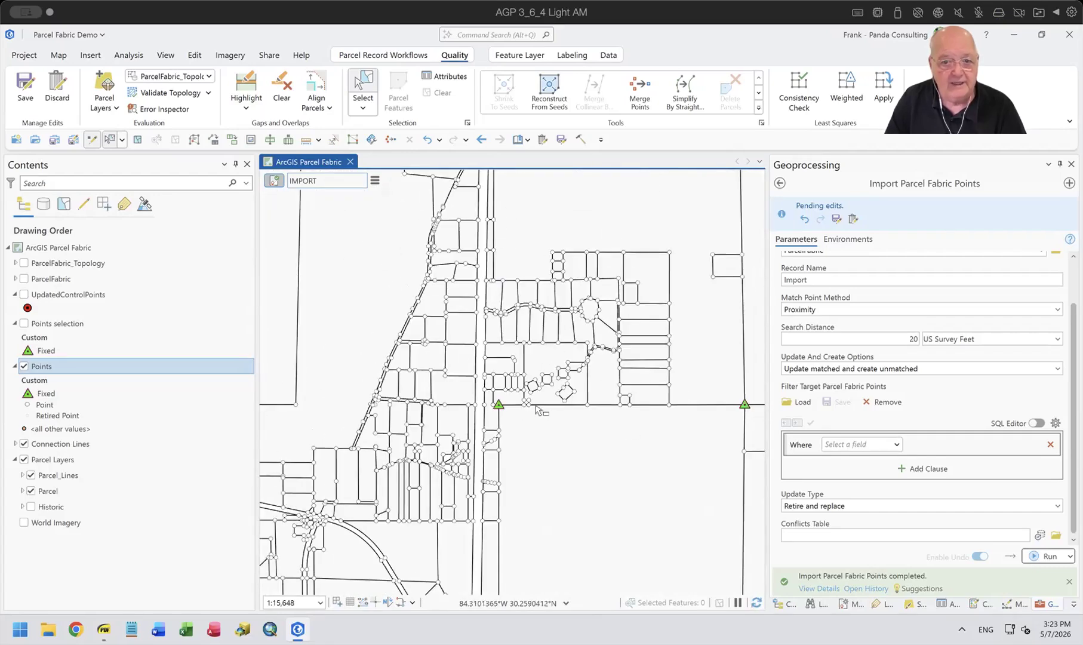
pyautogui.scroll(4, 525, 413)
pyautogui.scroll(2, 517, 405)
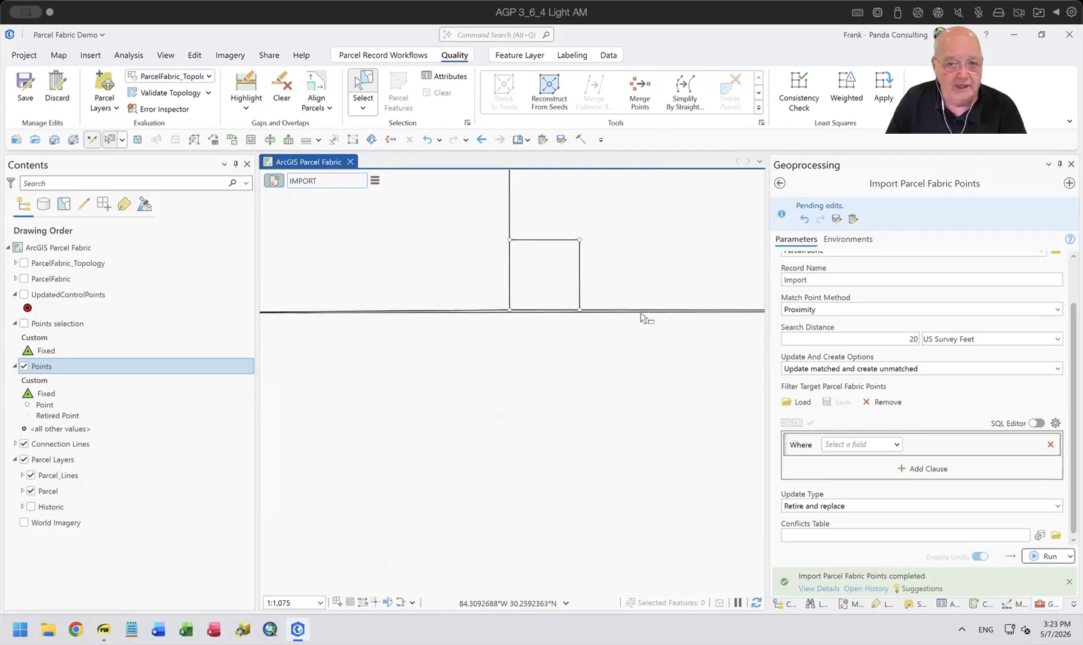
pyautogui.scroll(-3, 646, 316)
pyautogui.scroll(-1, 652, 362)
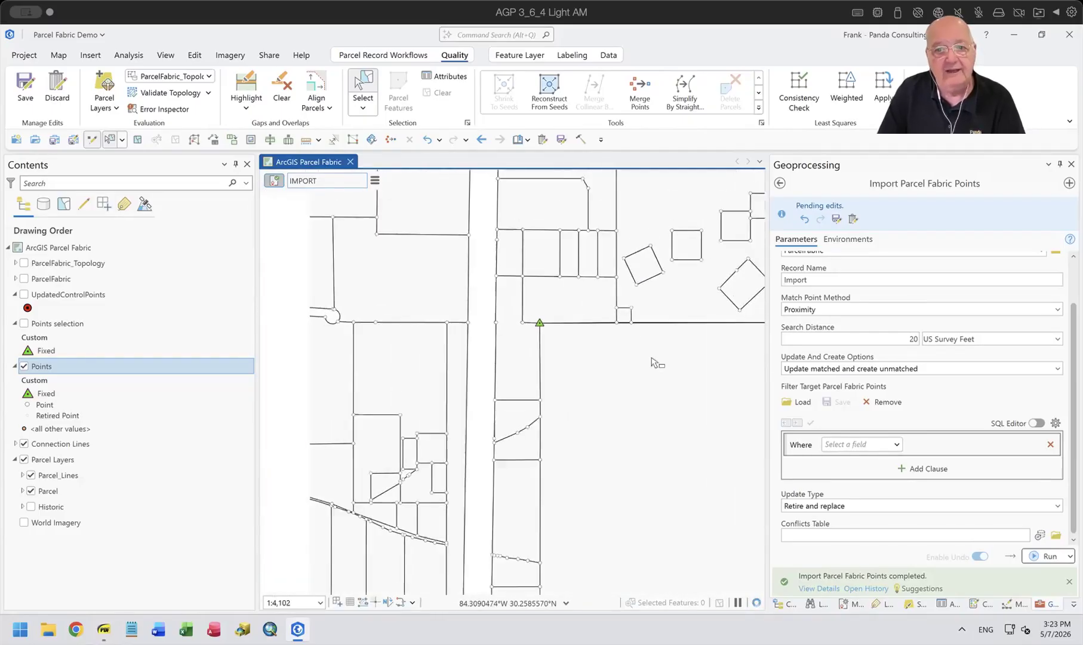
pyautogui.moveTo(667, 411); pyautogui.dragTo(459, 387)
pyautogui.scroll(-1, 475, 389)
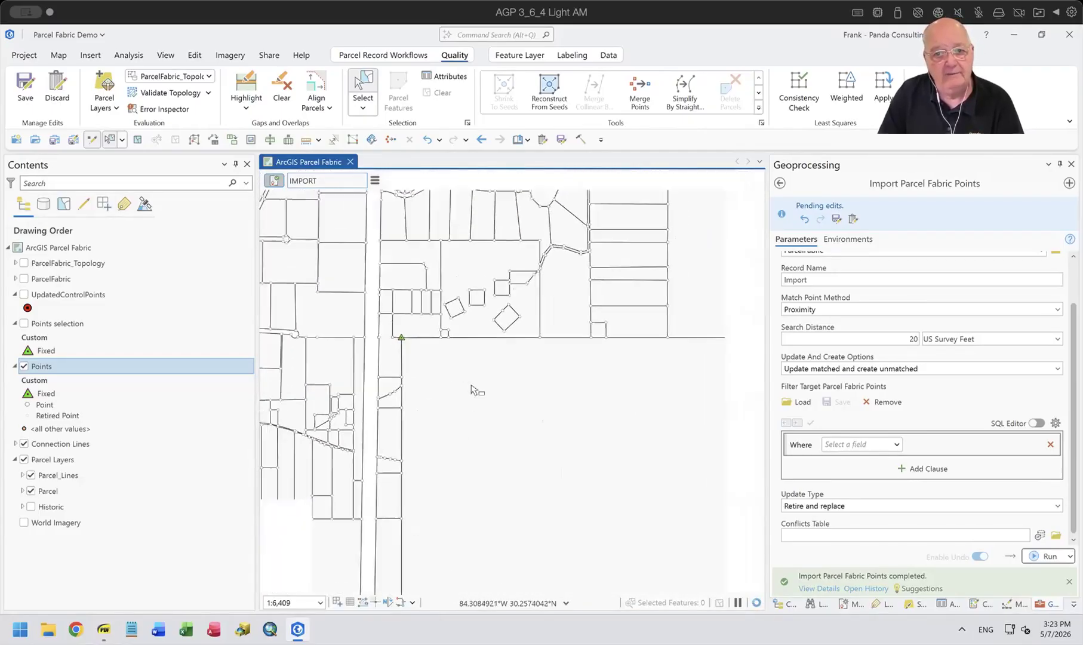
pyautogui.scroll(-1, 556, 383)
pyautogui.moveTo(573, 393); pyautogui.dragTo(537, 381)
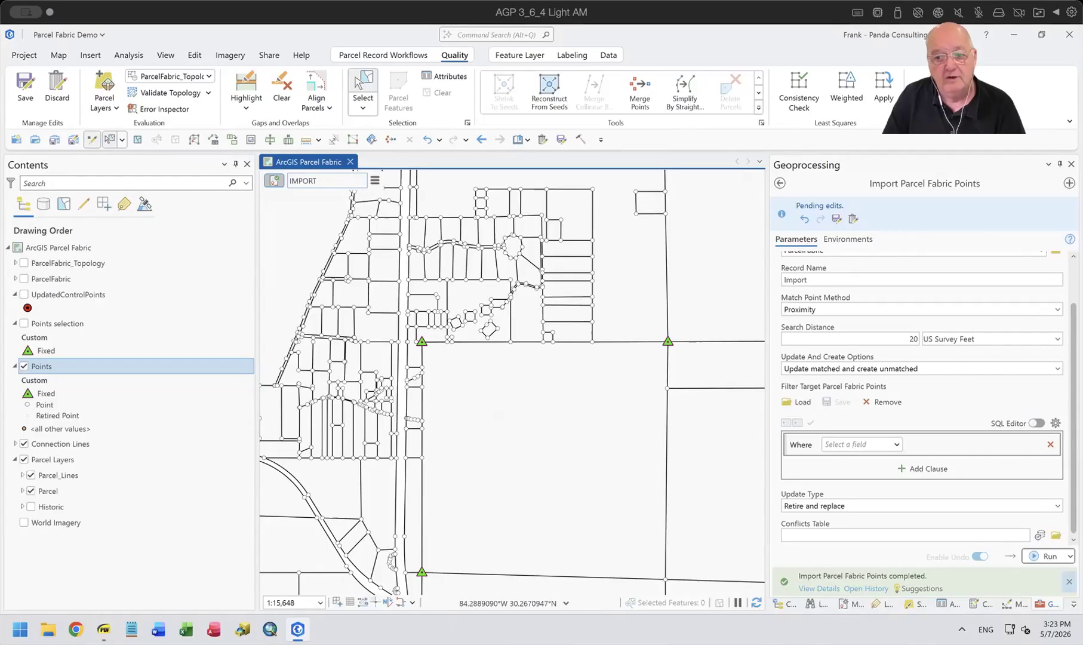
# Start Align Features with a straight-line alignment path and set the alignment tolerance to 10.
pyautogui.click(1010, 602)
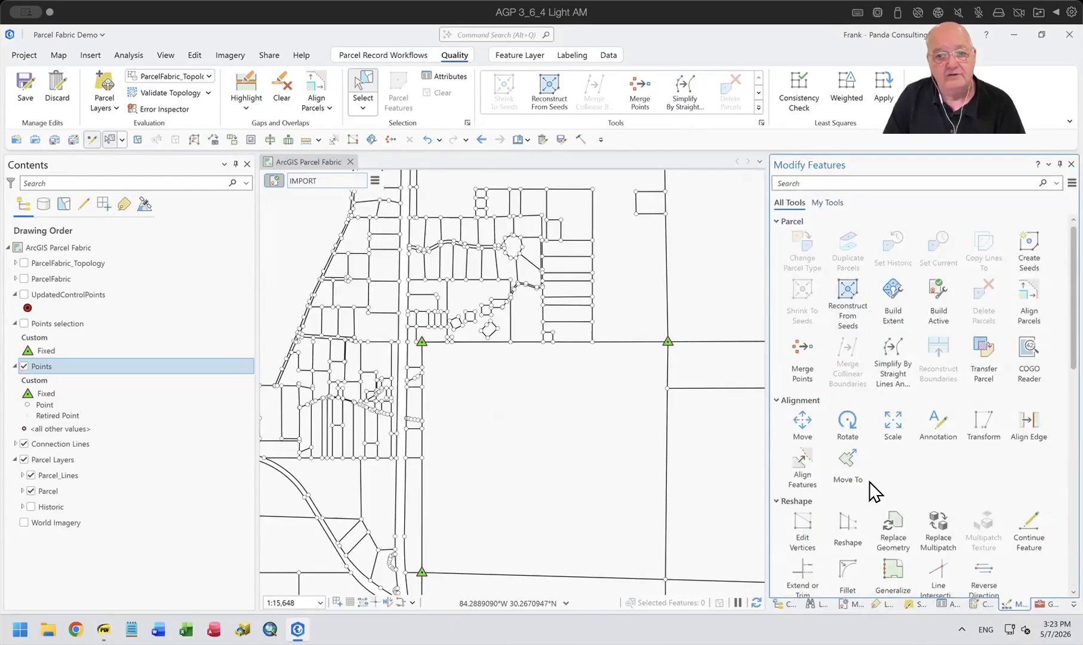
pyautogui.click(807, 462)
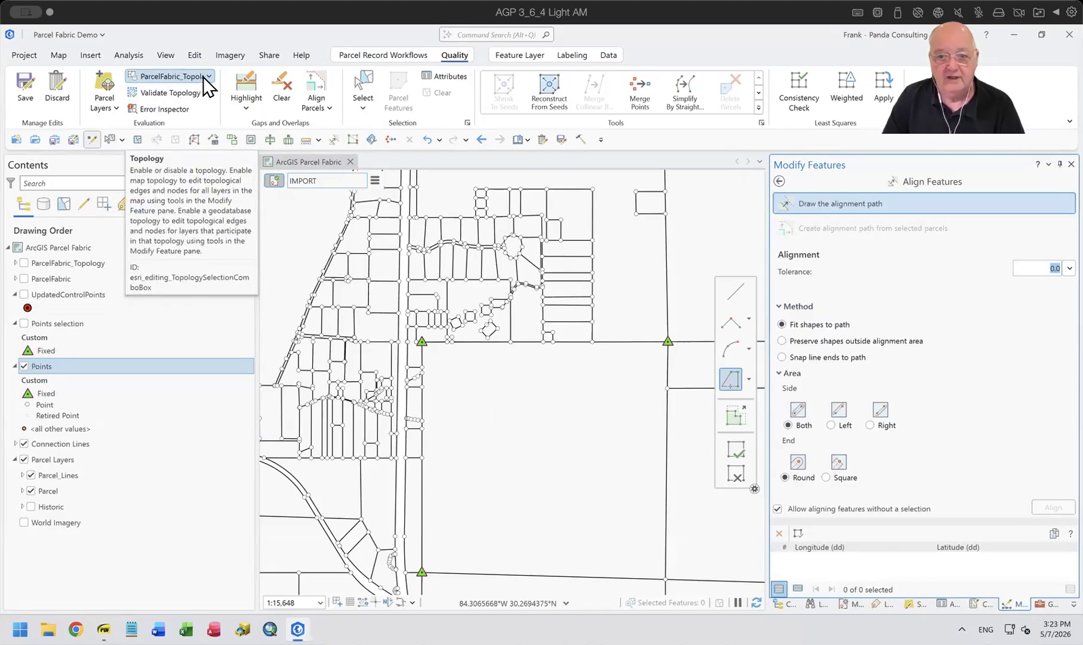
pyautogui.click(738, 289)
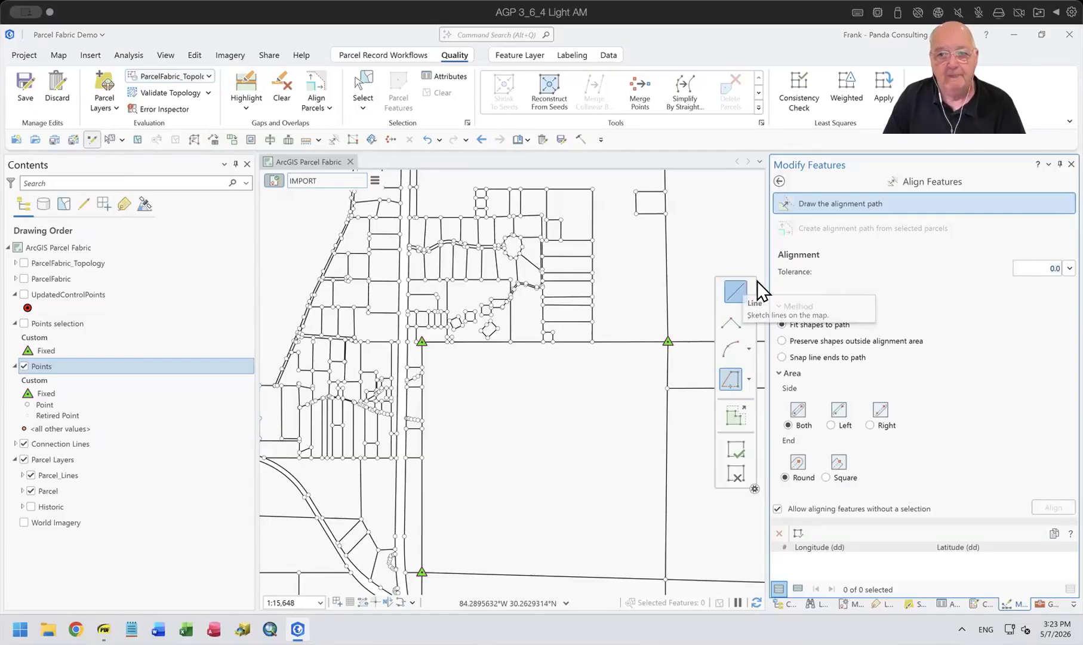
pyautogui.click(1039, 267)
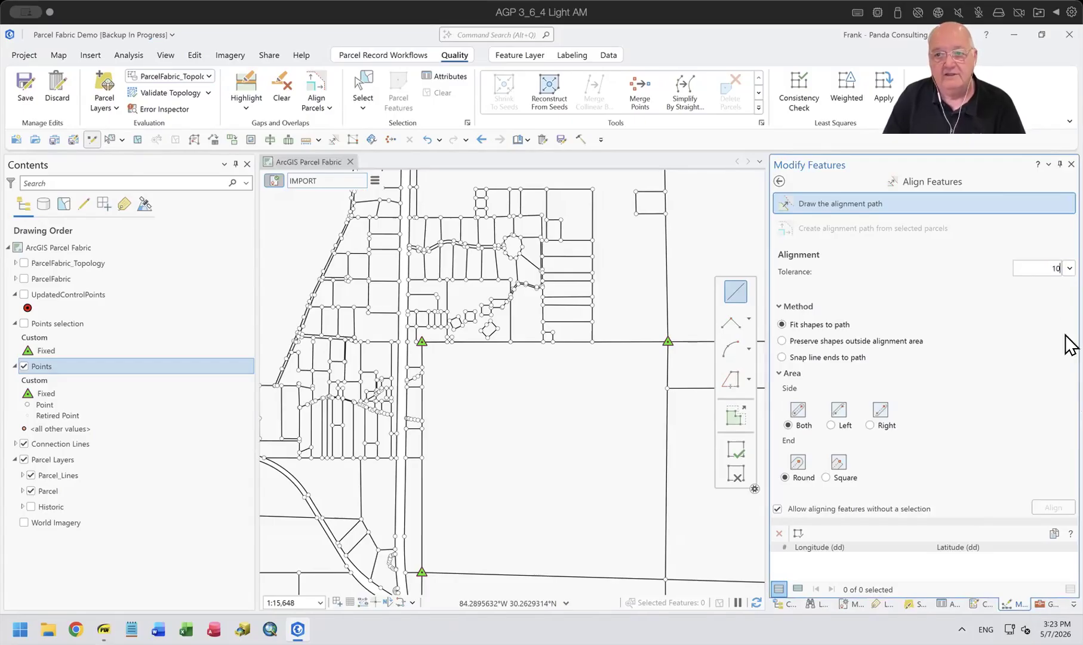
pyautogui.write('10')
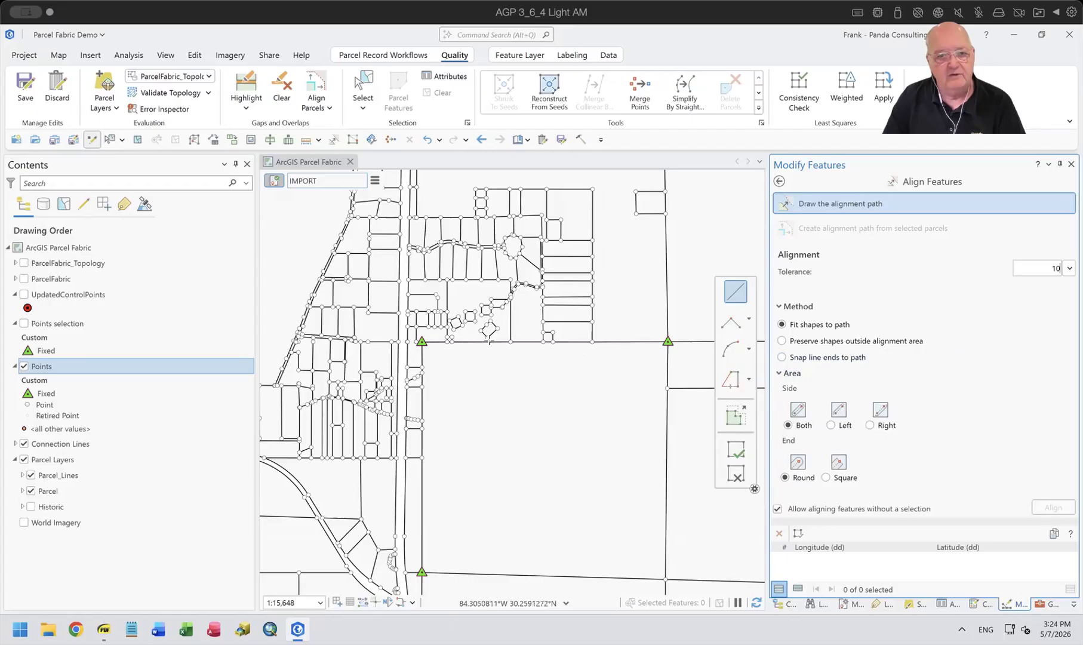
pyautogui.click(731, 291)
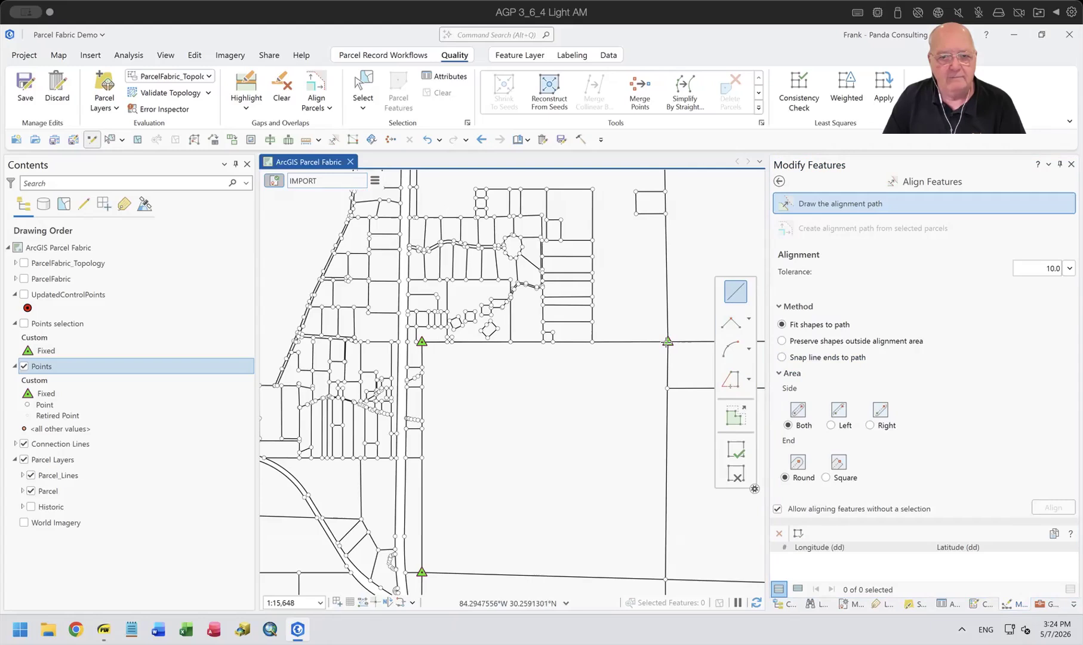
pyautogui.click(667, 341)
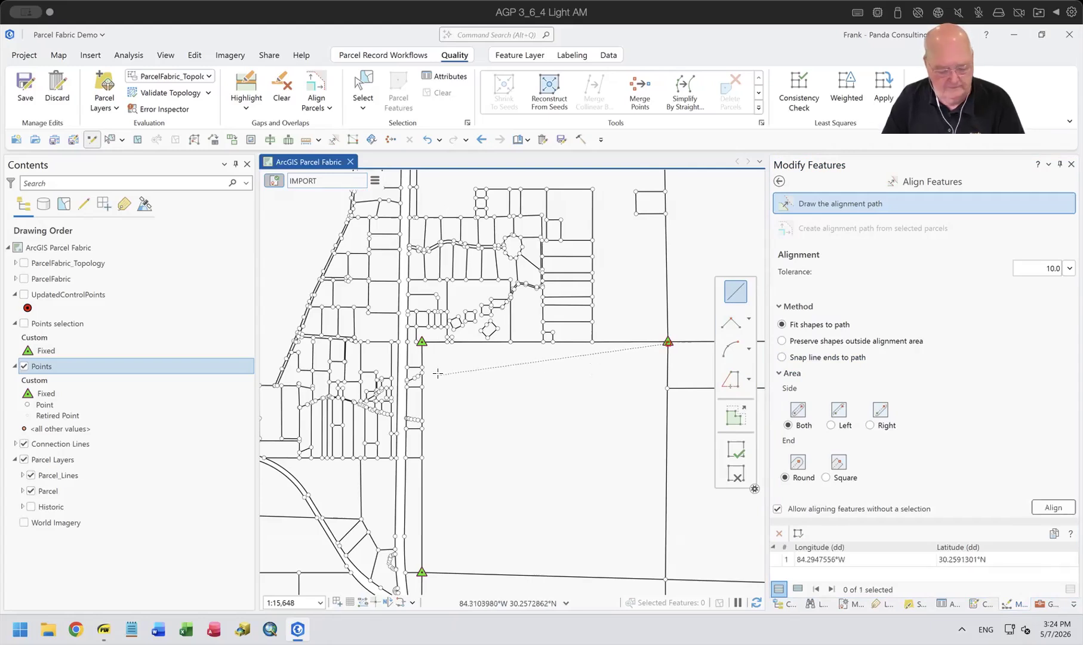
pyautogui.press('Escape')
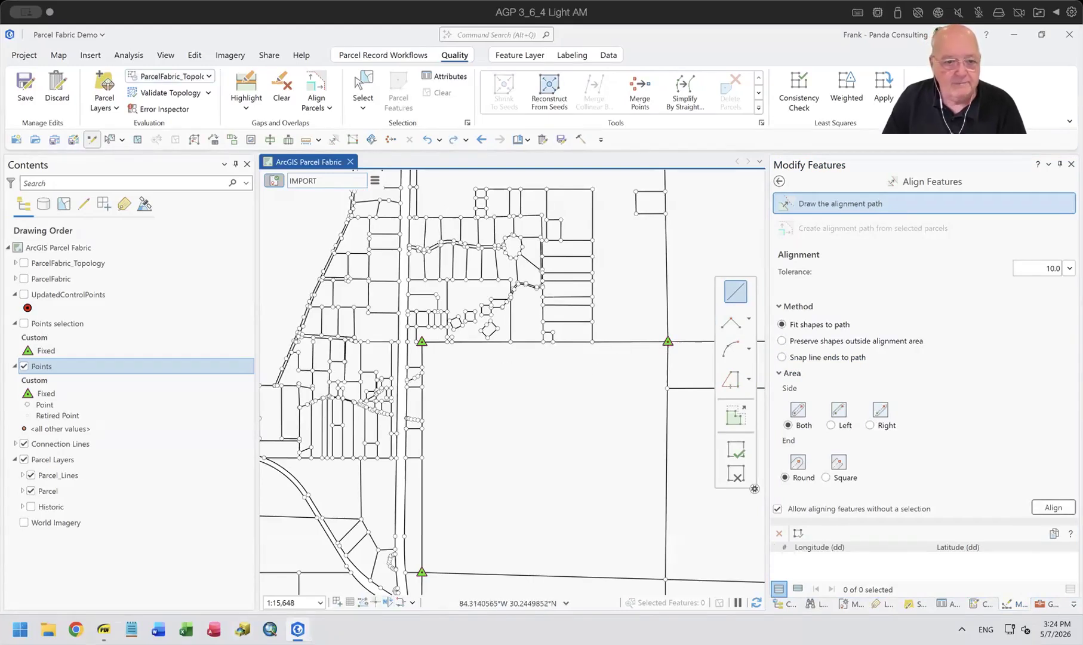
# Turn on snapping and set the XY snapping tolerance to 25 map units.
pyautogui.click(337, 602)
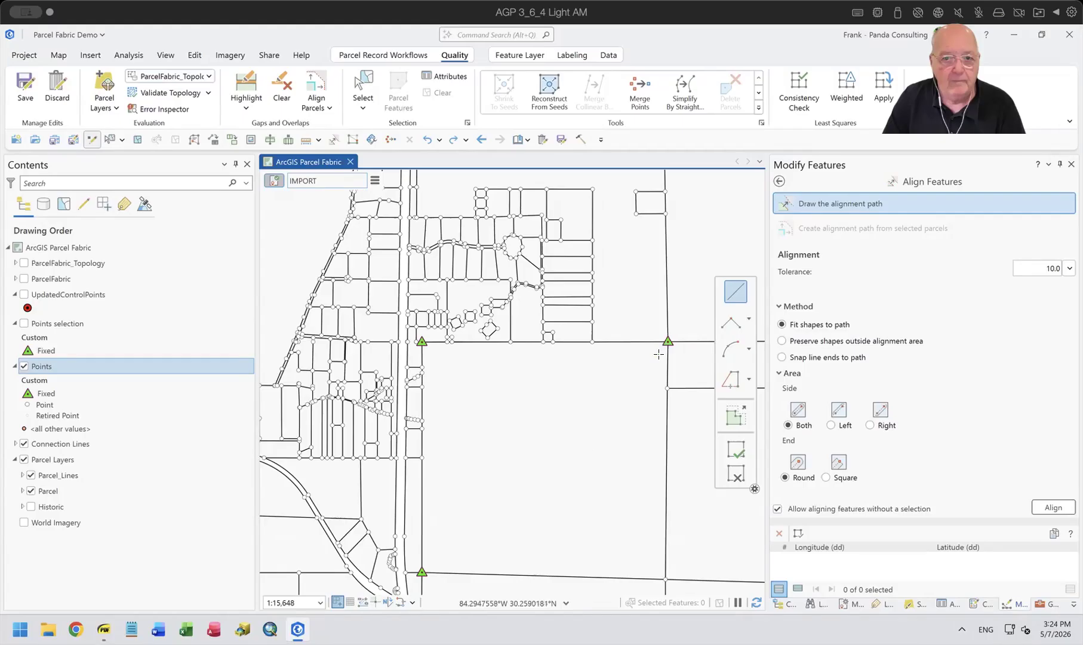
pyautogui.moveTo(335, 602)
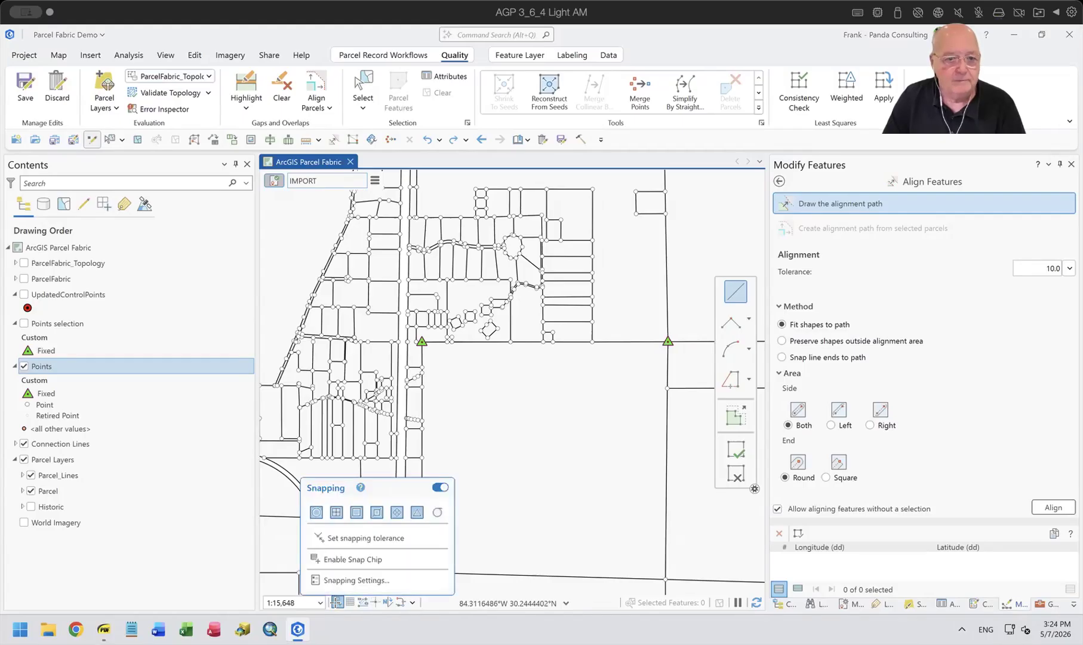
pyautogui.click(367, 579)
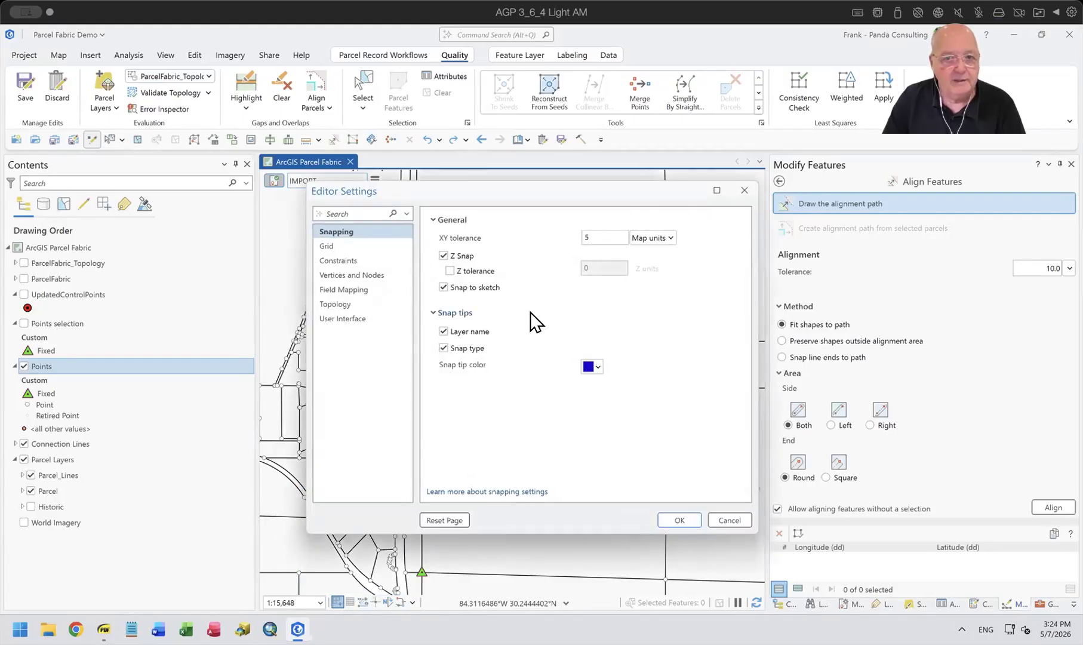
pyautogui.write('25')
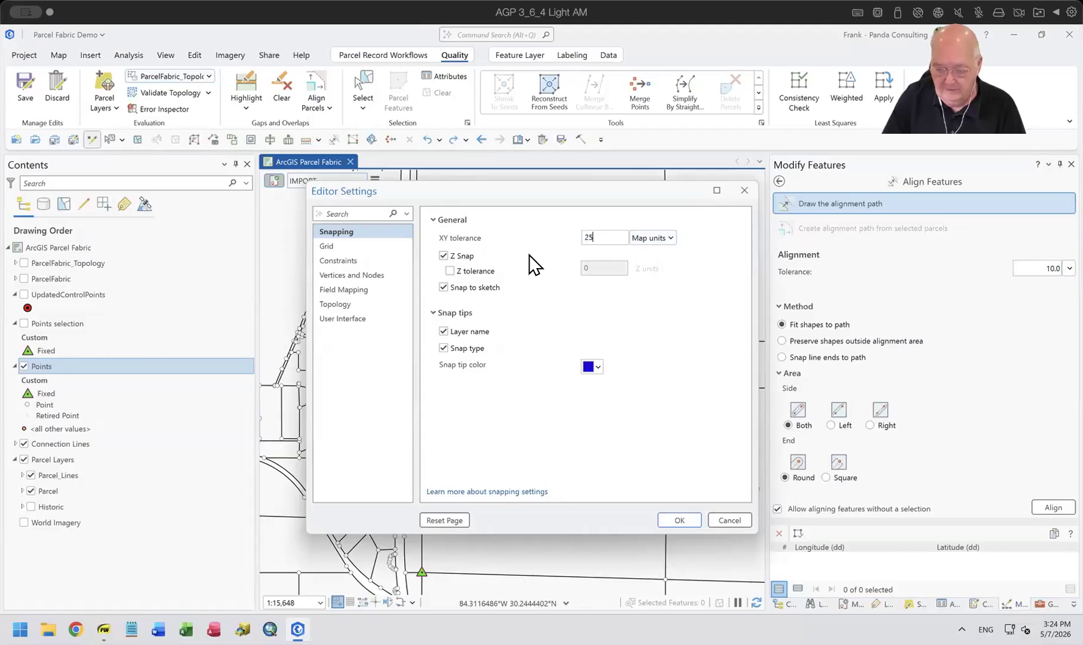
pyautogui.click(680, 520)
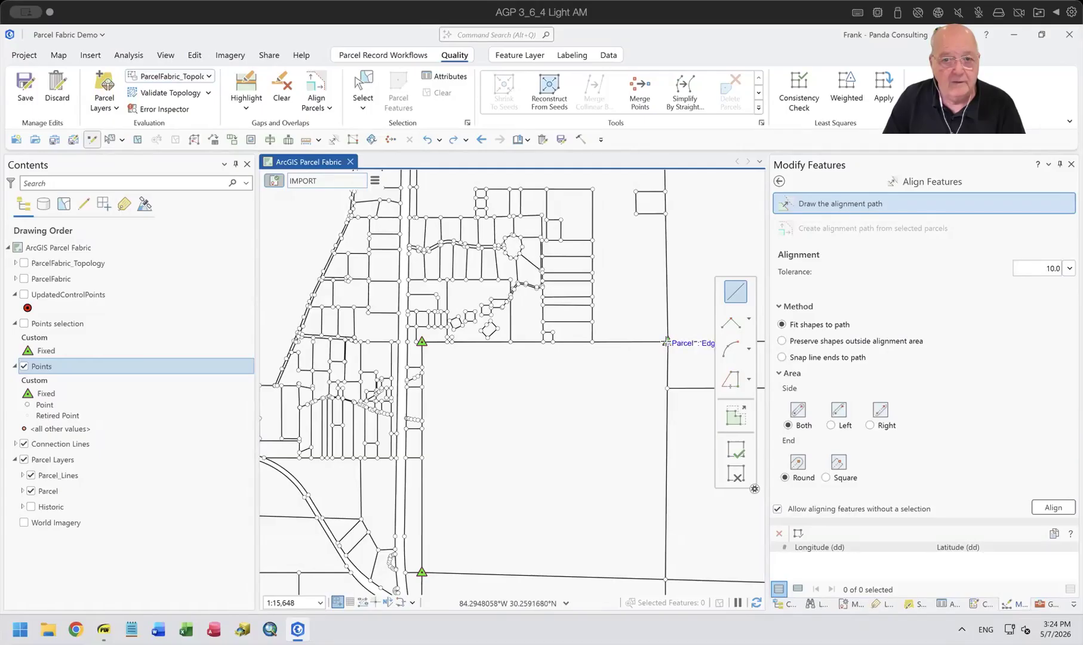
# Sketch a straight alignment path from the northeastern to the northwestern fixed point, replacing the western end vertex with one snapped to the point.
pyautogui.click(666, 340)
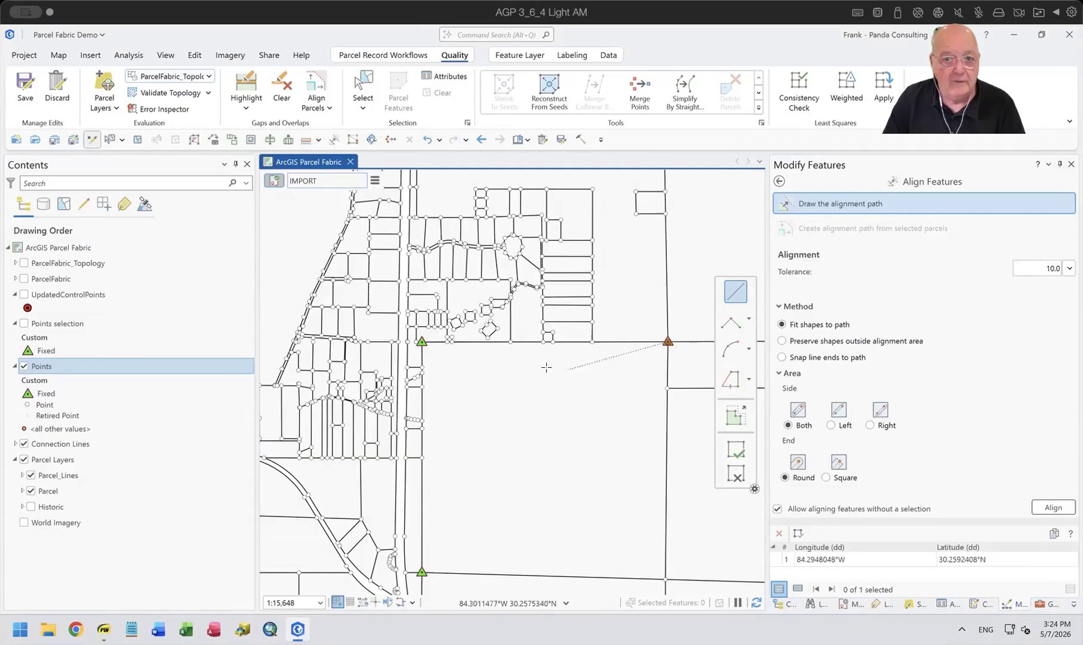
pyautogui.click(419, 342)
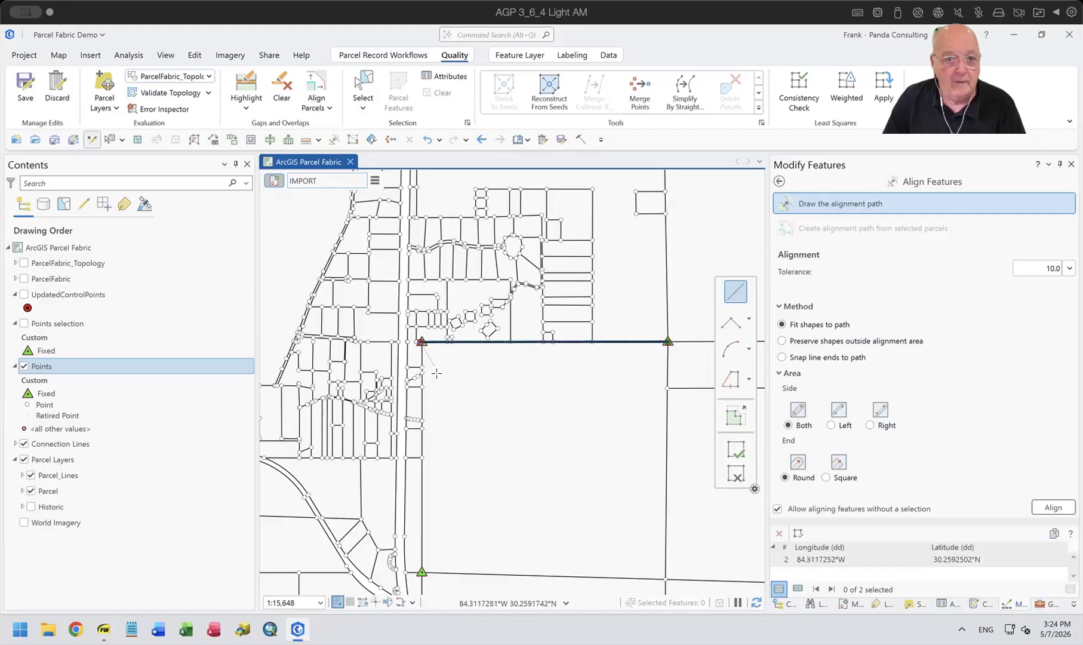
pyautogui.hotkey('ctrl', 'z')
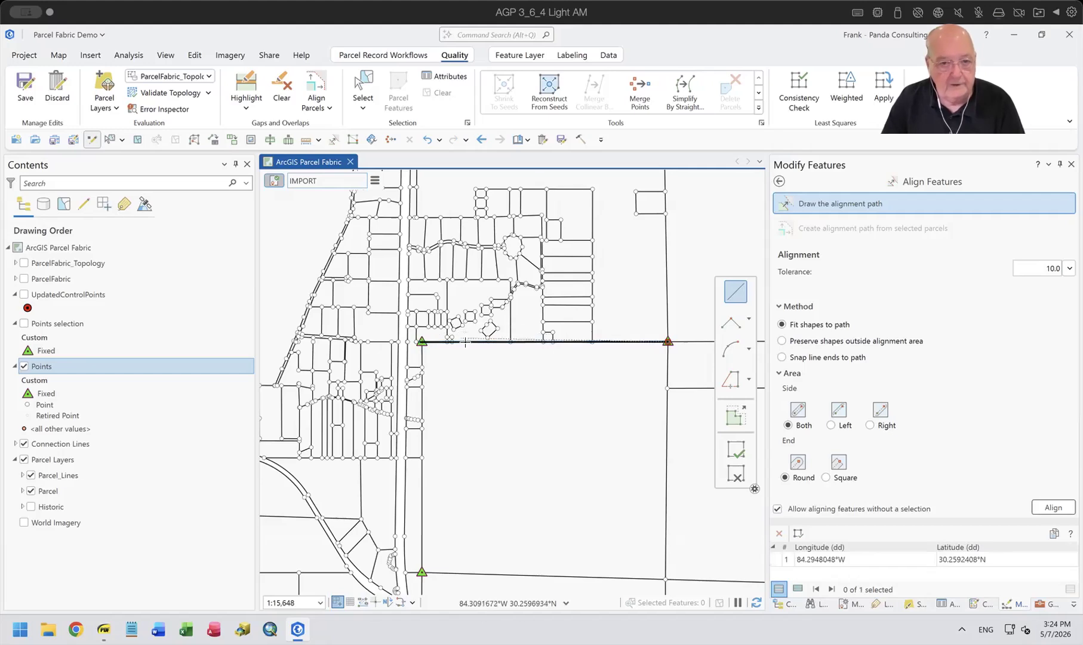
pyautogui.scroll(1, 423, 345)
pyautogui.scroll(2, 423, 345)
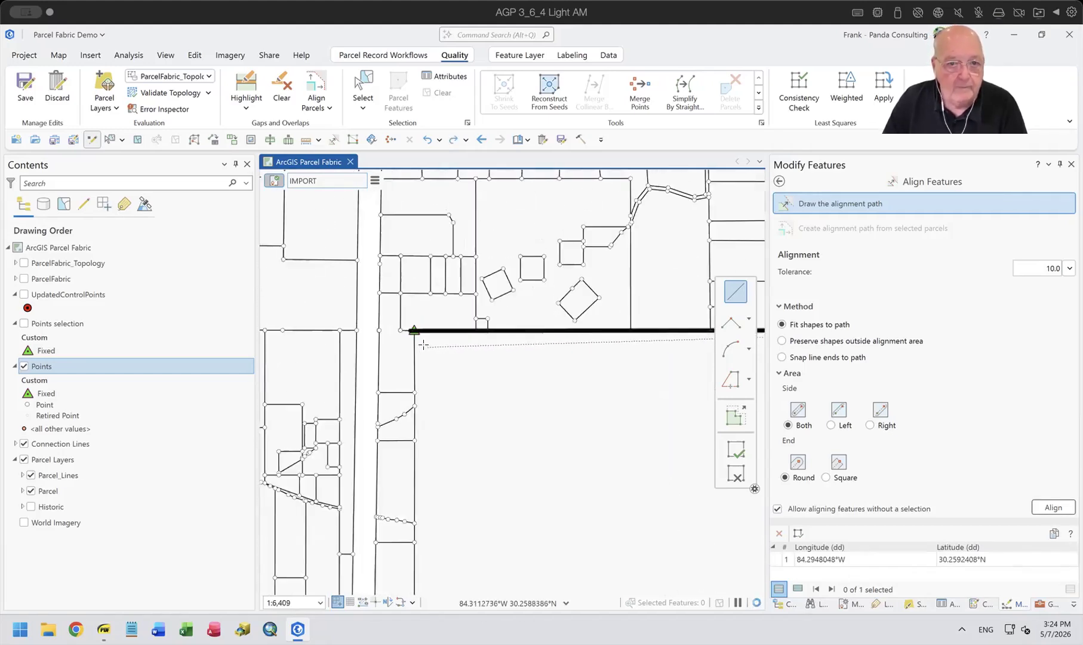
pyautogui.click(412, 330)
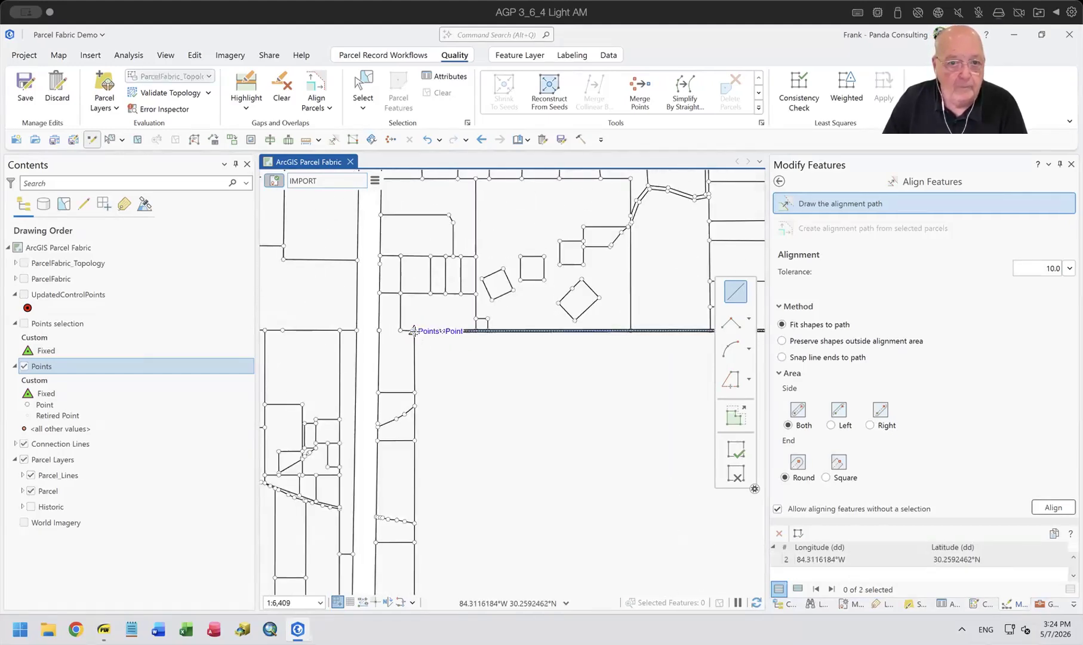
# Examine the alignment path against the parcel lines and points along the section line between the two northern fixed points.
pyautogui.scroll(3, 485, 333)
pyautogui.scroll(3, 486, 333)
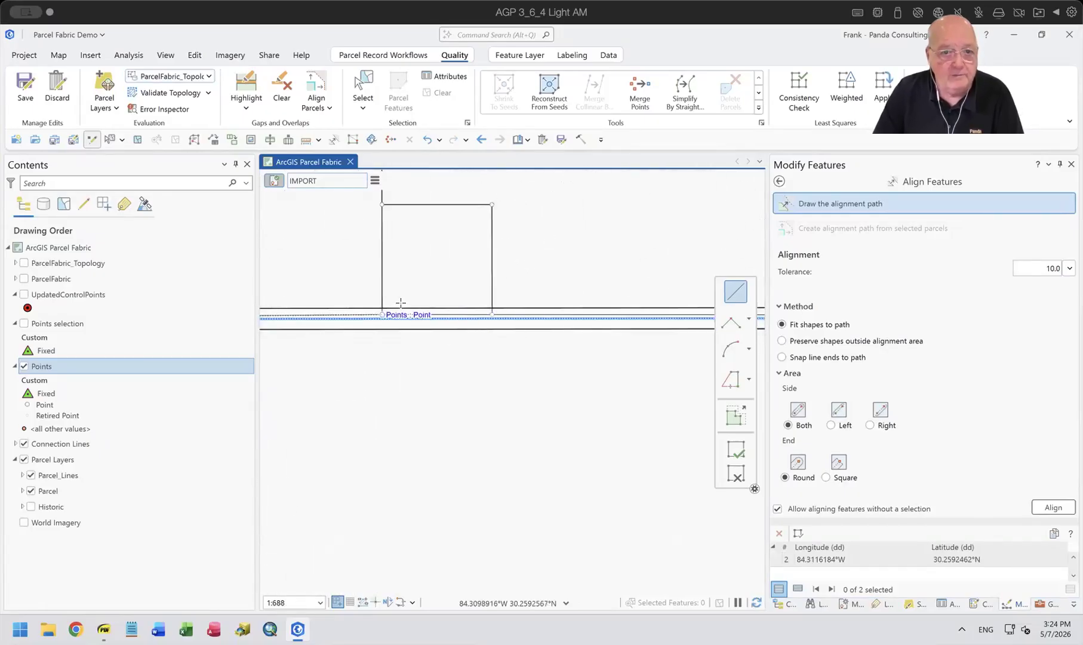
pyautogui.scroll(-3, 489, 337)
pyautogui.moveTo(541, 393); pyautogui.dragTo(316, 406)
pyautogui.scroll(3, 493, 361)
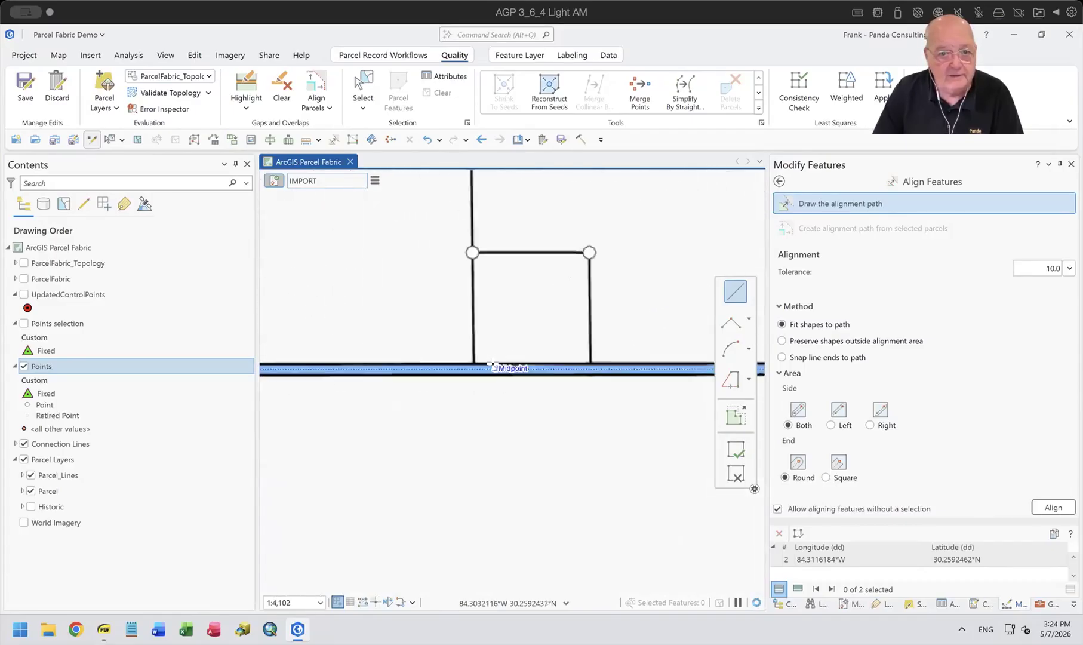
pyautogui.scroll(4, 451, 379)
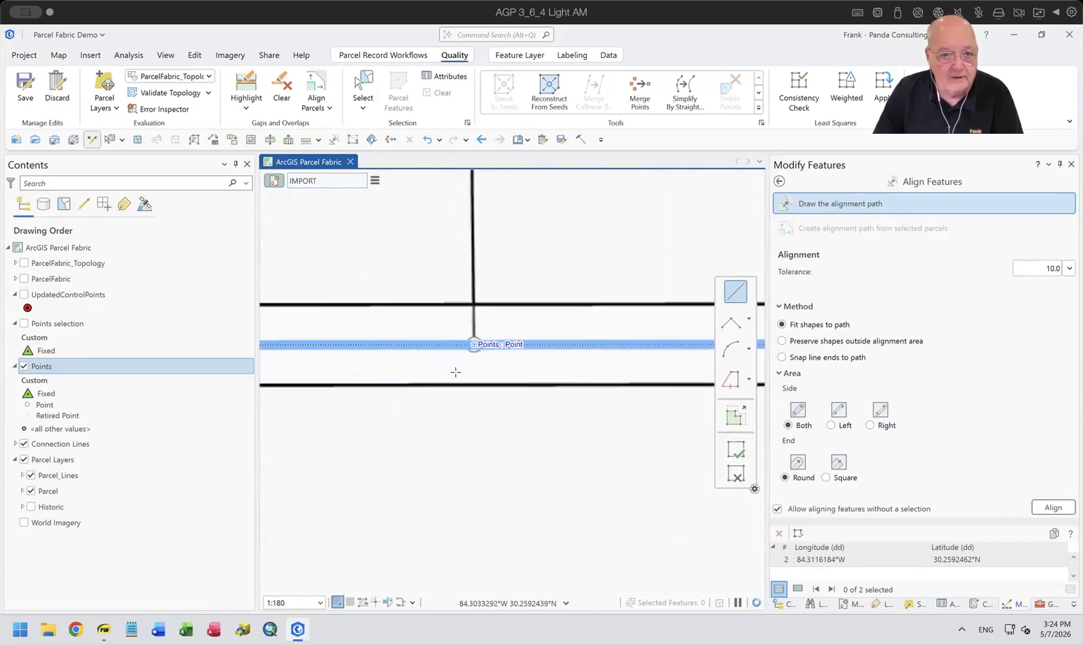
pyautogui.scroll(-3, 457, 373)
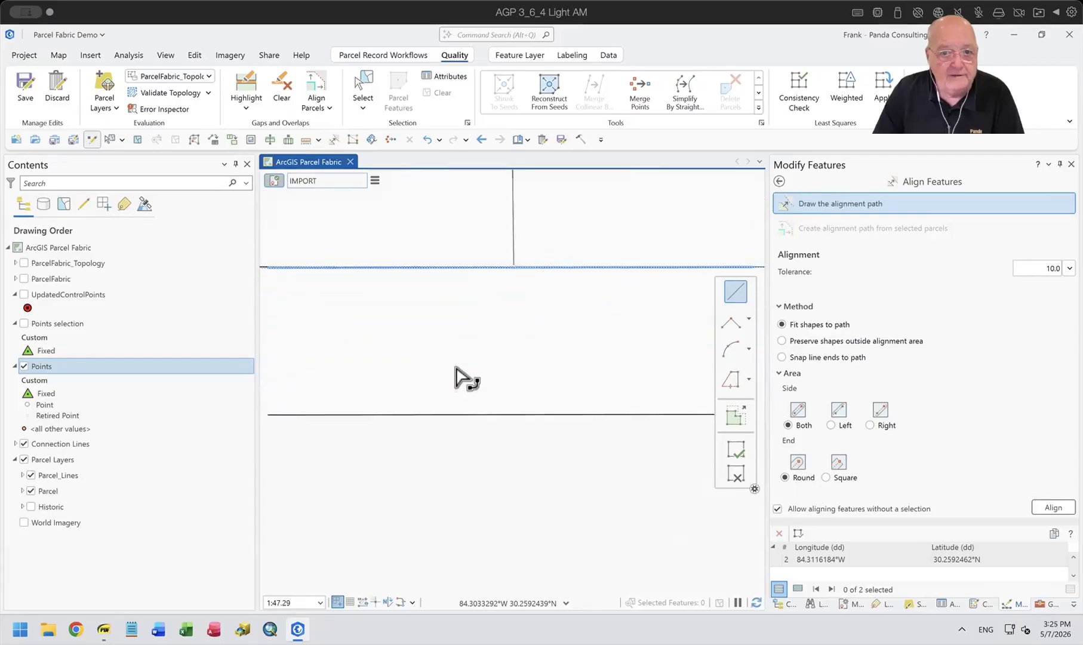
pyautogui.scroll(-4, 456, 375)
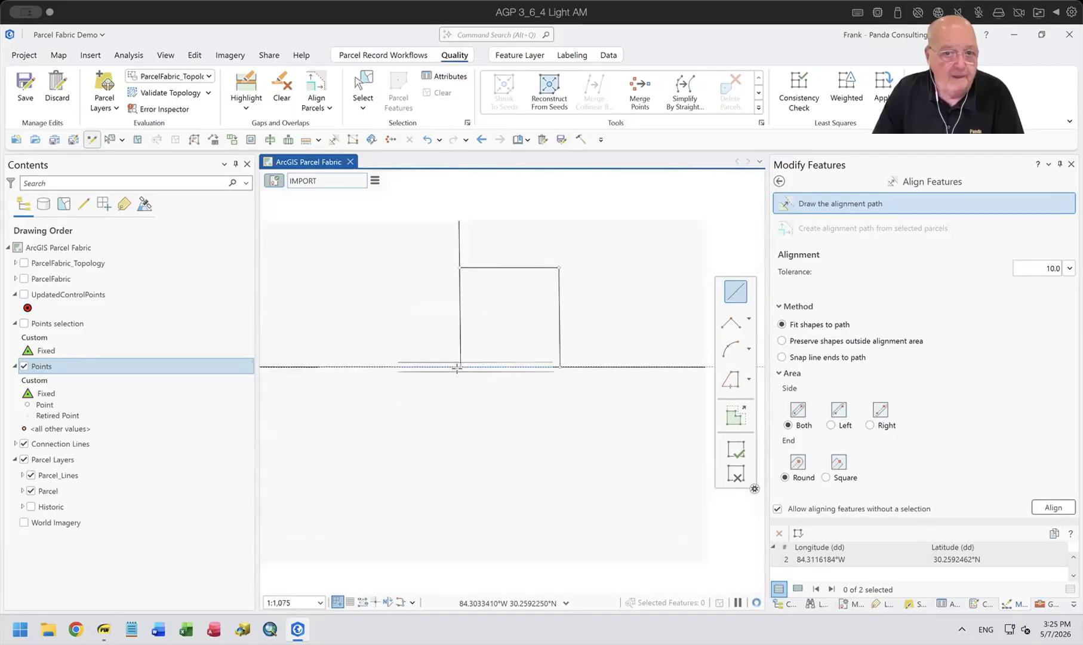
pyautogui.scroll(-2, 566, 431)
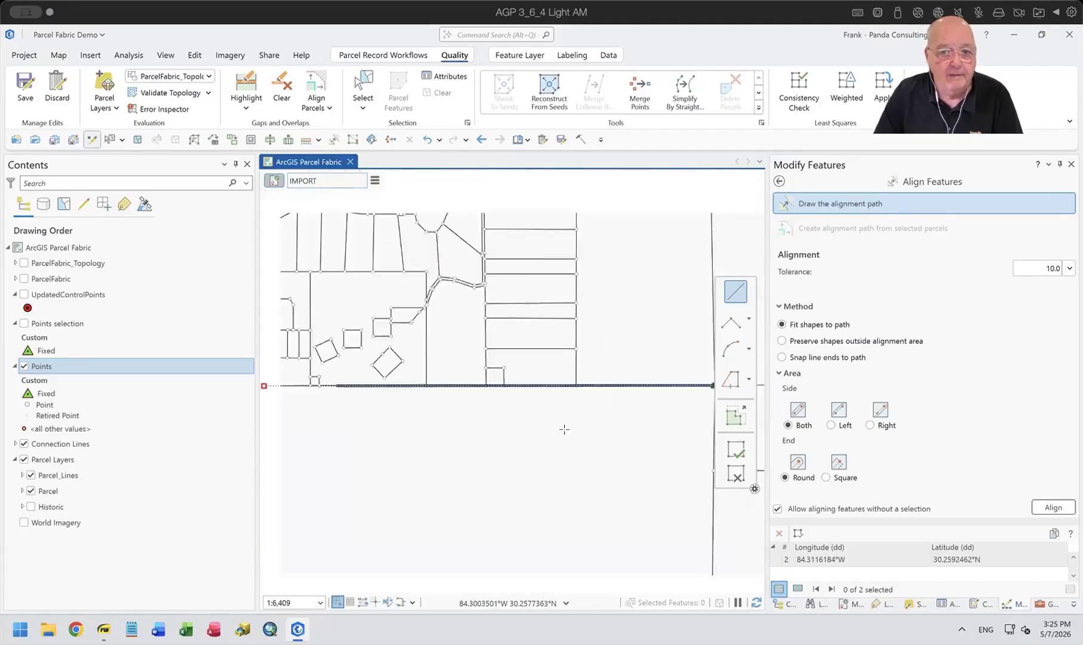
pyautogui.moveTo(572, 448); pyautogui.dragTo(547, 377)
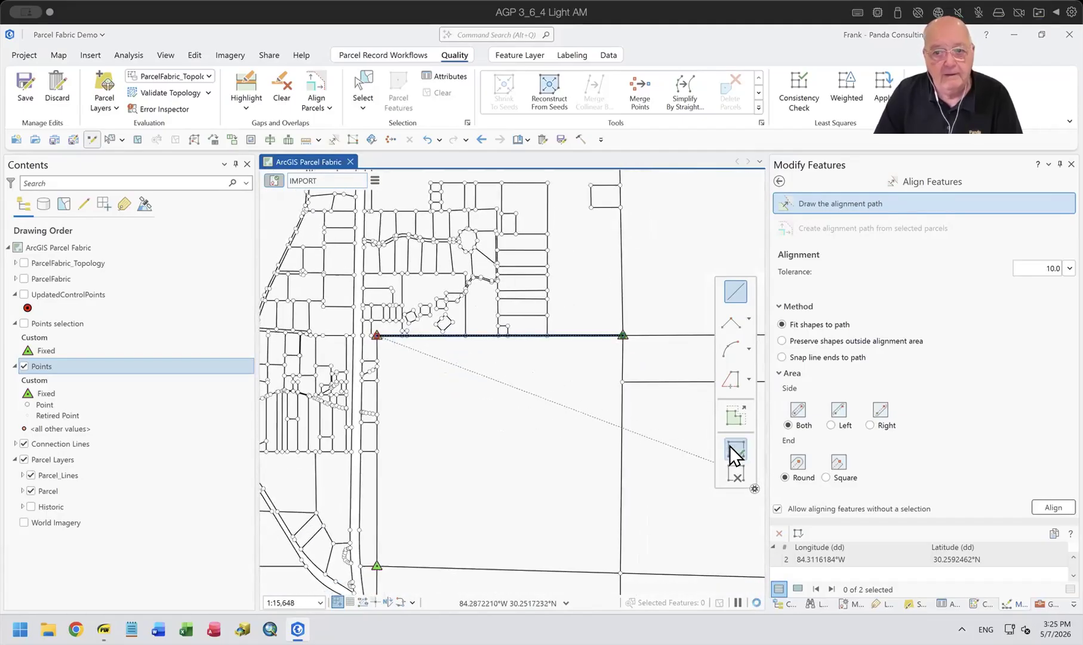
# Try to align the features to the sketched path, and set the editing topology to No Topology.
pyautogui.click(1055, 508)
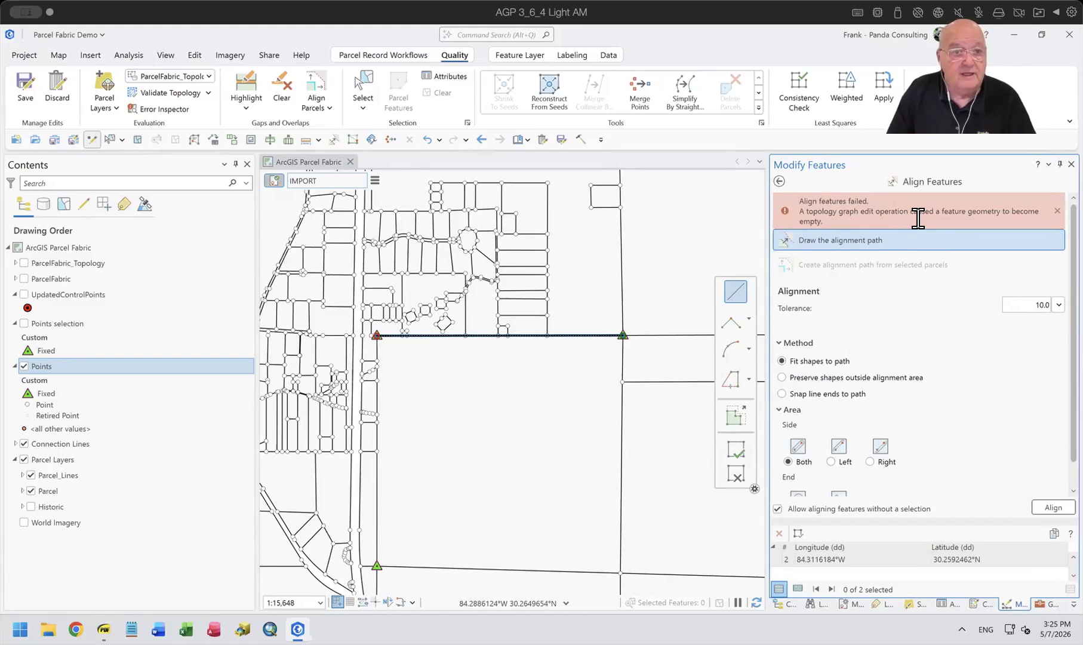
pyautogui.click(206, 76)
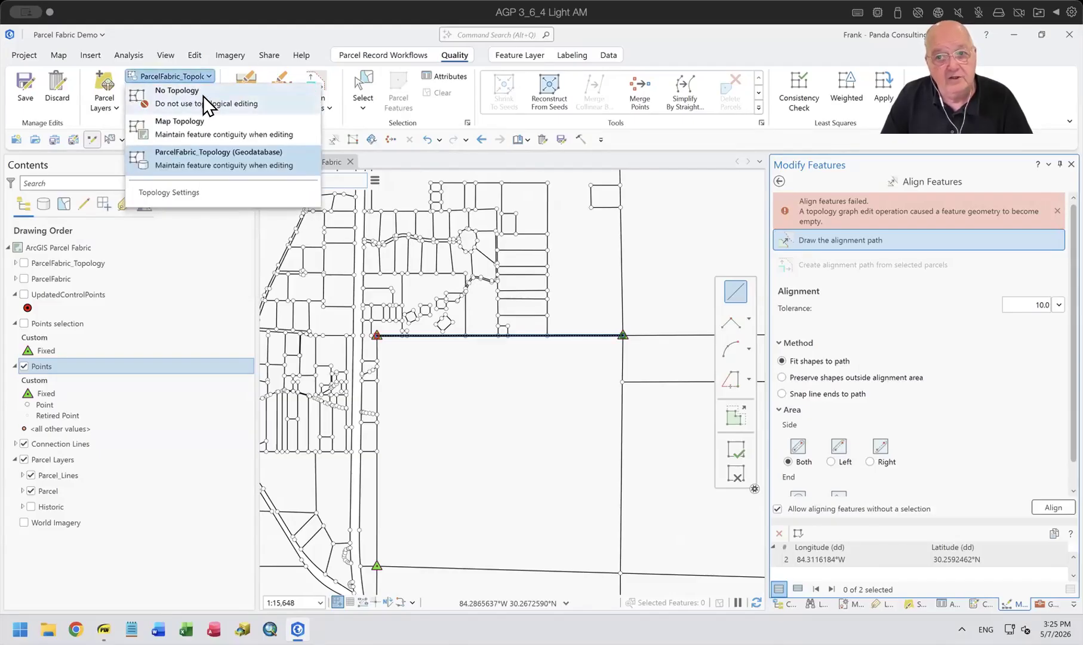
pyautogui.click(203, 95)
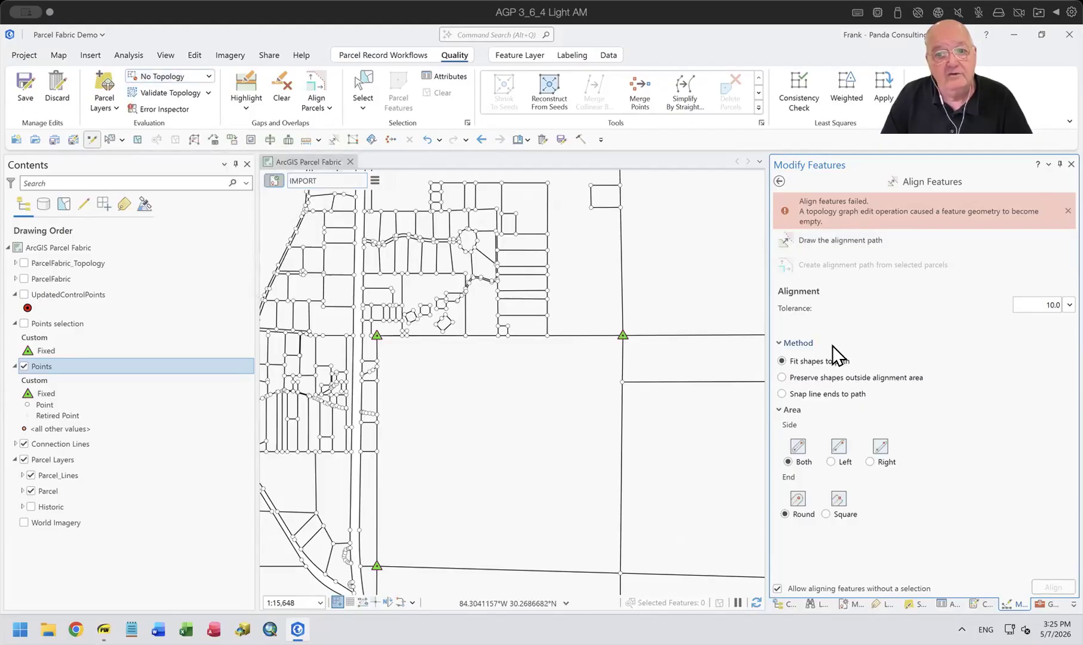
# Check the snapping settings and redraw the alignment path from the northeastern to the northwestern fixed point, snapping both ends to the points.
pyautogui.click(811, 238)
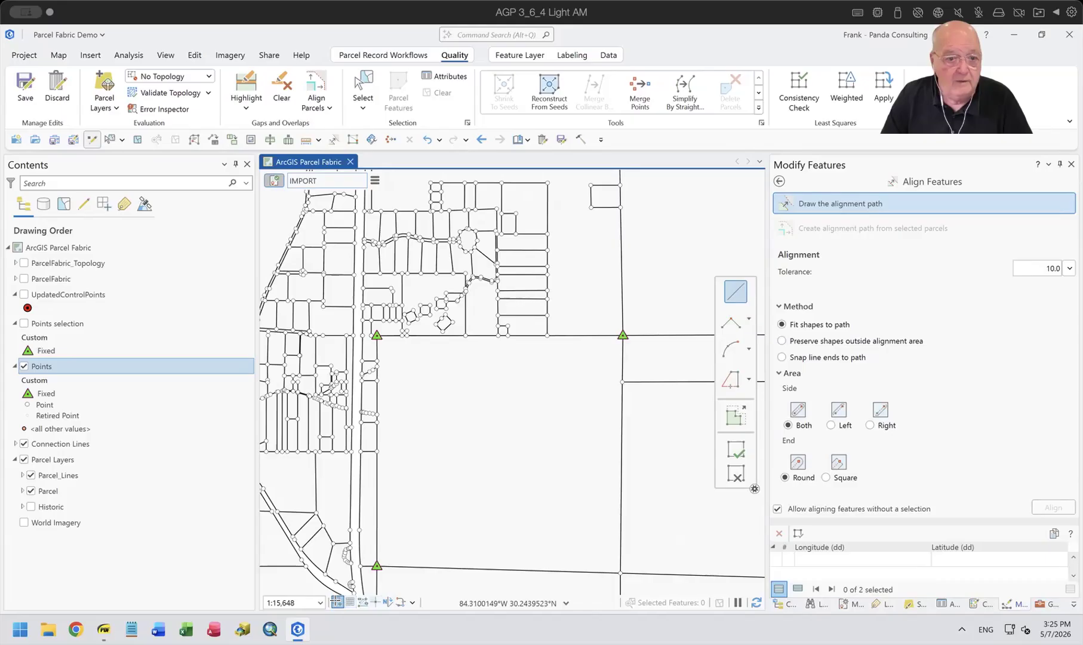
pyautogui.moveTo(336, 602)
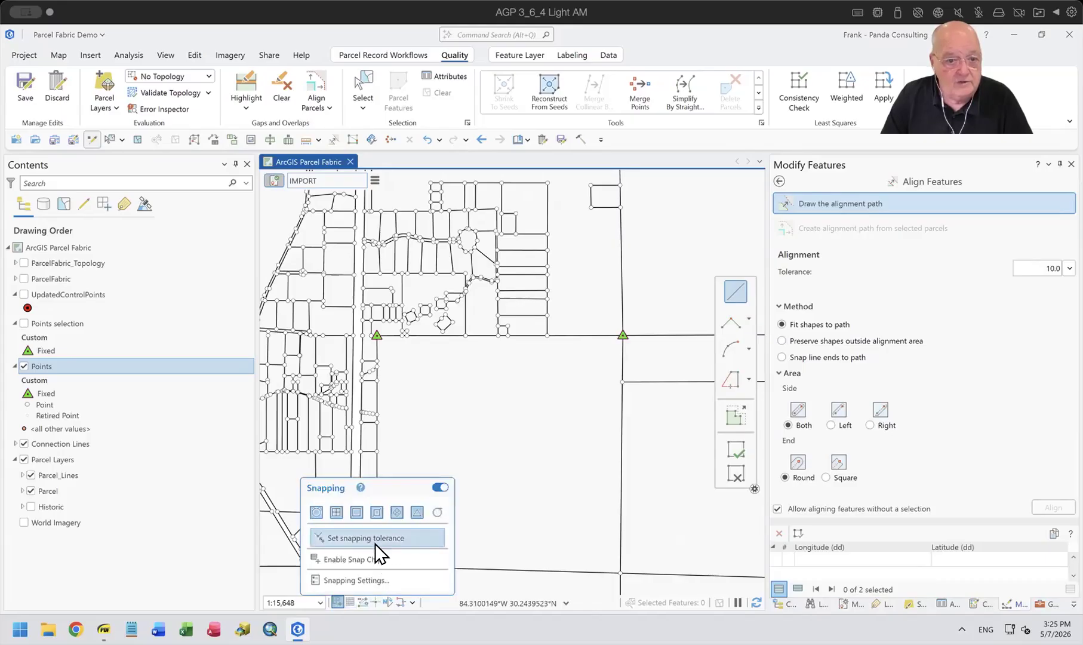
pyautogui.click(376, 580)
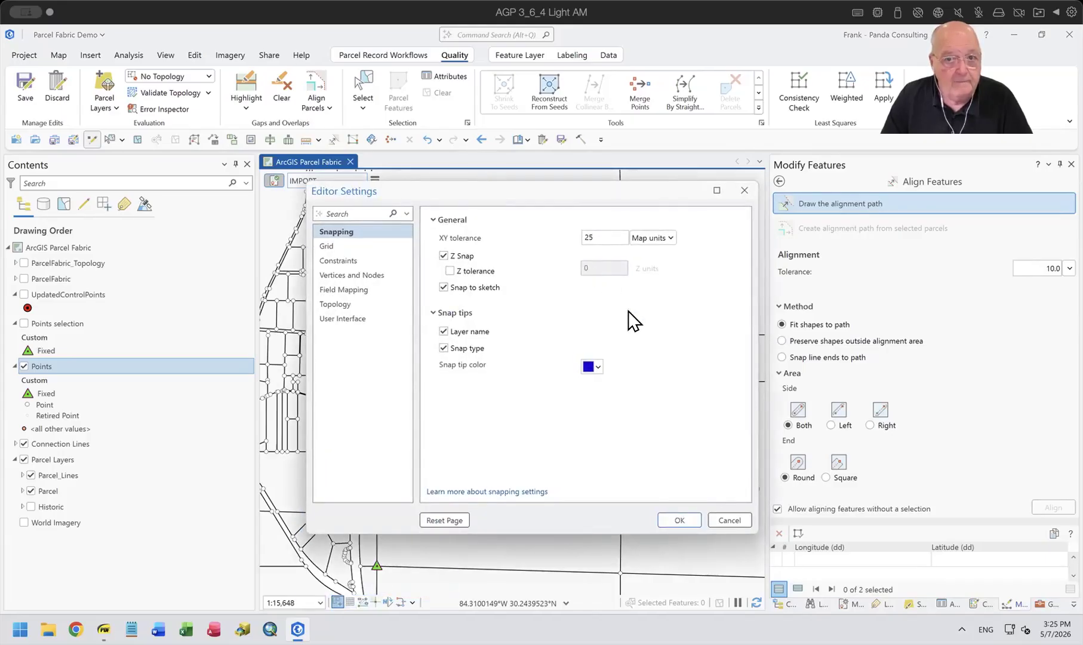
pyautogui.click(681, 520)
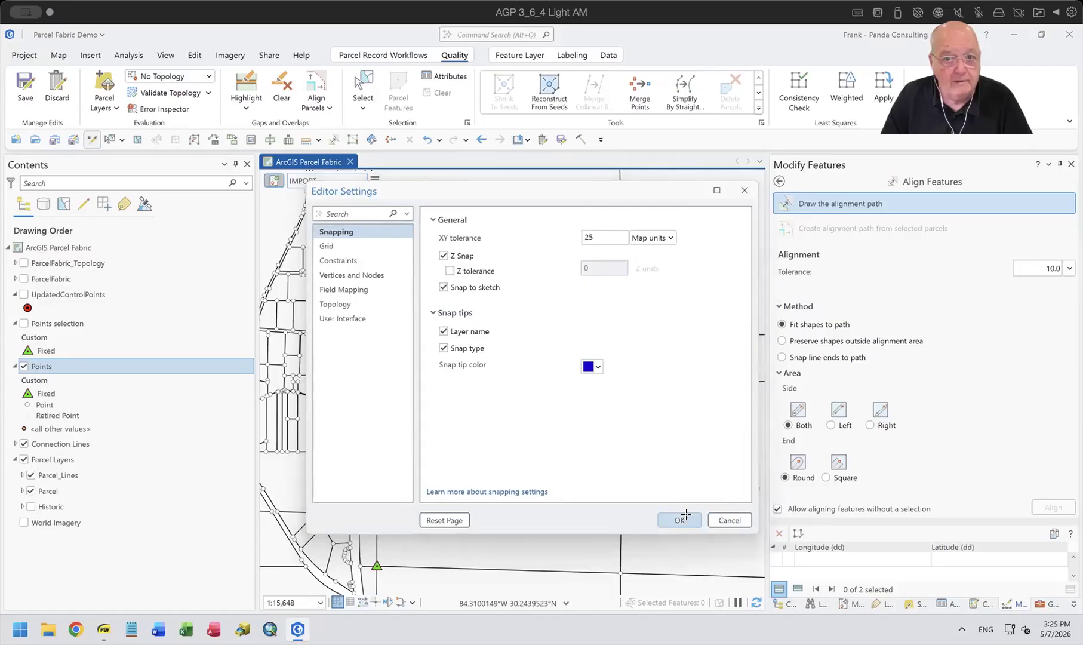
pyautogui.scroll(3, 619, 332)
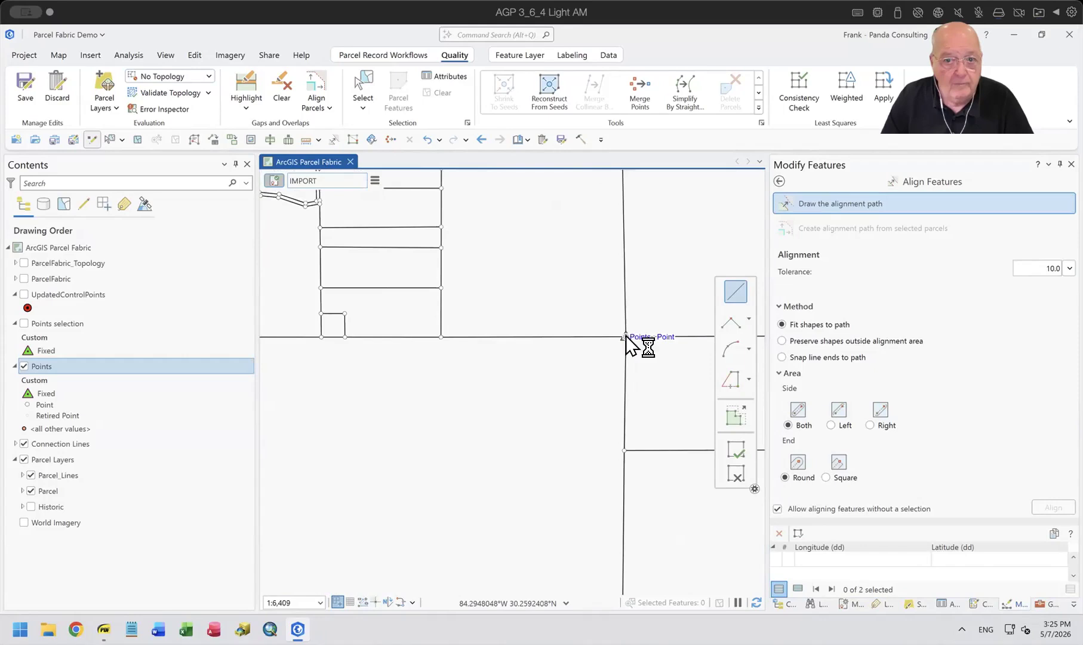
pyautogui.click(625, 336)
pyautogui.moveTo(408, 450); pyautogui.dragTo(649, 424)
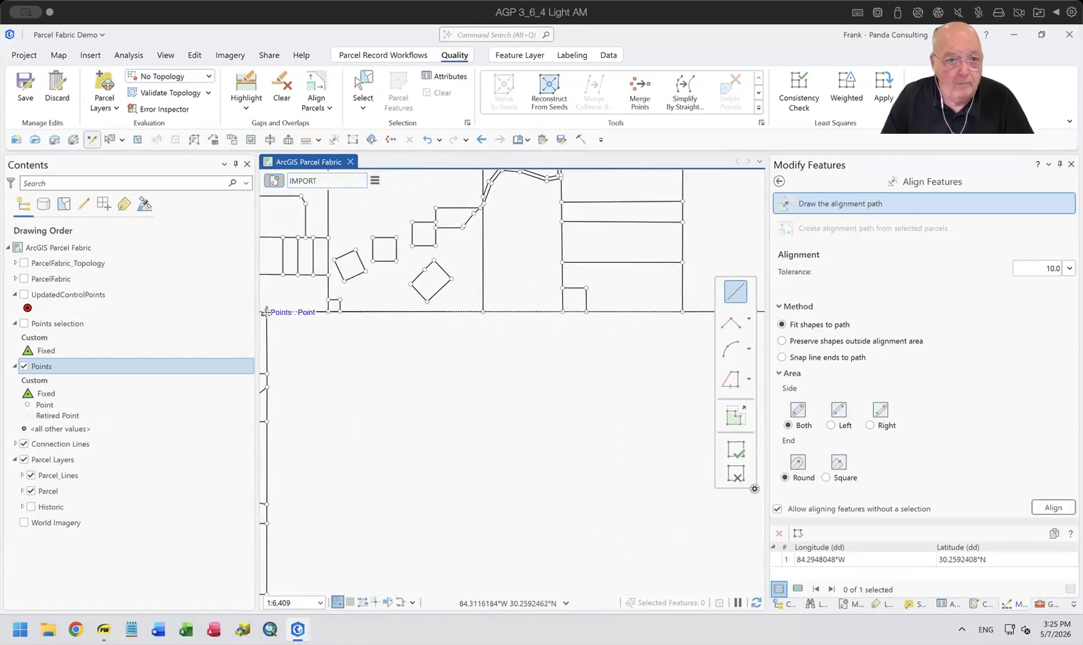
pyautogui.click(266, 312)
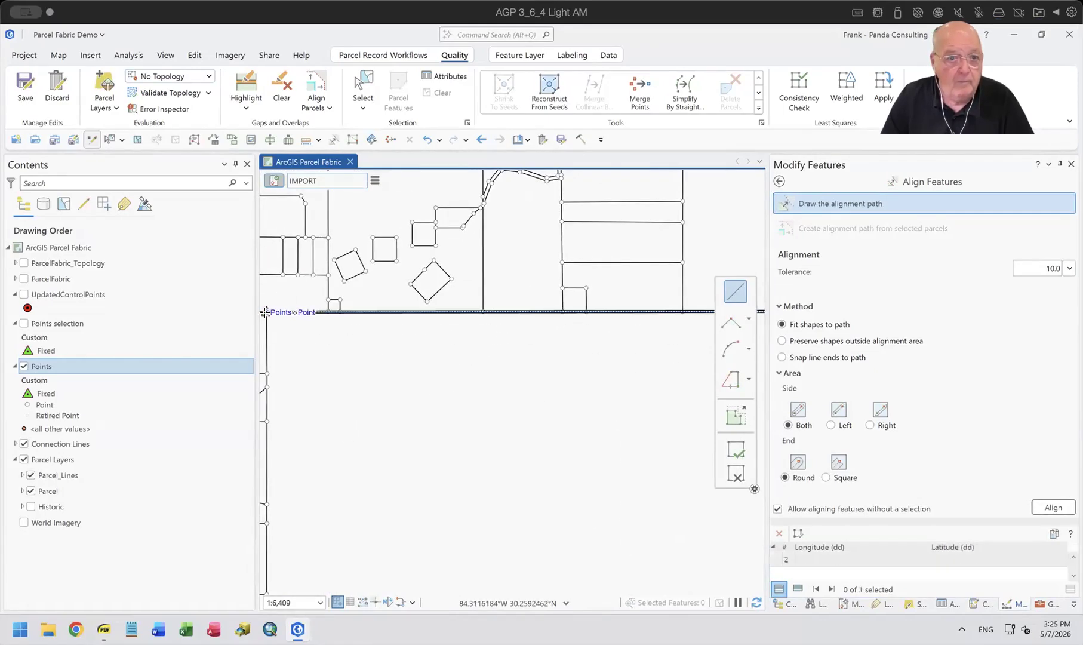
# Try to align the features to the redrawn path and read the resulting message in full.
pyautogui.click(1055, 509)
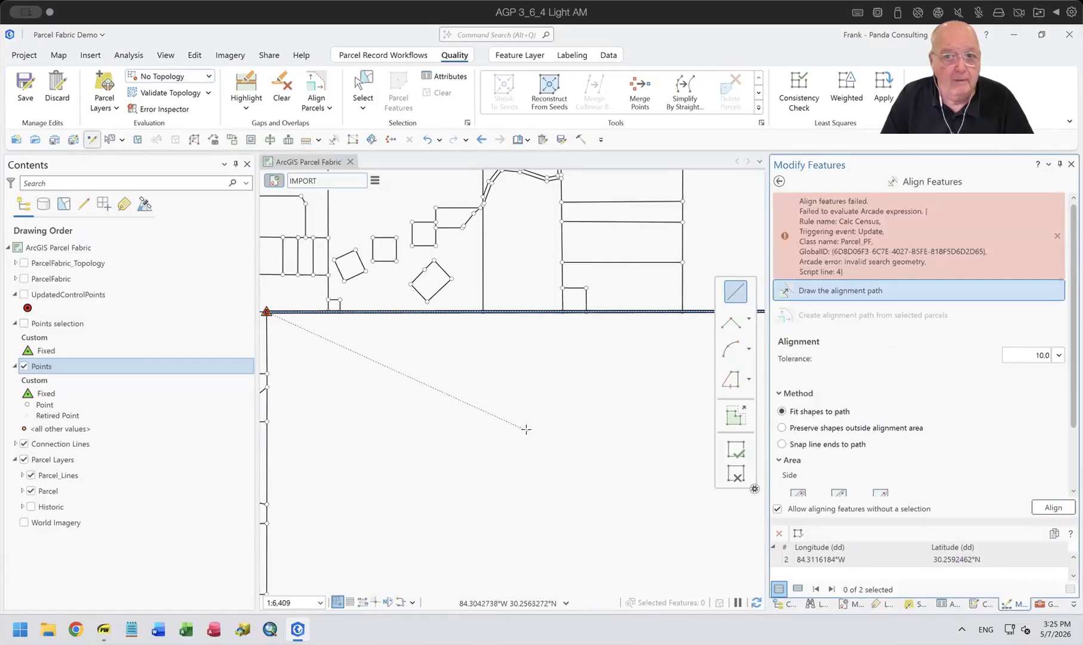
pyautogui.scroll(-1, 975, 217)
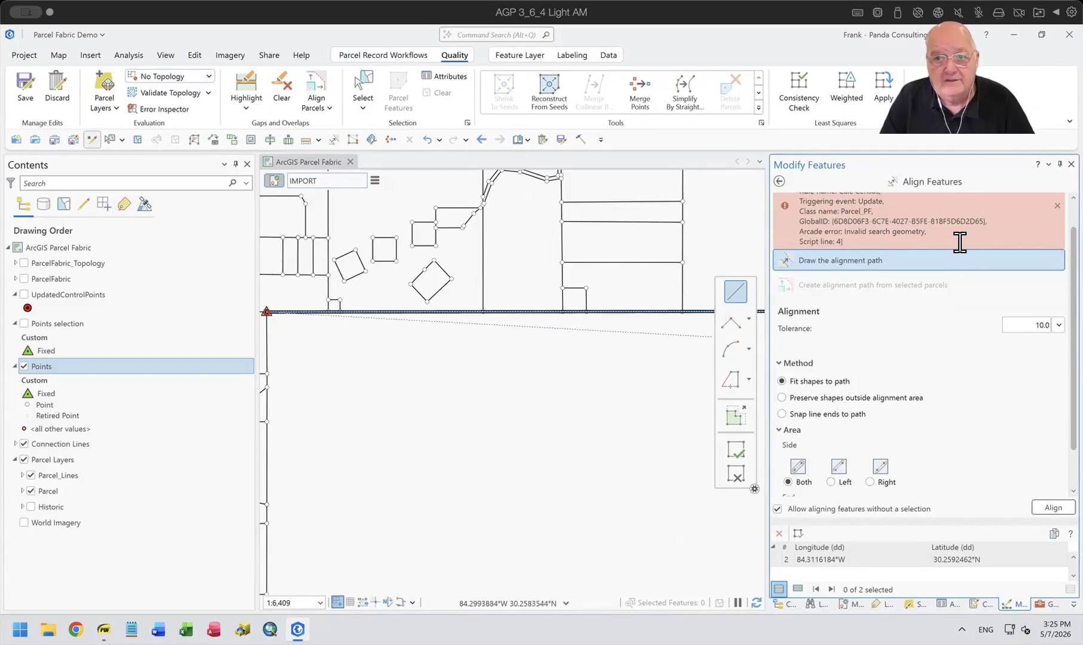
pyautogui.scroll(1, 959, 242)
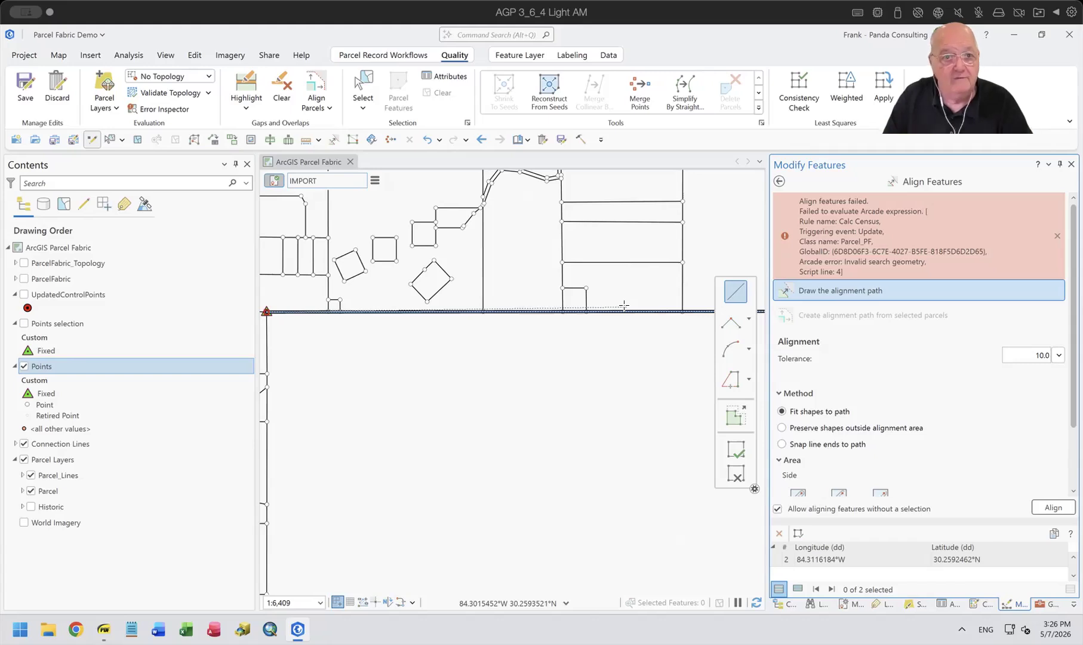
# Open the attribute rules of the Points layer and examine the Preserve calculation rule's Arcade expression without changing it.
pyautogui.click(64, 368)
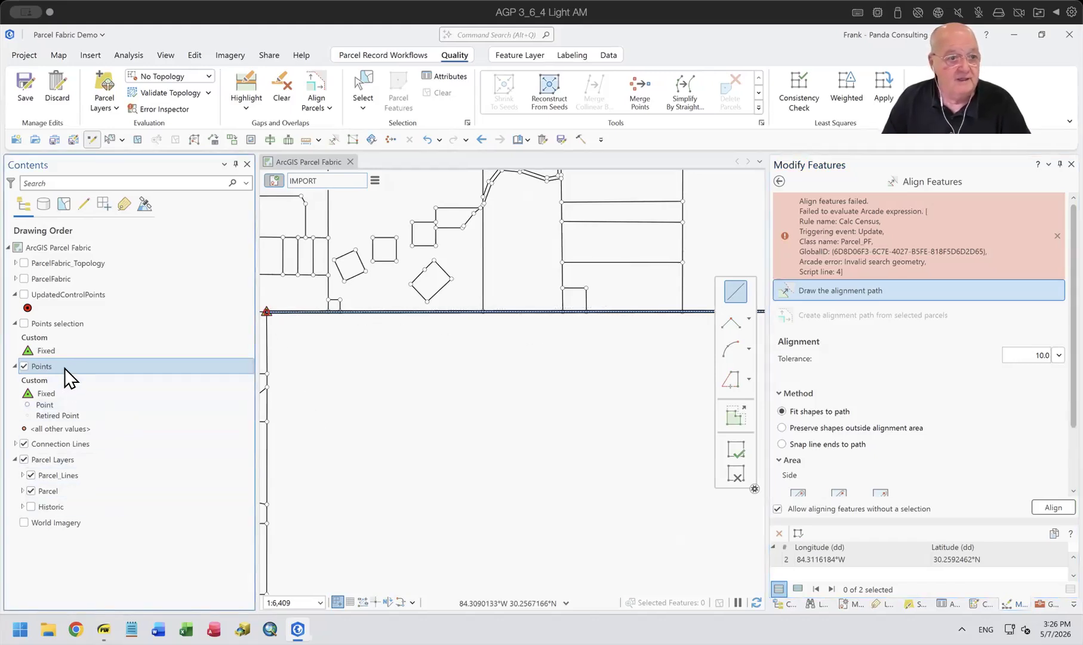
pyautogui.rightClick(65, 368)
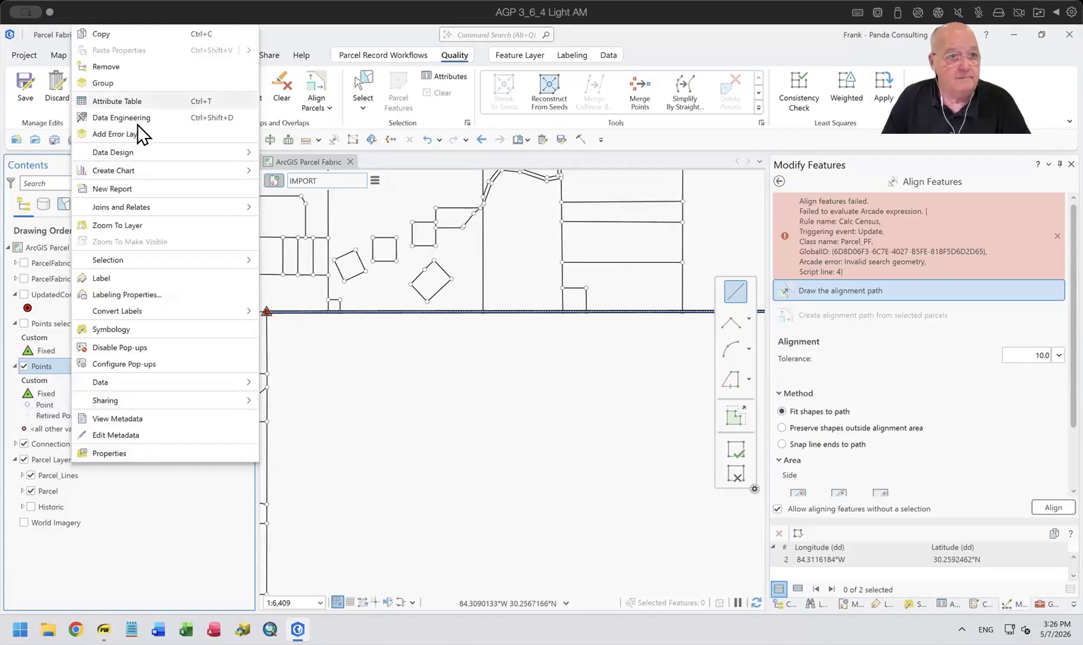
pyautogui.moveTo(156, 150)
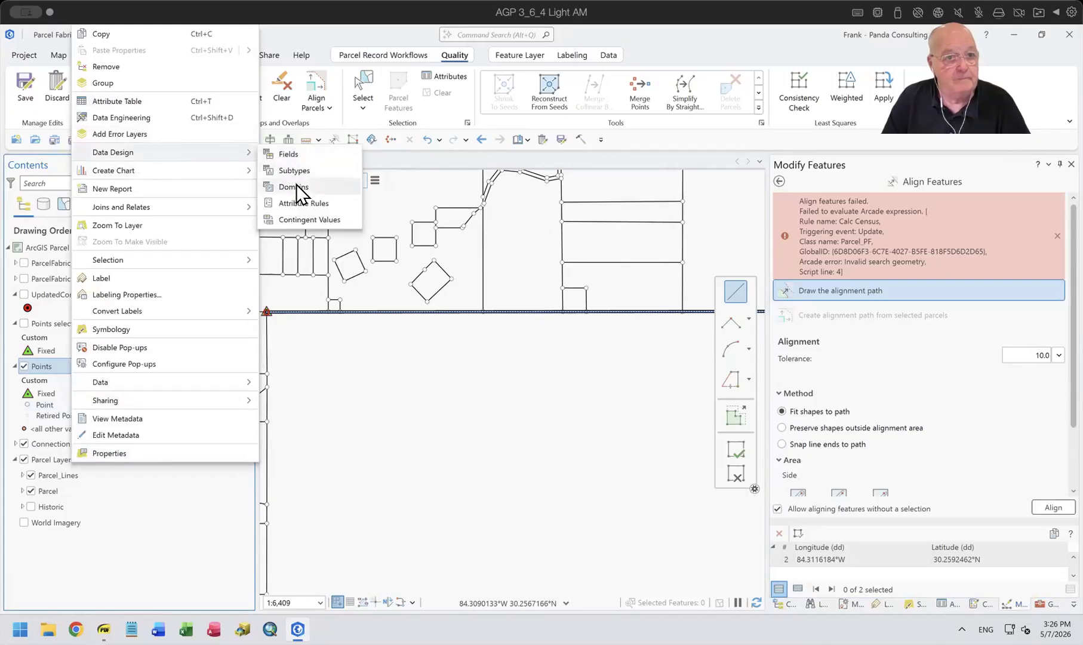
pyautogui.click(300, 204)
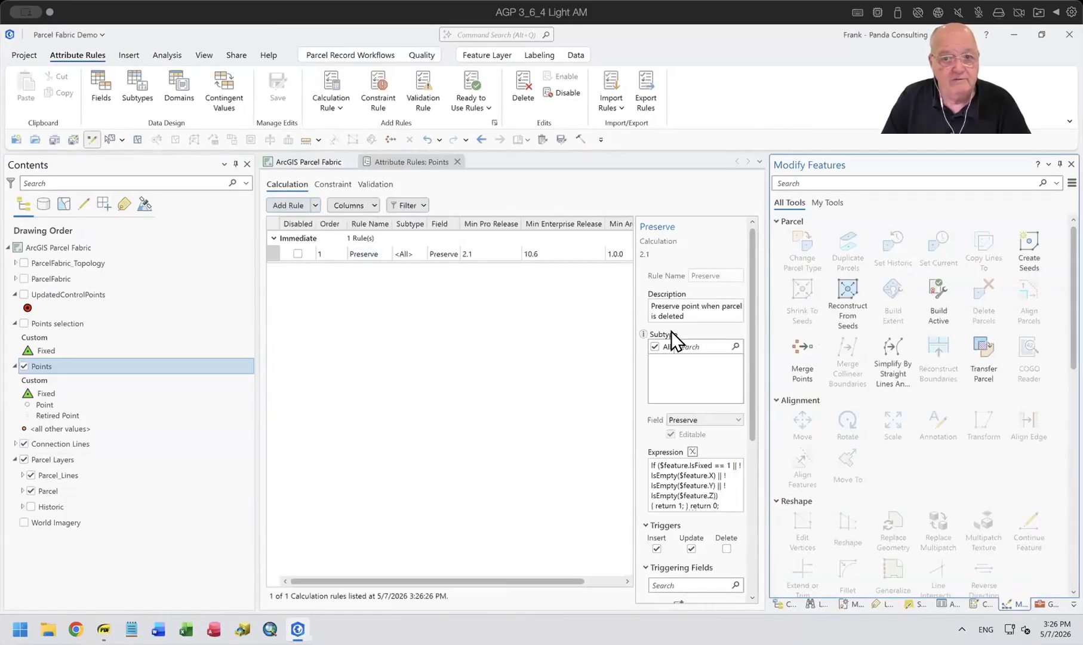
pyautogui.click(692, 452)
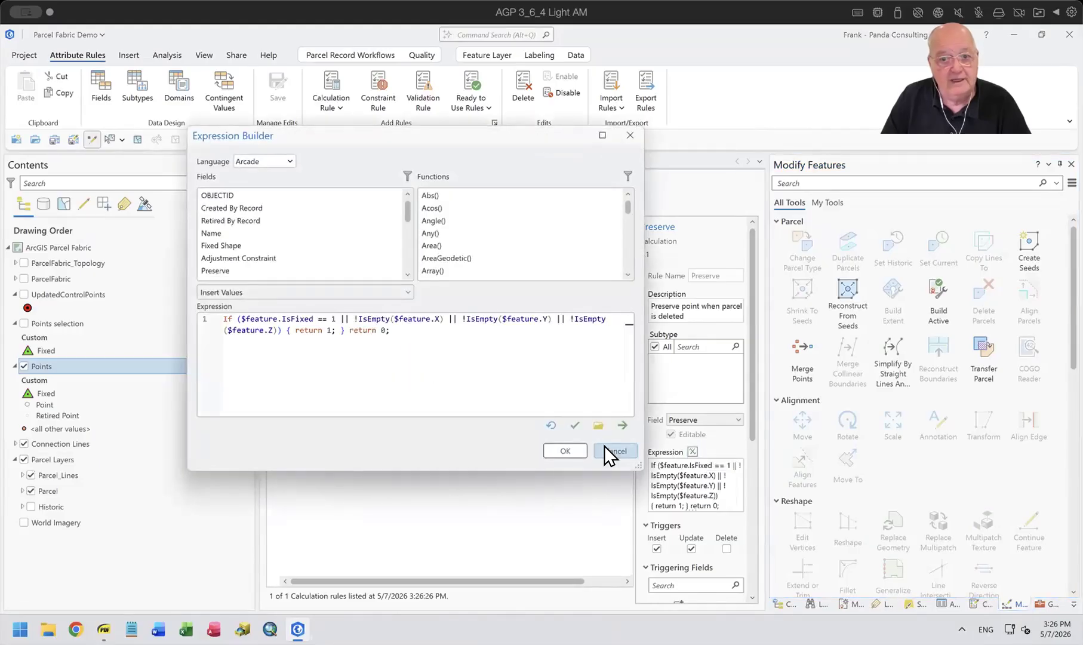
pyautogui.click(610, 449)
# Disable the SHAPE IS FIXED constraint rule on the Points layer, saving the pending map edits and the rule change.
pyautogui.click(335, 183)
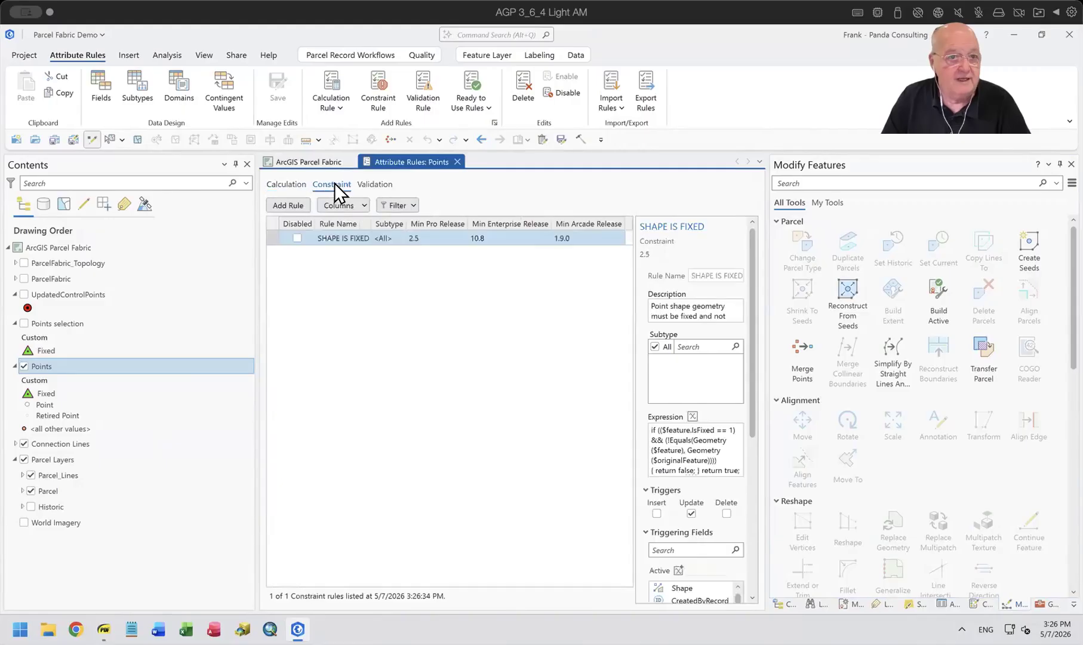
pyautogui.click(293, 239)
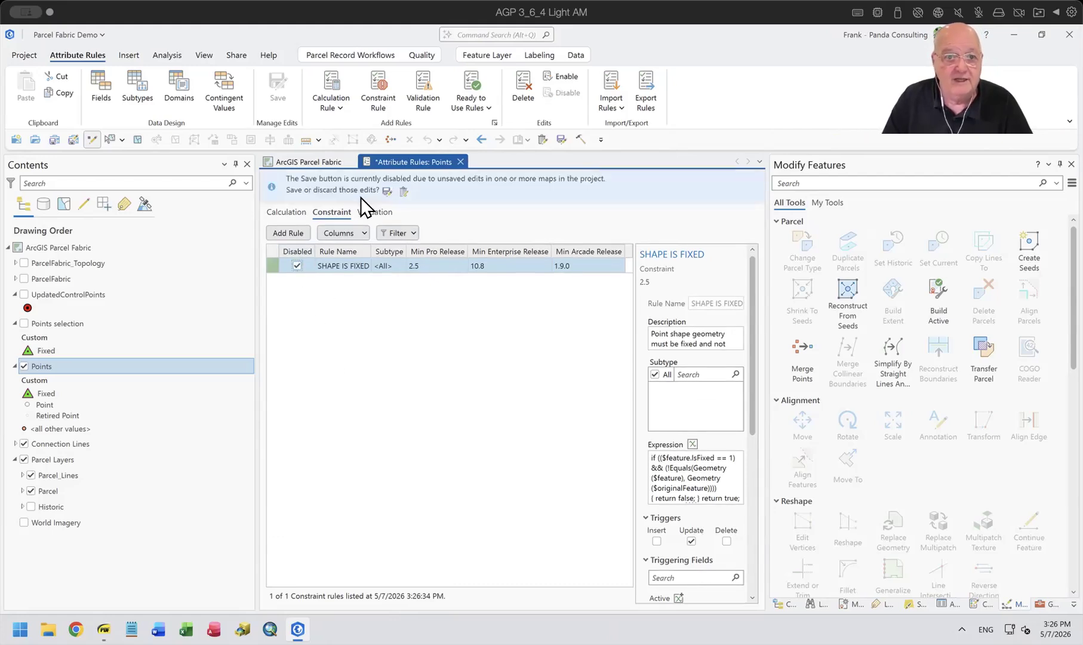
pyautogui.click(386, 191)
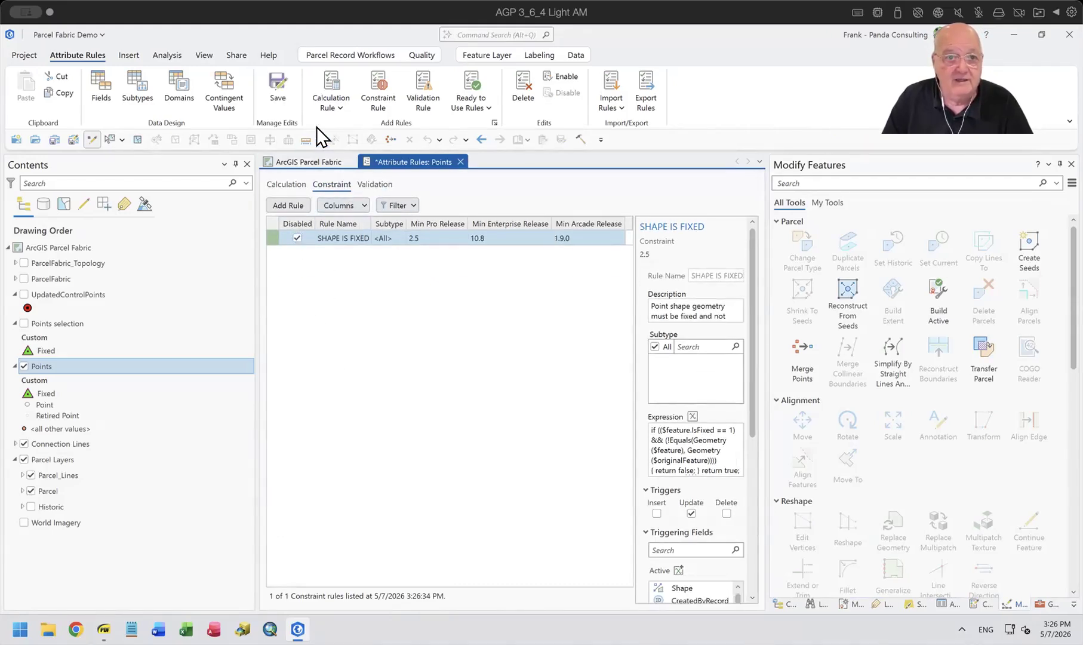
pyautogui.click(277, 84)
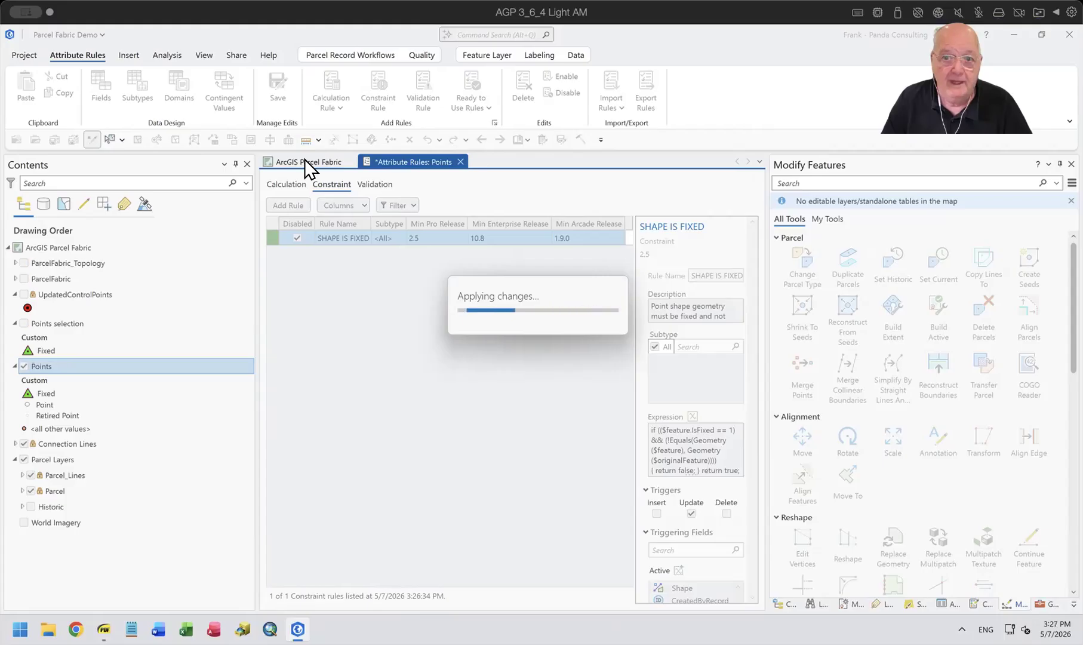
# Return to the parcel map and retry aligning the features to the path with the 10 ftUS tolerance.
pyautogui.click(304, 159)
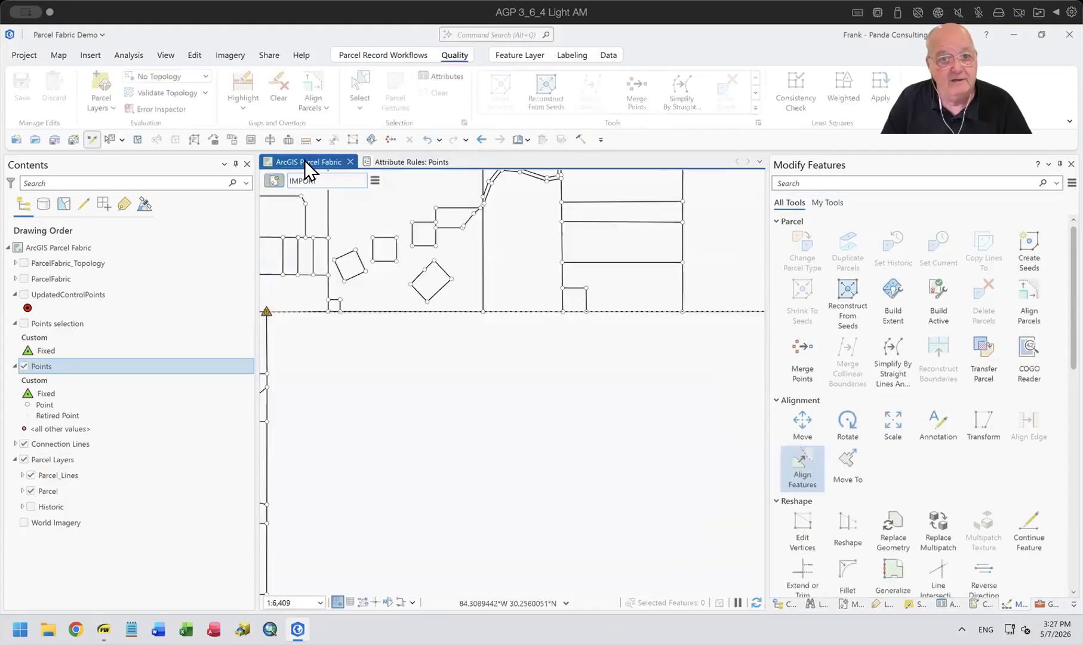
pyautogui.scroll(-4, 552, 469)
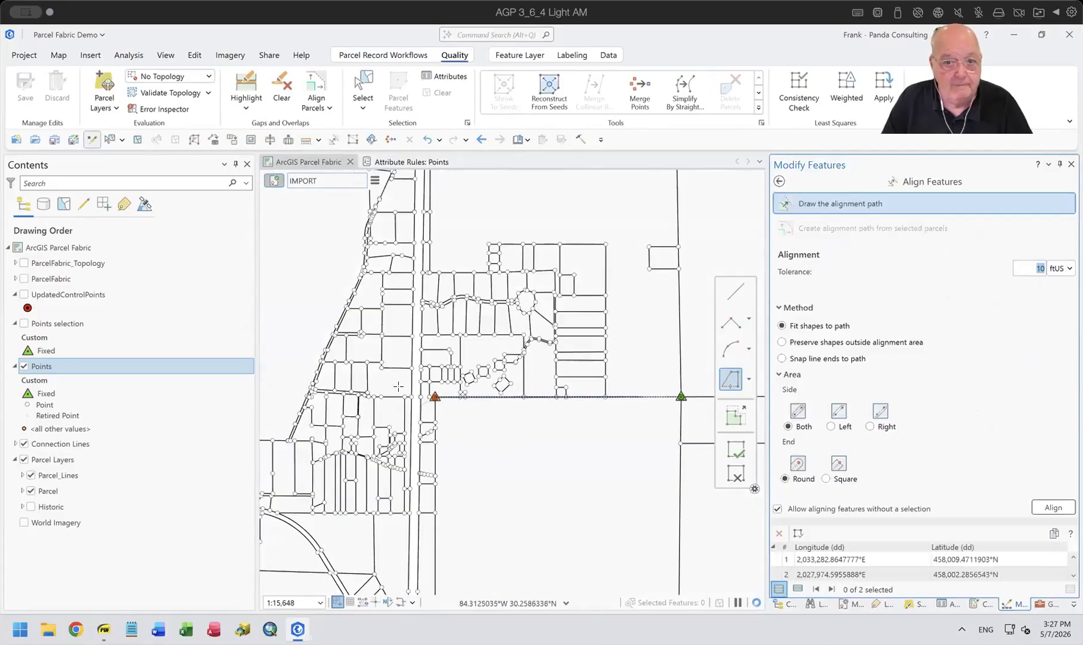
pyautogui.moveTo(514, 414)
pyautogui.mouseDown()
pyautogui.moveTo(486, 387)
pyautogui.moveTo(462, 383)
pyautogui.mouseUp()
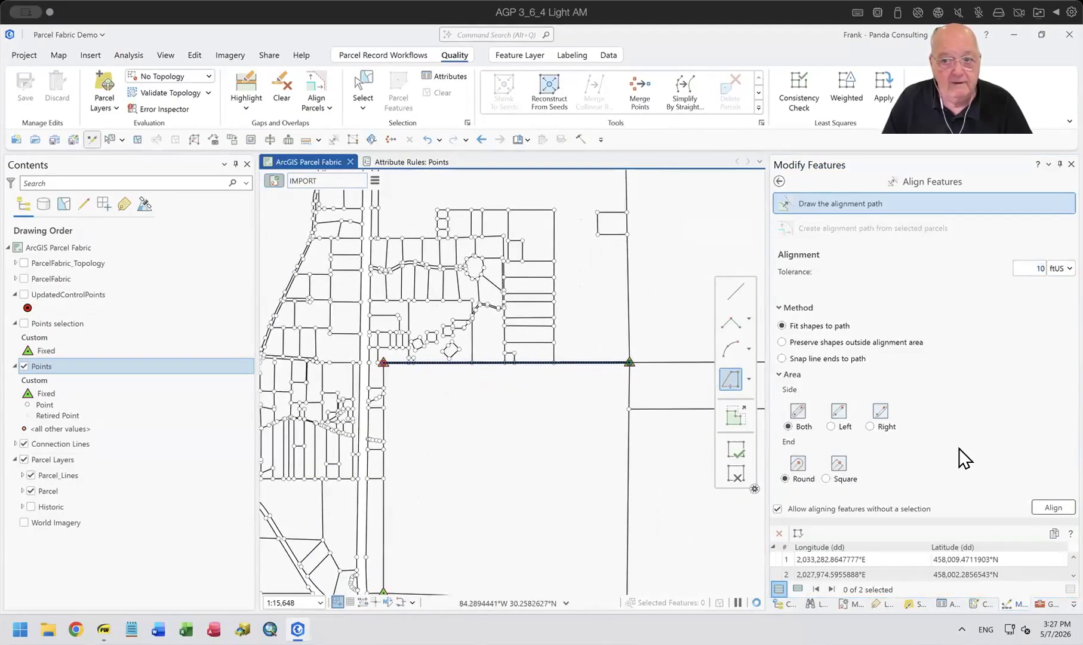
pyautogui.click(1054, 507)
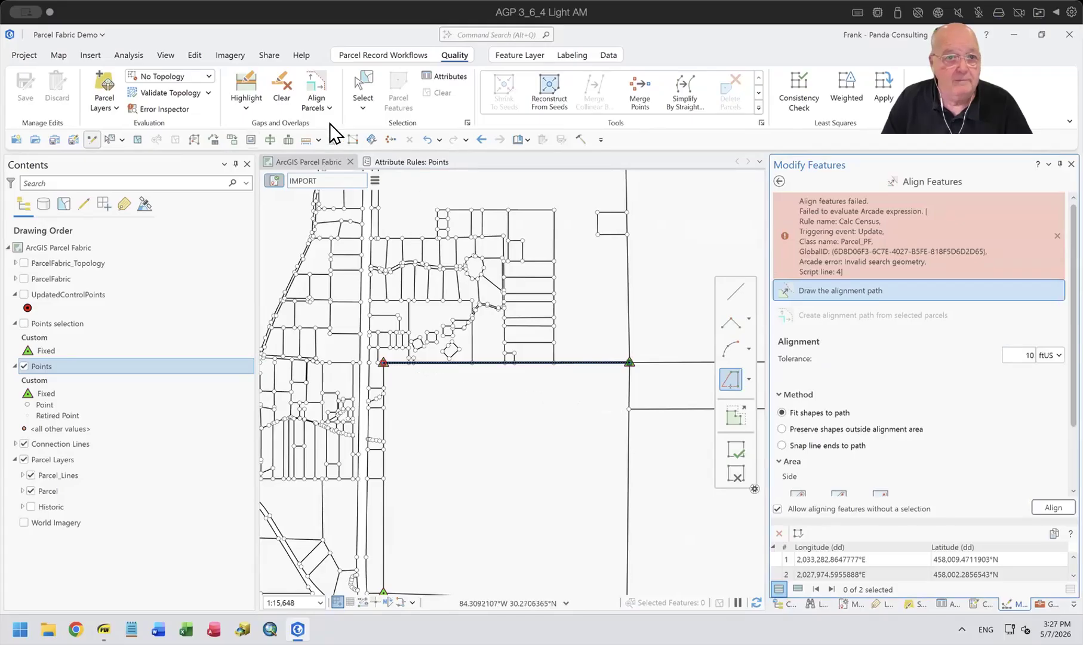
# Disable the Preserve calculation rule on the Points layer and save the attribute rules.
pyautogui.click(388, 159)
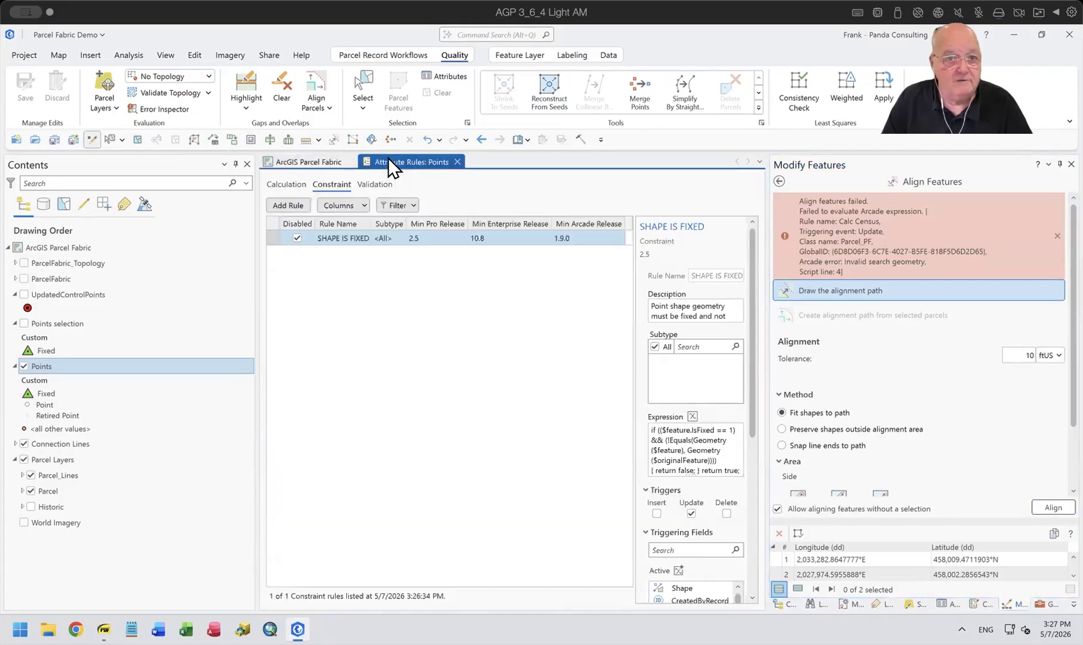
pyautogui.click(279, 184)
pyautogui.click(297, 253)
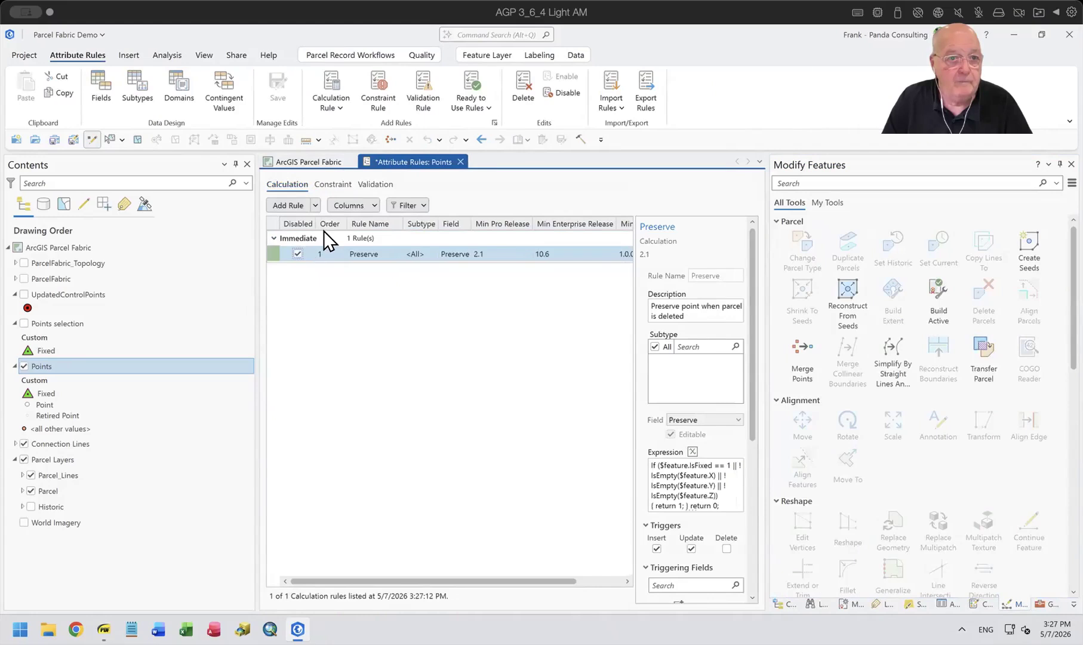
pyautogui.click(276, 77)
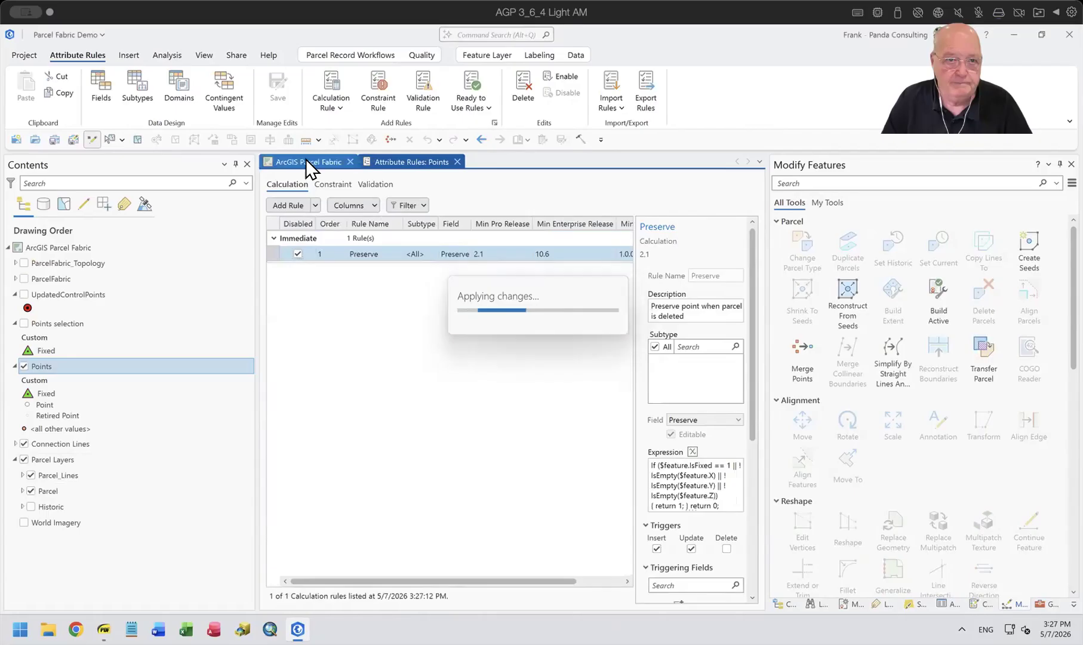
# Go back to the map, attempt the alignment once more along the existing path, and dismiss the message.
pyautogui.click(305, 158)
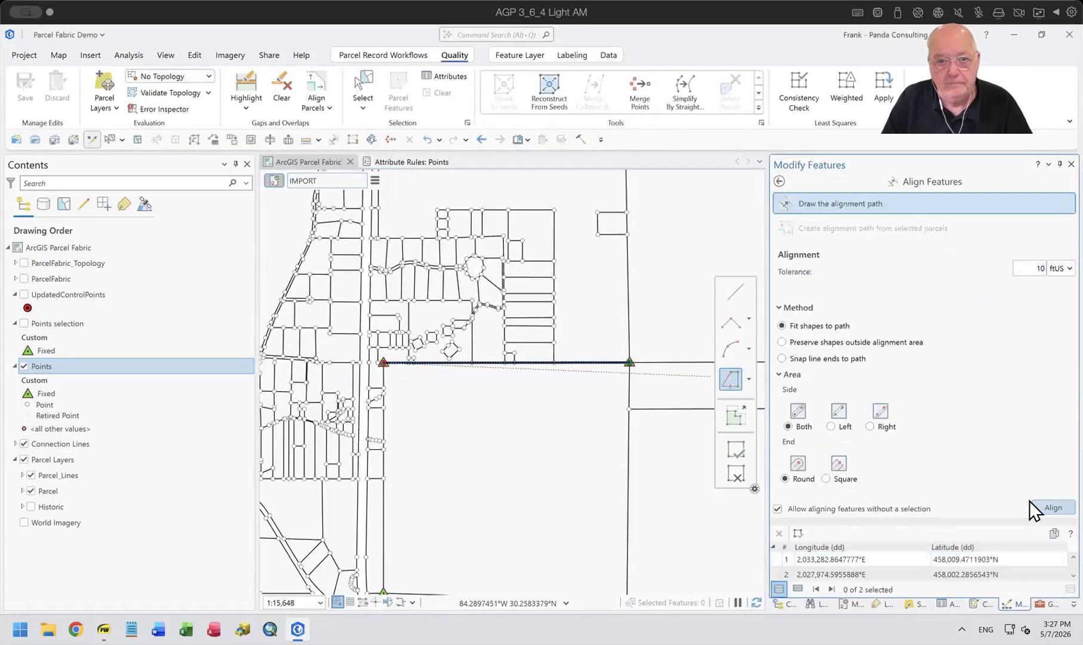
pyautogui.click(1036, 507)
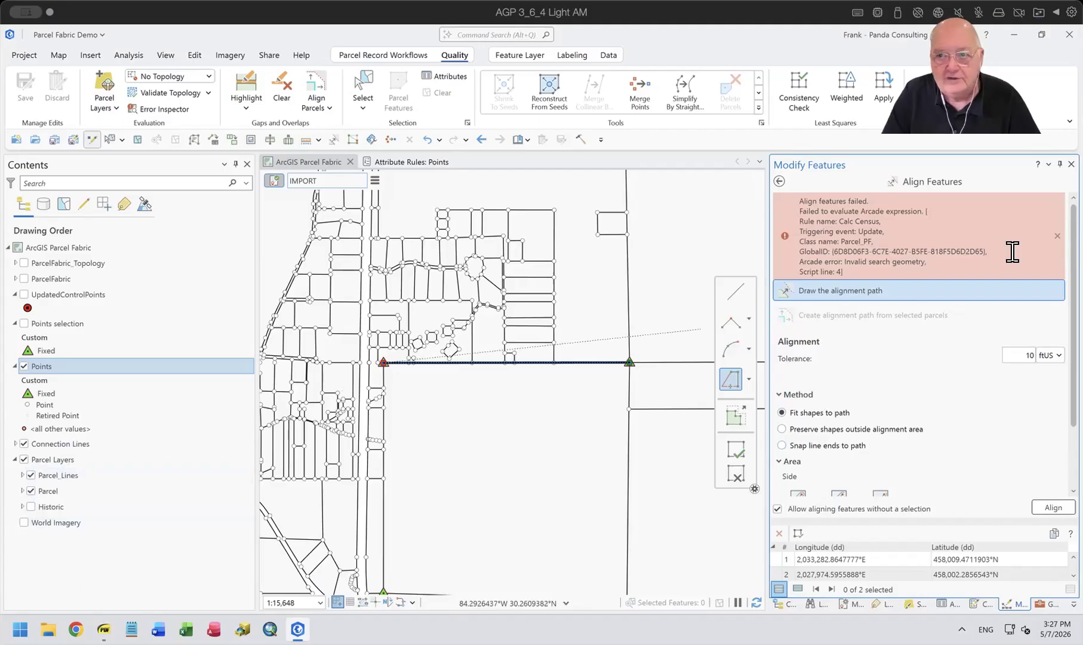
pyautogui.click(1057, 235)
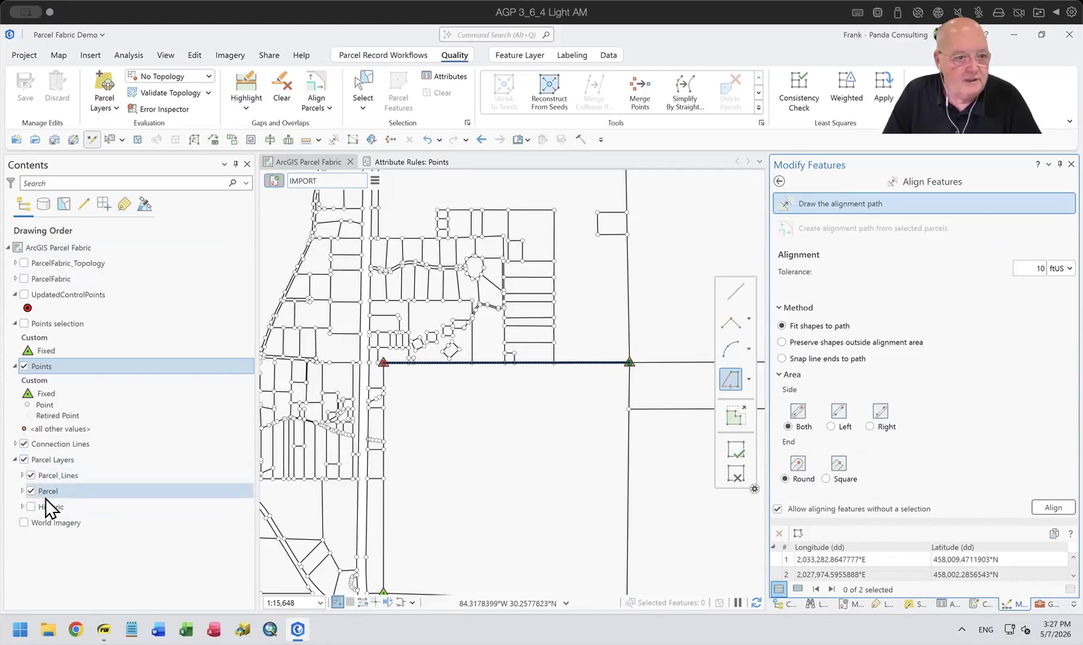
# Disable the Calc Census calculation rule on the Parcel layer, save the change and close that layer's attribute rules.
pyautogui.click(24, 459)
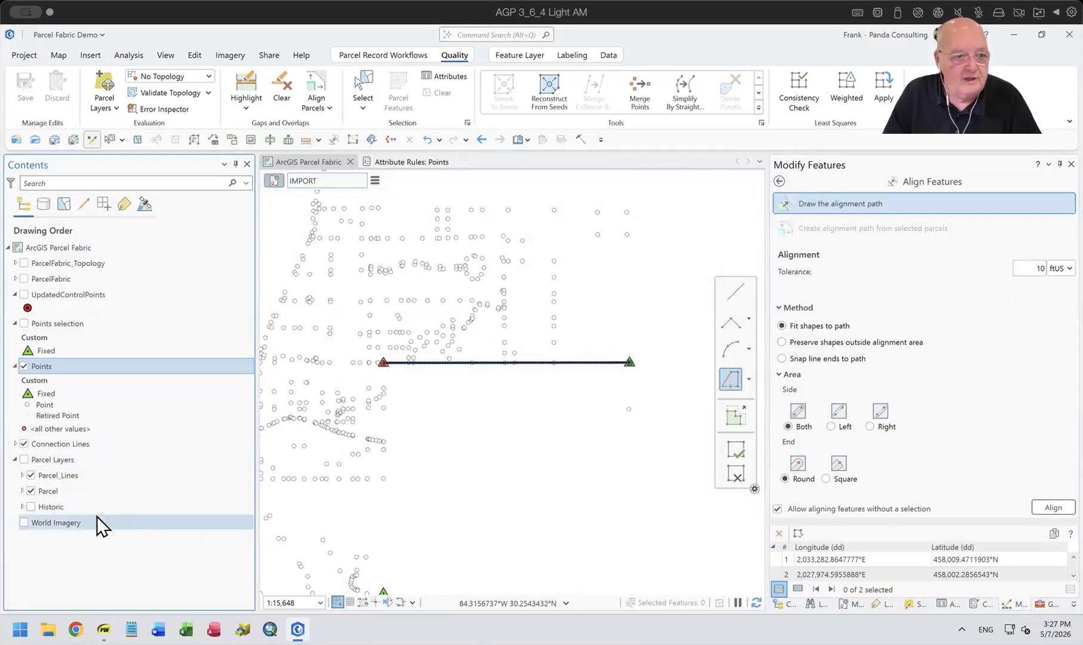
pyautogui.click(23, 459)
pyautogui.rightClick(46, 489)
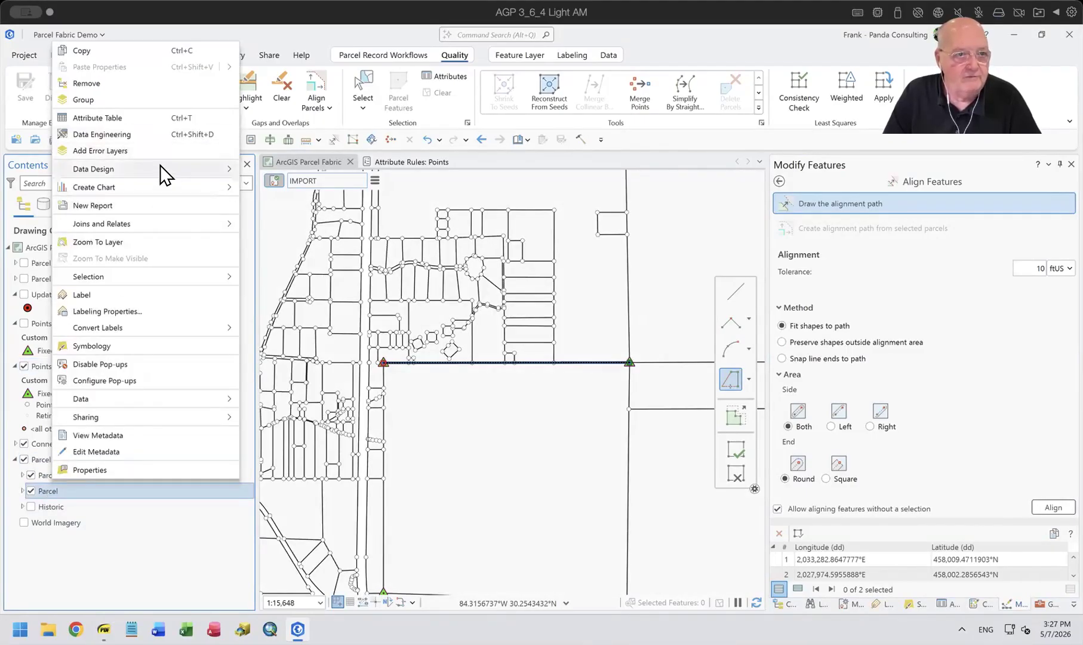
pyautogui.moveTo(160, 165)
pyautogui.click(291, 217)
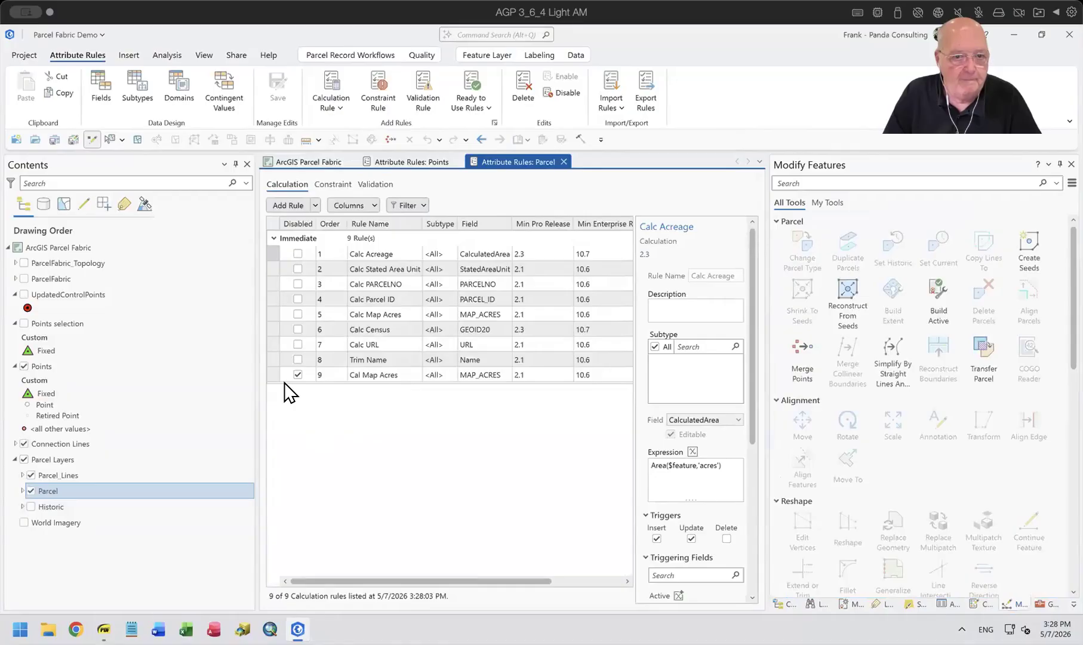
pyautogui.click(296, 330)
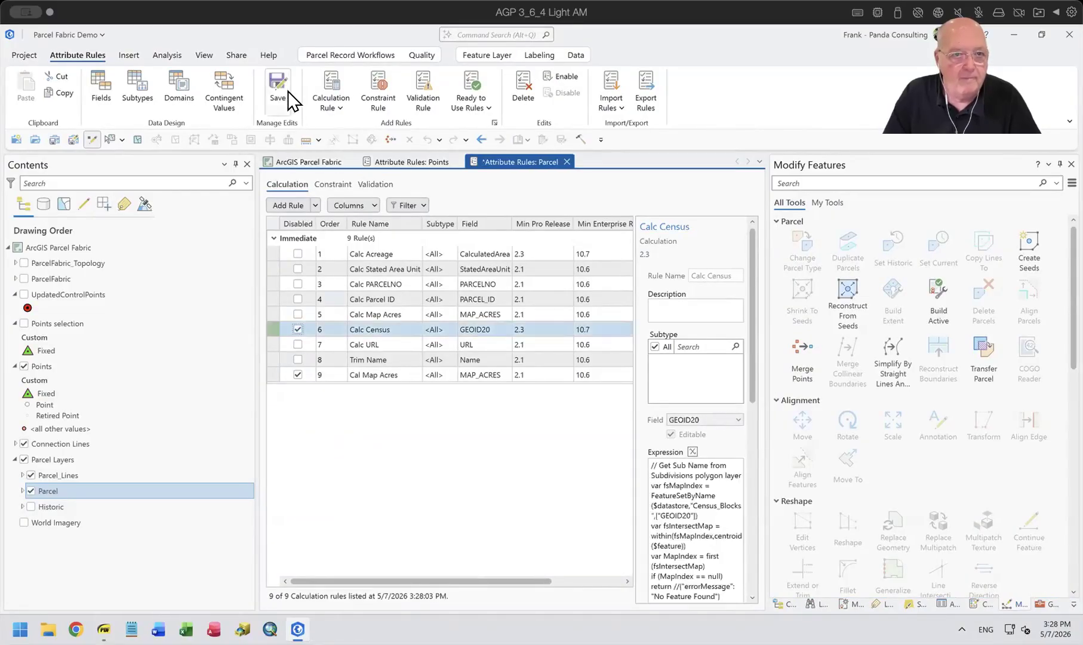
pyautogui.click(289, 84)
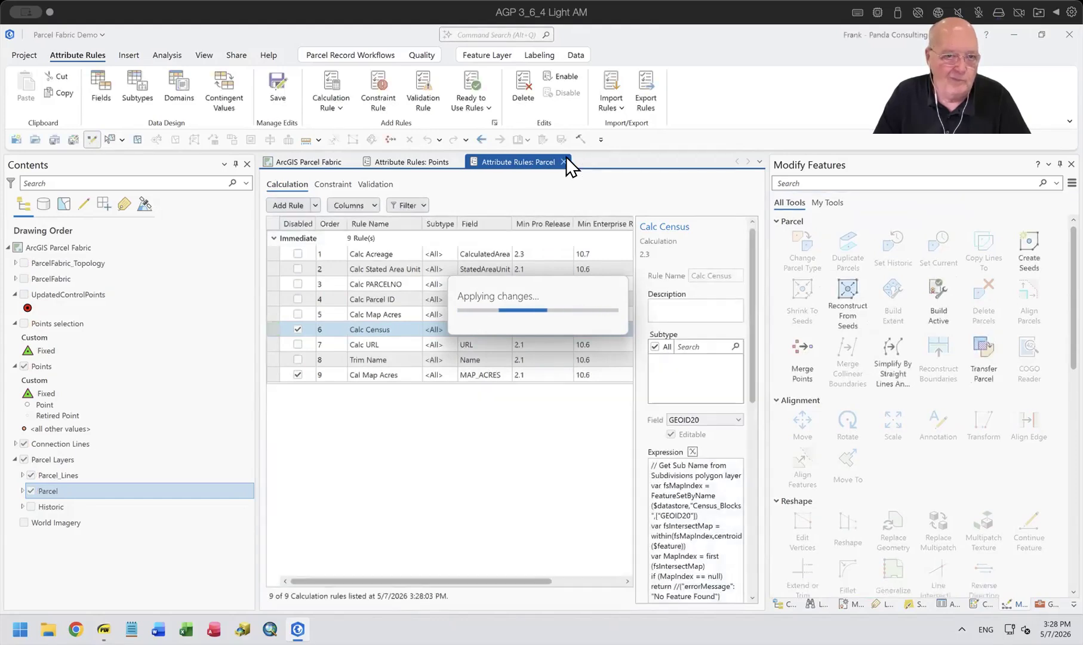
pyautogui.click(563, 162)
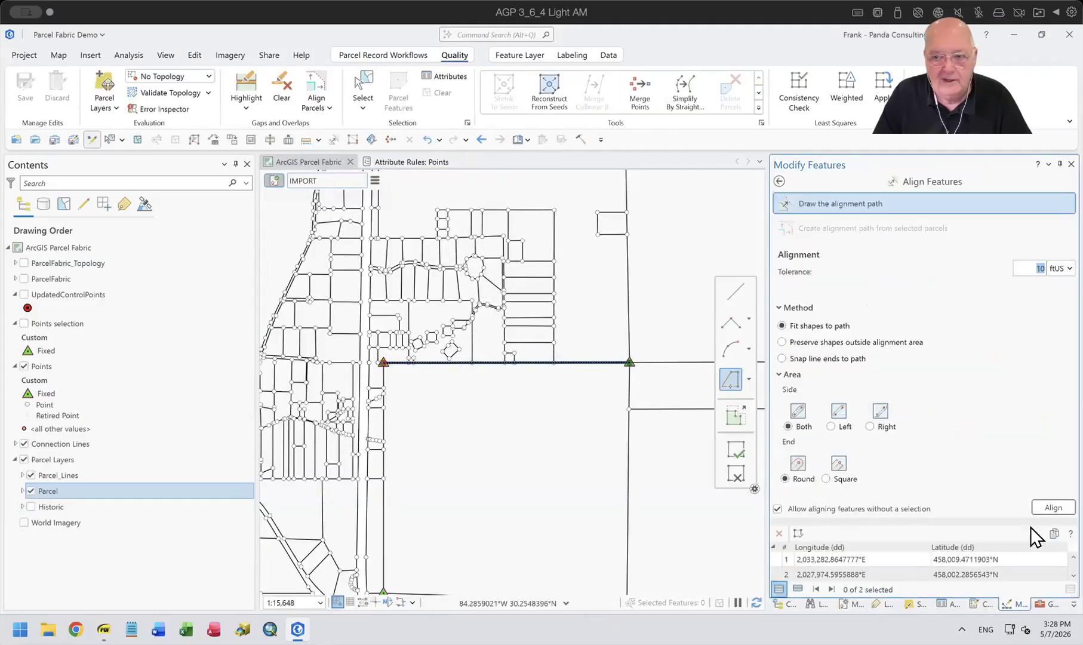
# Align the features to the drawn path along the northern section line with the 10 ftUS tolerance, and inspect the adjusted boundary.
pyautogui.click(1055, 505)
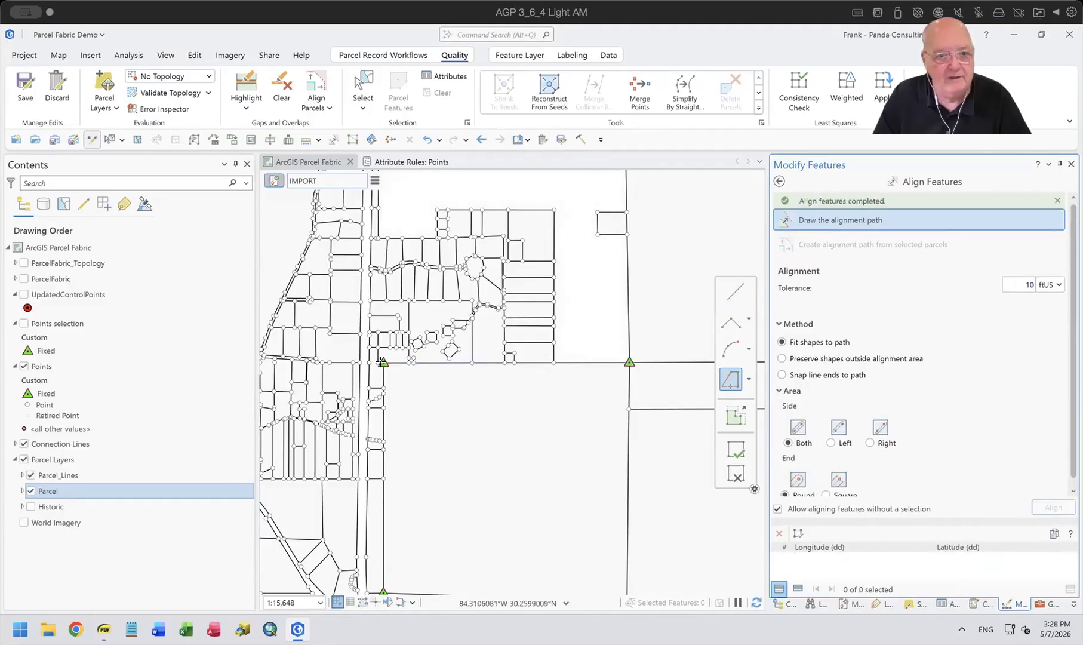
pyautogui.scroll(4, 406, 363)
pyautogui.scroll(5, 404, 301)
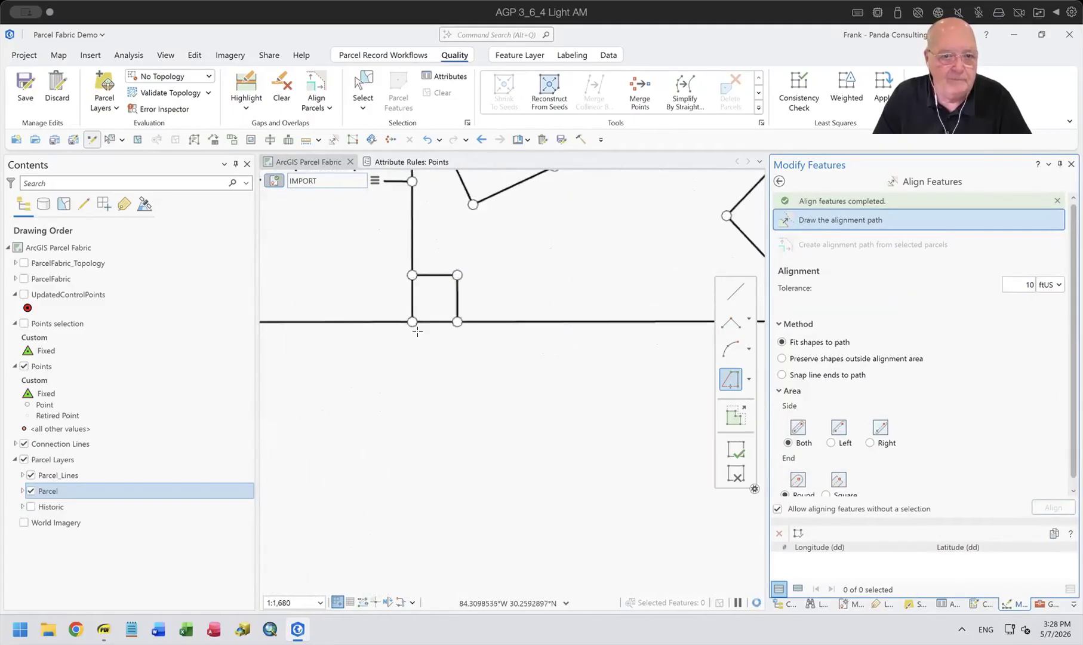
pyautogui.scroll(-7, 409, 305)
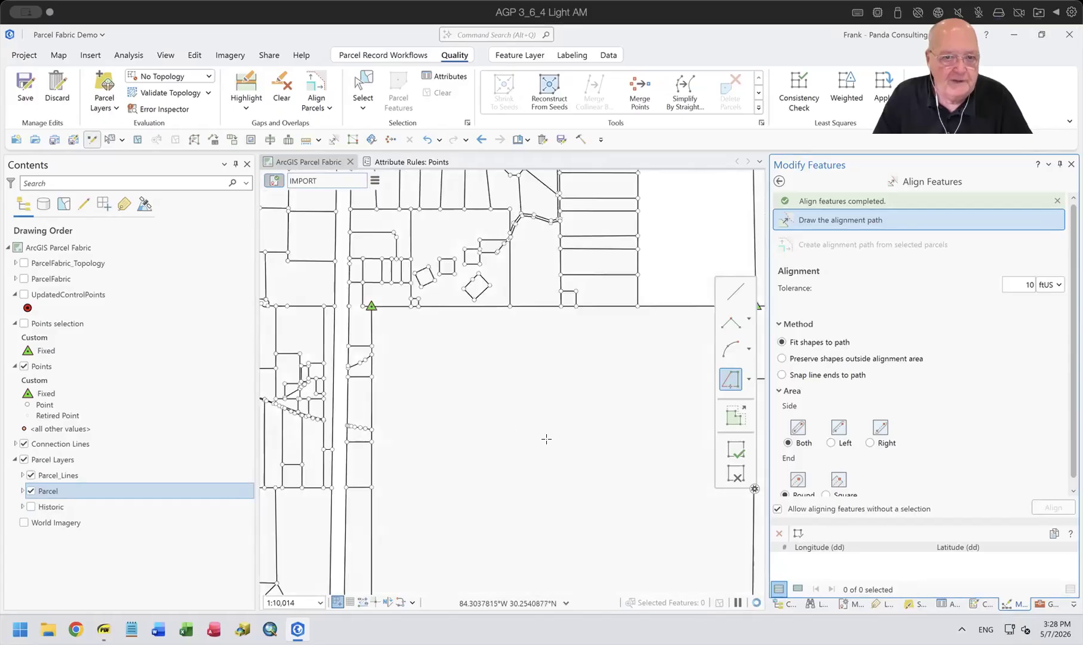
pyautogui.scroll(-4, 548, 440)
pyautogui.moveTo(556, 452); pyautogui.dragTo(449, 377)
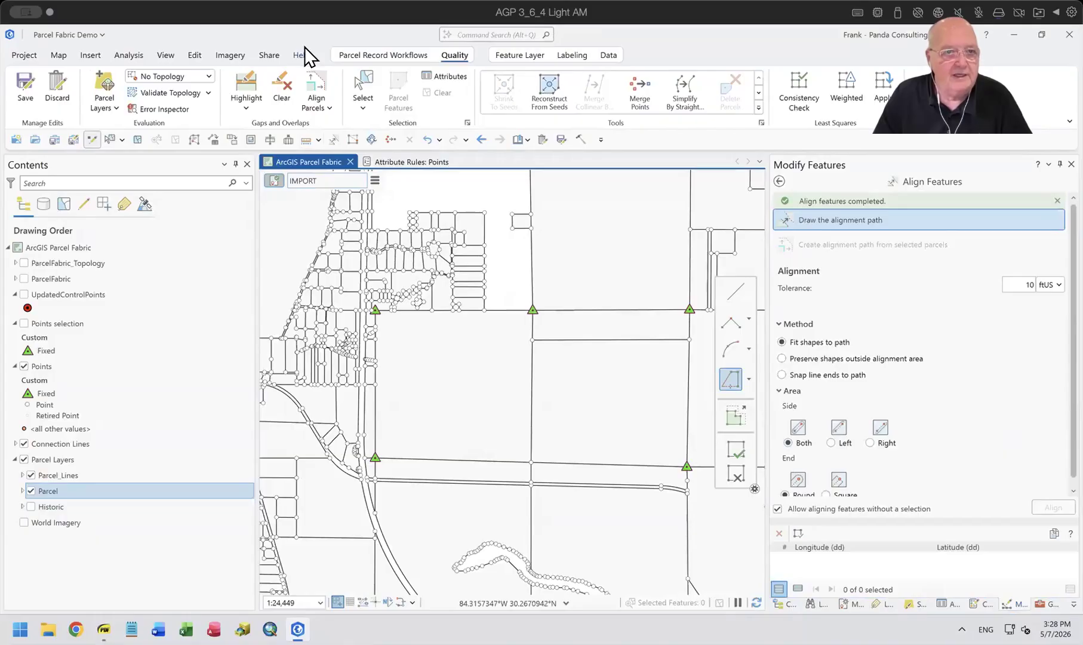
# Highlight the parcel gaps and overlaps in the map extent and examine those along the western section line.
pyautogui.click(245, 90)
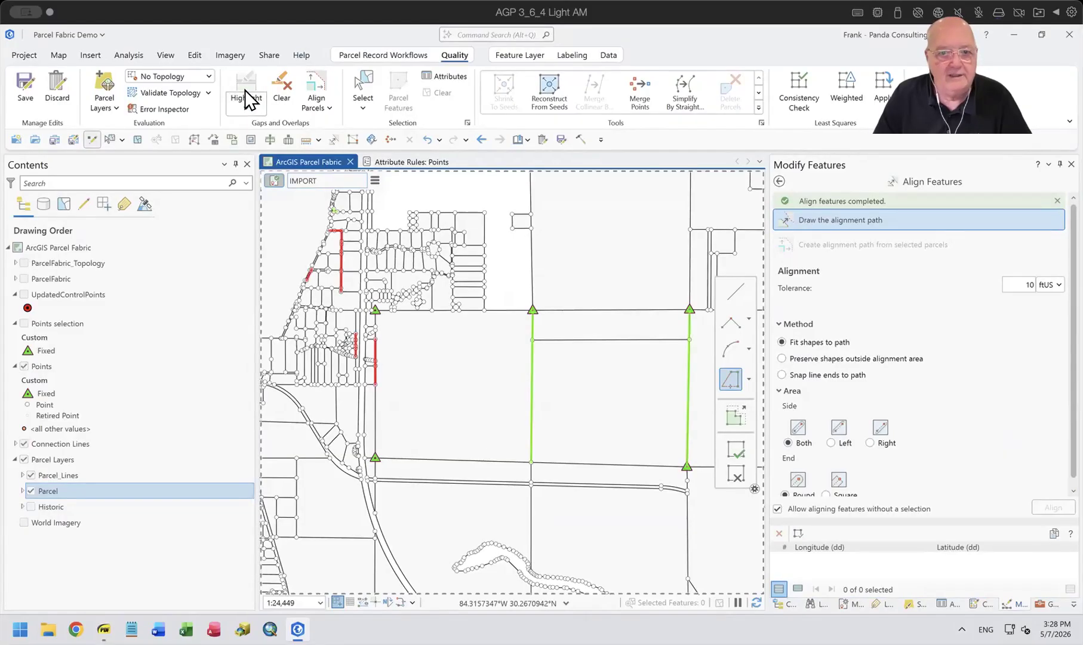
pyautogui.scroll(1, 537, 481)
pyautogui.scroll(-2, 526, 459)
pyautogui.moveTo(526, 458); pyautogui.dragTo(502, 341)
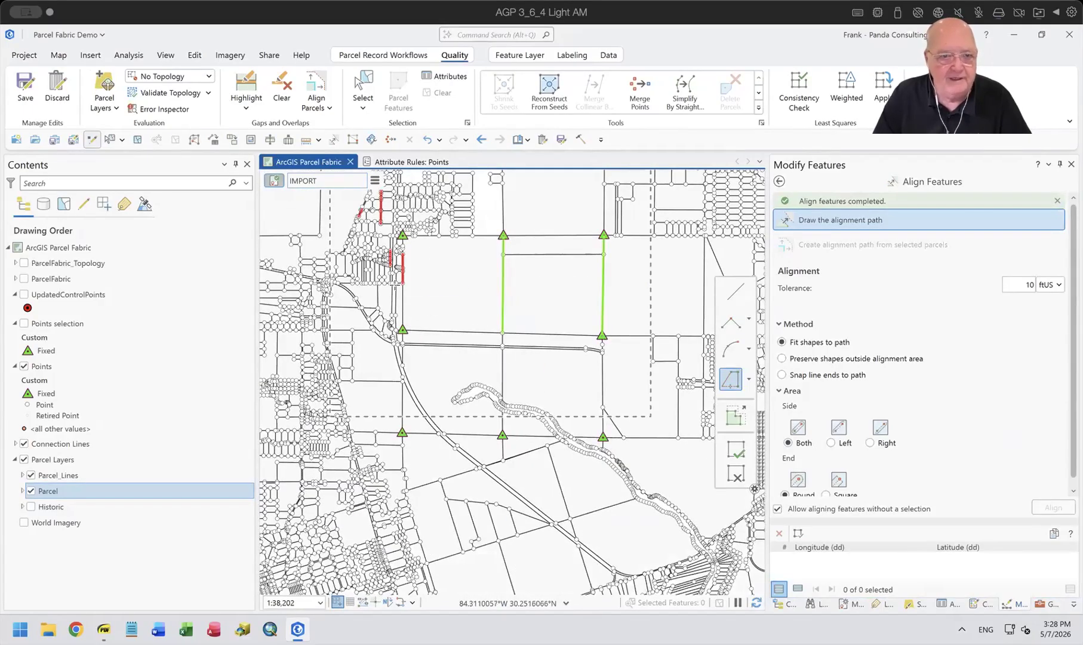
pyautogui.scroll(3, 394, 284)
pyautogui.moveTo(431, 322); pyautogui.dragTo(476, 407)
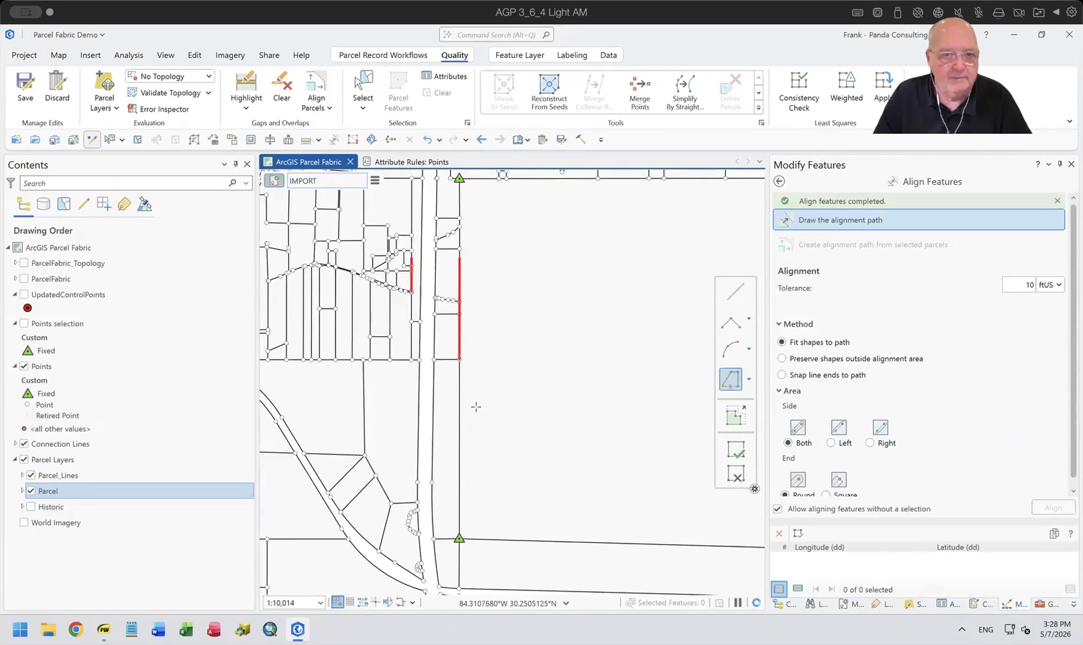
# Draw a straight alignment path between the two fixed control points on the western section line and align the features within 10 ftUS.
pyautogui.click(735, 293)
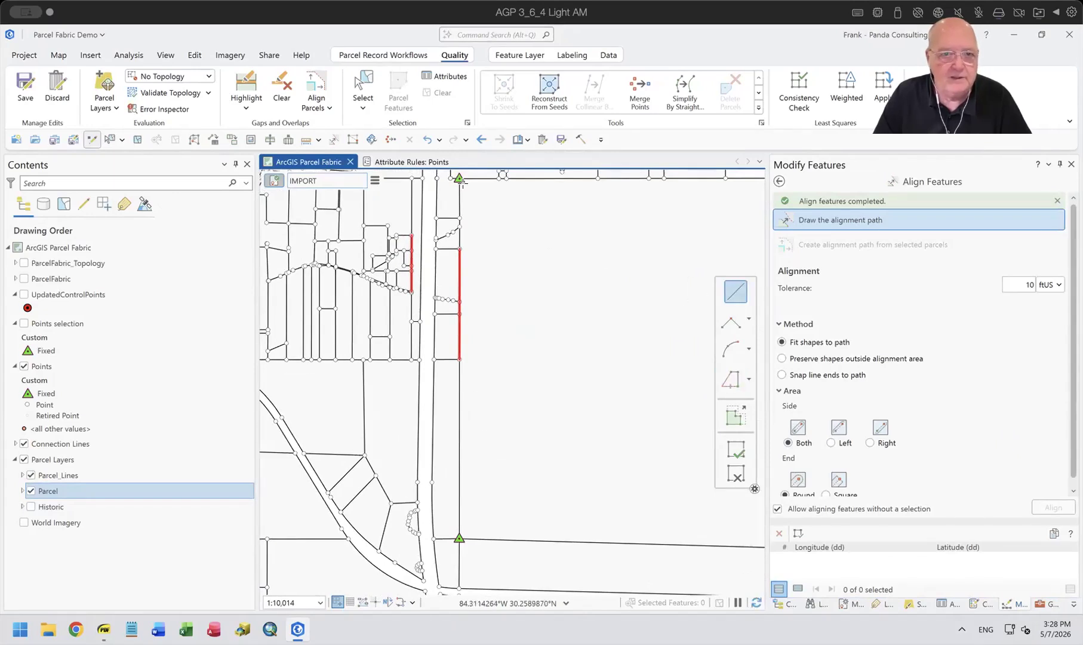
pyautogui.click(459, 178)
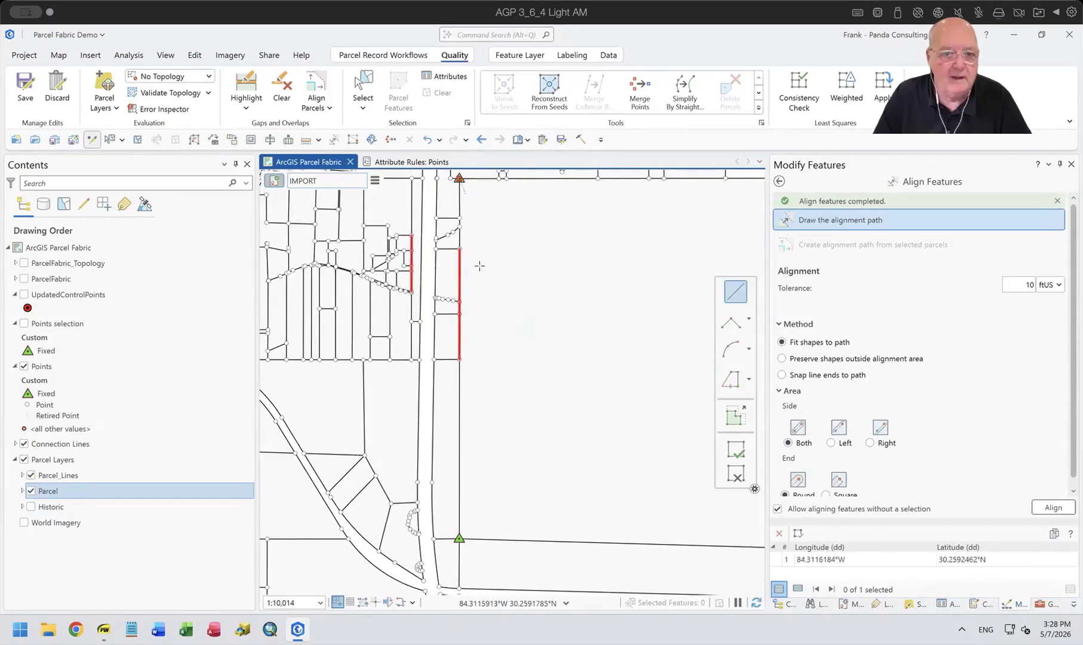
pyautogui.click(459, 538)
pyautogui.click(1060, 504)
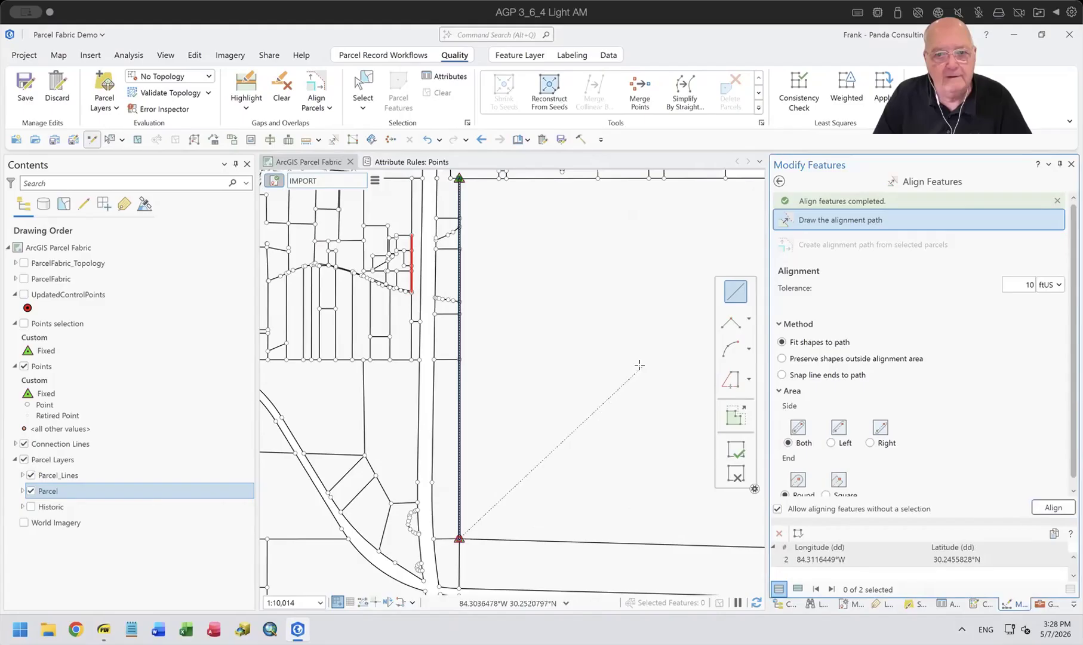
pyautogui.click(1052, 508)
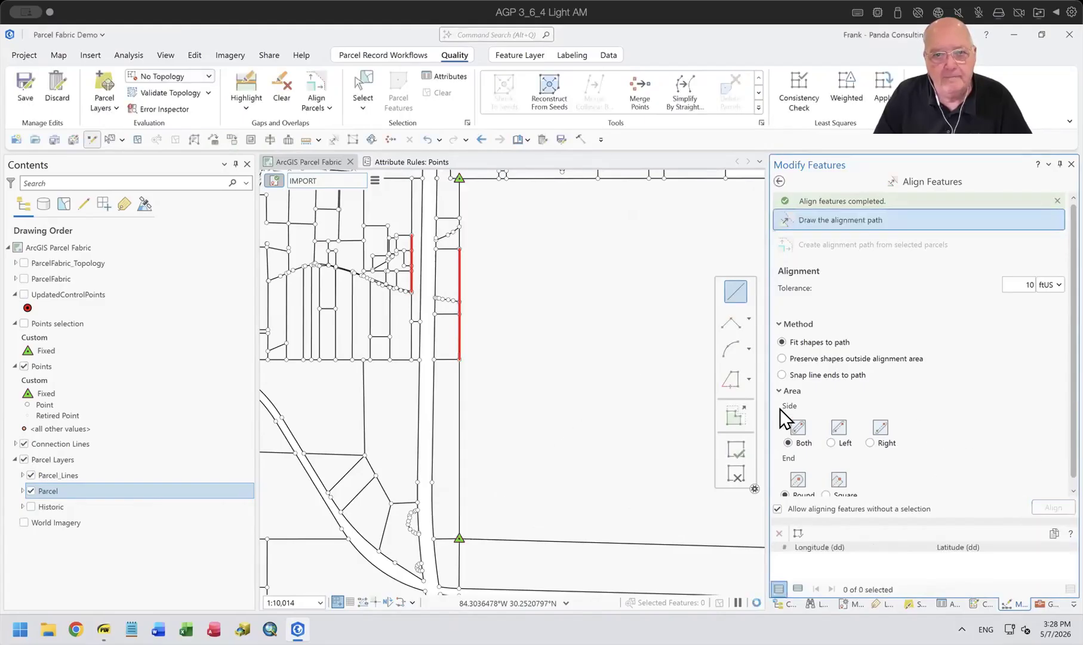
# Highlight the gaps and overlaps again, check the western section line, and clear the highlights.
pyautogui.click(247, 91)
pyautogui.scroll(-2, 547, 372)
pyautogui.moveTo(618, 413); pyautogui.dragTo(373, 380)
pyautogui.scroll(-2, 535, 436)
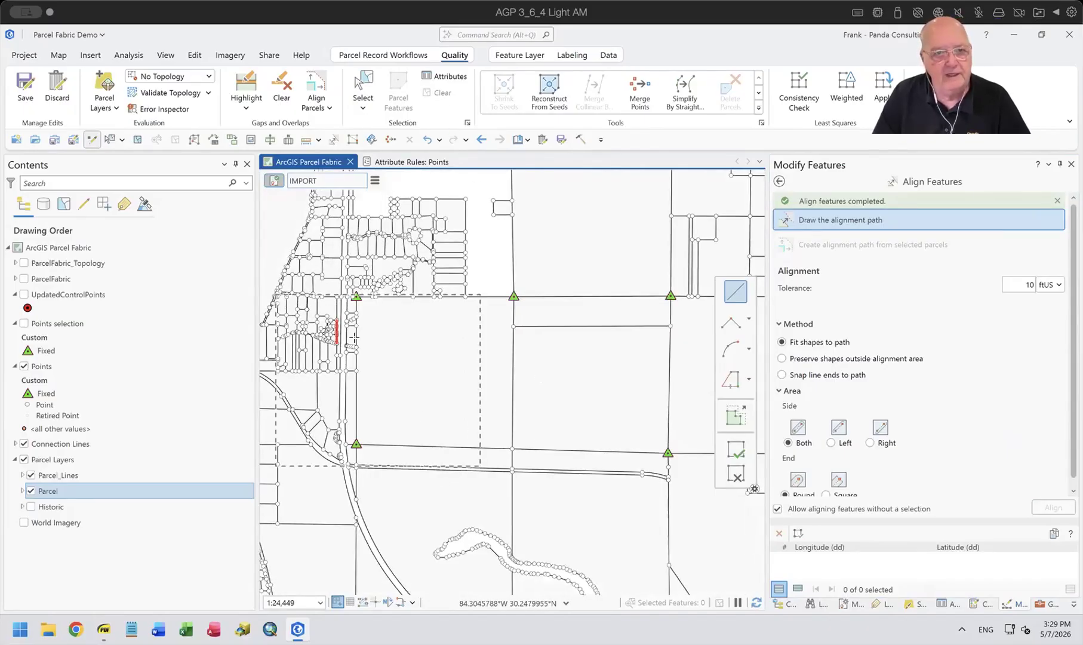
pyautogui.click(282, 89)
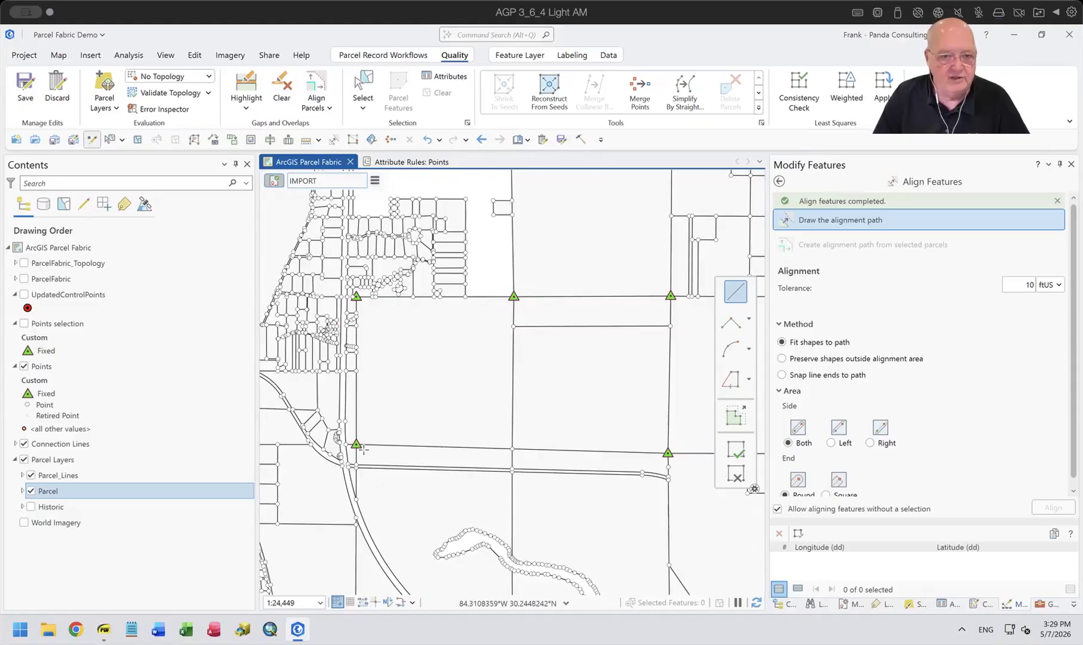
pyautogui.moveTo(622, 456); pyautogui.dragTo(628, 395)
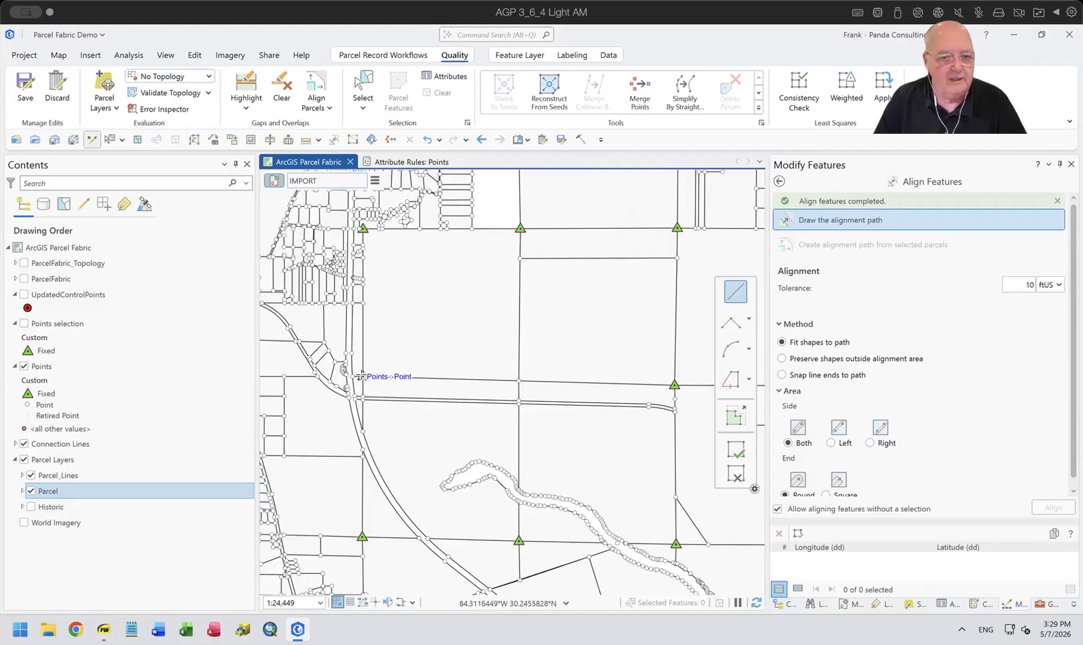
pyautogui.click(362, 375)
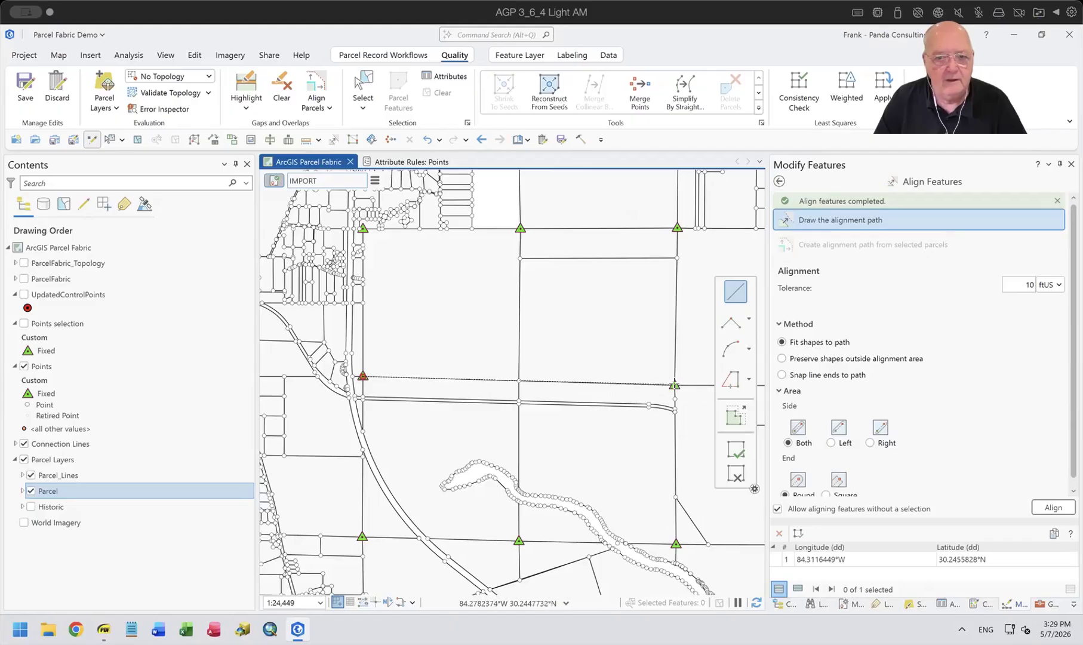
pyautogui.click(672, 385)
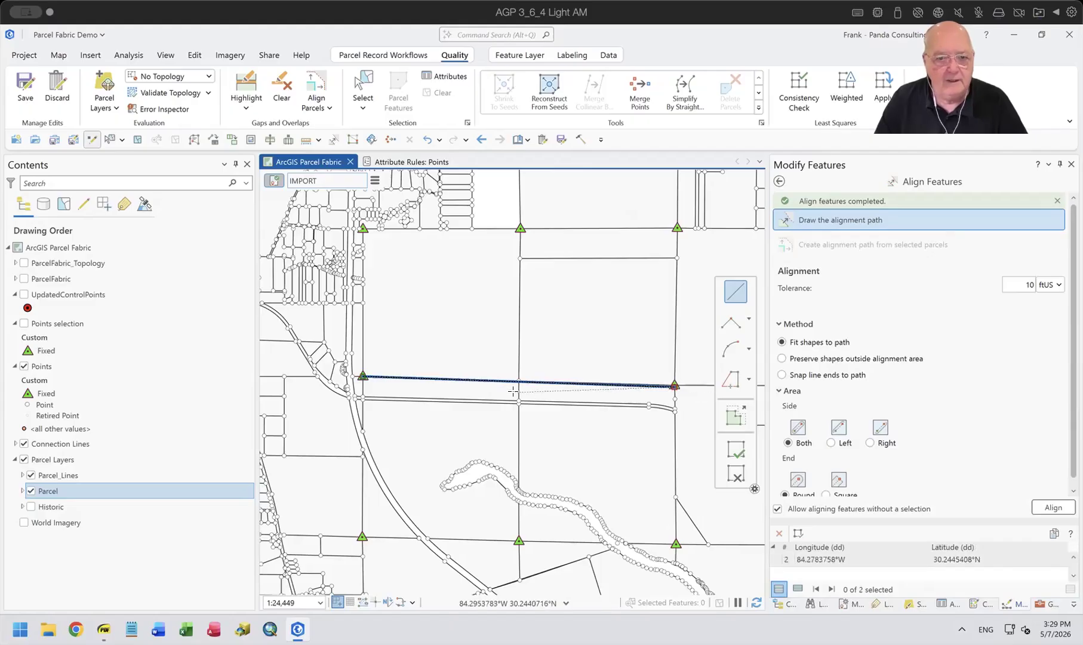
pyautogui.scroll(3, 516, 390)
pyautogui.scroll(3, 549, 338)
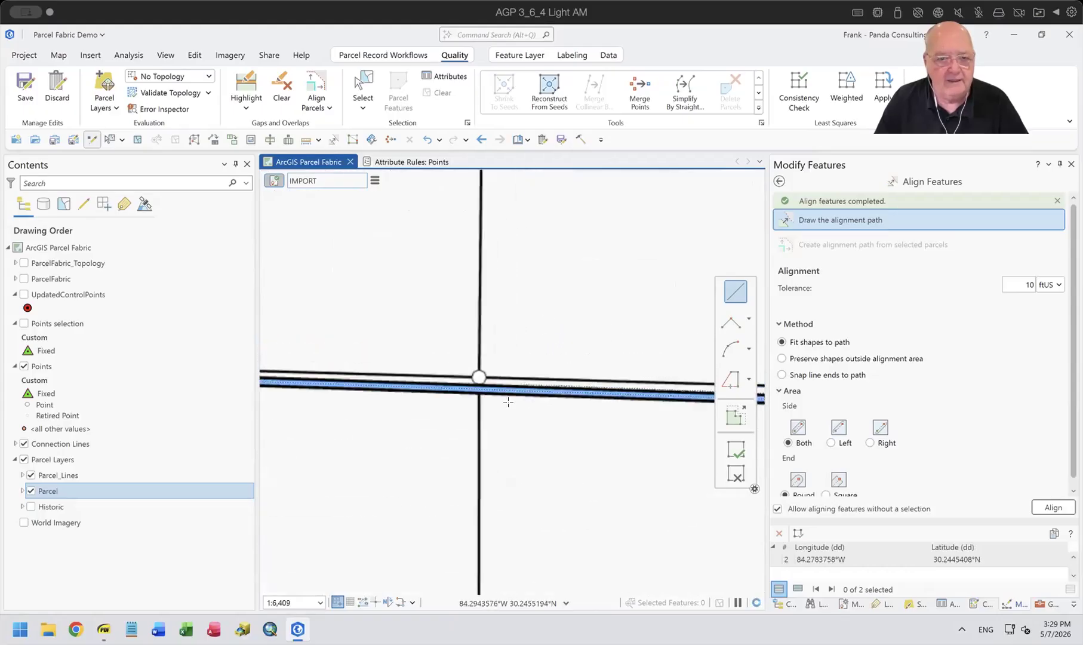
pyautogui.scroll(-3, 464, 406)
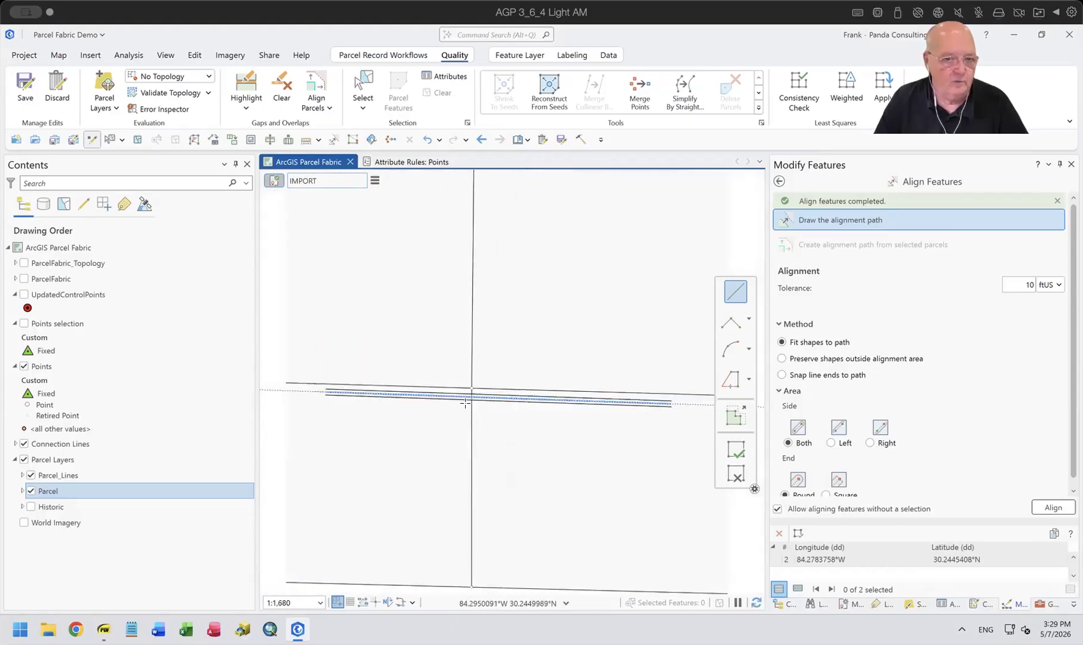
pyautogui.scroll(-4, 466, 404)
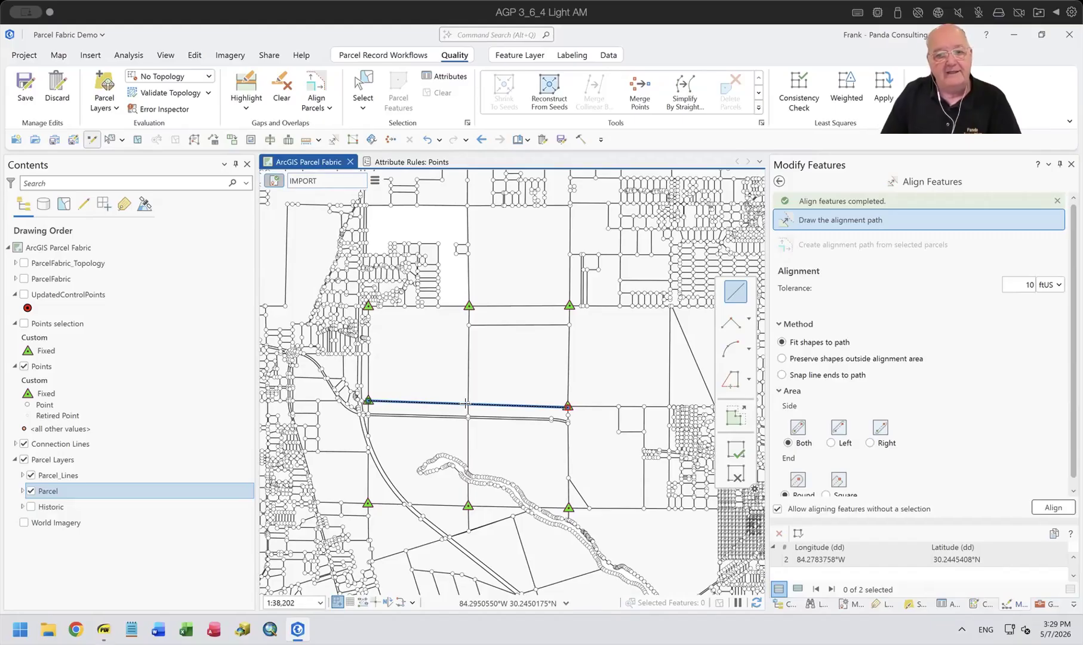
pyautogui.click(727, 473)
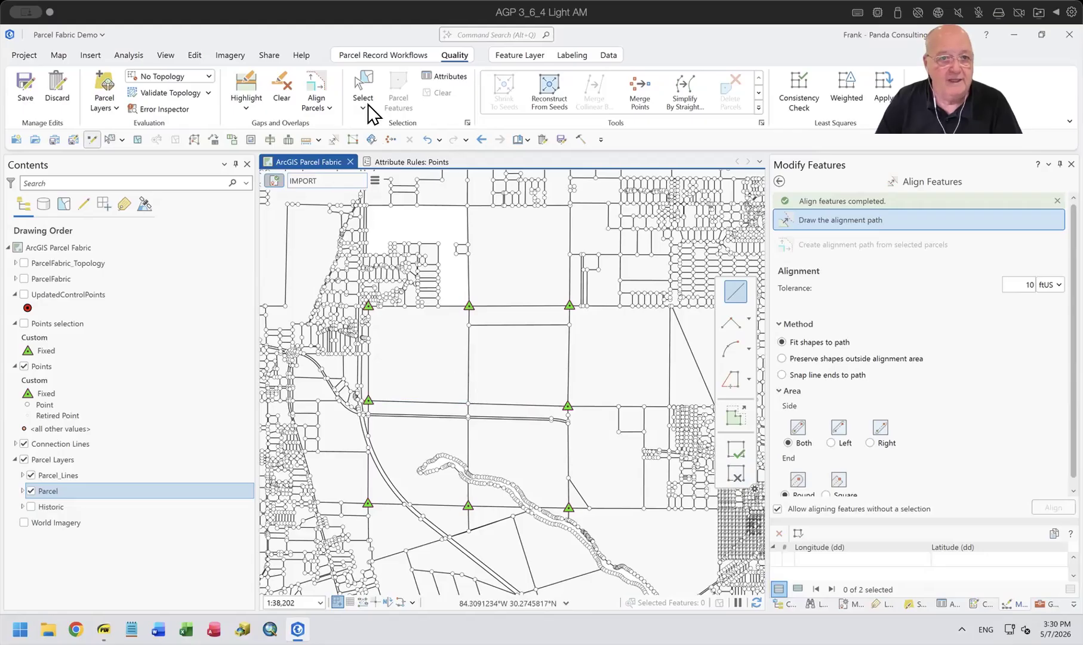
# Check the highlighted gaps and overlaps, then align the features along the middle north-south line from its southern parcel point to the northern fixed control point.
pyautogui.click(246, 86)
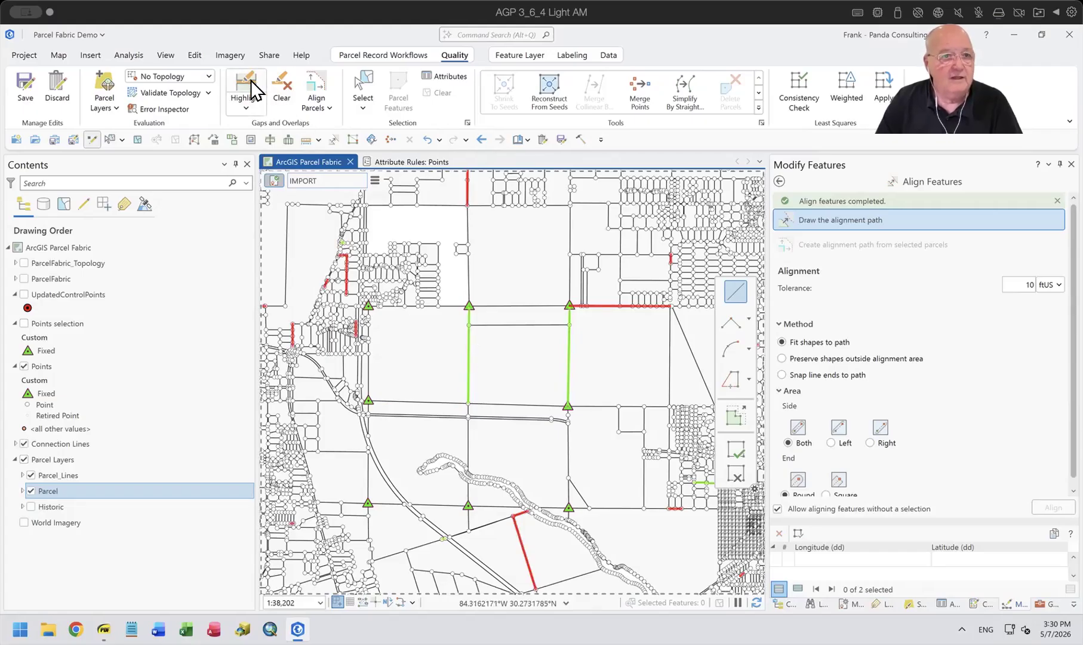
pyautogui.click(278, 95)
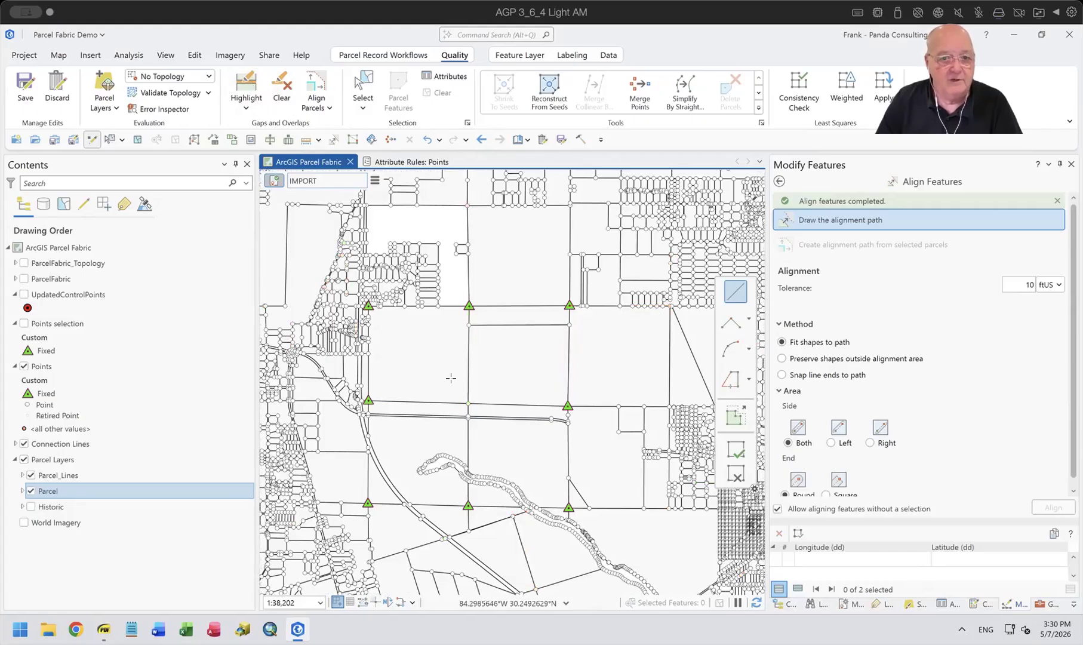
pyautogui.scroll(3, 478, 394)
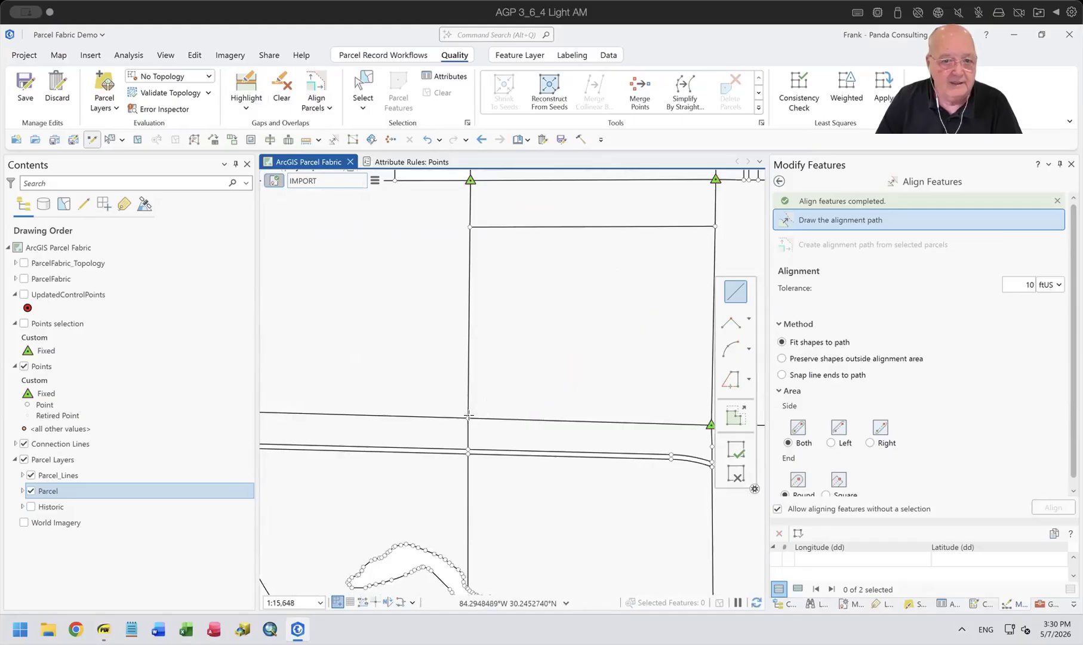
pyautogui.click(467, 418)
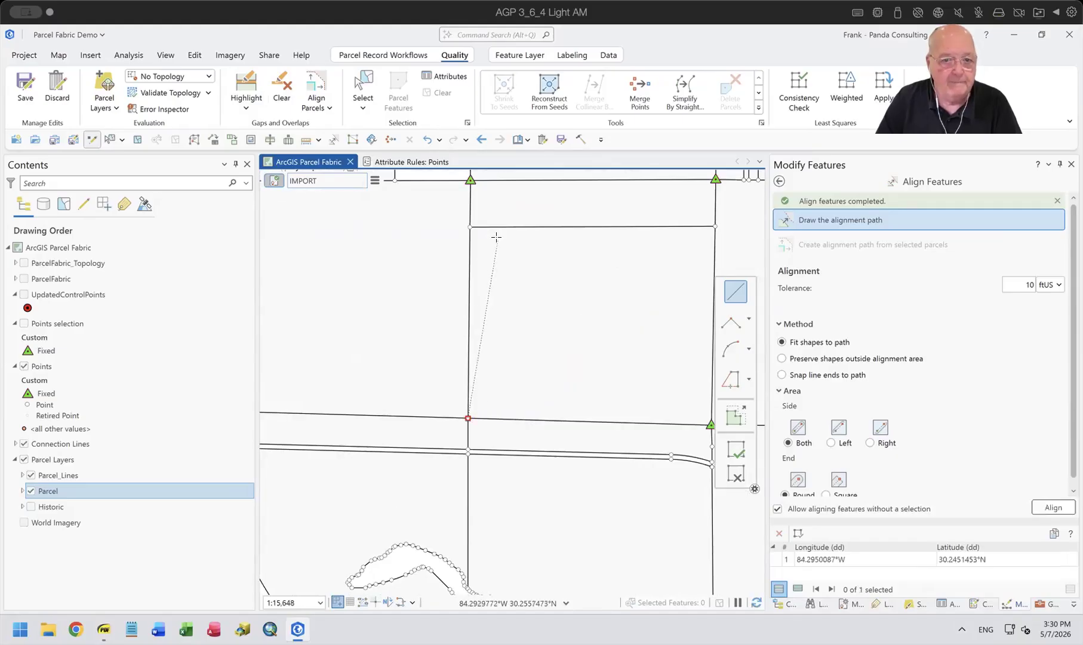
pyautogui.doubleClick(470, 180)
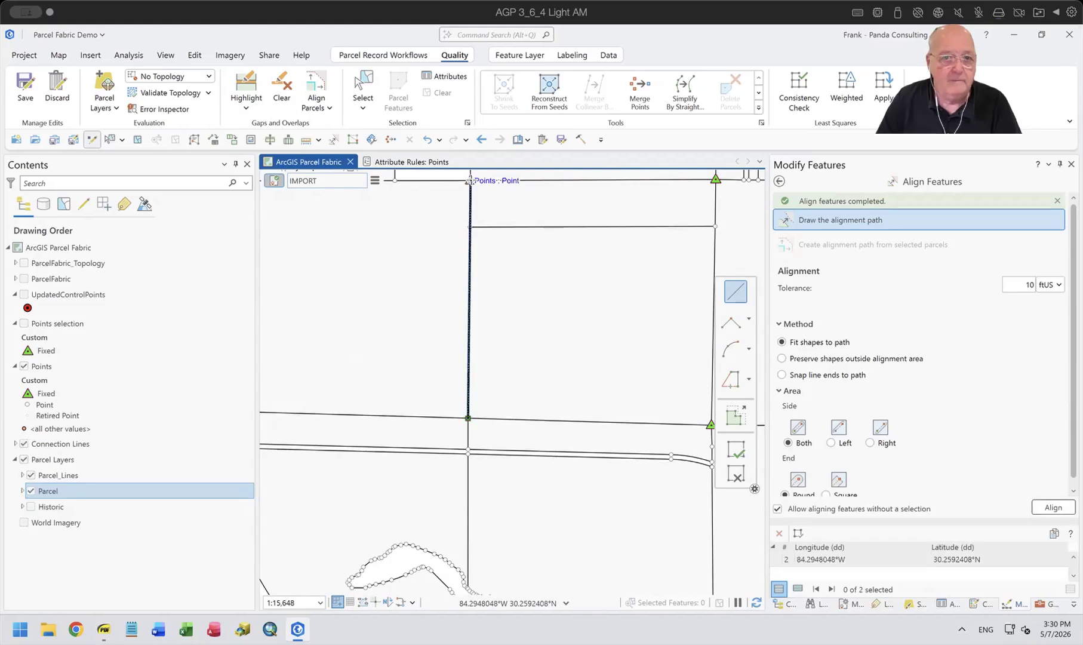
pyautogui.click(1052, 508)
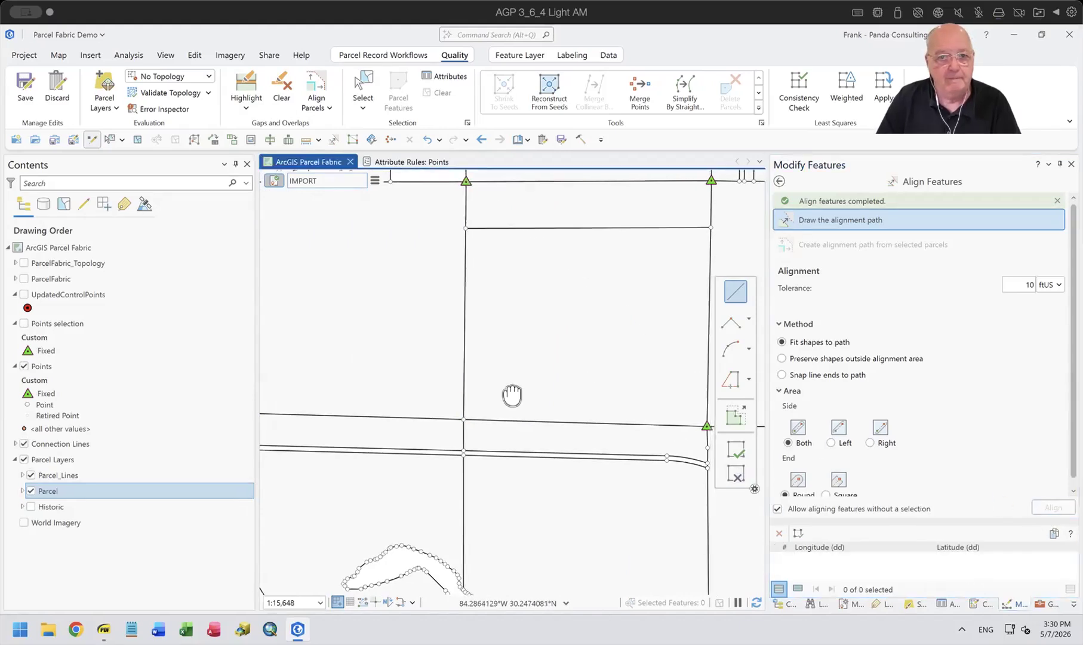
# Align the features along the eastern north-south line using a straight path between its two fixed control points.
pyautogui.moveTo(512, 394); pyautogui.dragTo(367, 410)
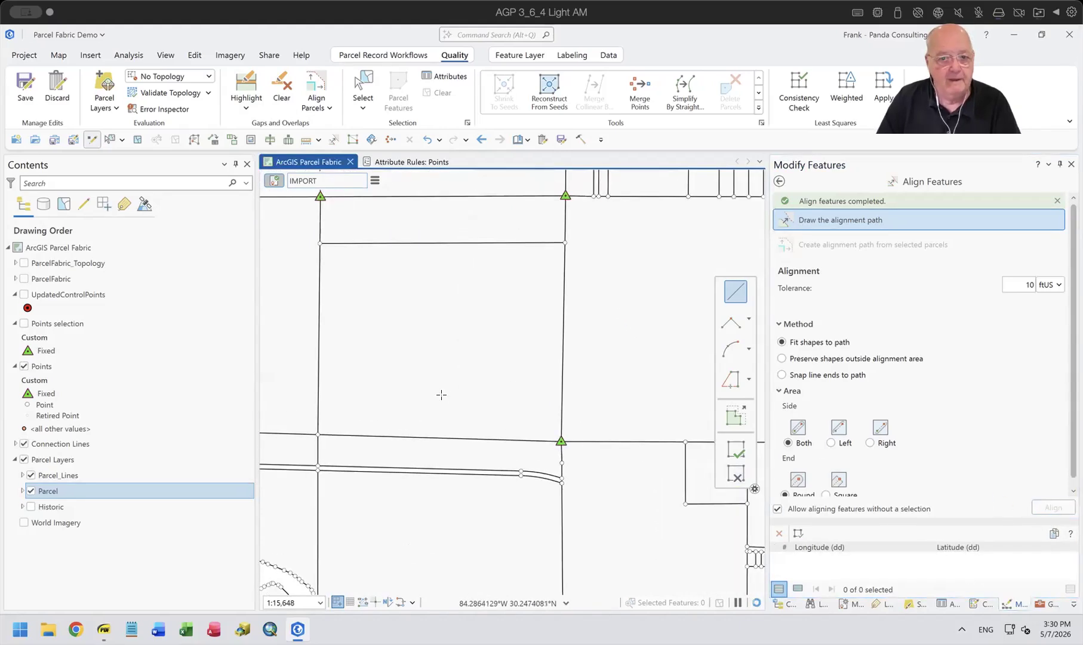
pyautogui.click(560, 441)
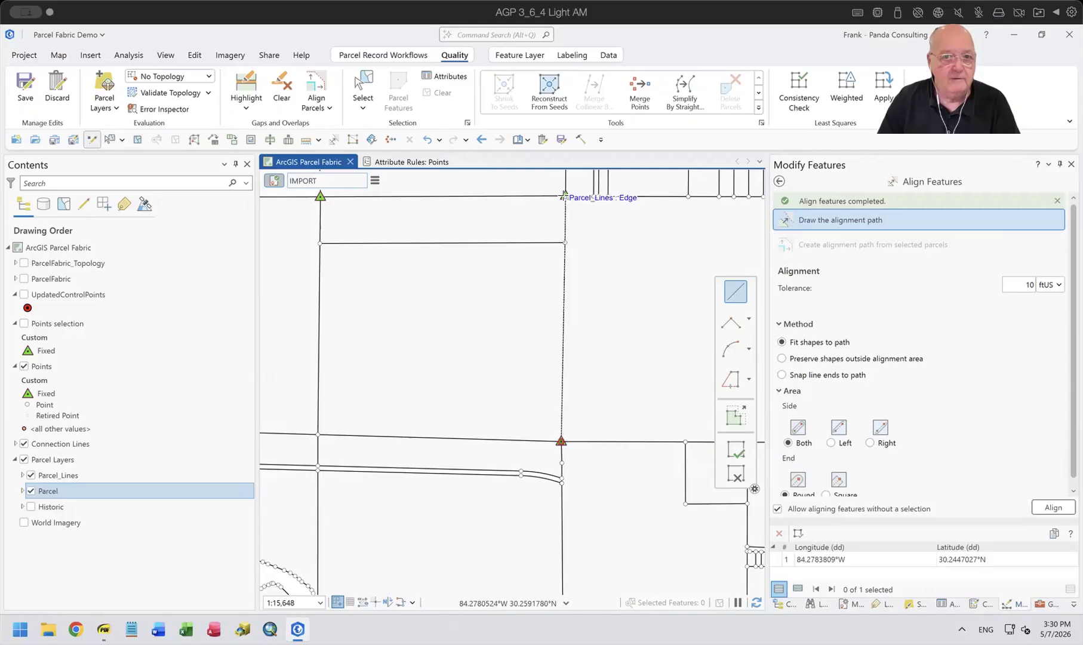
pyautogui.click(564, 196)
pyautogui.click(1054, 506)
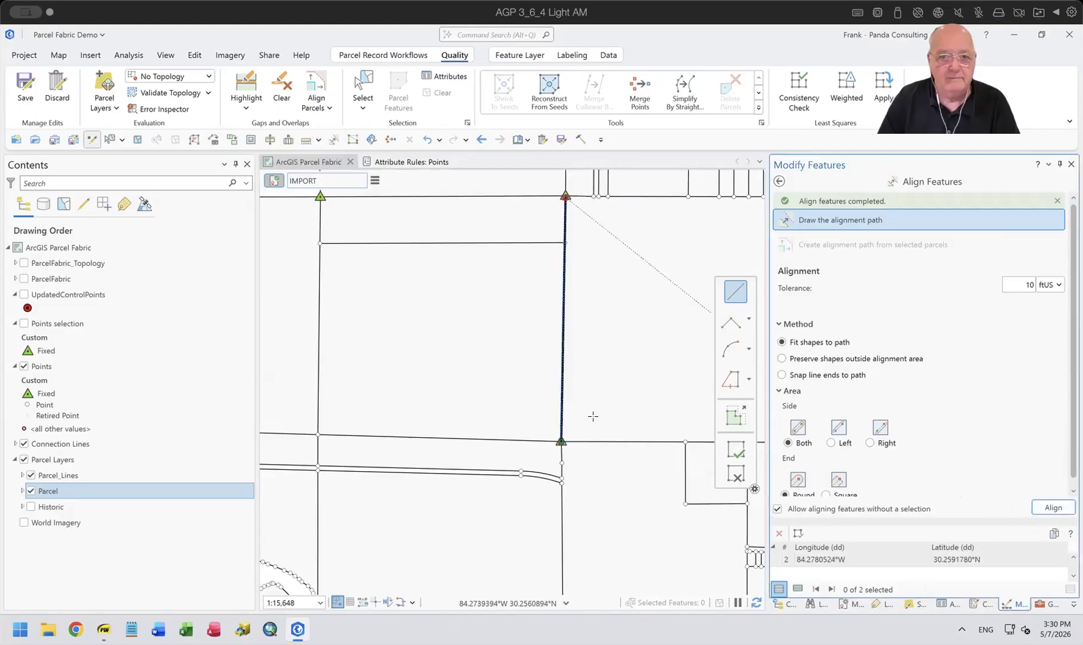
pyautogui.scroll(-5, 421, 238)
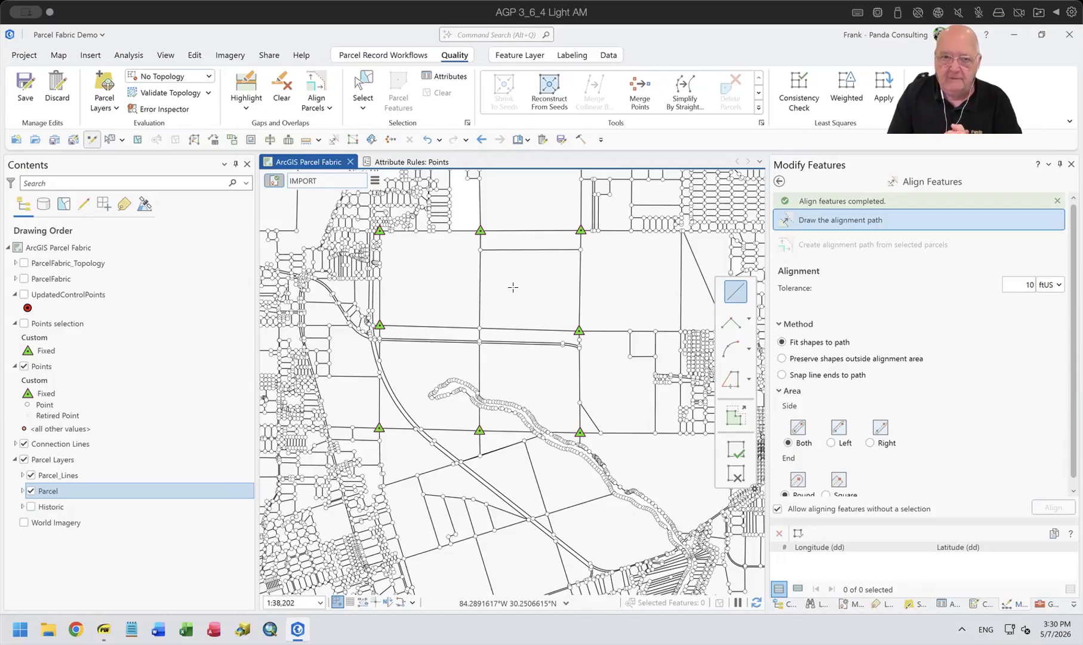
# Turn on the dimension labels of the Parcel_Lines layer to check the lines around the northeastern fixed control point.
pyautogui.scroll(5, 513, 287)
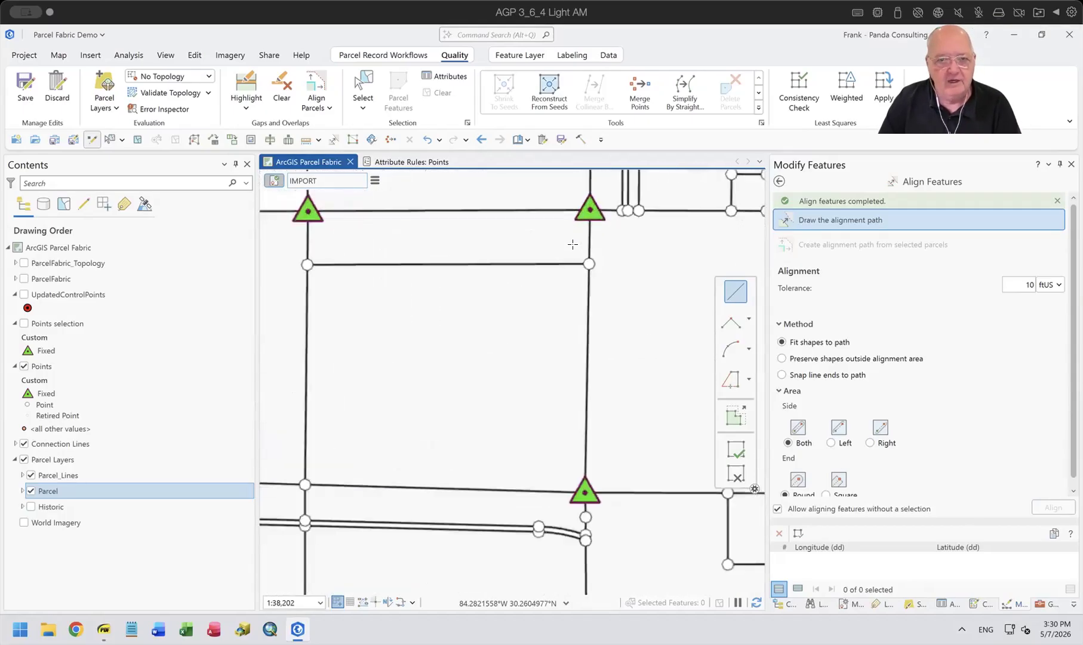
pyautogui.scroll(-3, 587, 412)
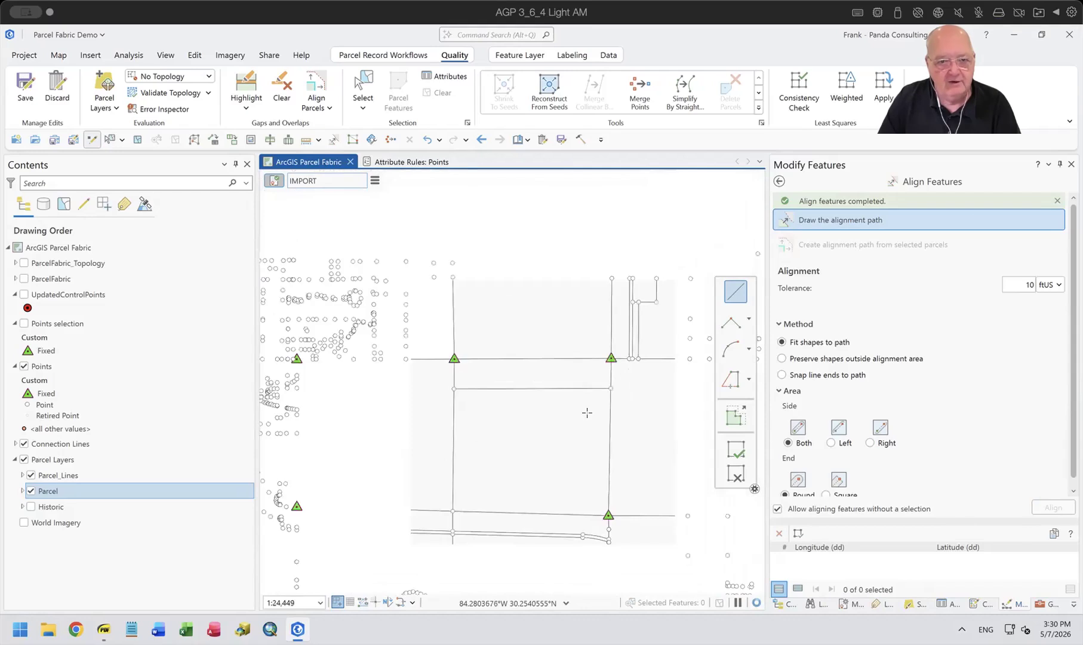
pyautogui.scroll(2, 593, 398)
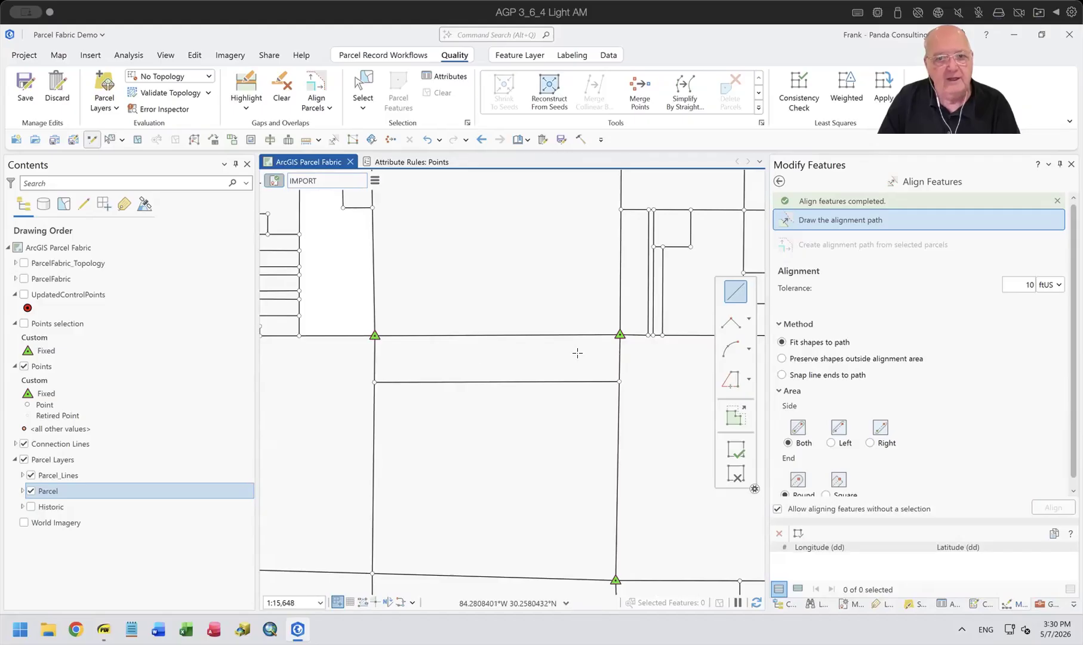
pyautogui.scroll(2, 605, 353)
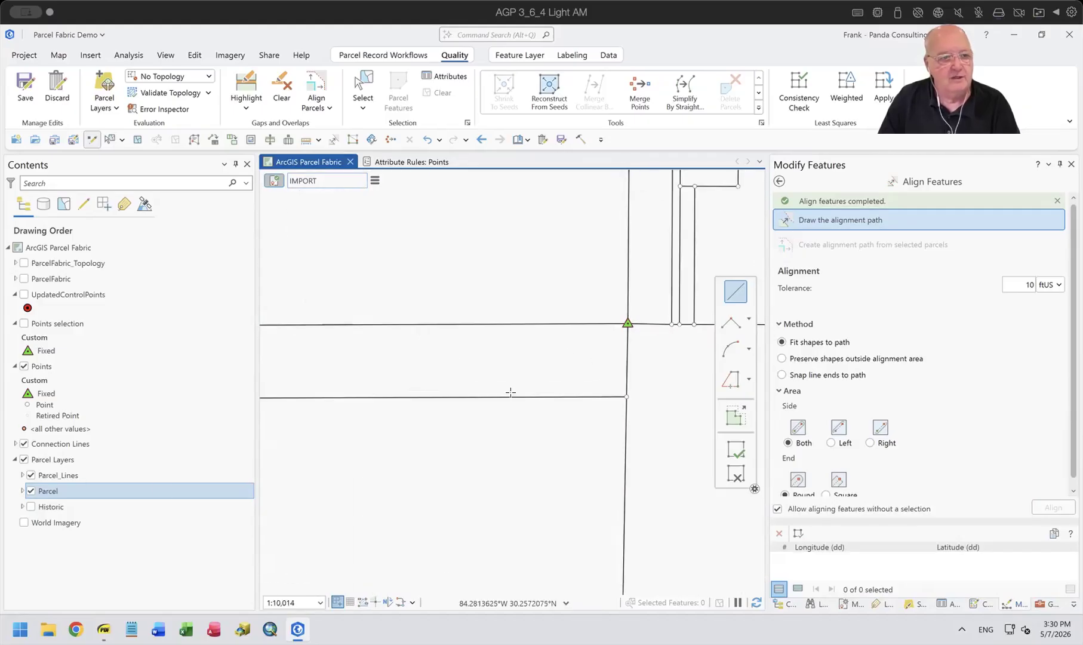
pyautogui.rightClick(60, 474)
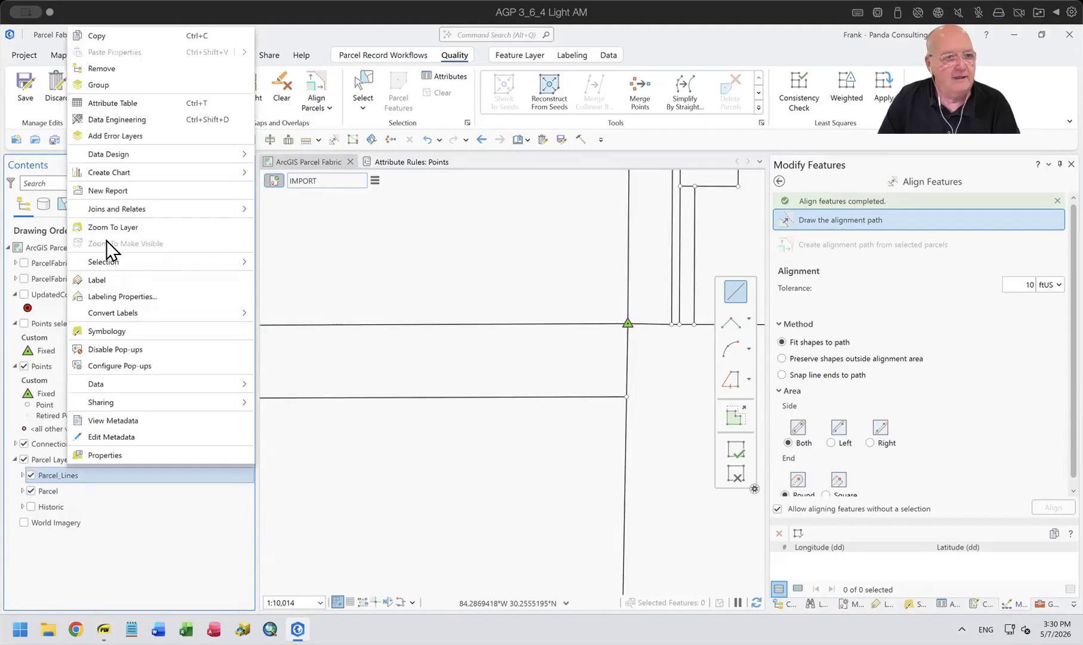
pyautogui.click(103, 275)
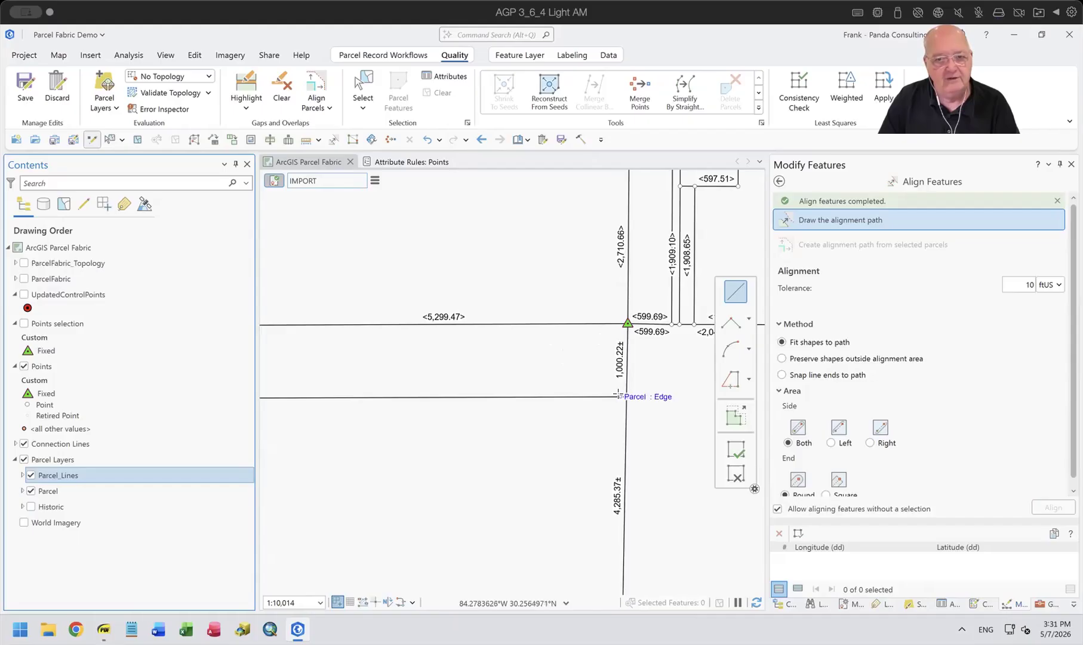
# Measure the planar distance from the narrow northern parcel's southeast corner to the fixed control point above it, and close the measurement.
pyautogui.scroll(3, 623, 365)
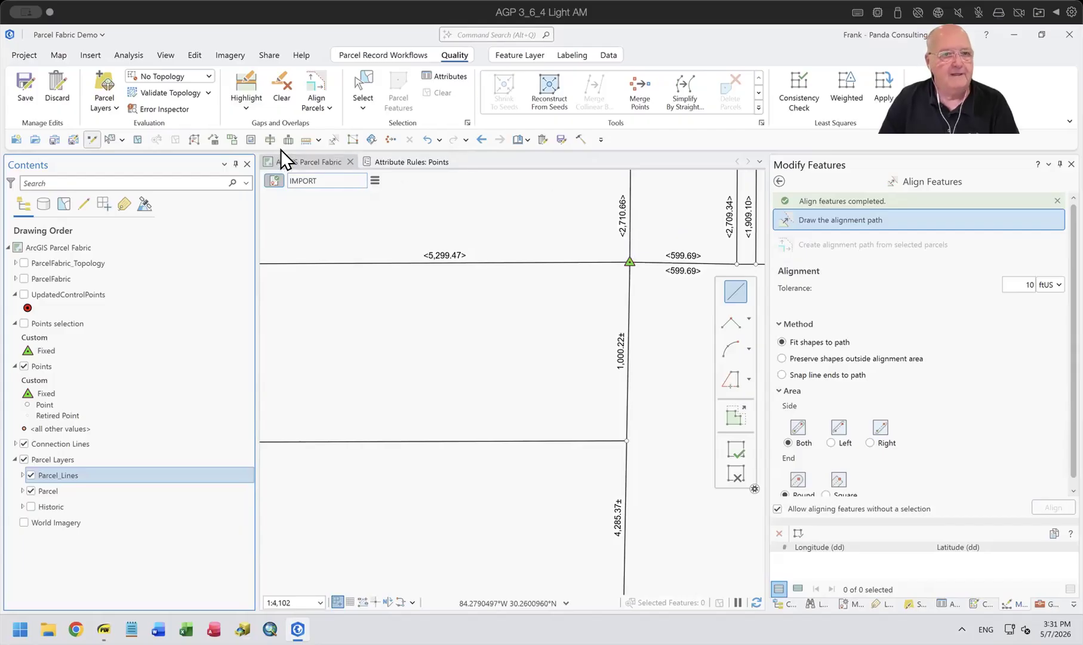
pyautogui.click(305, 137)
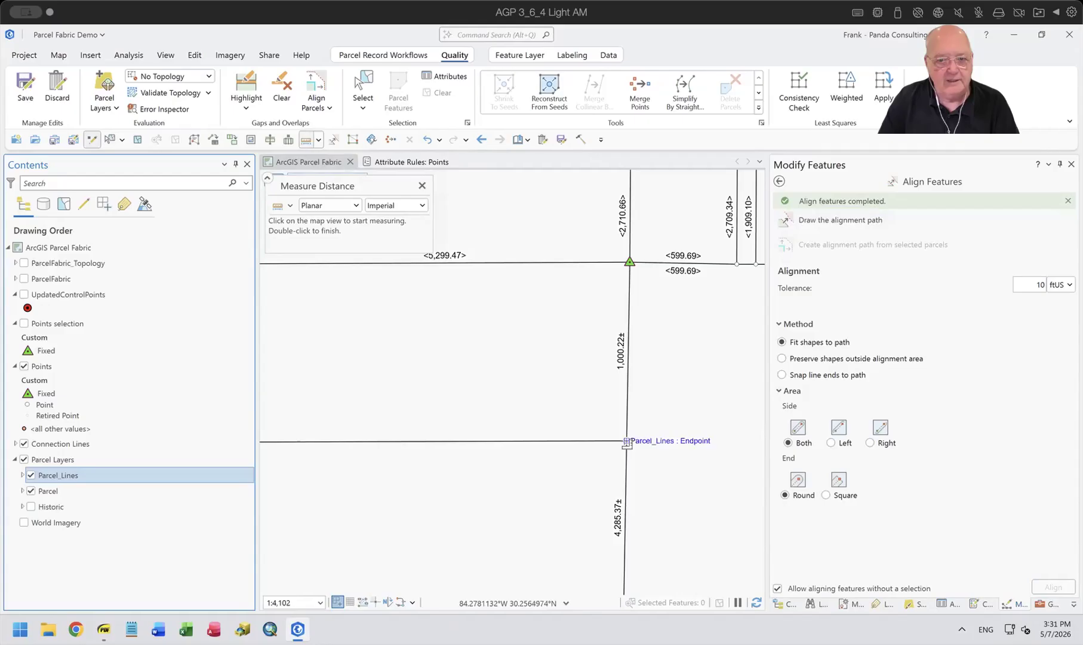
pyautogui.click(627, 443)
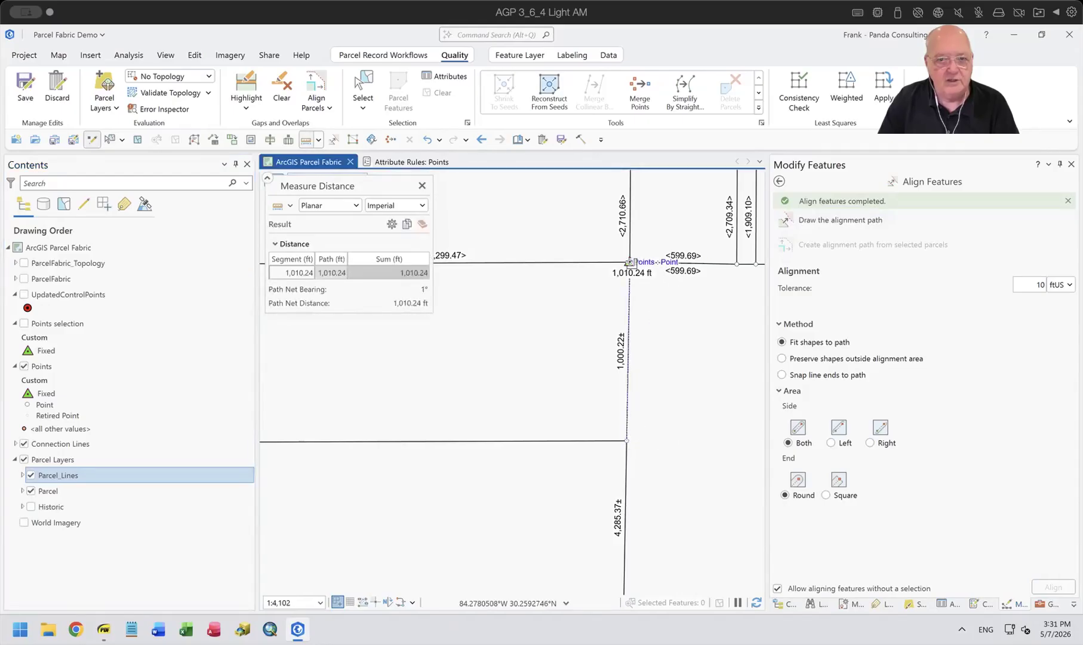
pyautogui.click(630, 262)
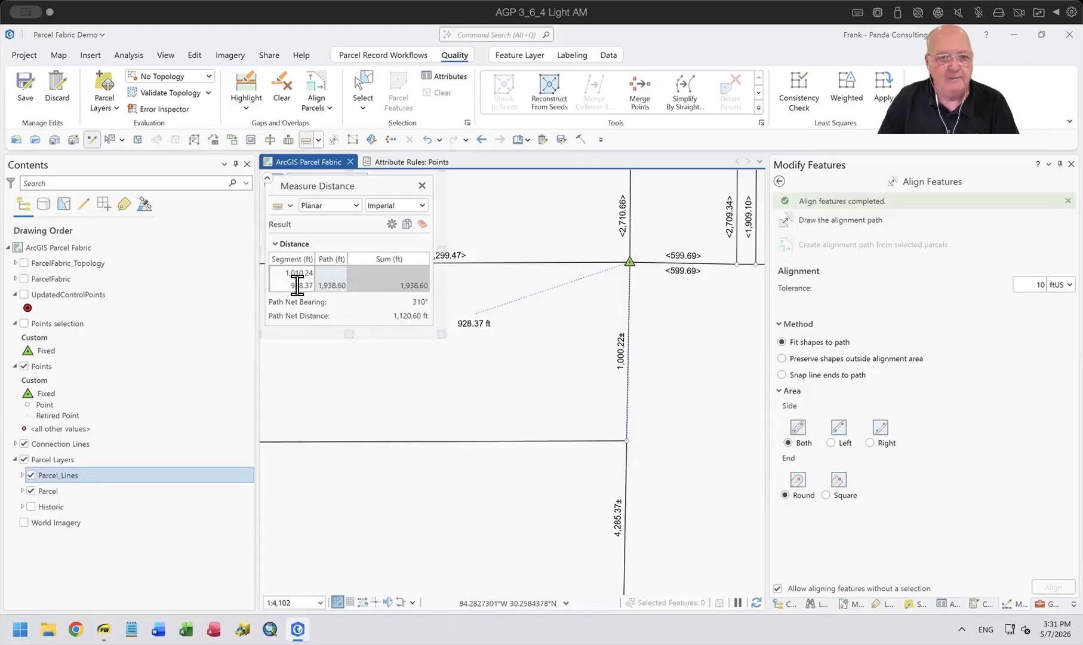
pyautogui.click(420, 185)
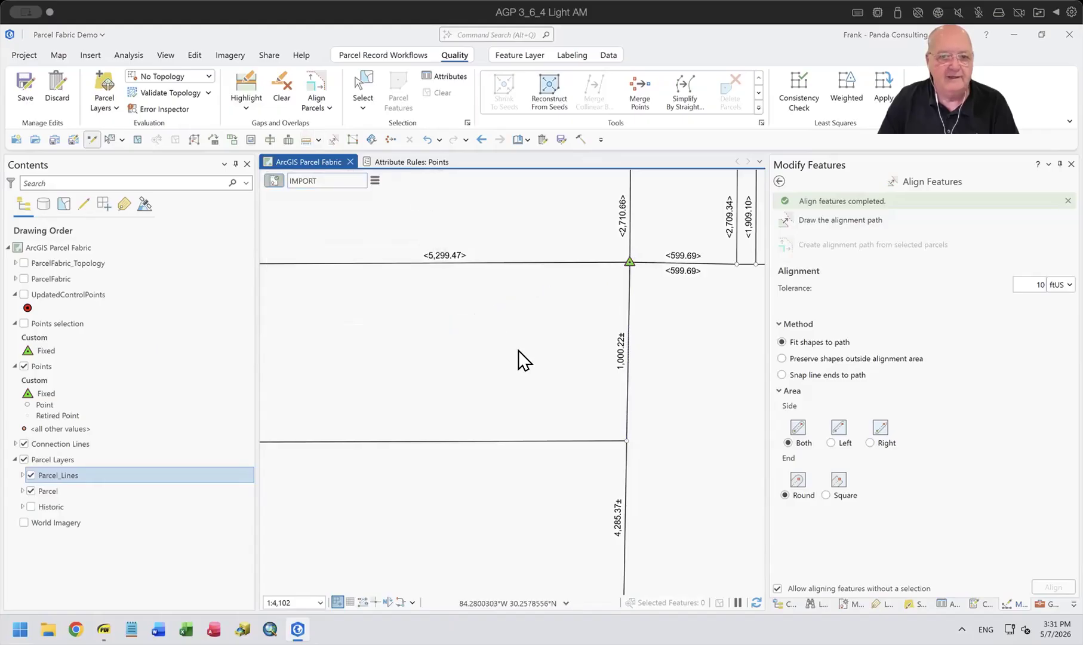
# Compare the labelled lengths along both sides of the narrow northern parcel, then turn off the Parcel_Lines labels.
pyautogui.scroll(-3, 518, 352)
pyautogui.scroll(-2, 520, 358)
pyautogui.moveTo(507, 380); pyautogui.dragTo(580, 392)
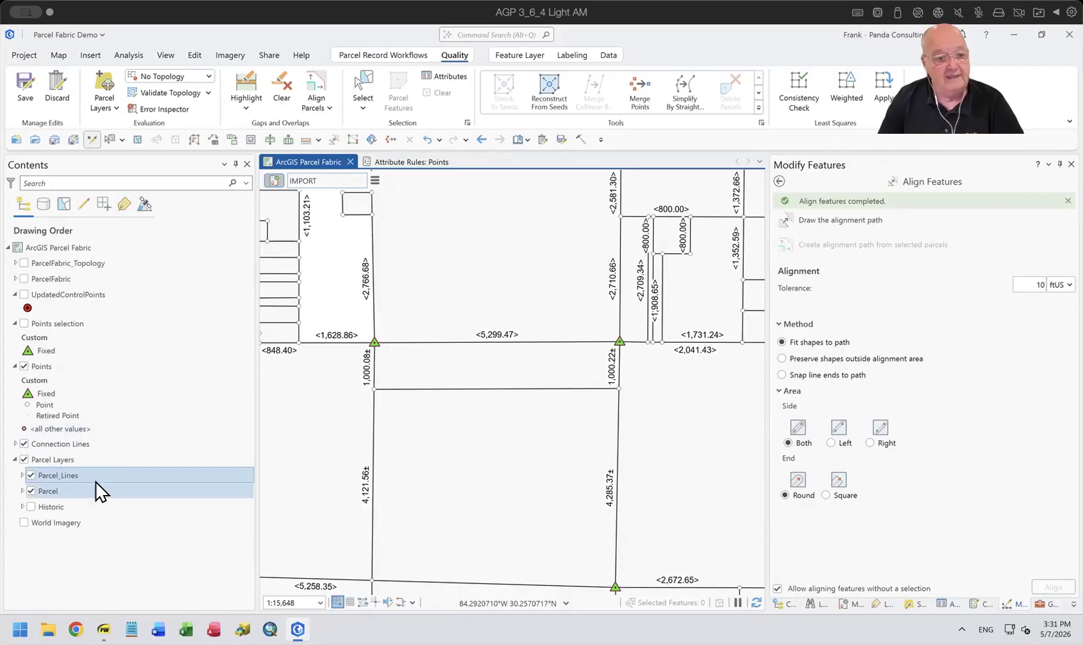
pyautogui.click(76, 471)
pyautogui.rightClick(76, 471)
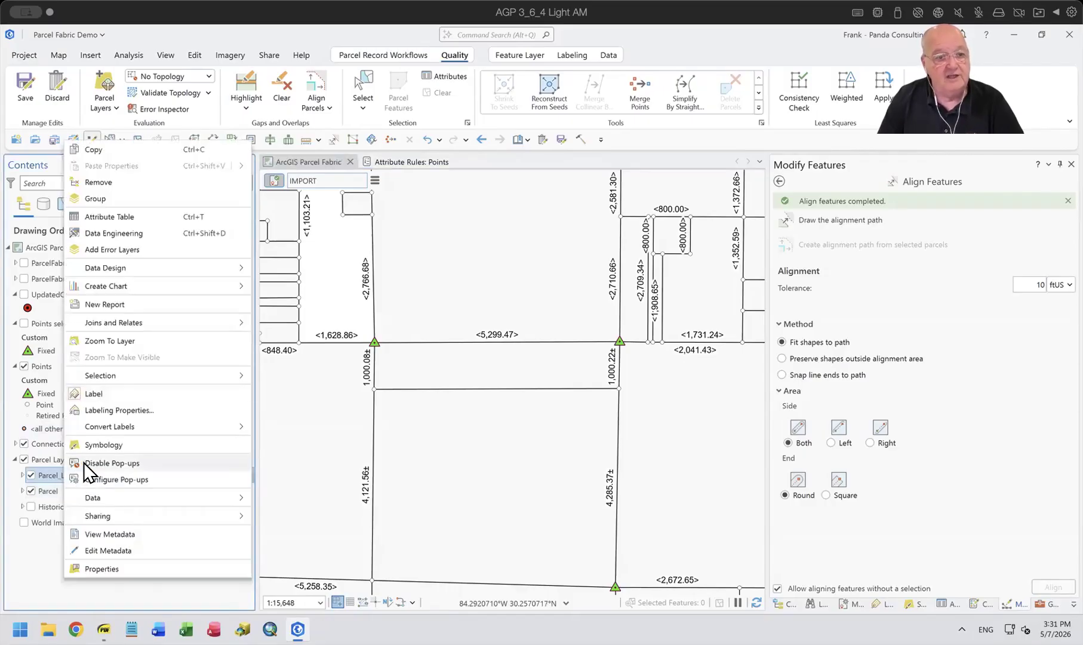
pyautogui.click(99, 394)
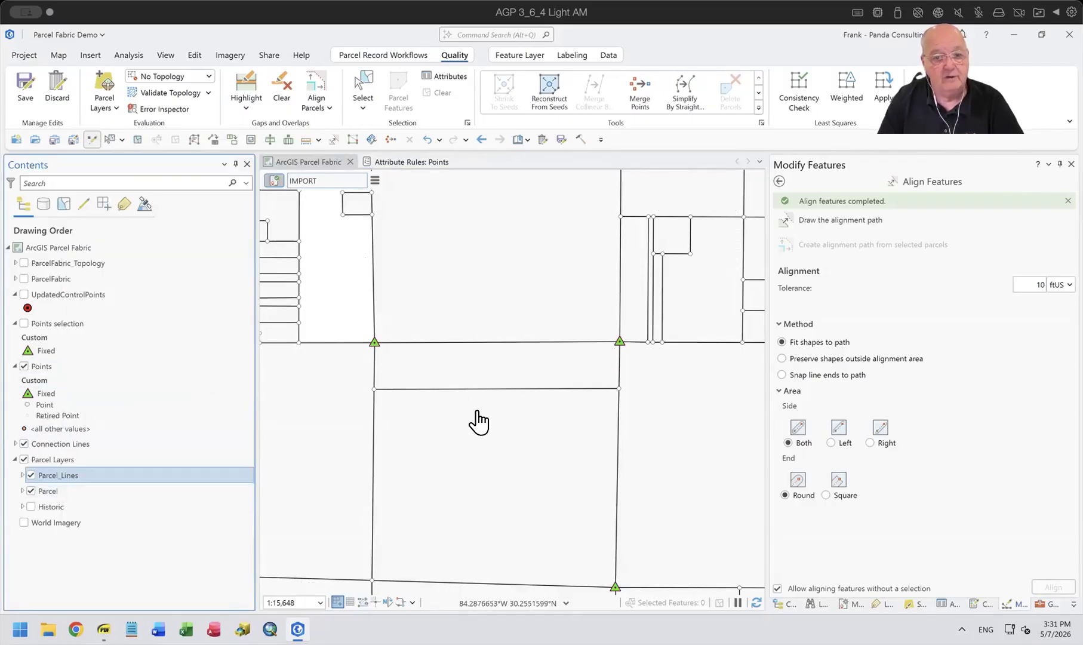
# Look over the aligned section lines, consult the Align Features slide in Import Parcel Points.pdf, and return to the ArcGIS Pro map.
pyautogui.scroll(-2, 476, 423)
pyautogui.moveTo(531, 475); pyautogui.dragTo(598, 306)
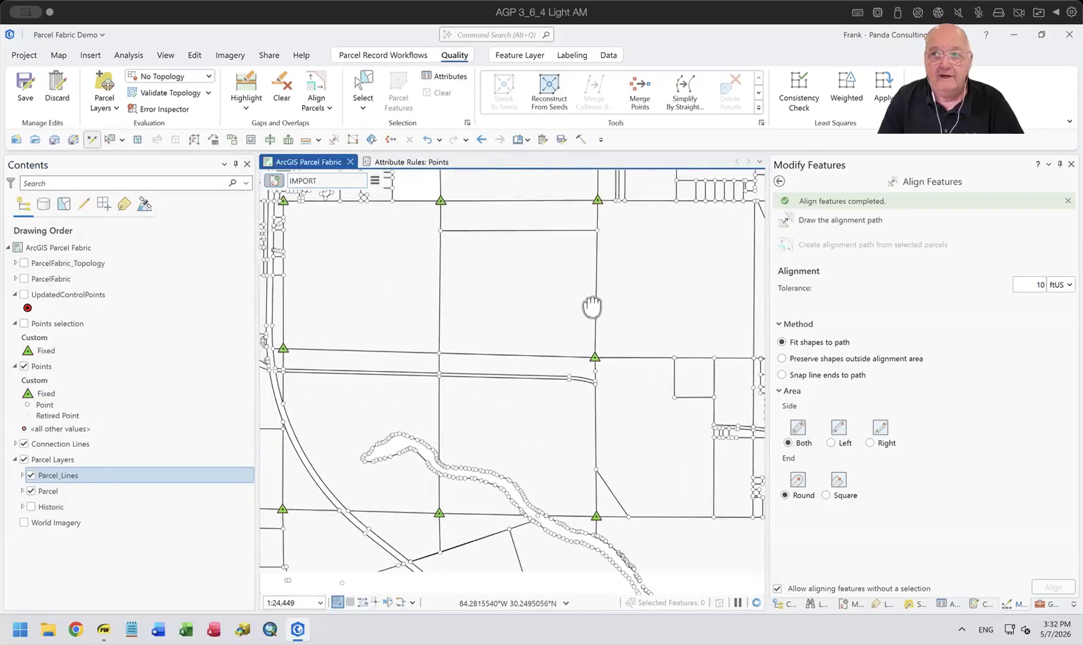
pyautogui.moveTo(556, 406); pyautogui.dragTo(592, 443)
pyautogui.moveTo(104, 629)
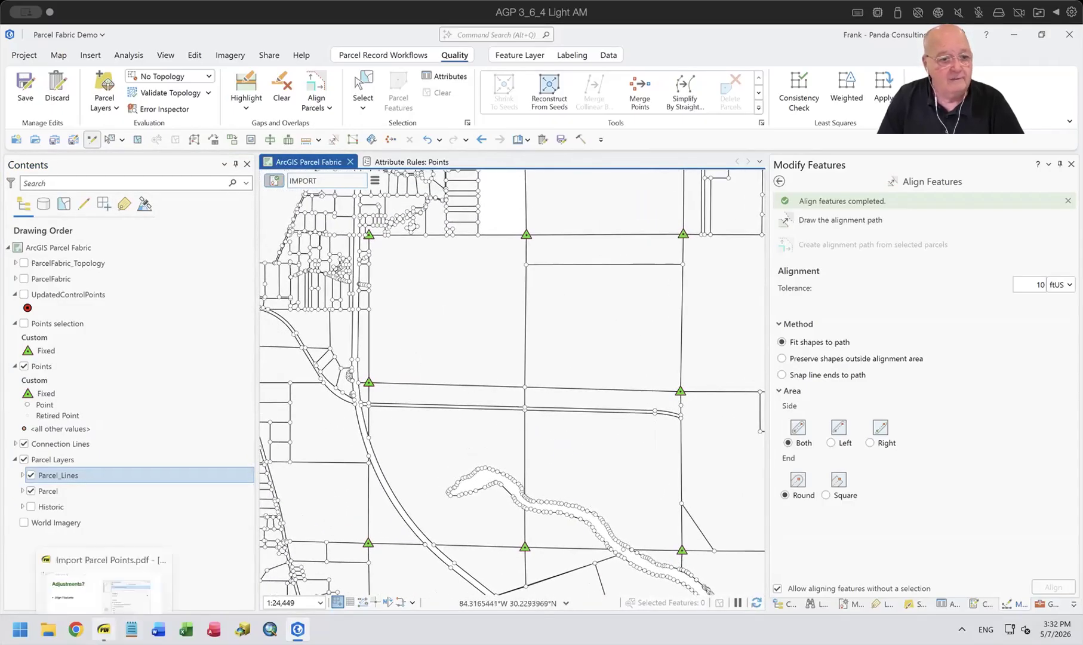
pyautogui.click(103, 561)
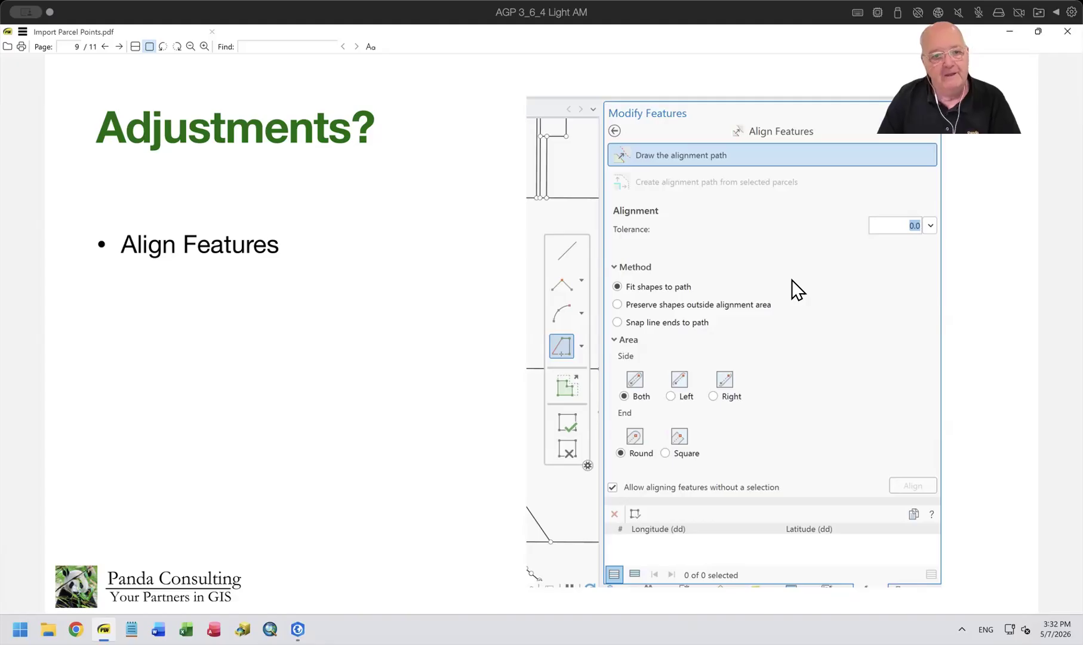
pyautogui.click(297, 629)
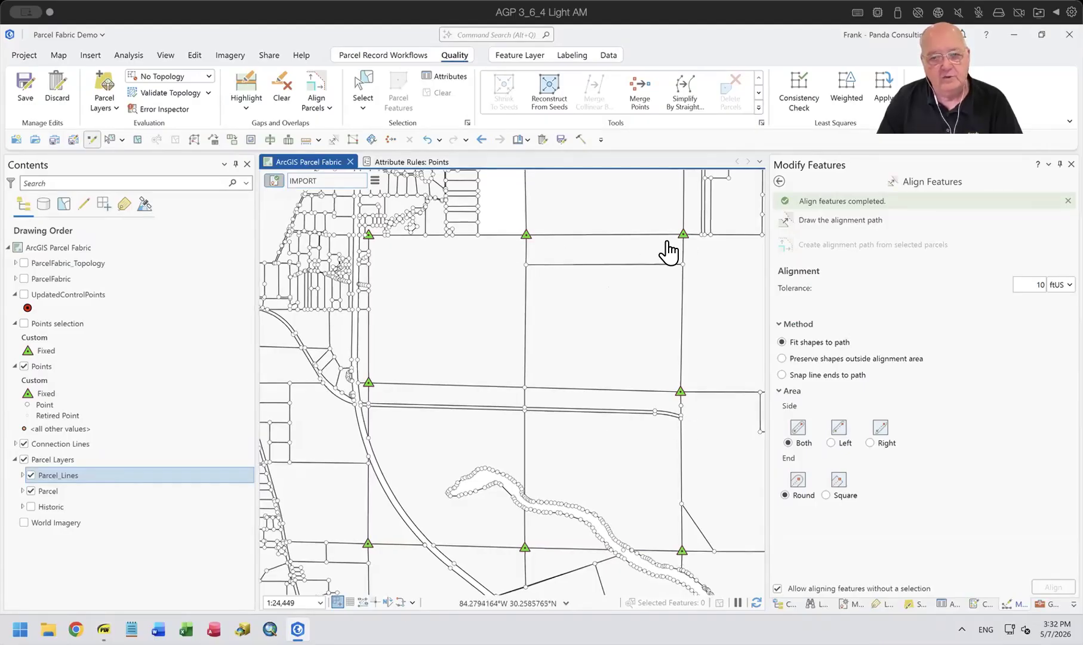
pyautogui.scroll(4, 668, 251)
pyautogui.moveTo(668, 251); pyautogui.dragTo(563, 334)
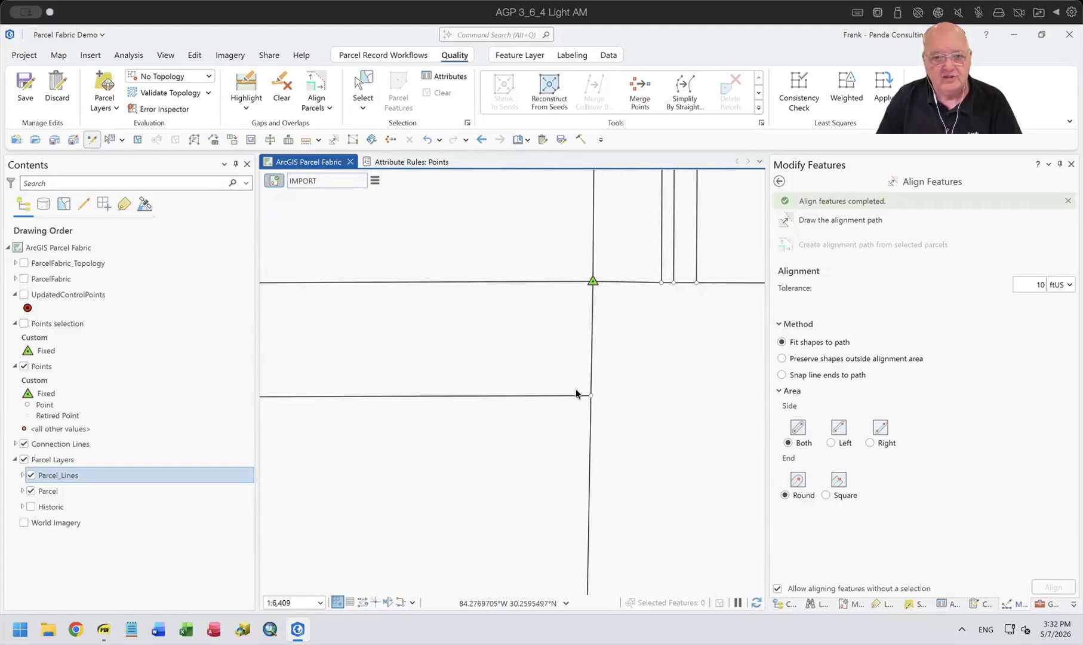
pyautogui.moveTo(576, 391); pyautogui.dragTo(572, 284)
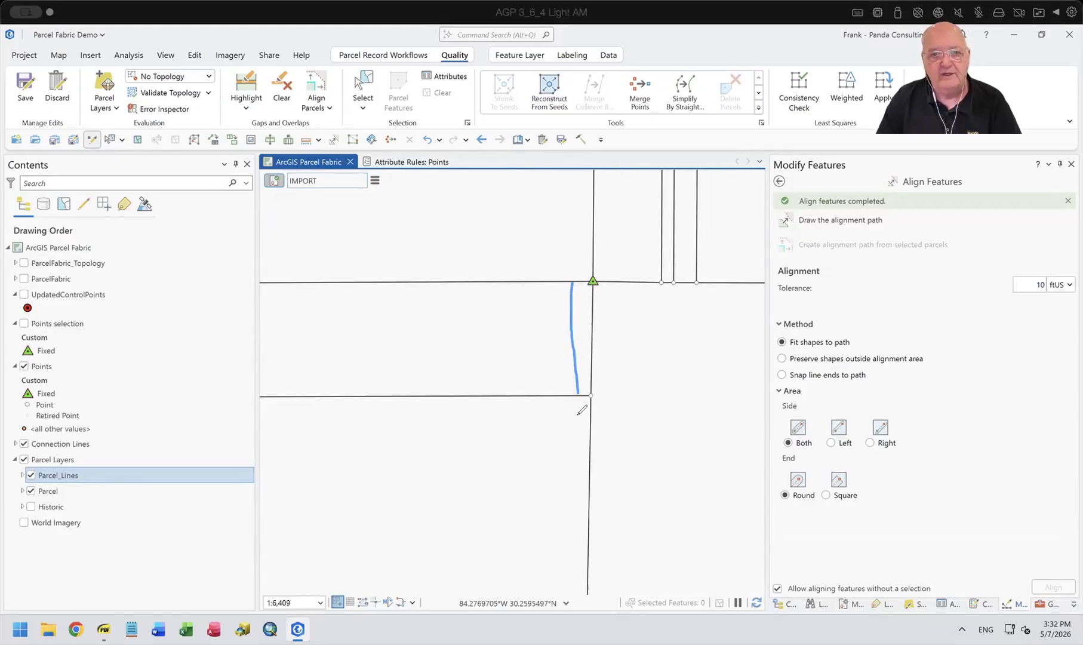
pyautogui.moveTo(578, 297)
pyautogui.mouseDown()
pyautogui.moveTo(615, 280)
pyautogui.moveTo(584, 261)
pyautogui.moveTo(588, 283)
pyautogui.mouseUp()
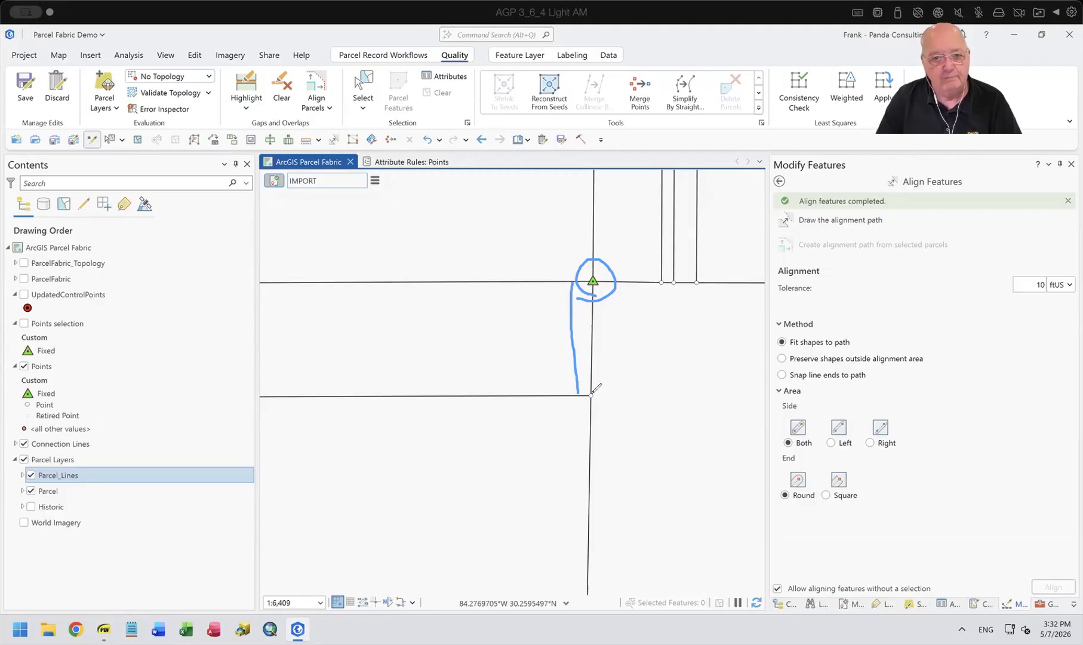
pyautogui.moveTo(595, 391)
pyautogui.mouseDown()
pyautogui.moveTo(607, 320)
pyautogui.moveTo(599, 302)
pyautogui.mouseUp()
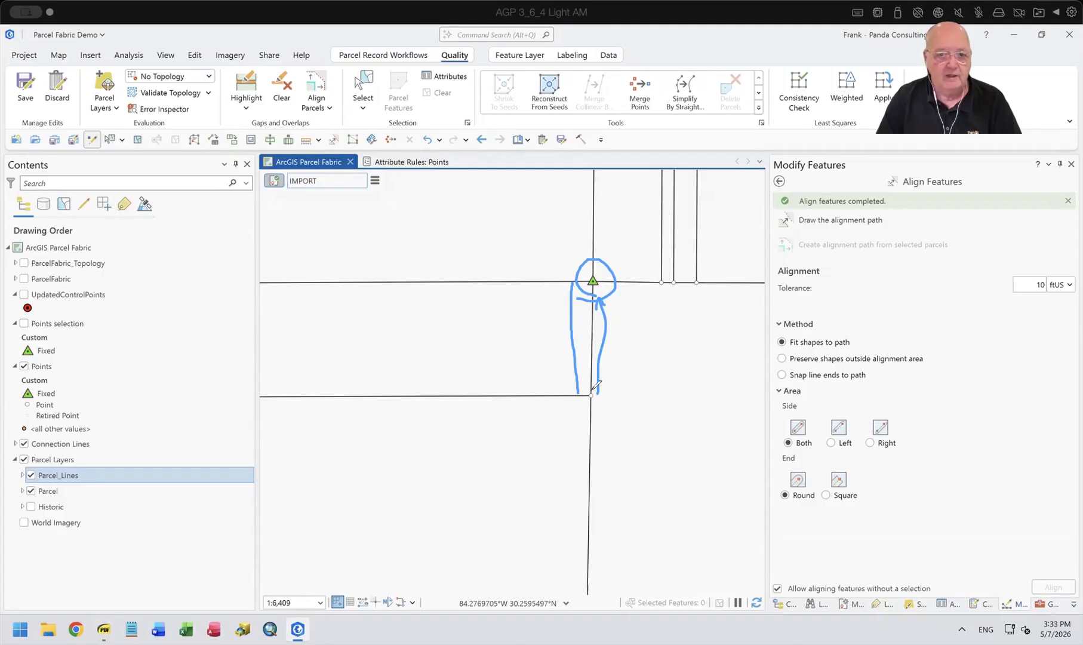
pyautogui.moveTo(595, 393); pyautogui.dragTo(612, 382)
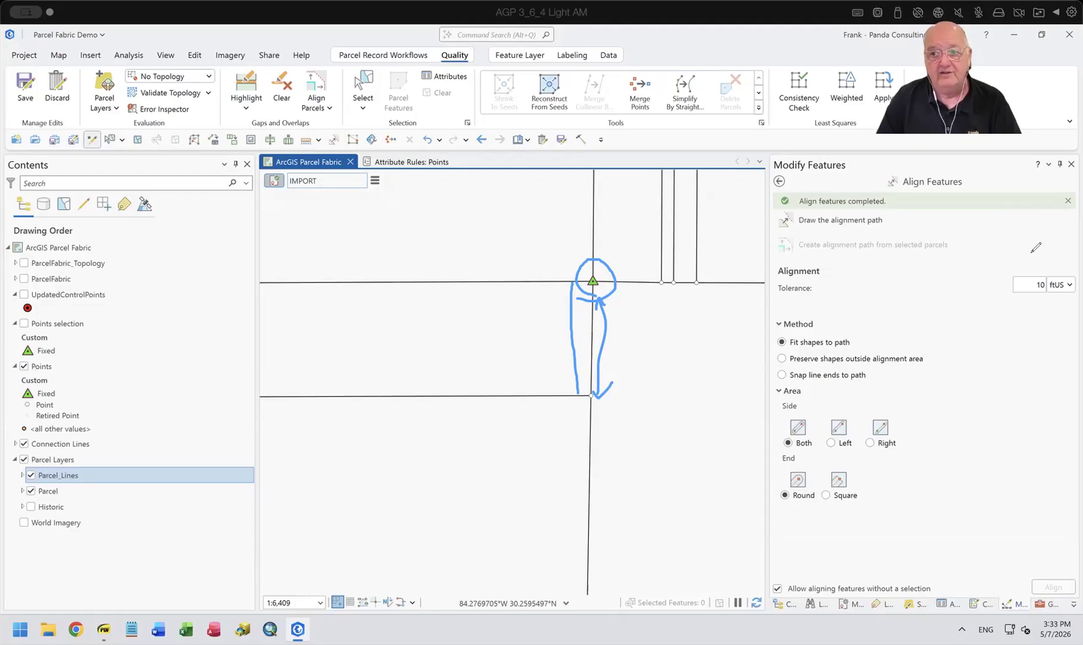
pyautogui.click(1057, 272)
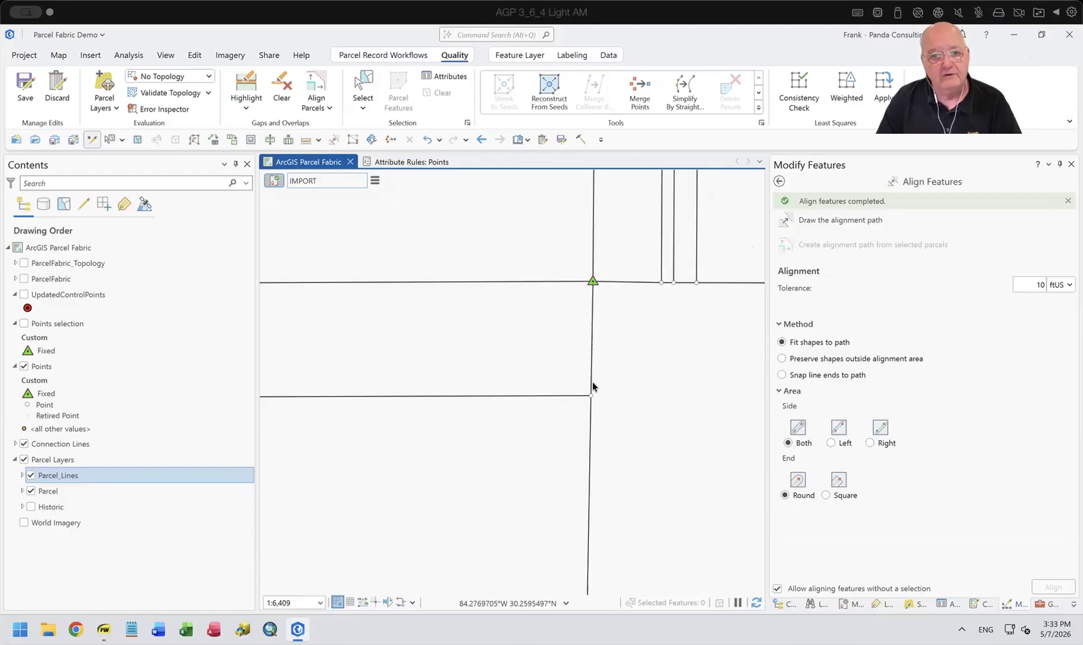
# Leave Align Features, start the Transform tool, and select the narrow parcel between the two northern fixed control points.
pyautogui.scroll(-3, 553, 315)
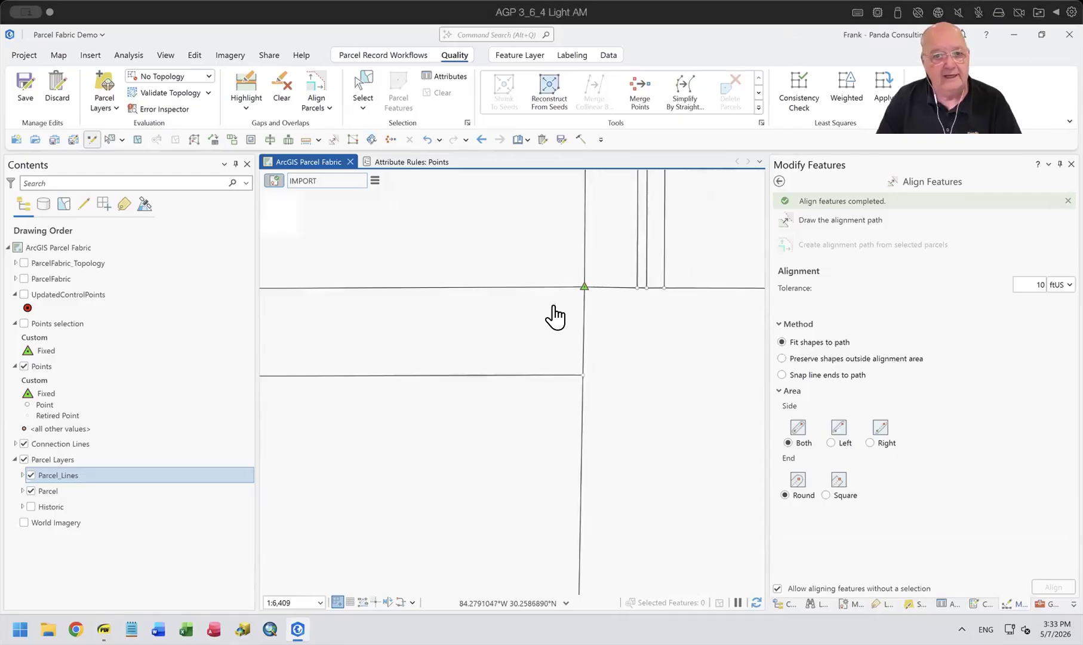
pyautogui.moveTo(555, 336); pyautogui.dragTo(605, 307)
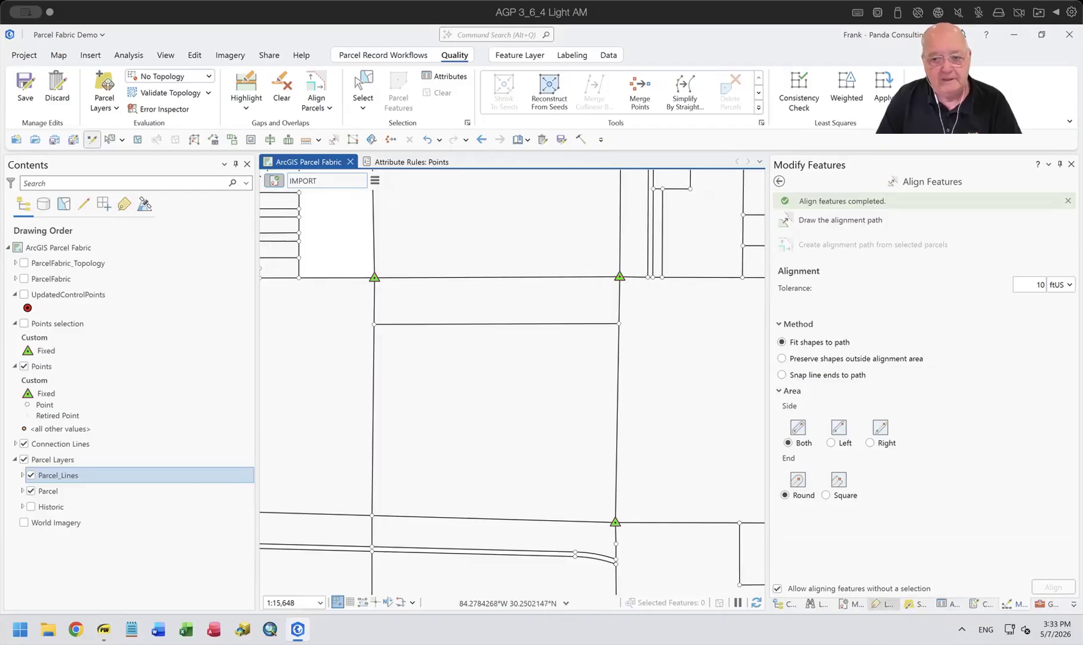
pyautogui.click(1022, 603)
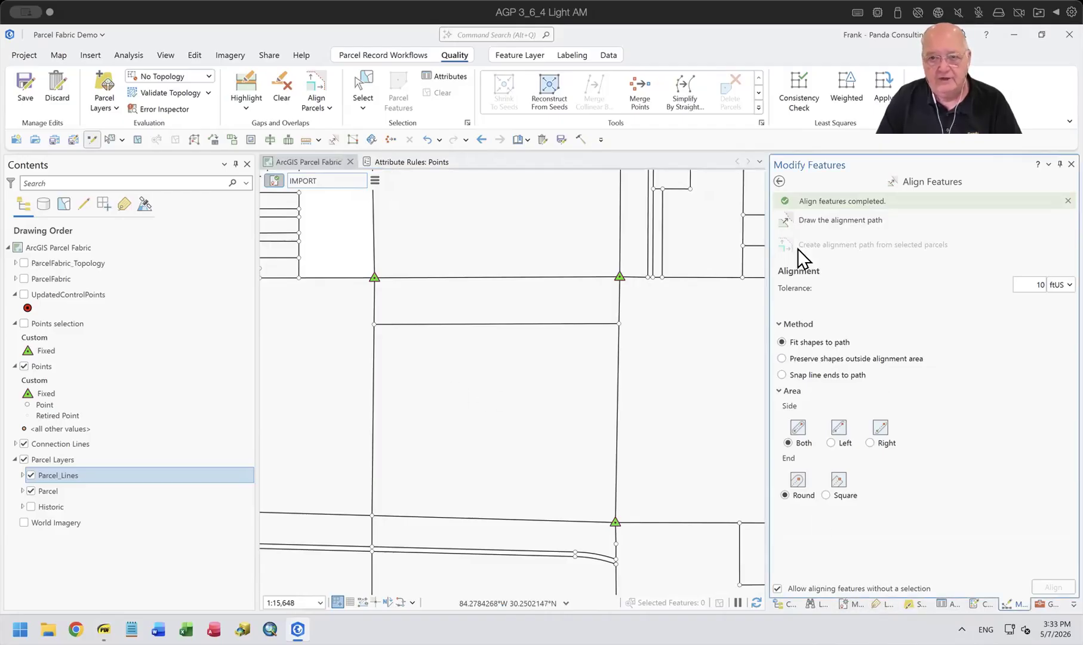
pyautogui.click(779, 181)
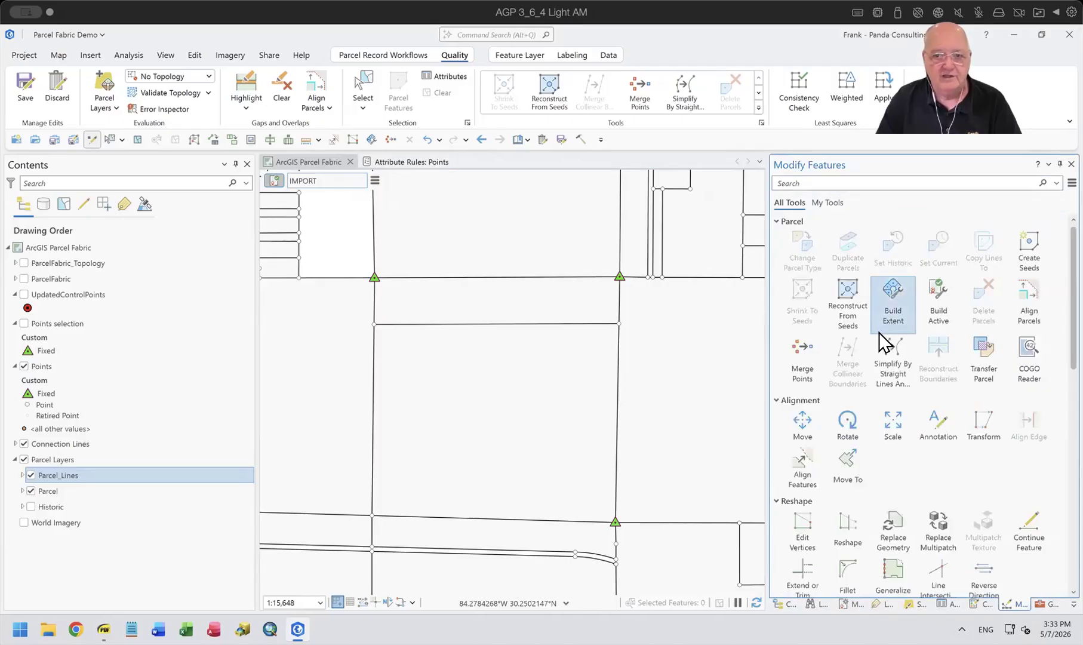
pyautogui.scroll(-1, 893, 352)
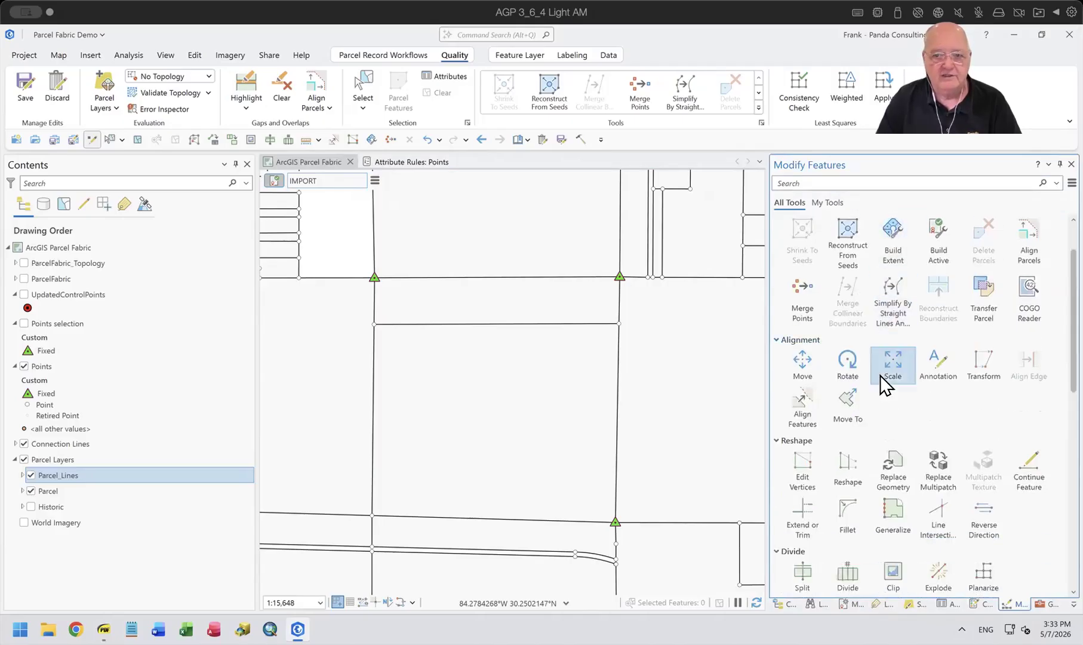
pyautogui.click(979, 367)
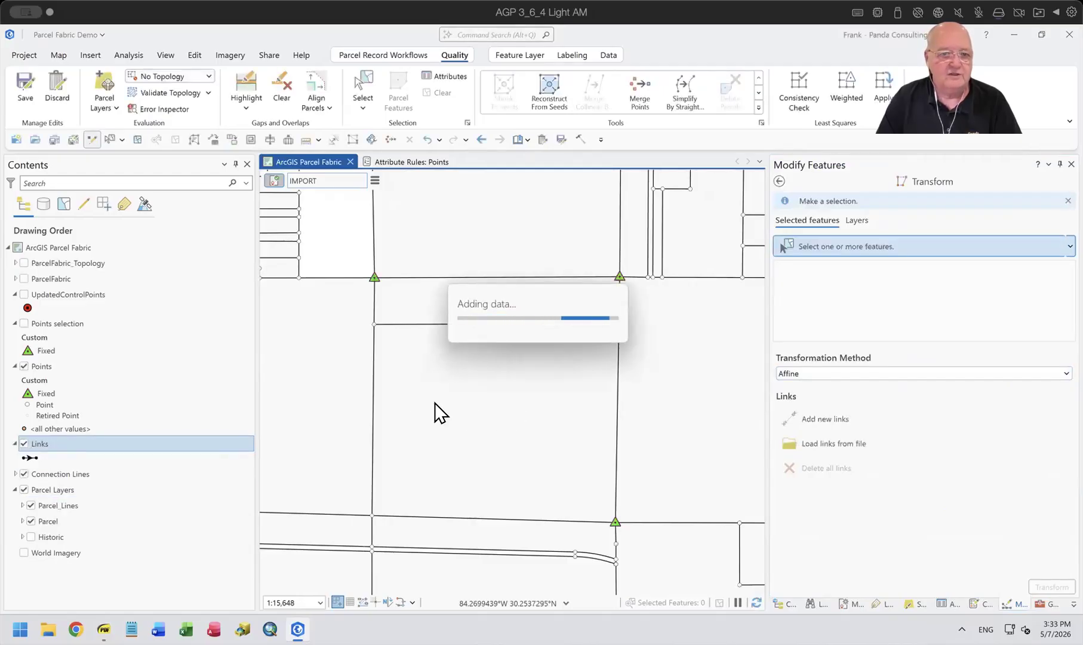
pyautogui.click(369, 89)
pyautogui.click(525, 313)
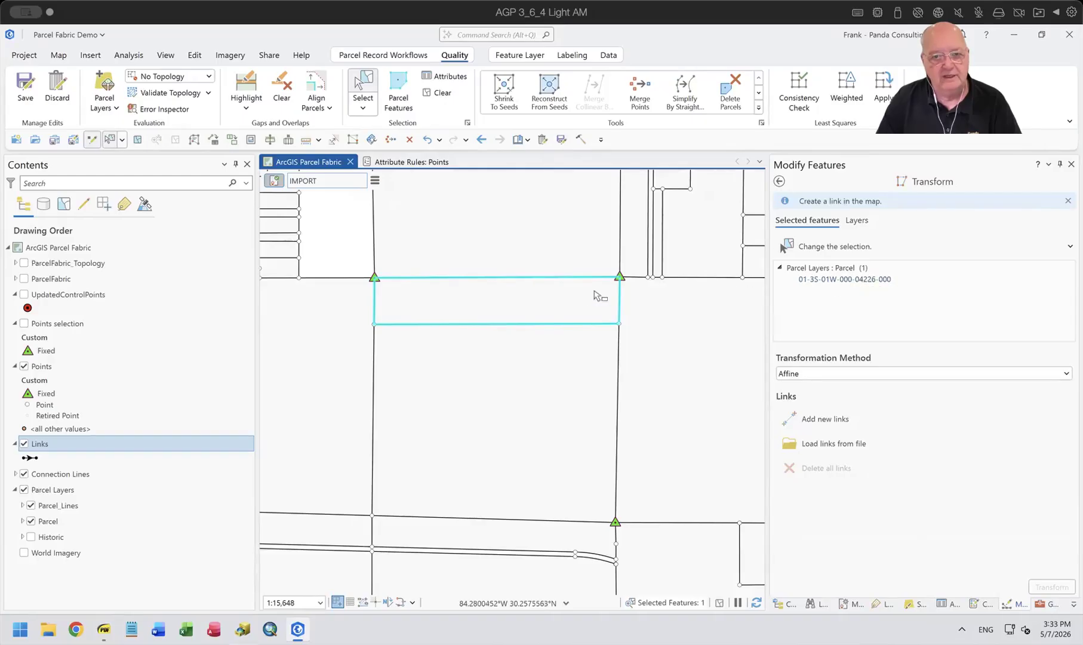
# Add a transformation link that holds the selected parcel's northeast corner in place at the fixed control point.
pyautogui.scroll(3, 594, 294)
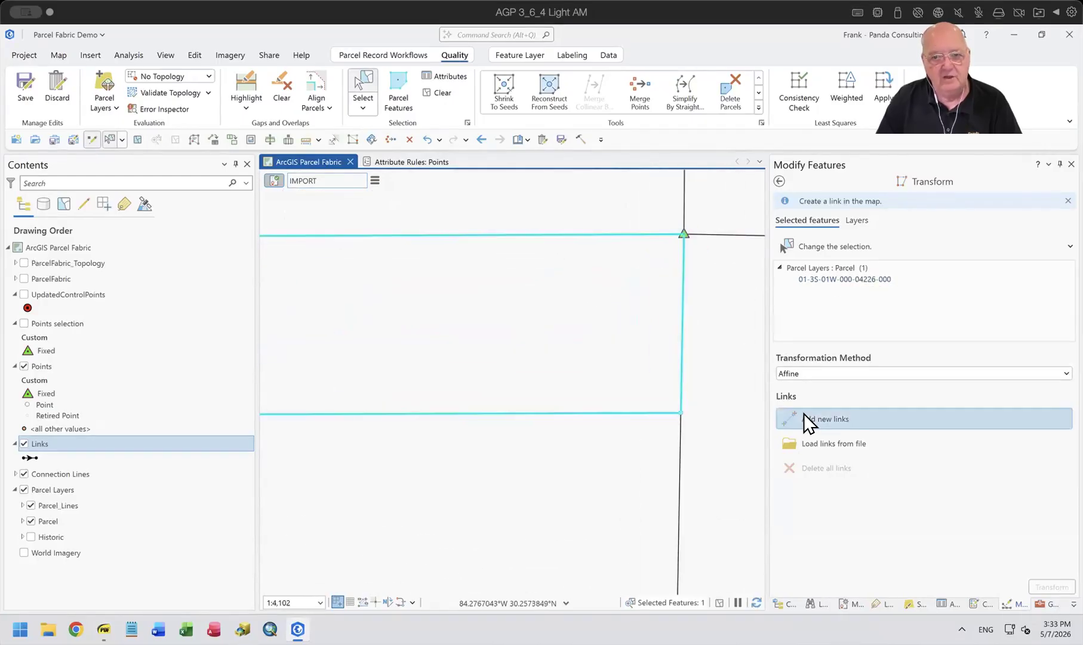
pyautogui.click(783, 414)
pyautogui.scroll(5, 679, 240)
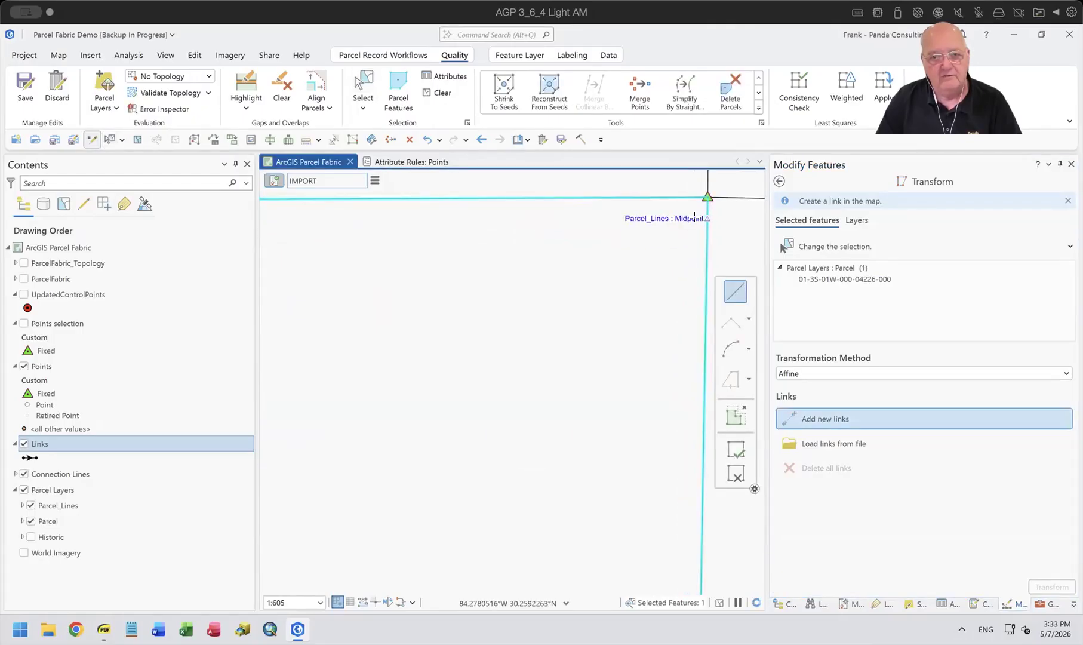
pyautogui.click(707, 198)
pyautogui.click(707, 198)
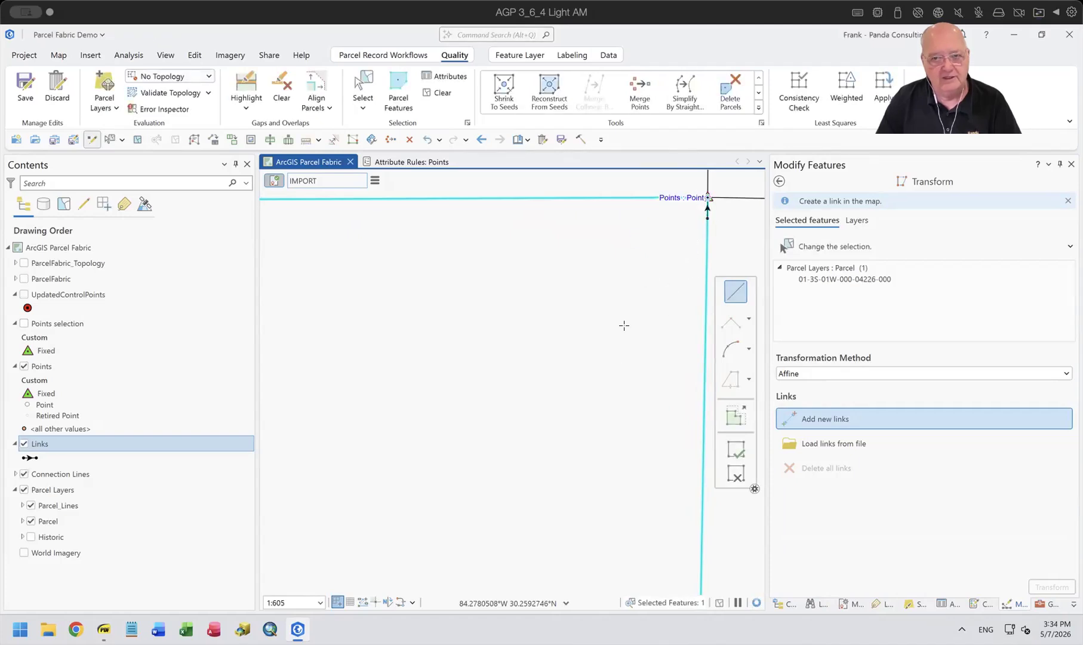
pyautogui.scroll(-4, 626, 444)
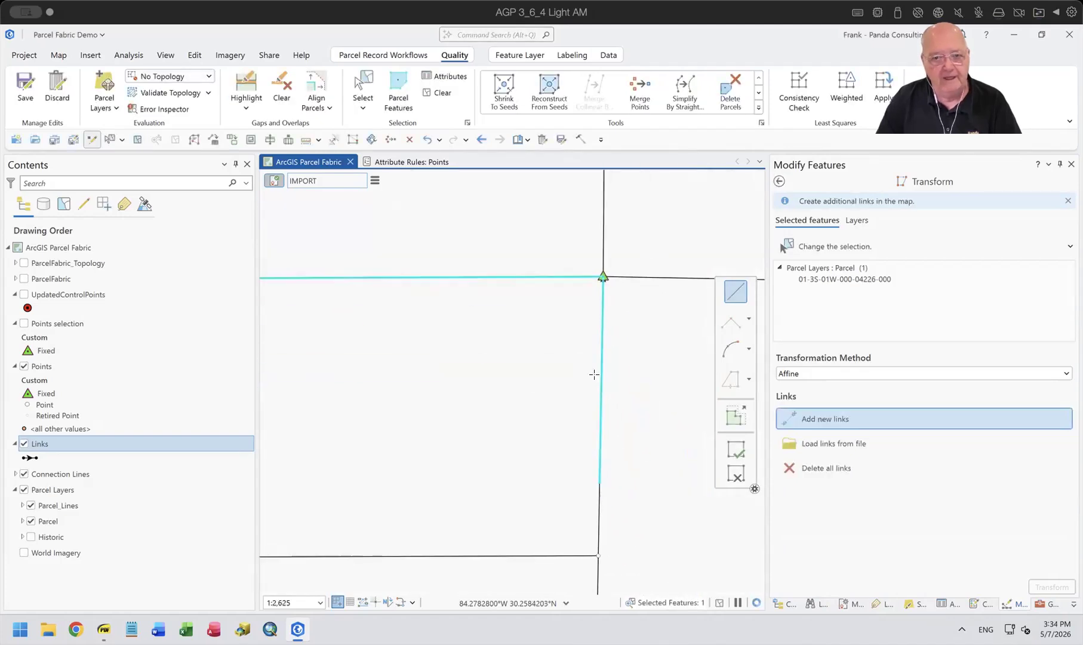
# Add a link shifting the selected parcel's southeast corner slightly north along its east line, and view the available transformation methods.
pyautogui.click(598, 555)
pyautogui.click(603, 526)
pyautogui.scroll(-3, 538, 512)
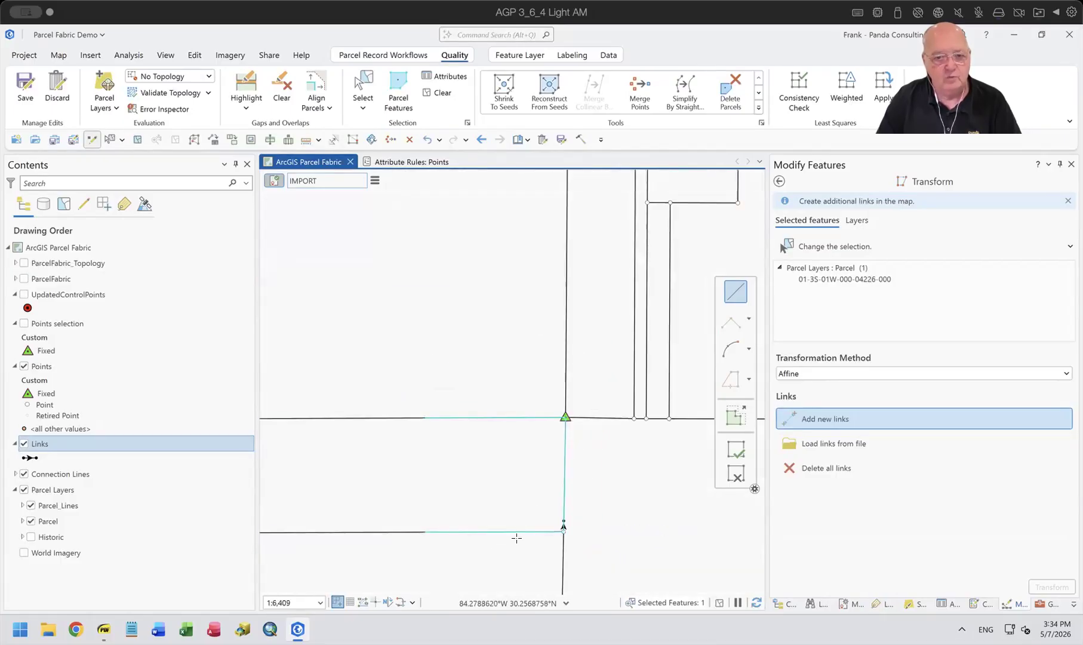
pyautogui.moveTo(564, 475); pyautogui.dragTo(636, 345)
pyautogui.scroll(-2, 636, 345)
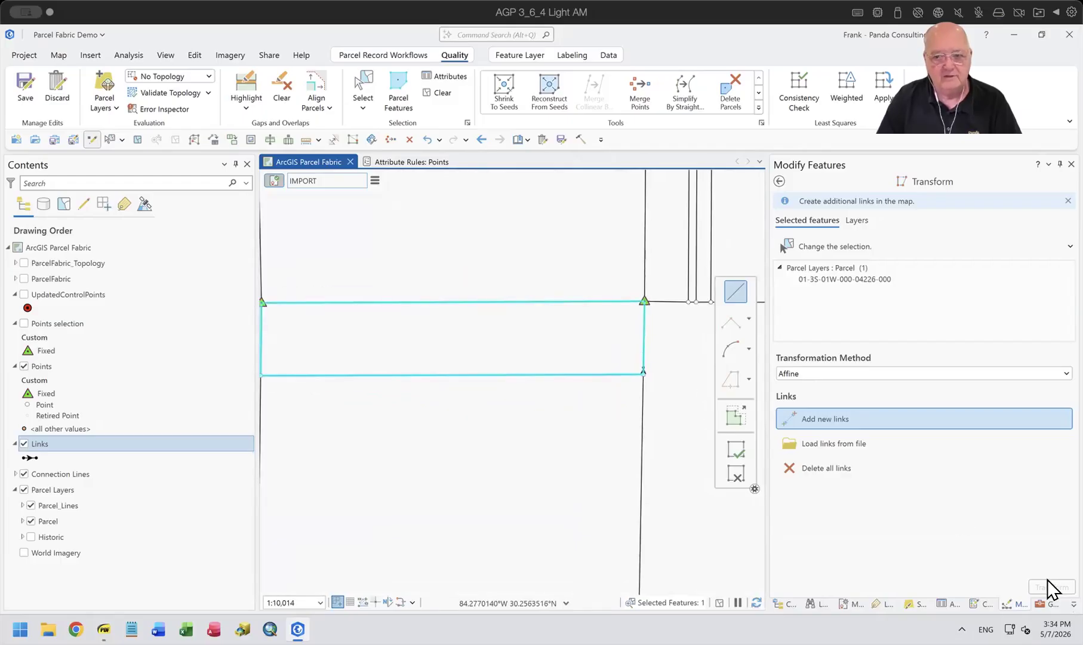
pyautogui.click(848, 375)
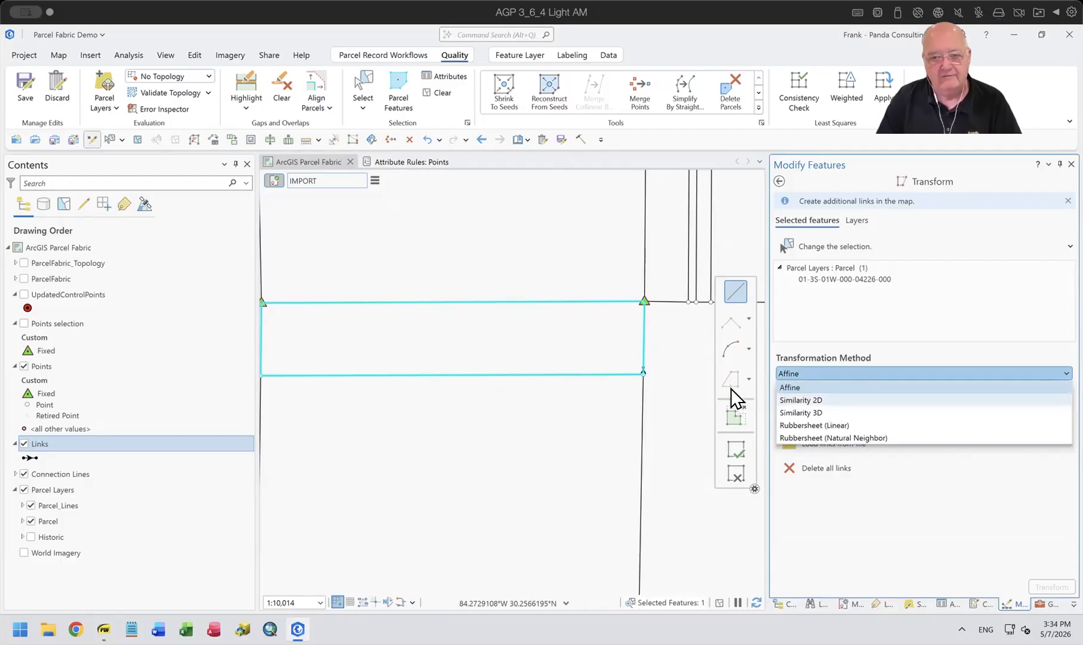
pyautogui.click(913, 313)
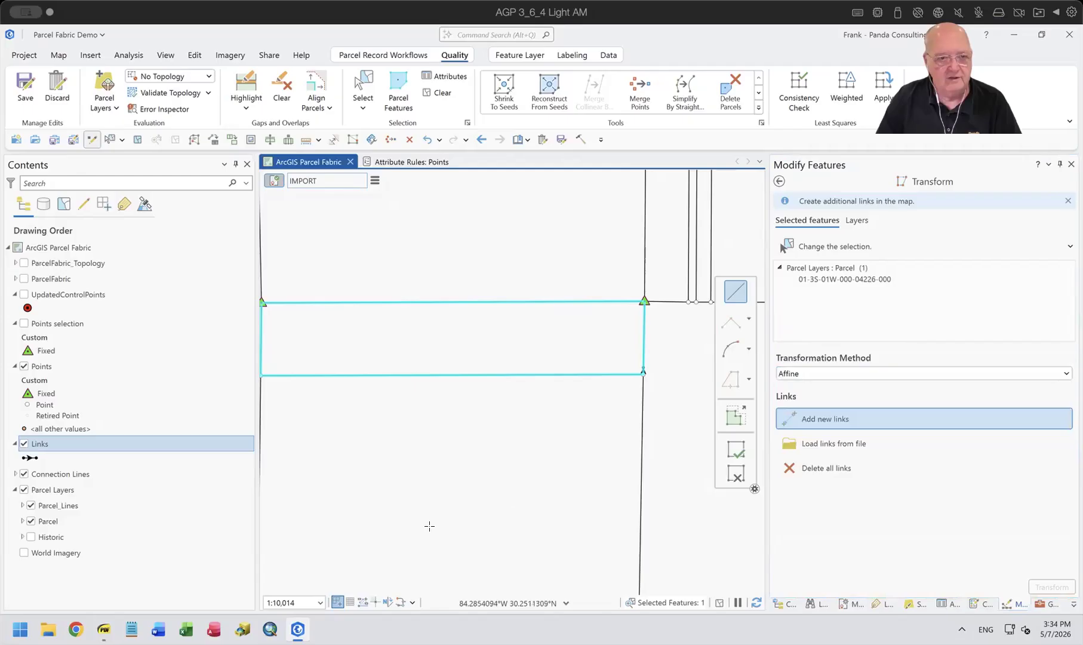
# Link the parcel's southwest corner to a spot slightly north on its west line and run the Affine transformation.
pyautogui.moveTo(387, 497); pyautogui.dragTo(476, 495)
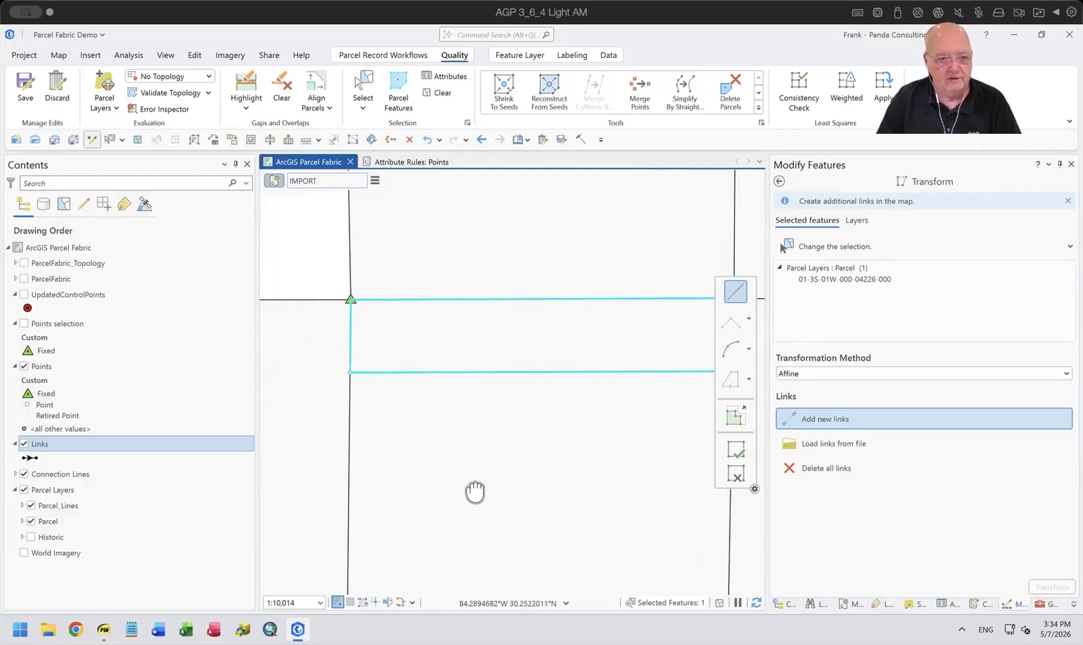
pyautogui.click(350, 359)
pyautogui.click(347, 355)
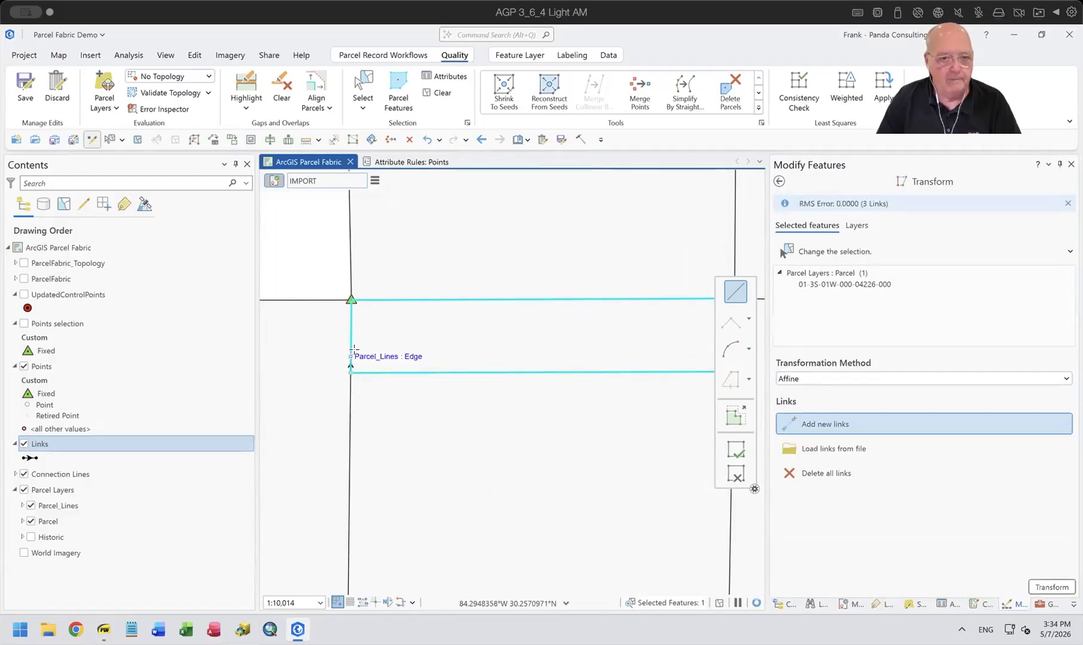
pyautogui.click(1052, 587)
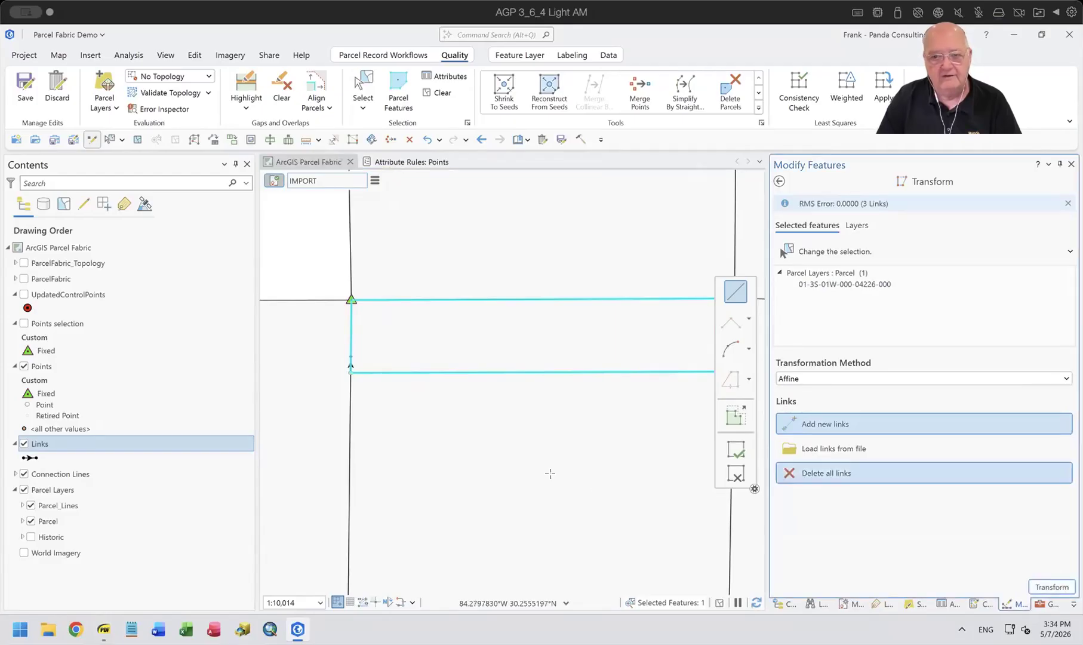
pyautogui.scroll(-2, 503, 416)
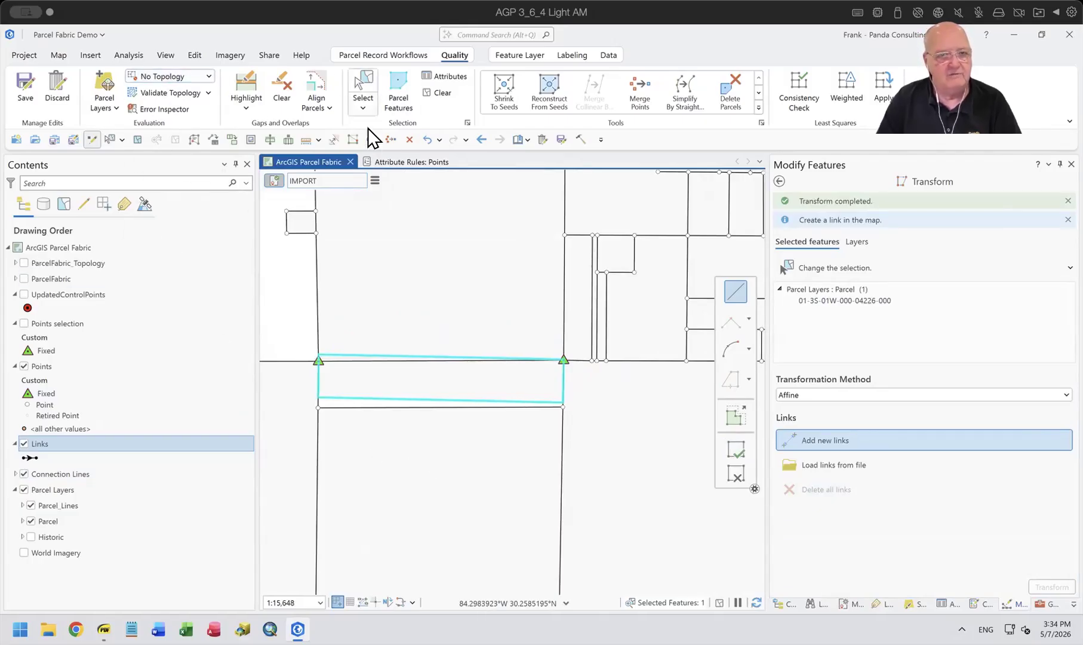
# Undo the parcel transformation and set the editing topology to ParcelFabric_Topology.
pyautogui.hotkey('ctrl', 'z')
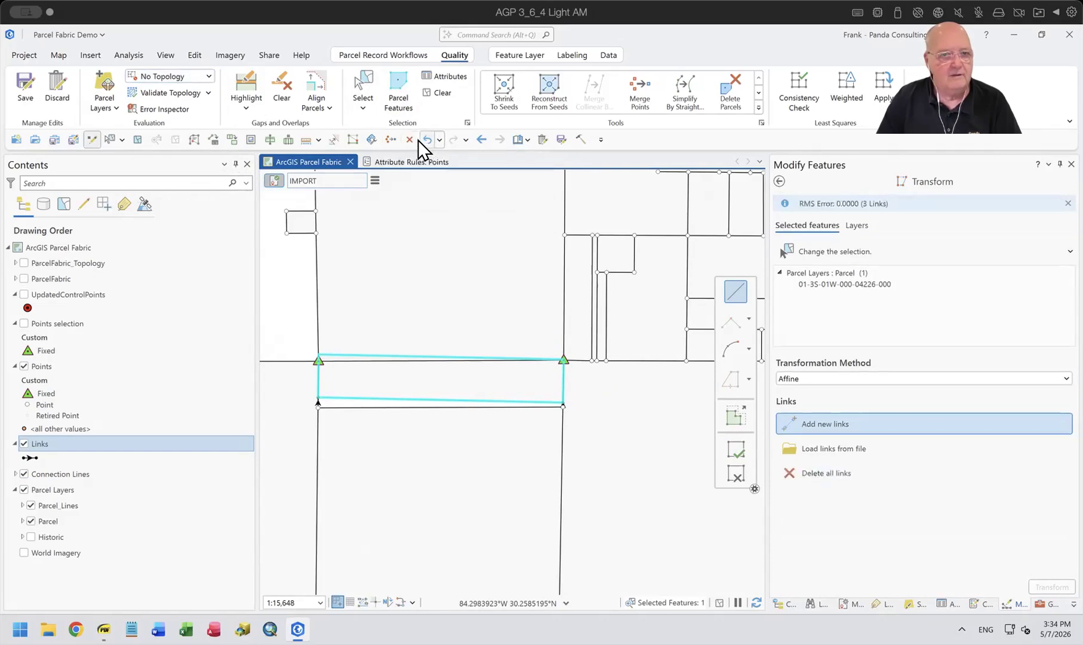
pyautogui.click(190, 76)
pyautogui.click(194, 149)
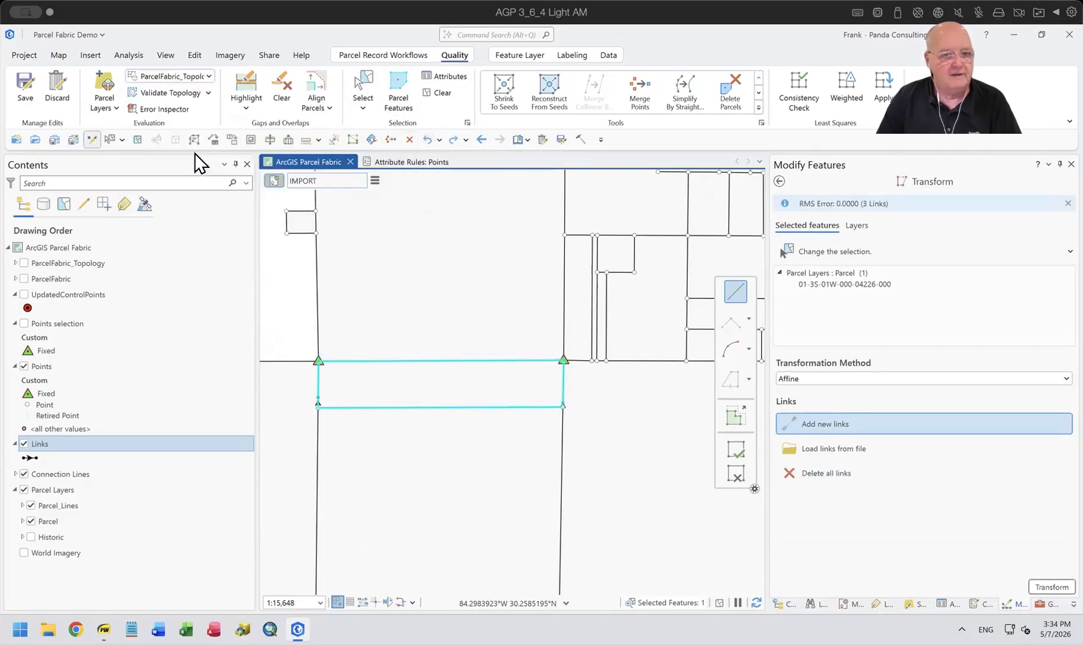
# Rerun the Affine transformation with the same links, inspect the parcel's edges, and discard the edits.
pyautogui.click(1053, 587)
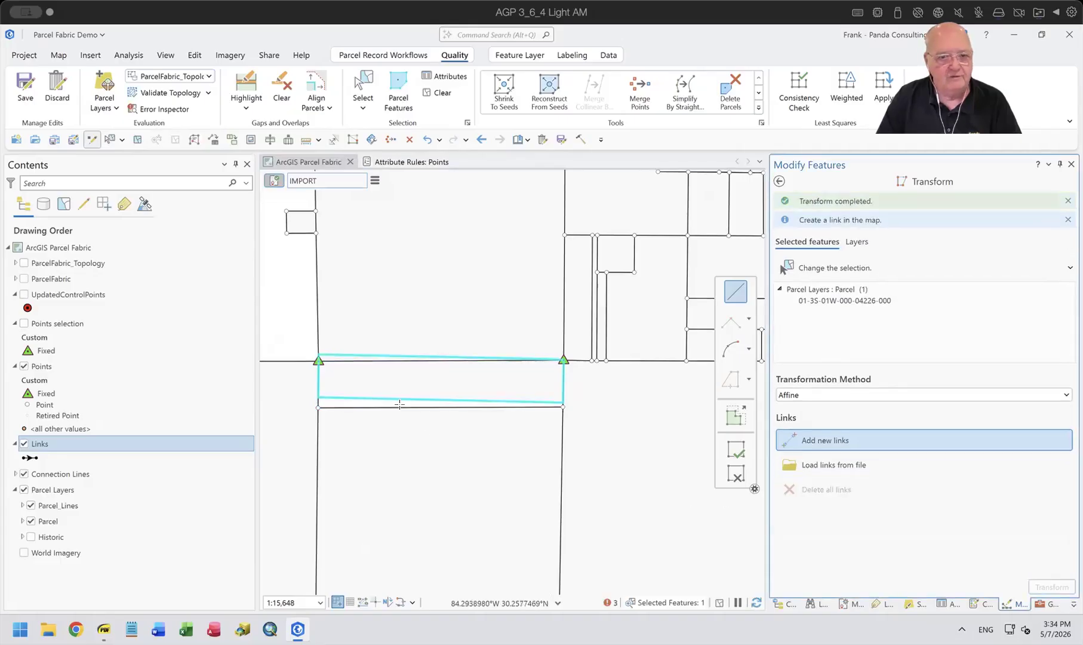
pyautogui.scroll(2, 443, 401)
pyautogui.scroll(-2, 442, 402)
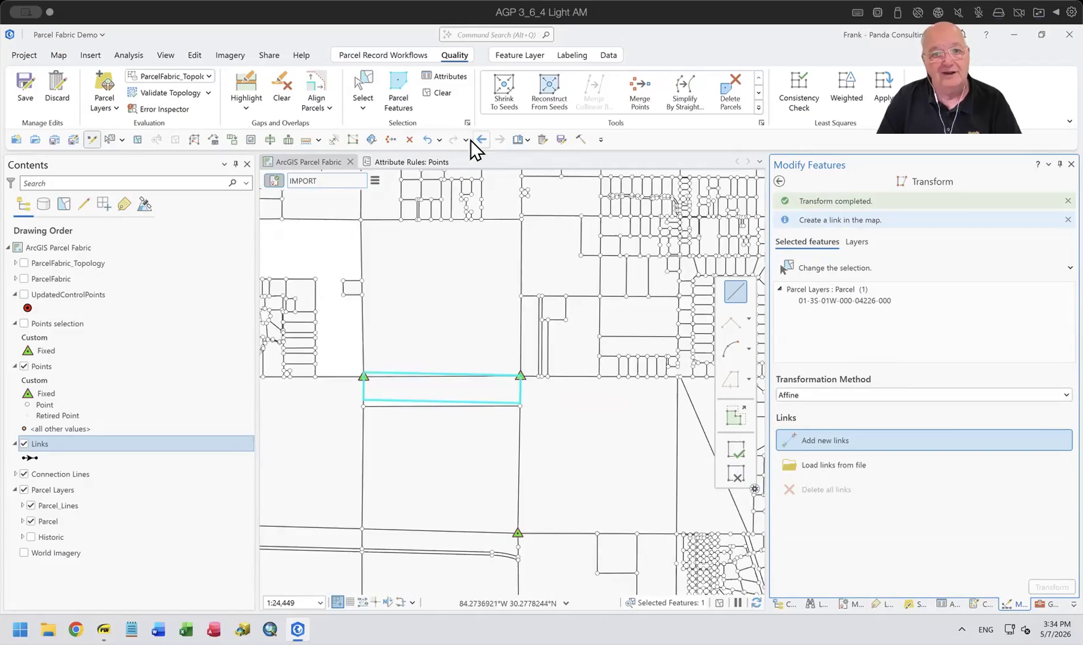
pyautogui.click(537, 138)
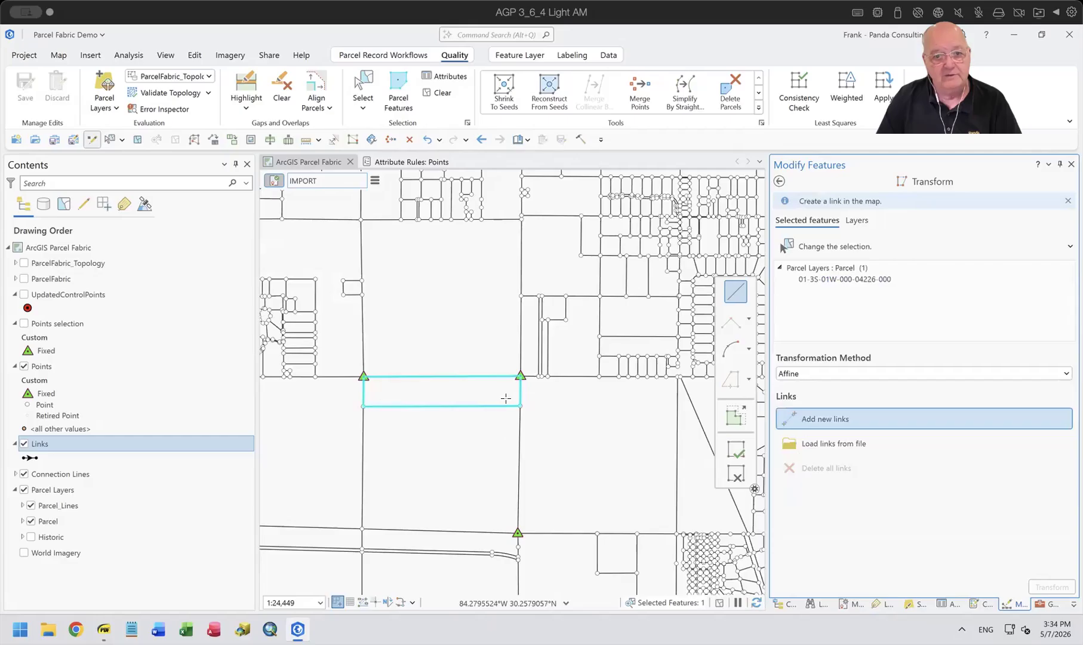
# Clear the parcel selection, show the whole section with its fixed control points, and leave the Transform tool.
pyautogui.click(439, 93)
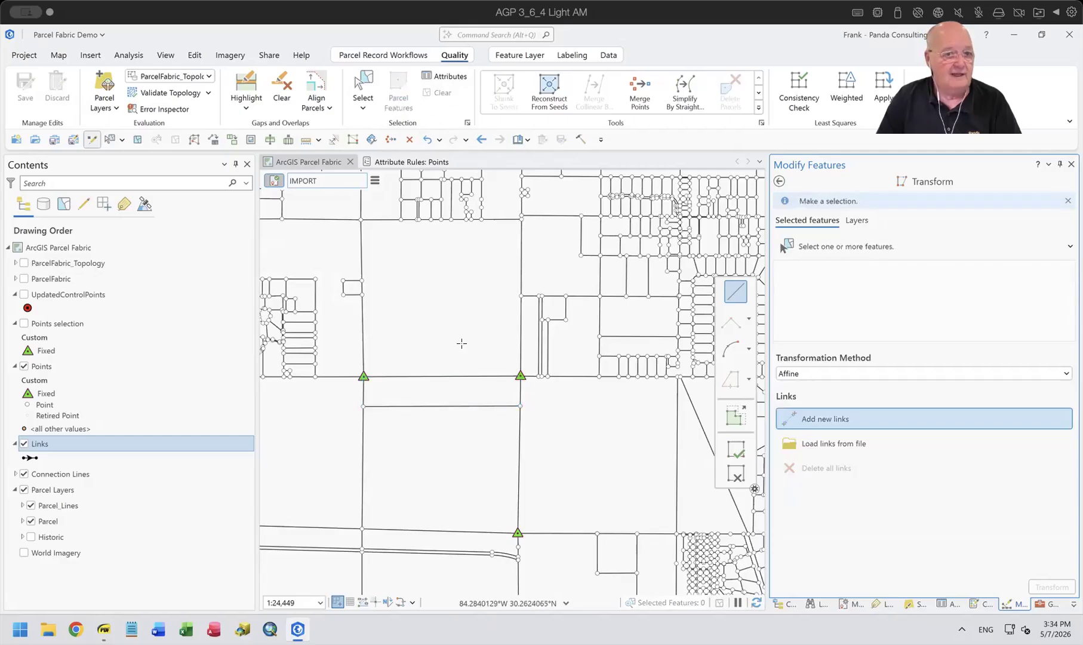
pyautogui.scroll(-3, 505, 474)
pyautogui.moveTo(524, 459); pyautogui.dragTo(587, 322)
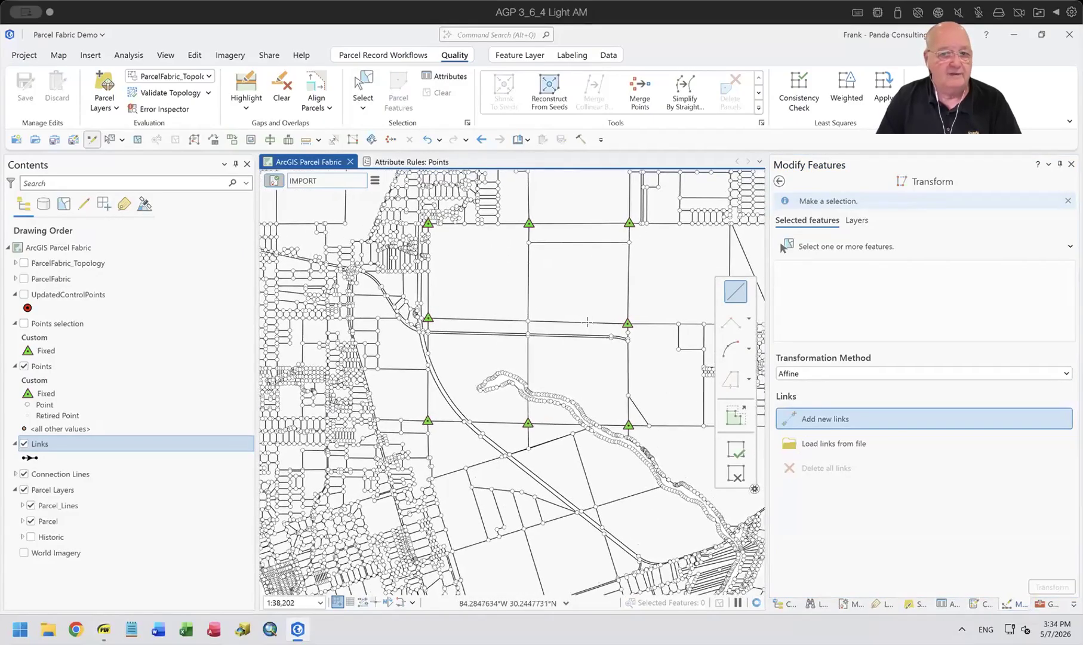
pyautogui.click(779, 182)
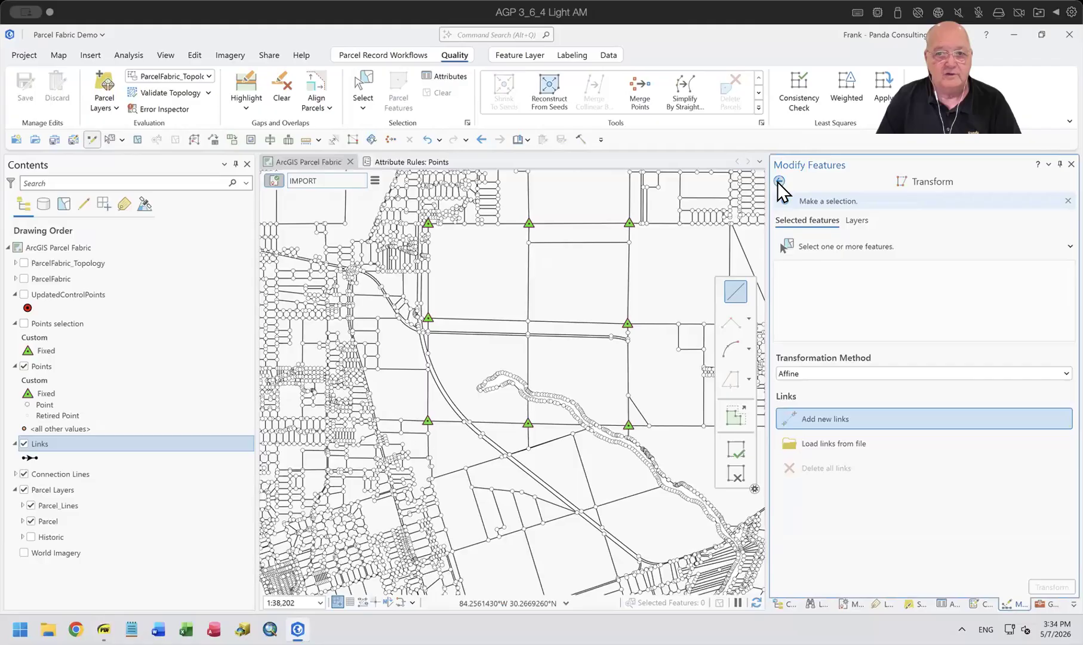
pyautogui.click(779, 182)
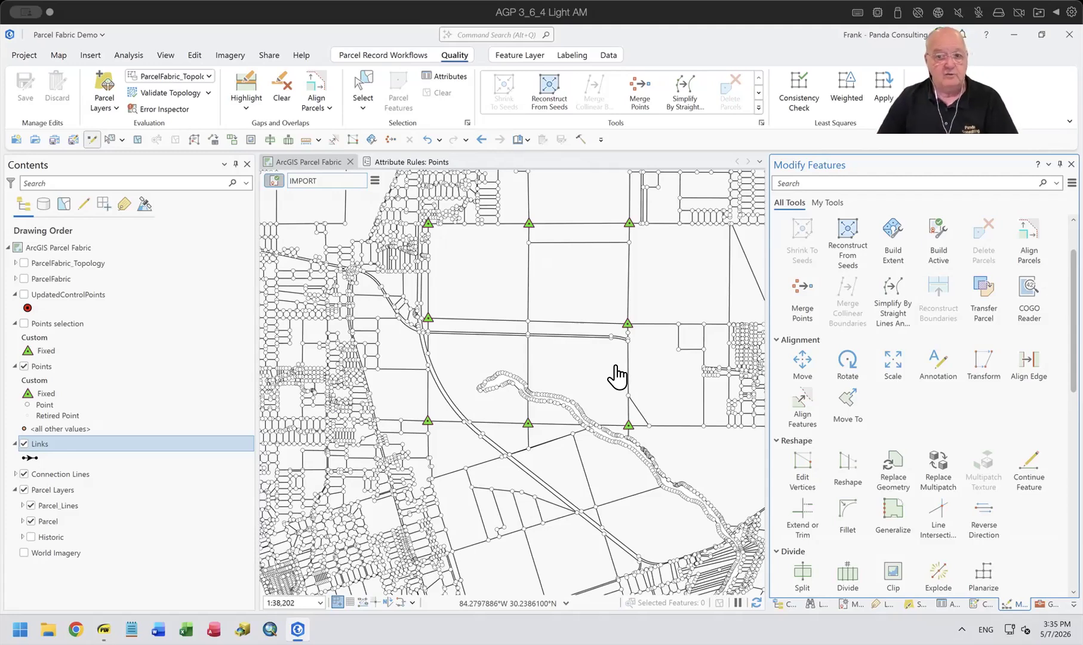
# Revisit the Import Parcel Fabric Points parameters, review the imported fixed points in the Points attribute table, and close the table.
pyautogui.click(1049, 604)
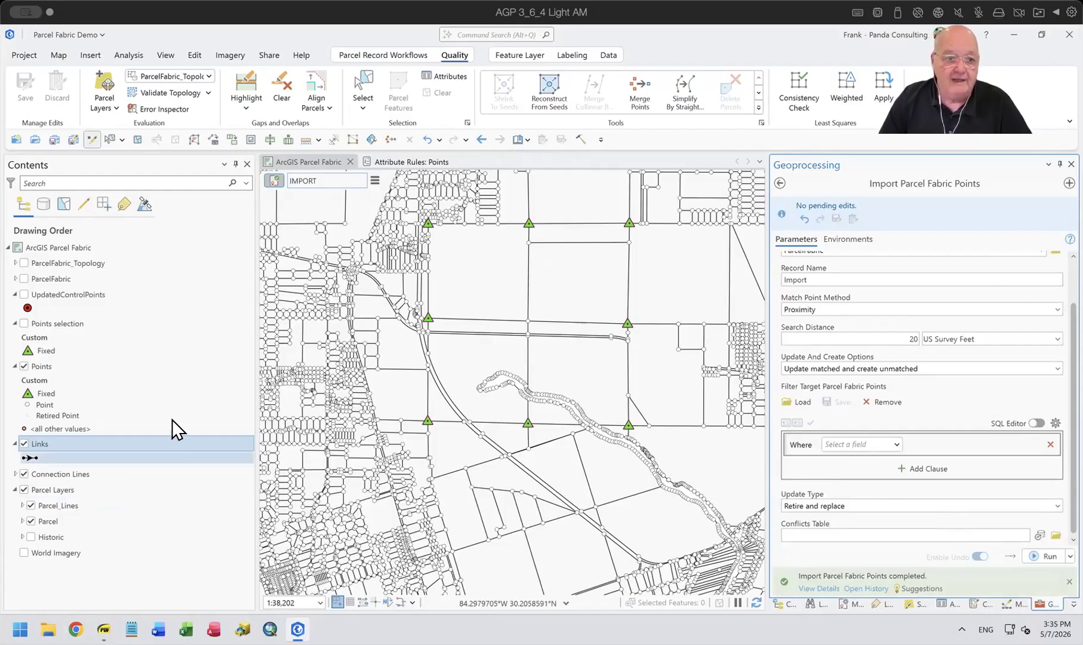
pyautogui.click(60, 366)
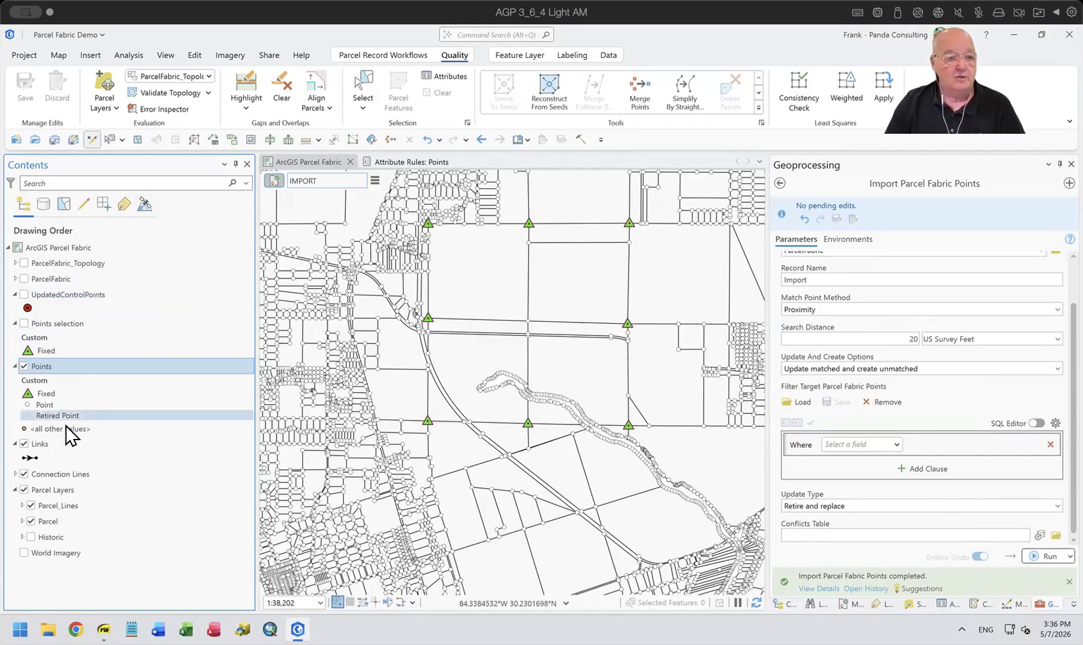
pyautogui.rightClick(39, 366)
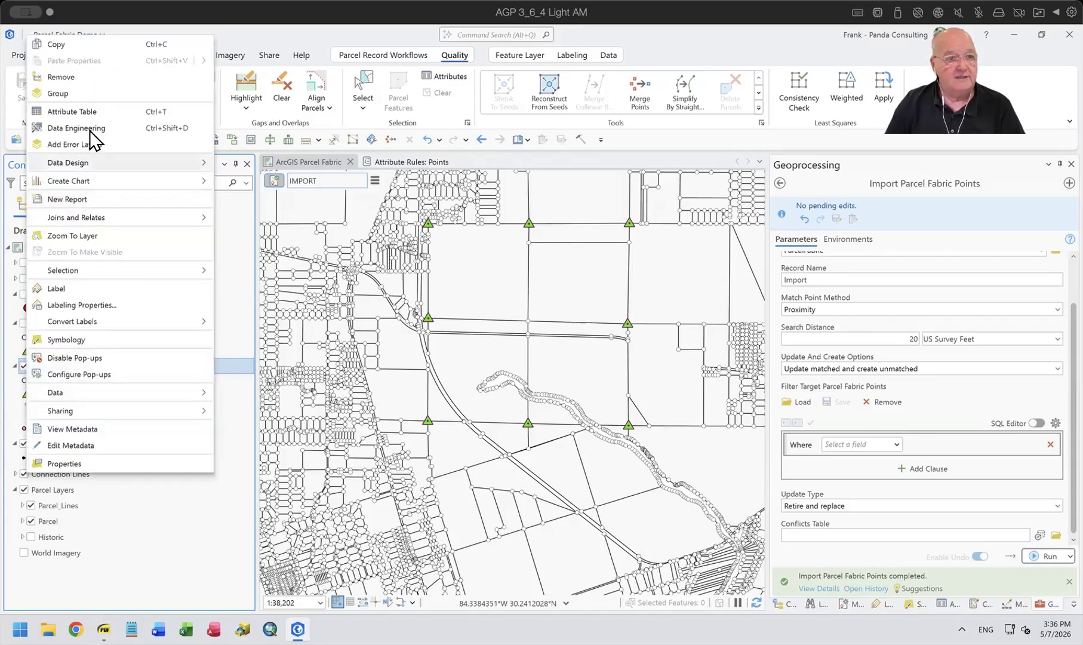
pyautogui.click(87, 113)
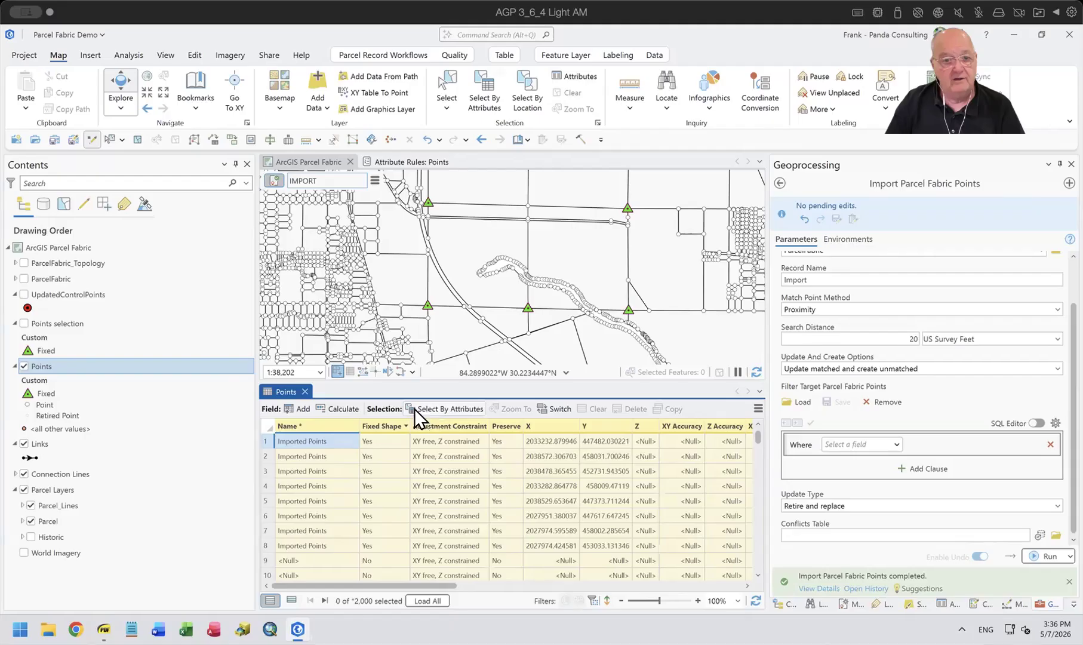
pyautogui.click(304, 391)
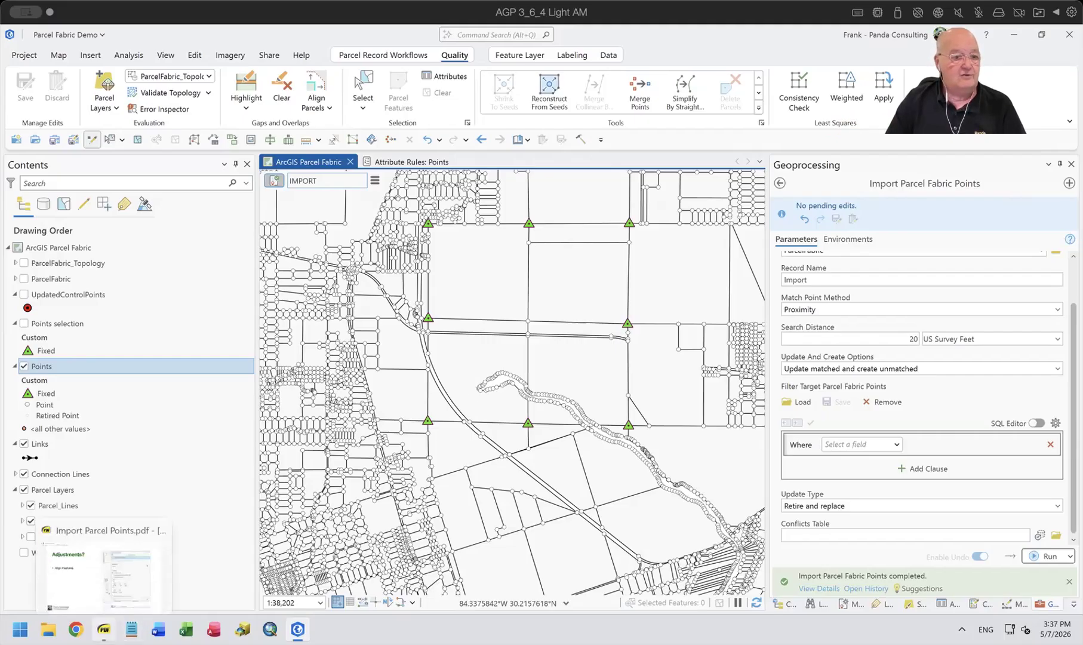
# Switch to Import Parcel Points.pdf and advance past the Questions slide to the closing contact slide.
pyautogui.click(60, 529)
pyautogui.press('pagedown')
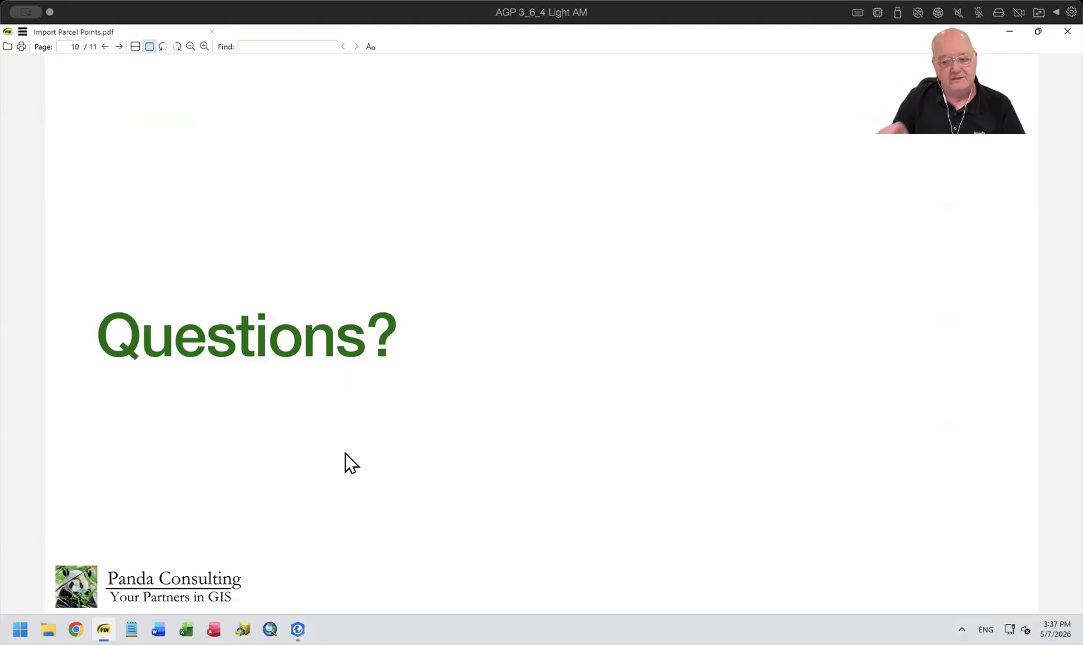
pyautogui.press('Right')
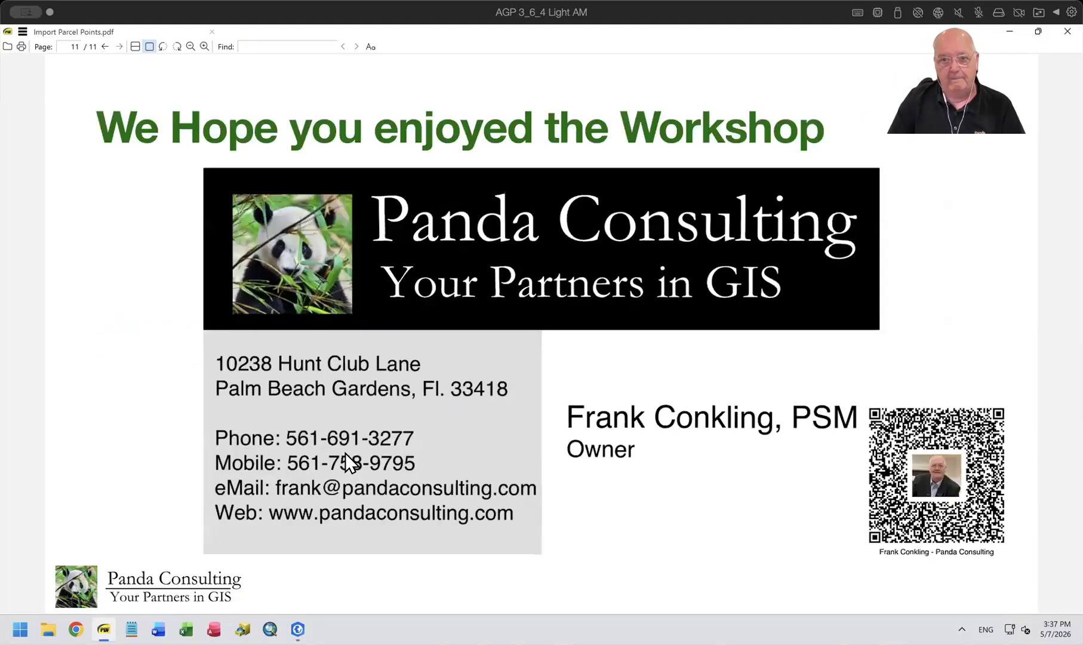